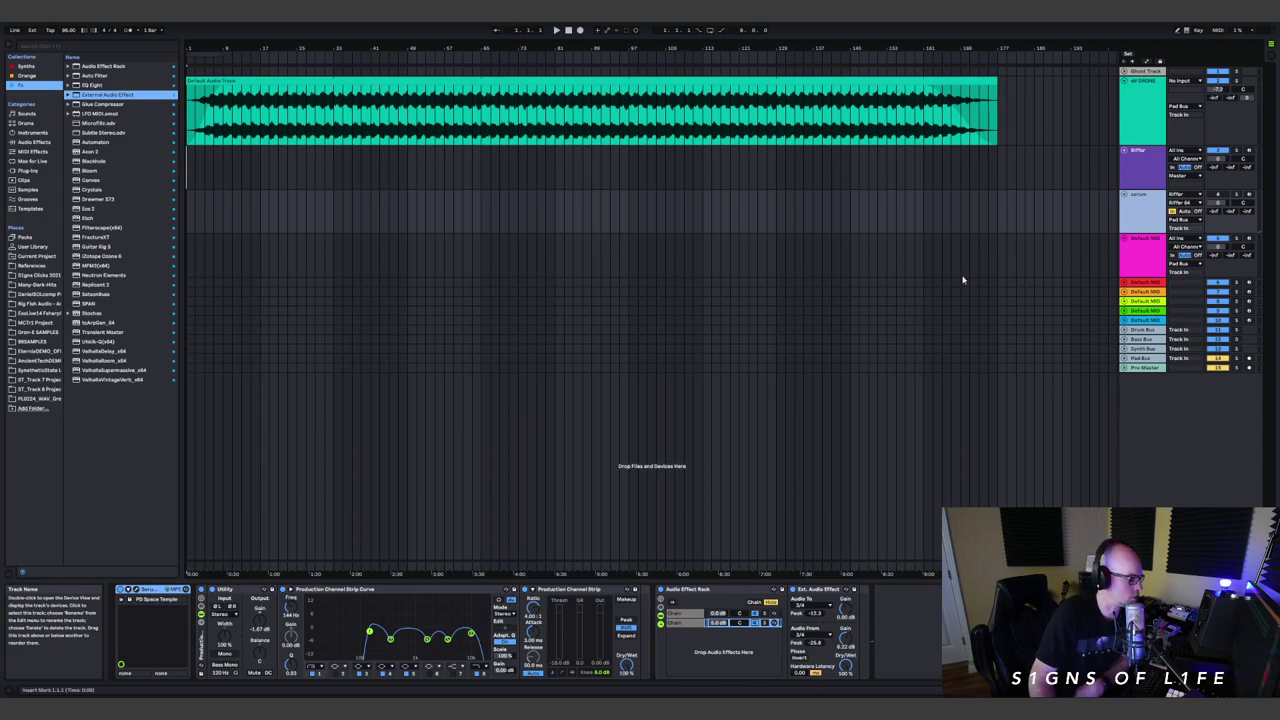
- Examine the Riffer plug-in's note sequence and settings on the Riffer track
click(1115, 176)
click(128, 589)
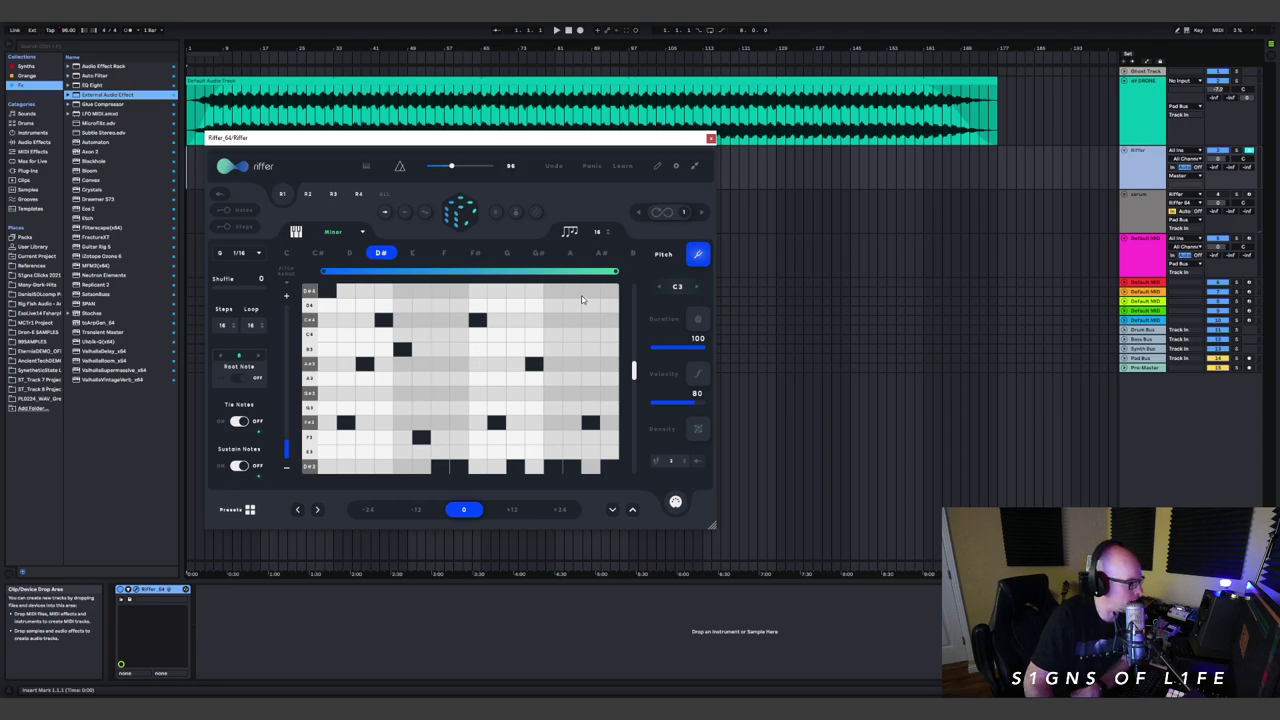
click(710, 138)
- Examine the PD Space Temple patch in Serum on the serum track, comparing envelopes 1 and 2
click(1150, 207)
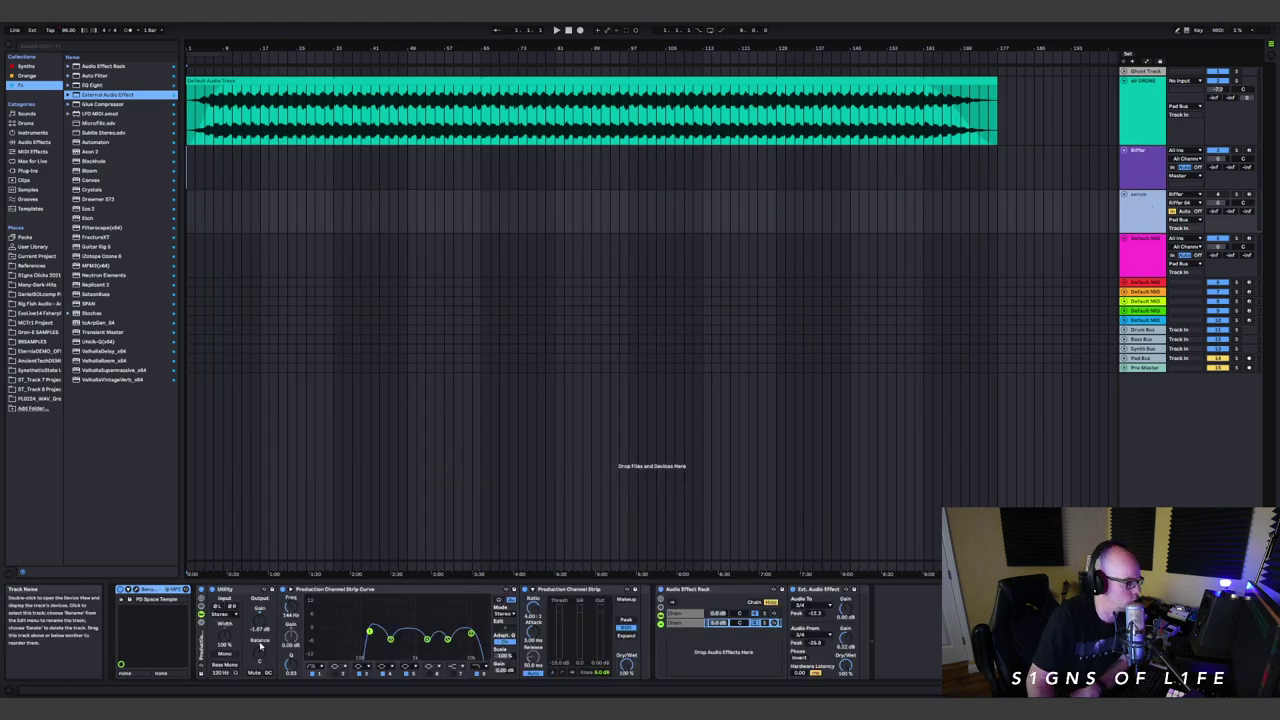
click(128, 590)
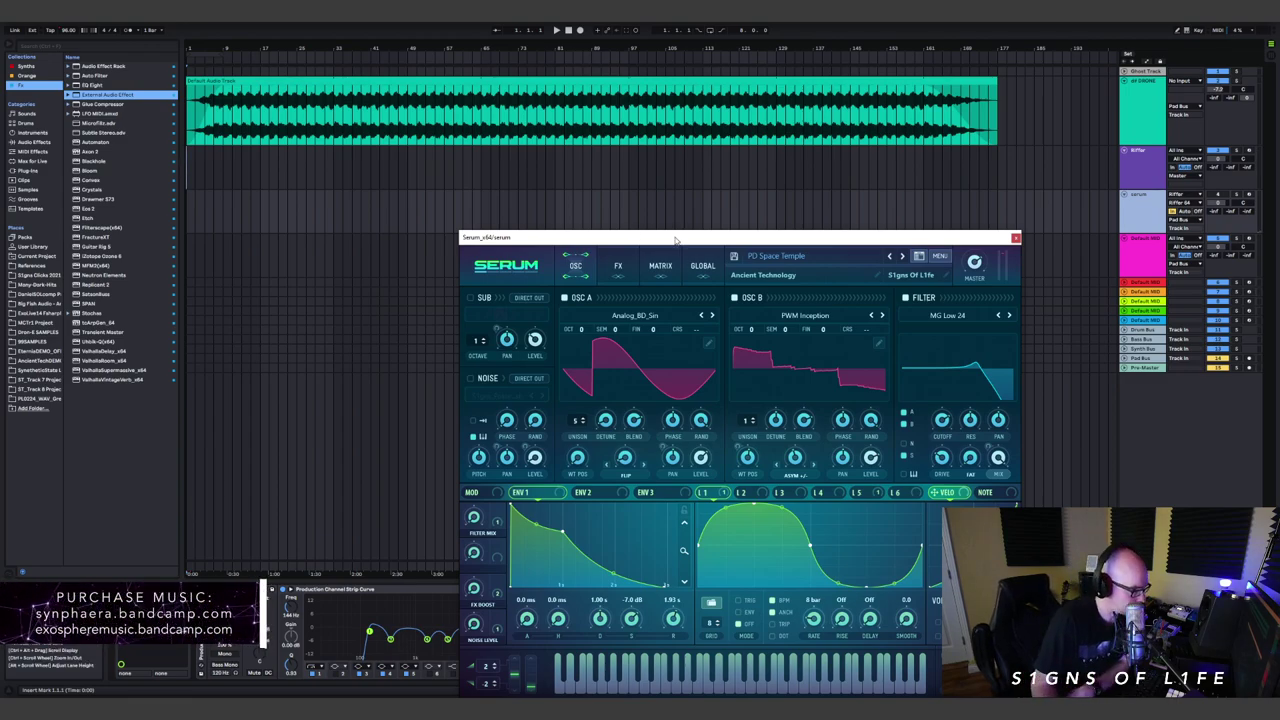
drag(620, 237, 451, 127)
click(420, 383)
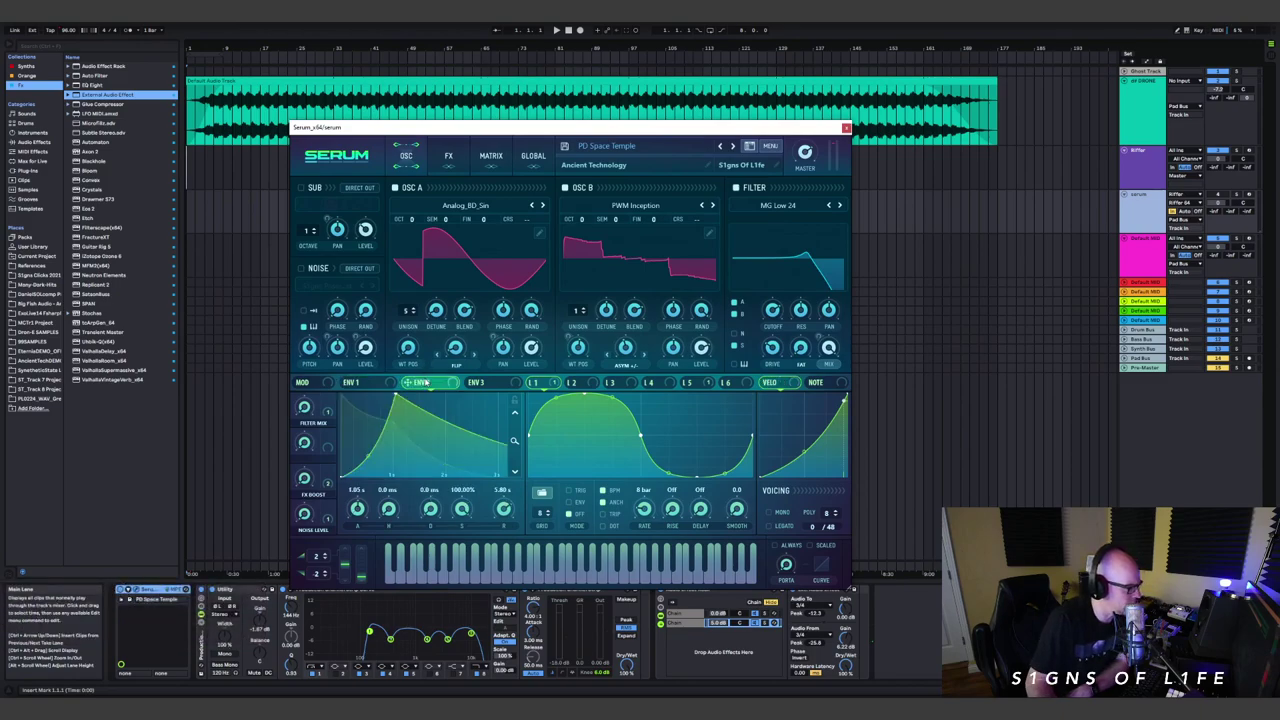
click(352, 383)
click(420, 383)
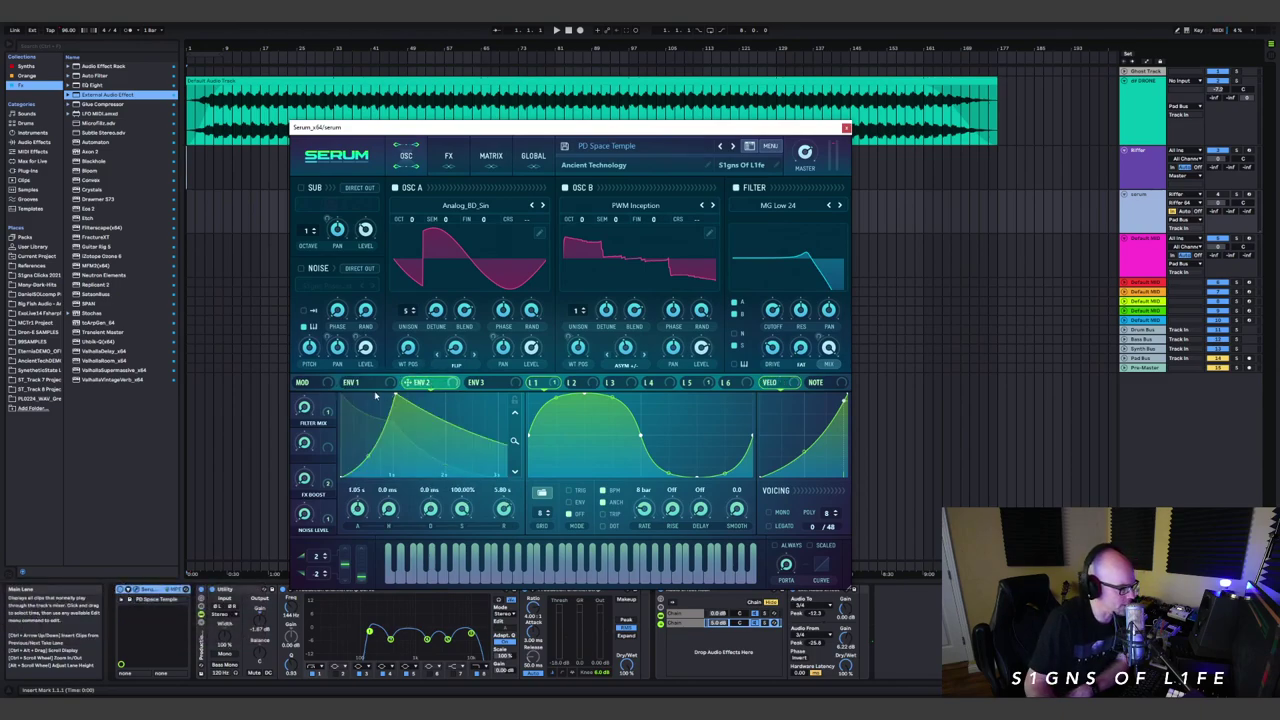
click(846, 128)
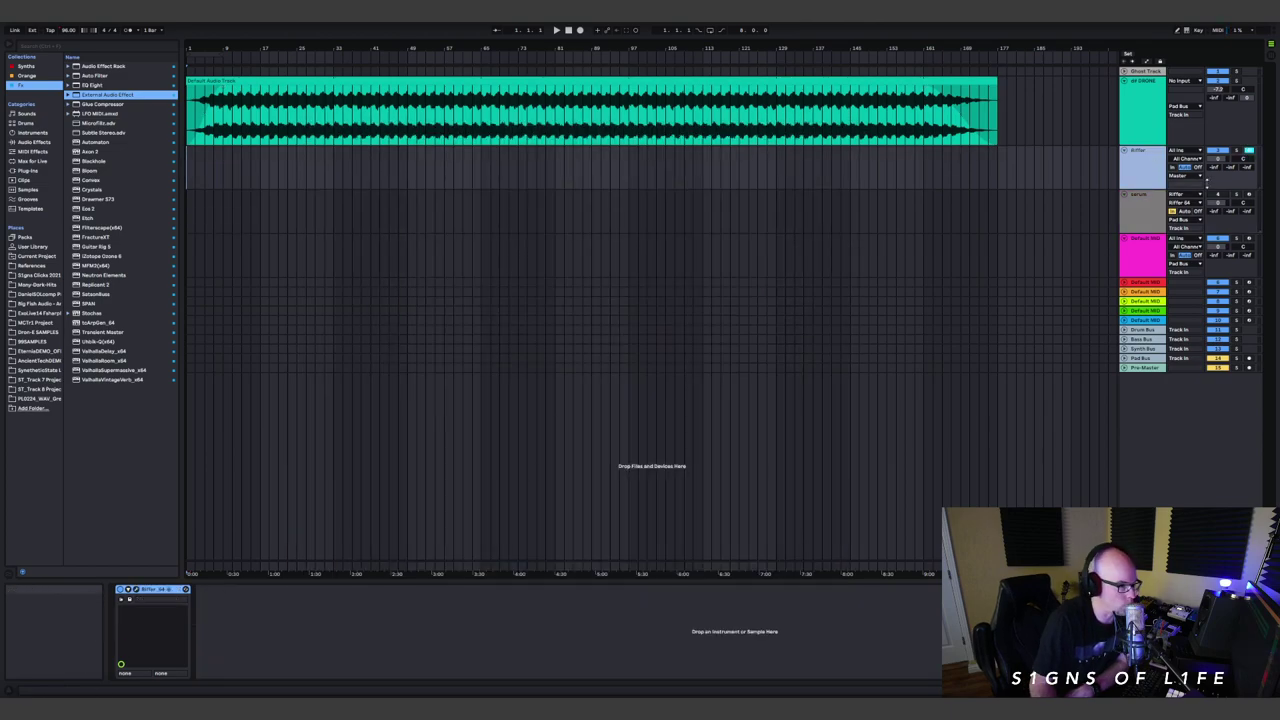
- Activate the serum track in place of the drone track and play the arrangement from the start
click(1217, 194)
click(1171, 199)
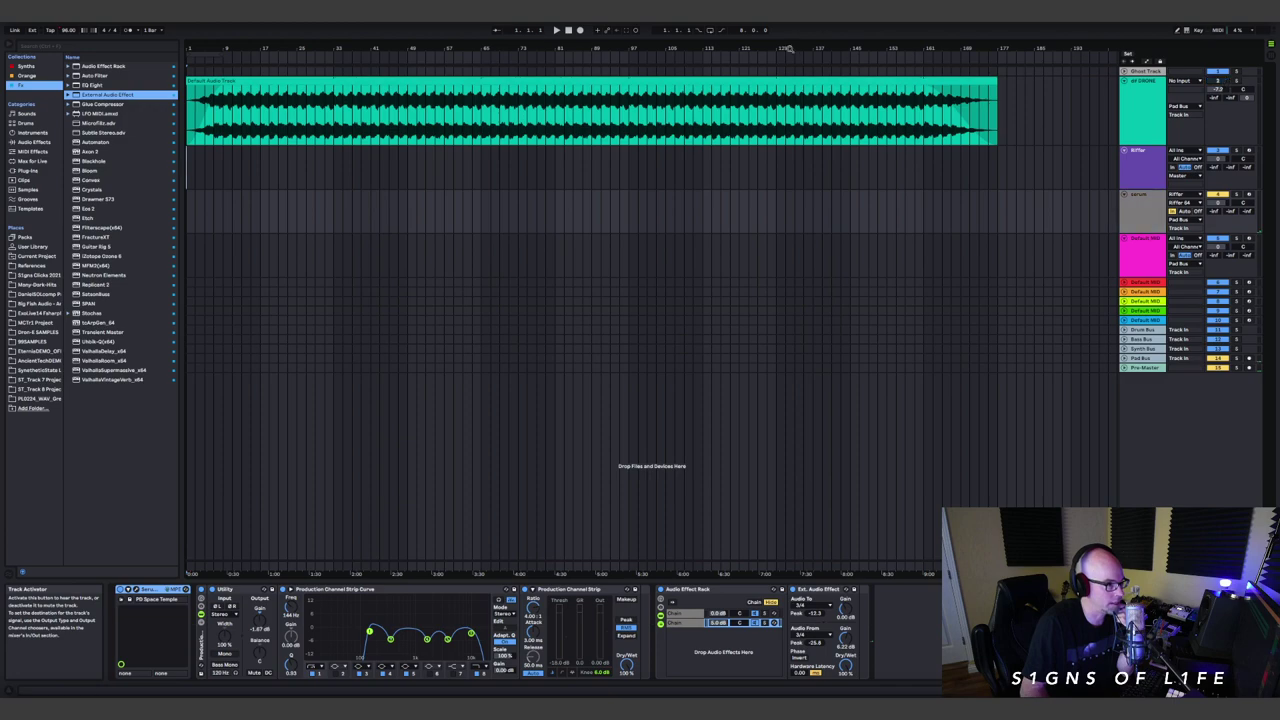
click(556, 31)
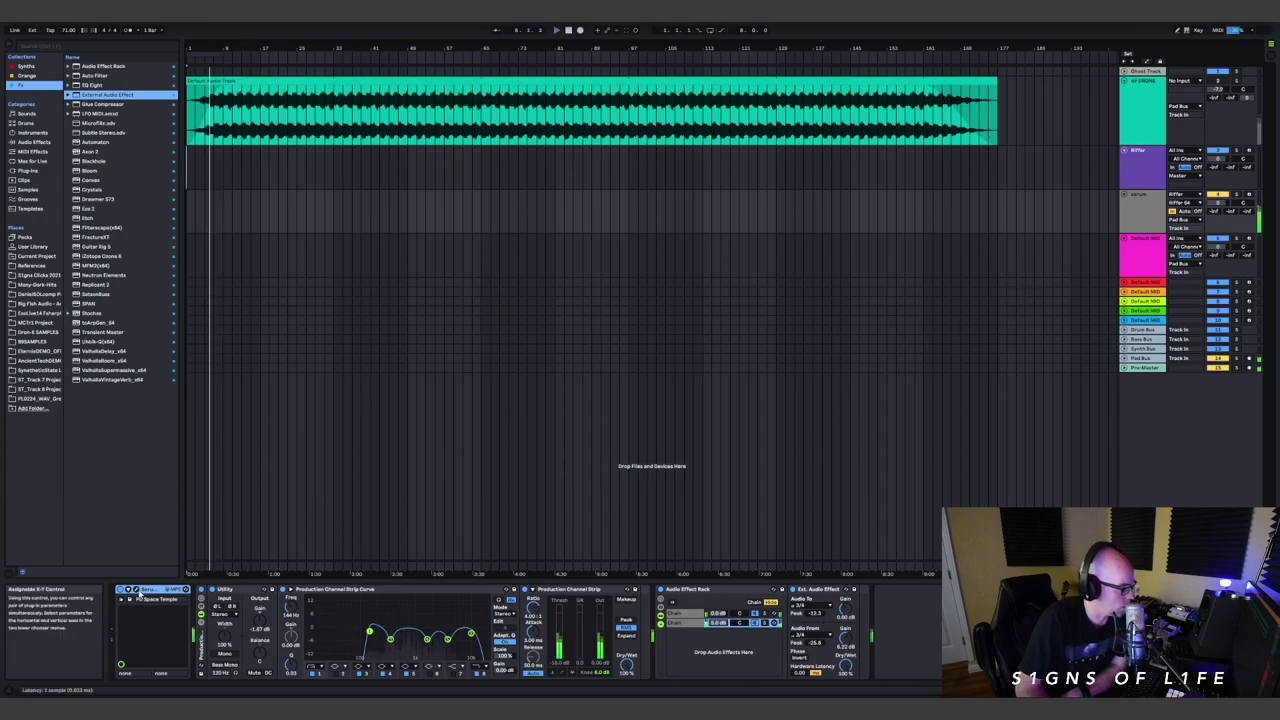
- In Serum, set the Env 1 attack to about 307 ms and lower the filter cutoff slightly
key(ctrl+alt+p)
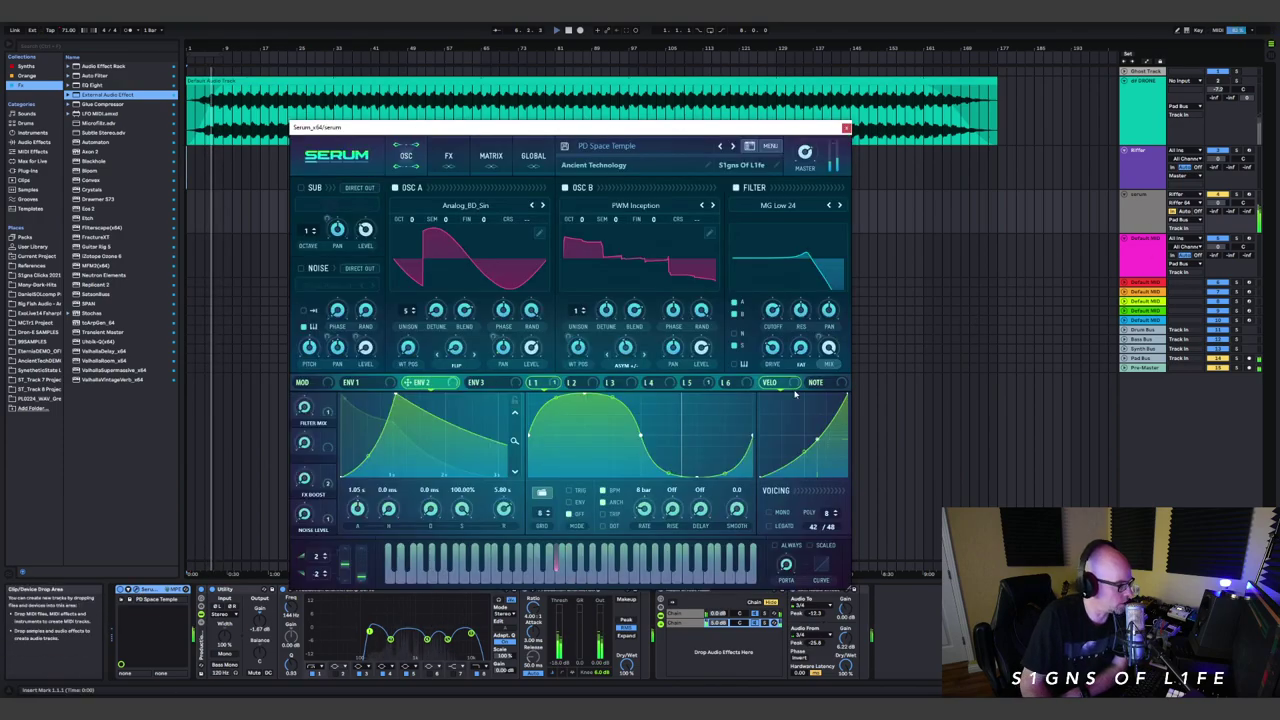
click(355, 382)
drag(356, 512, 363, 480)
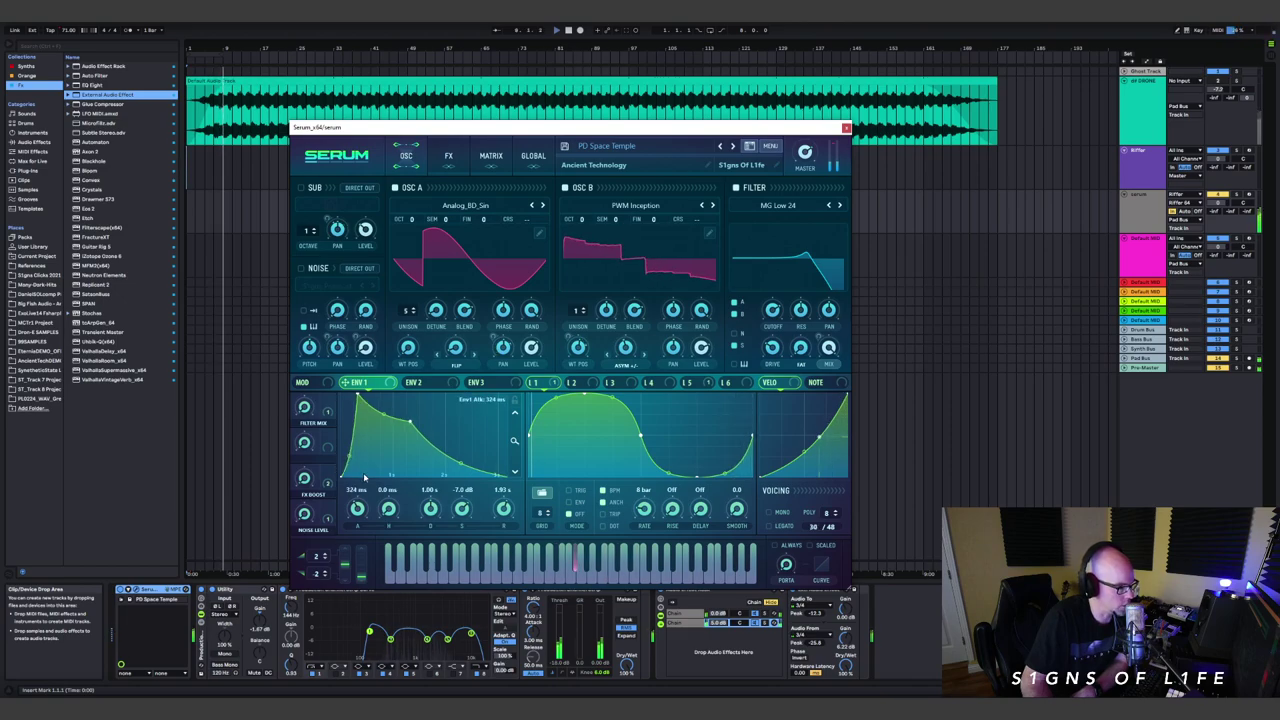
drag(771, 312, 769, 329)
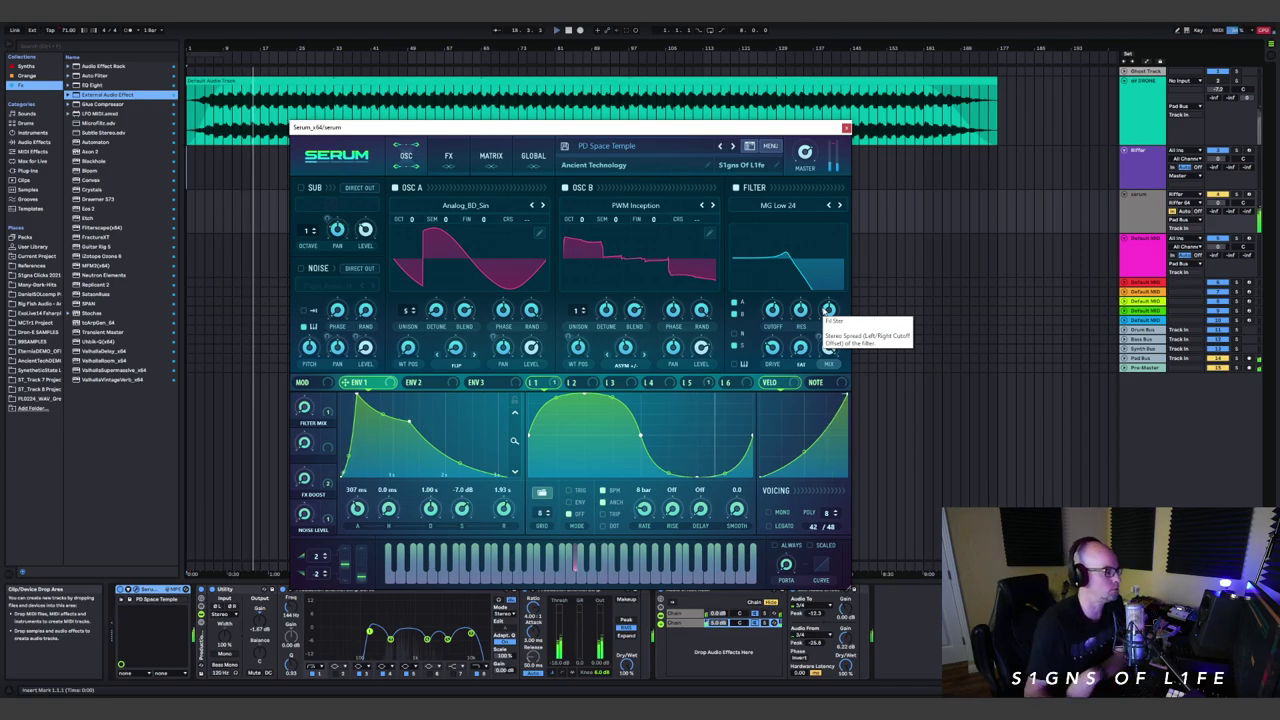
click(846, 129)
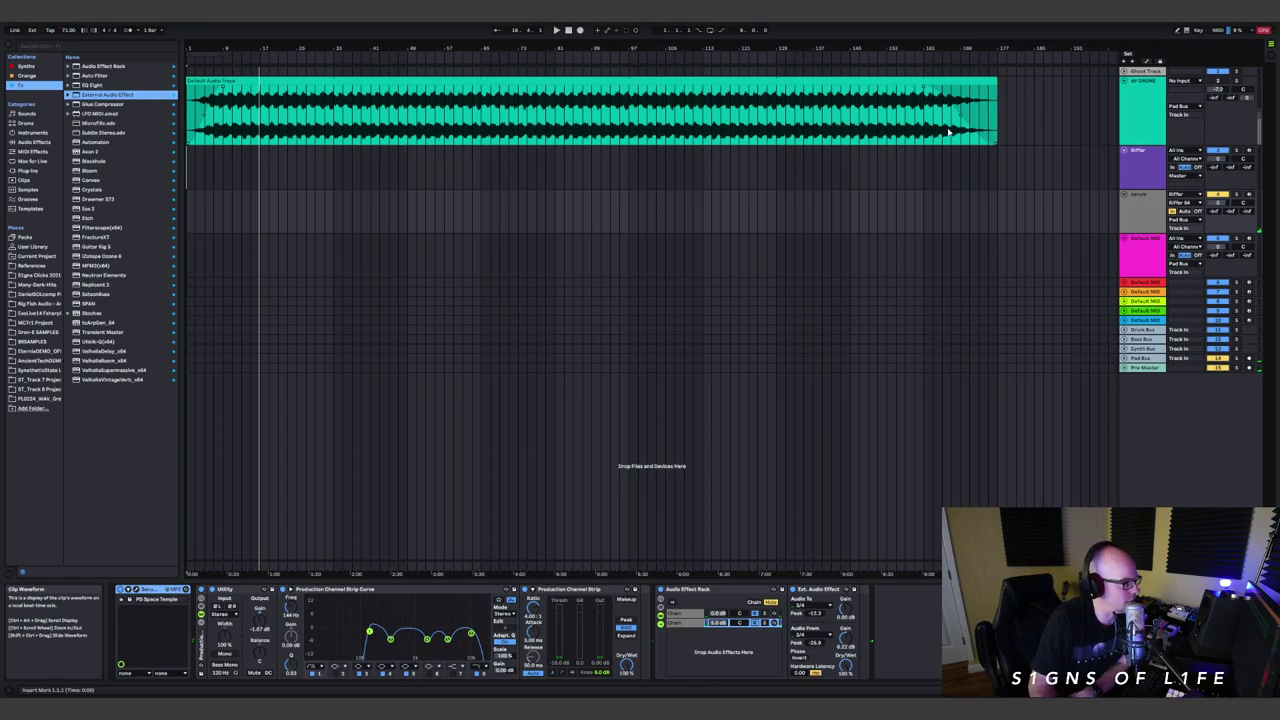
- Examine the ValhallaSupermassive settings on the drone track while playing it without the serum track from bar 17
click(1150, 86)
click(589, 598)
mouse_move(710, 322)
mouse_down()
mouse_move(732, 298)
mouse_move(712, 242)
mouse_up()
click(262, 104)
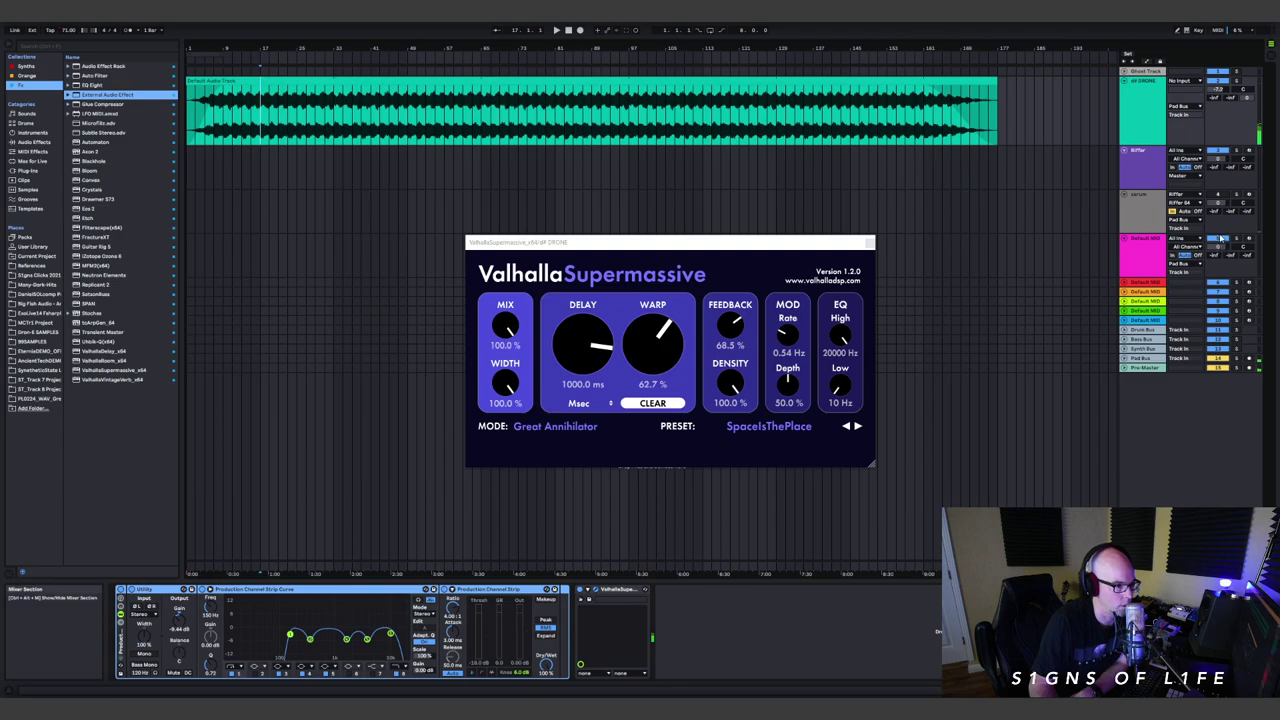
click(557, 30)
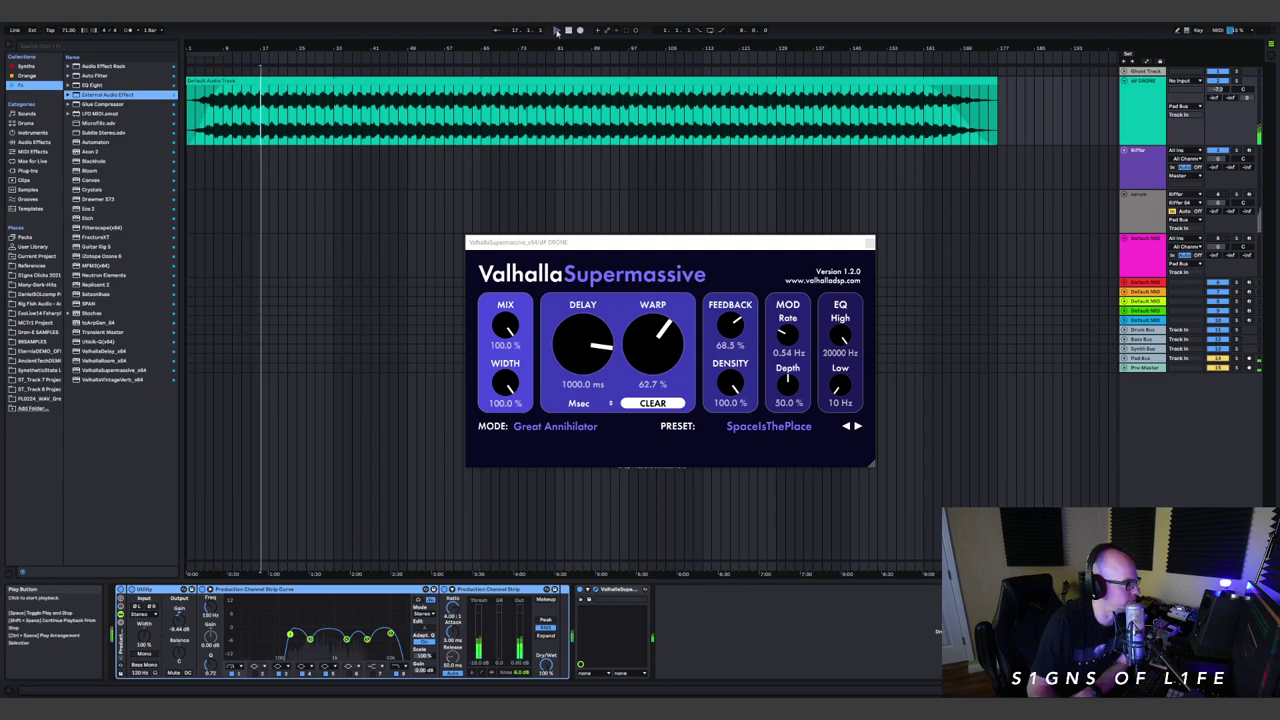
click(869, 242)
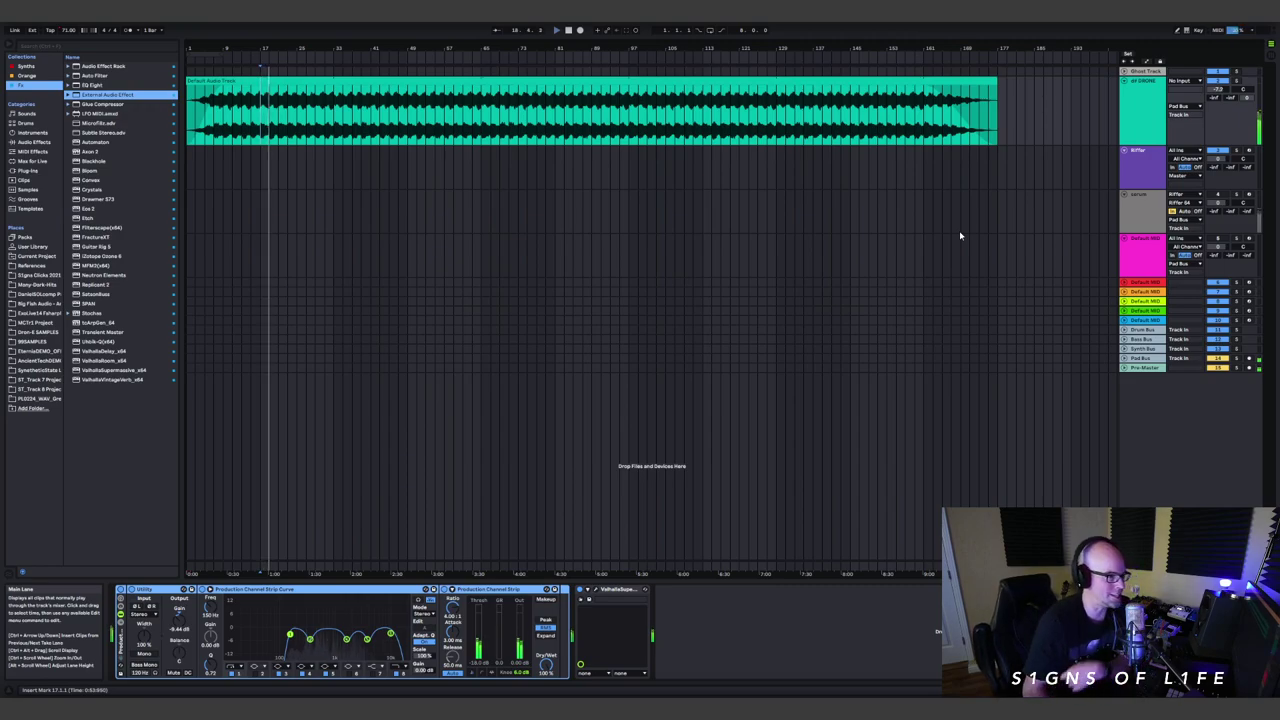
- Lower the drone track's Utility gain to about -13.2 dB and its track volume to about -10.4 dB
click(1152, 88)
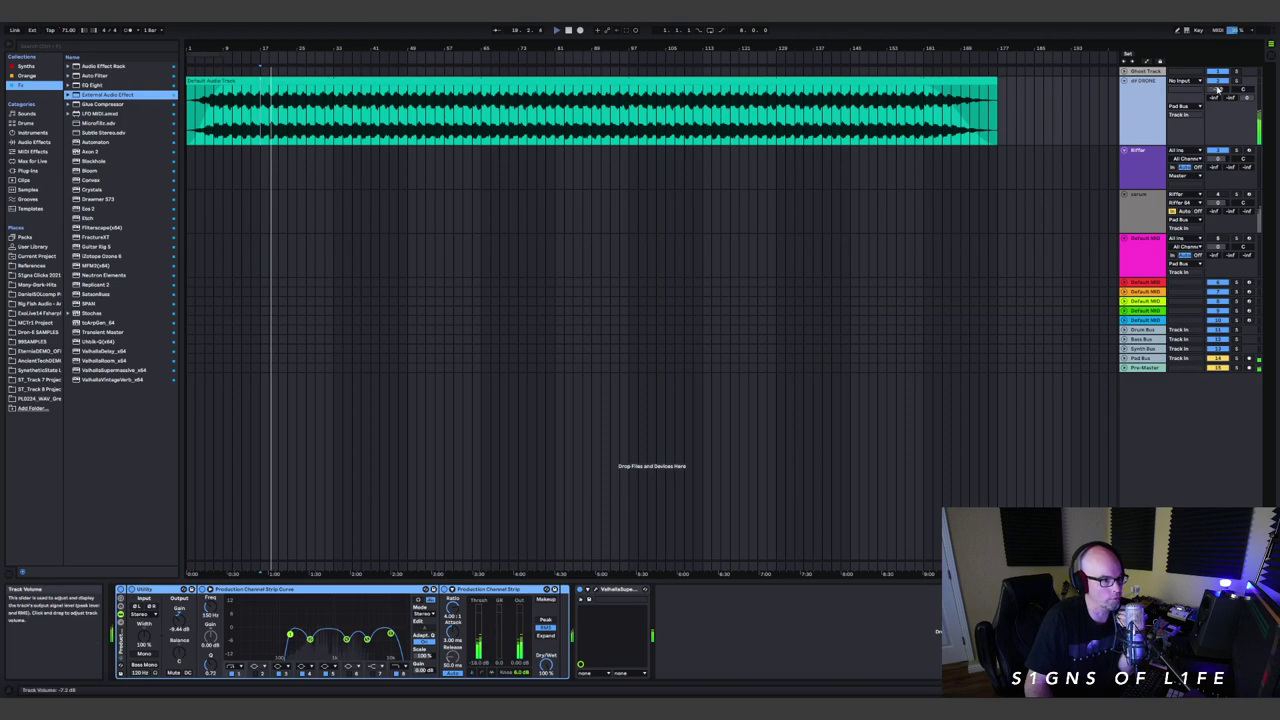
click(1028, 168)
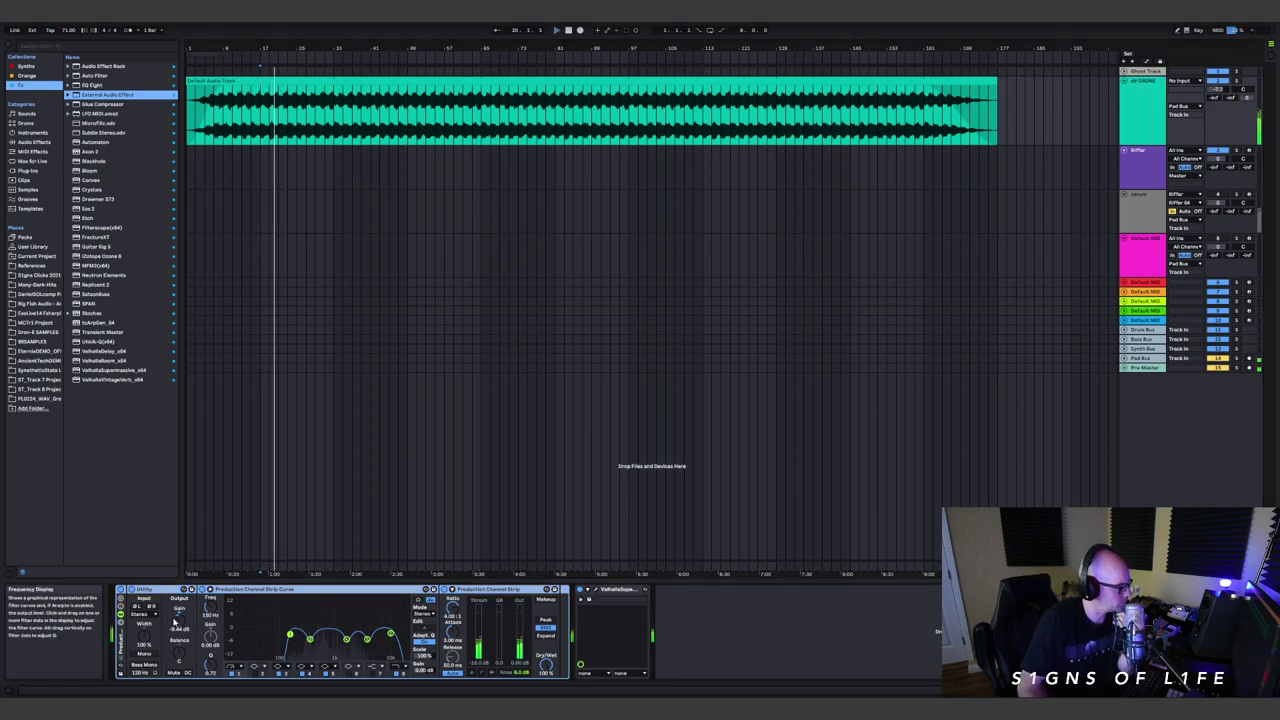
drag(179, 619, 179, 640)
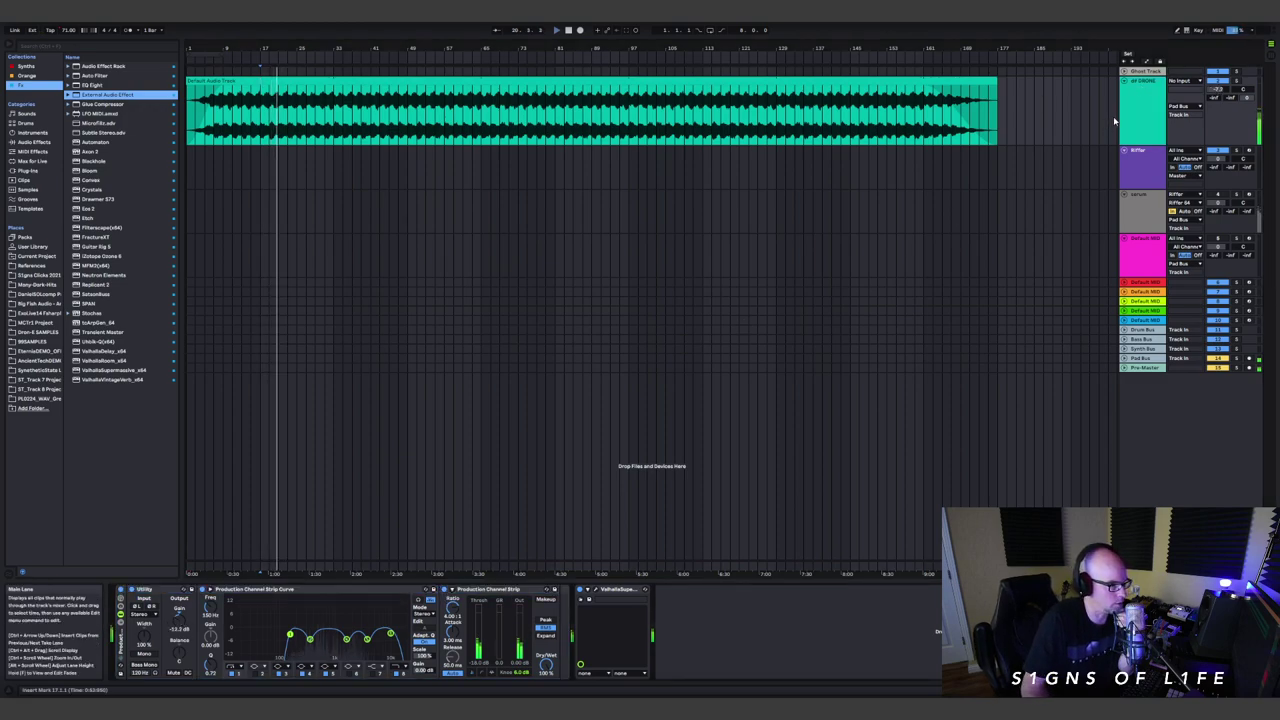
drag(1218, 88, 1218, 130)
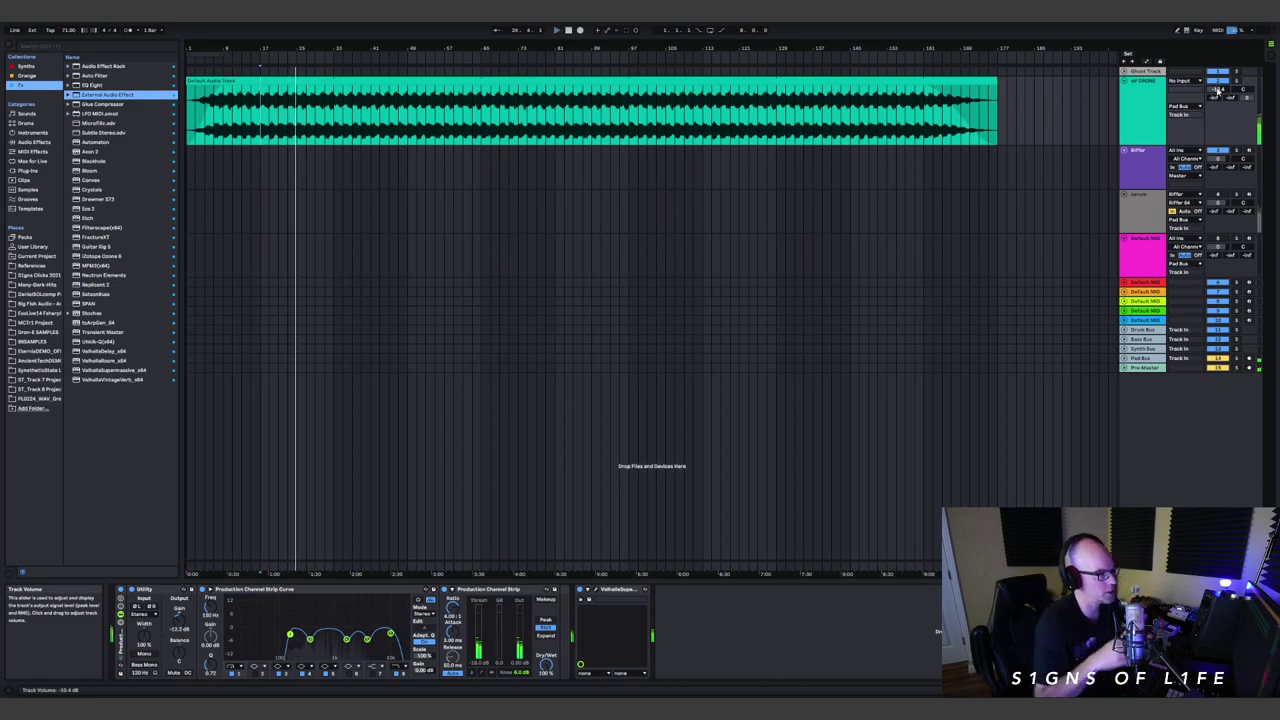
- Replay the drone from bar 17 and look over the devices on the Riffer and first Default MIDI tracks
click(569, 31)
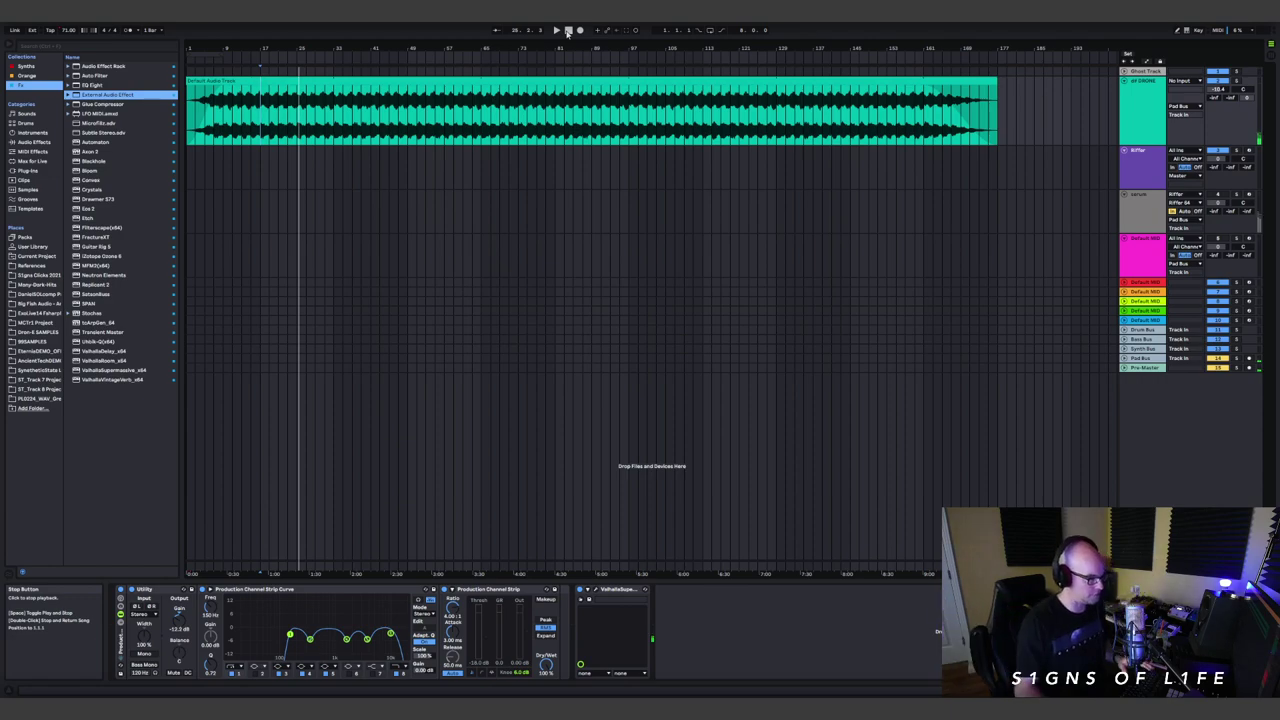
click(261, 122)
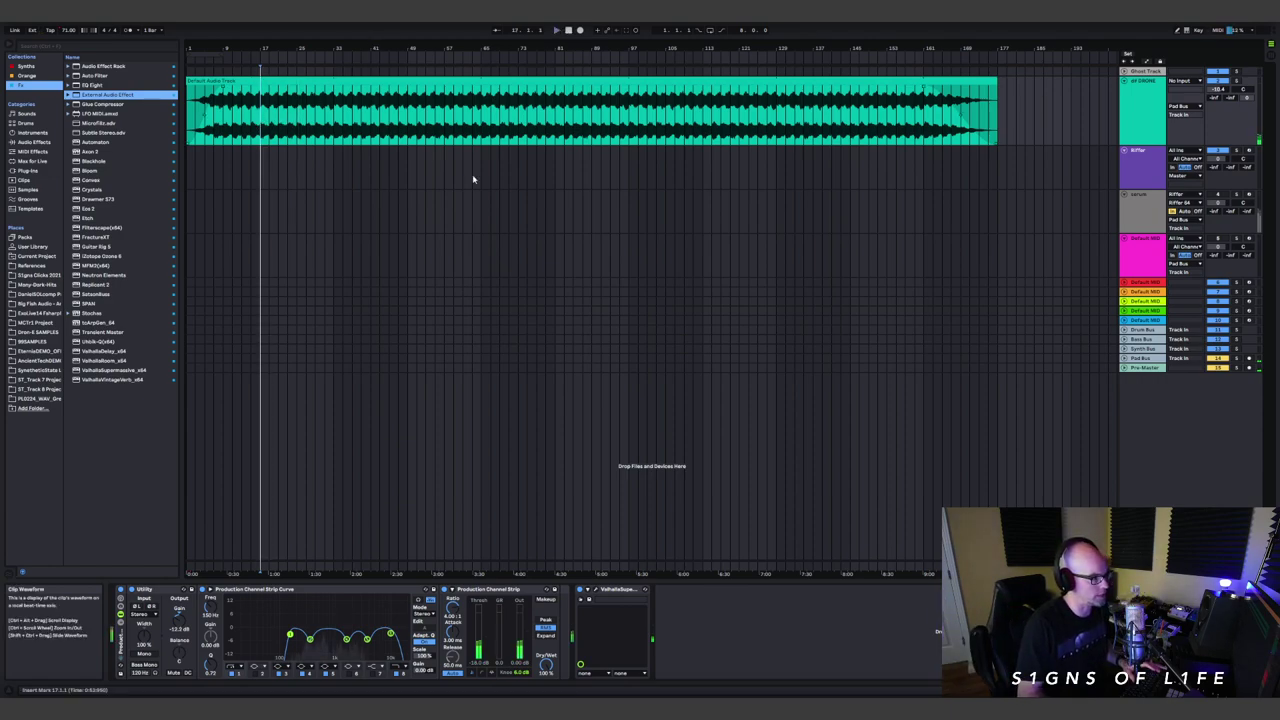
key(space)
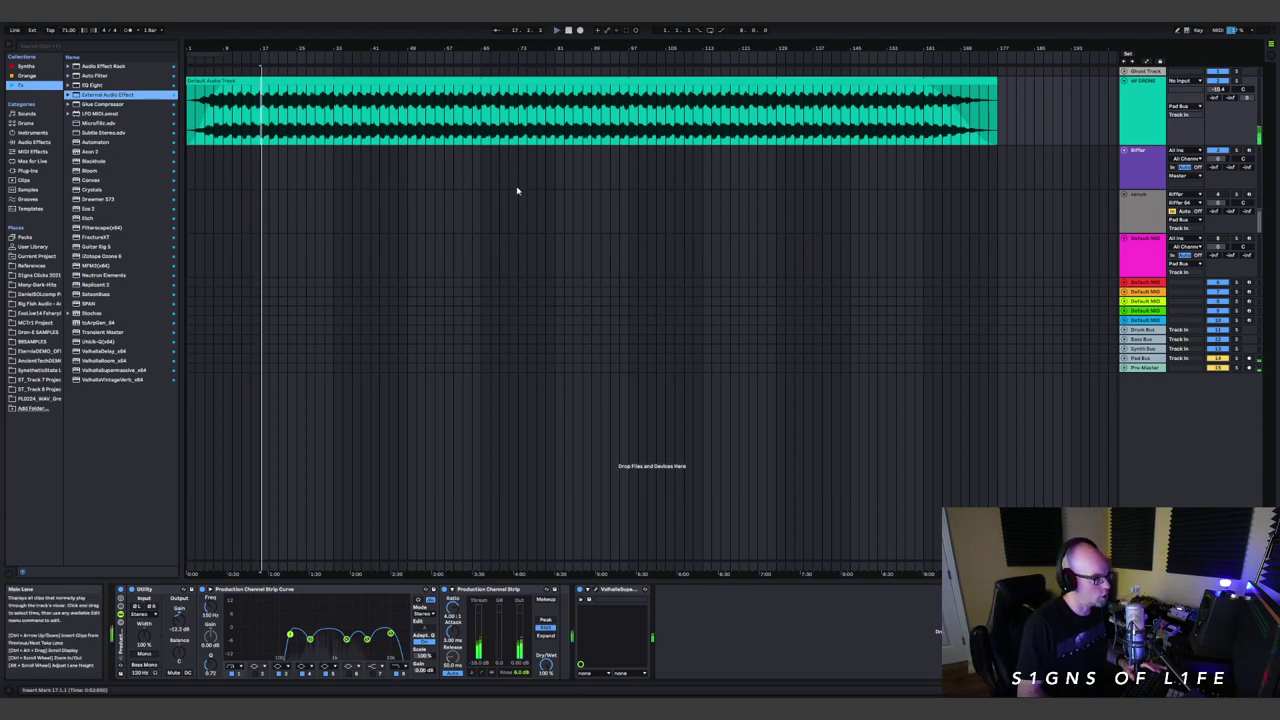
click(1157, 99)
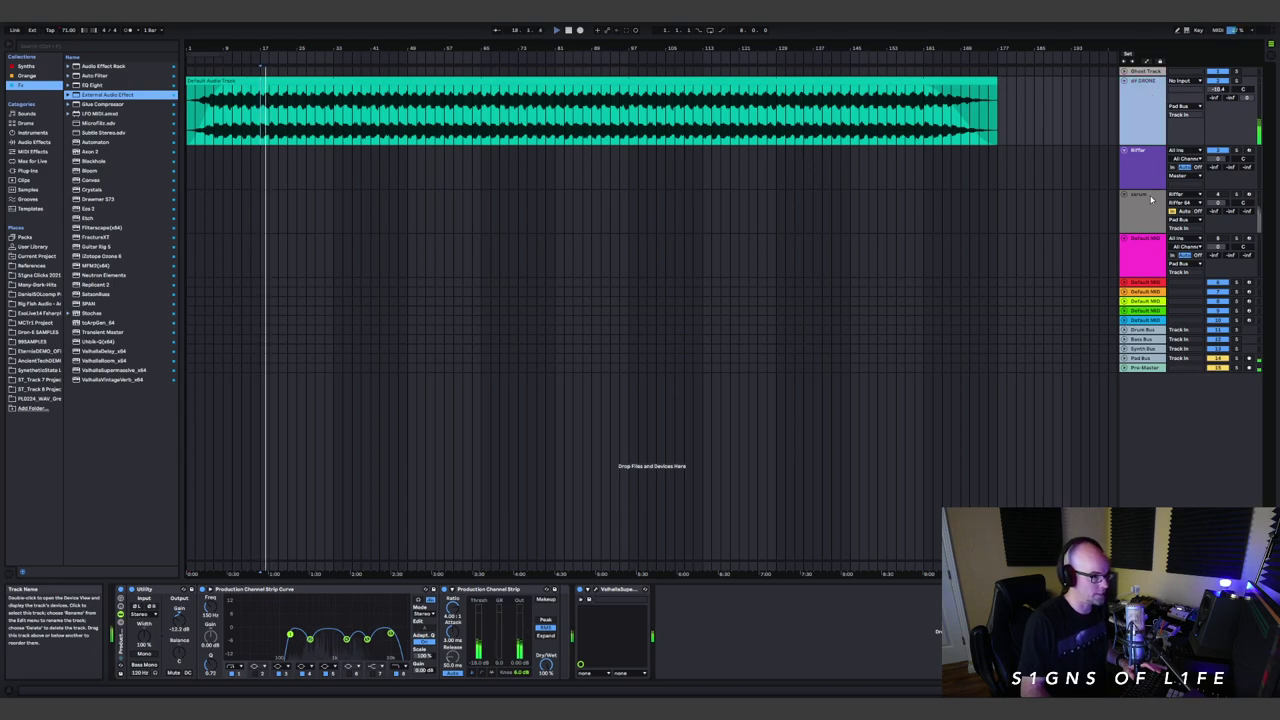
click(1166, 171)
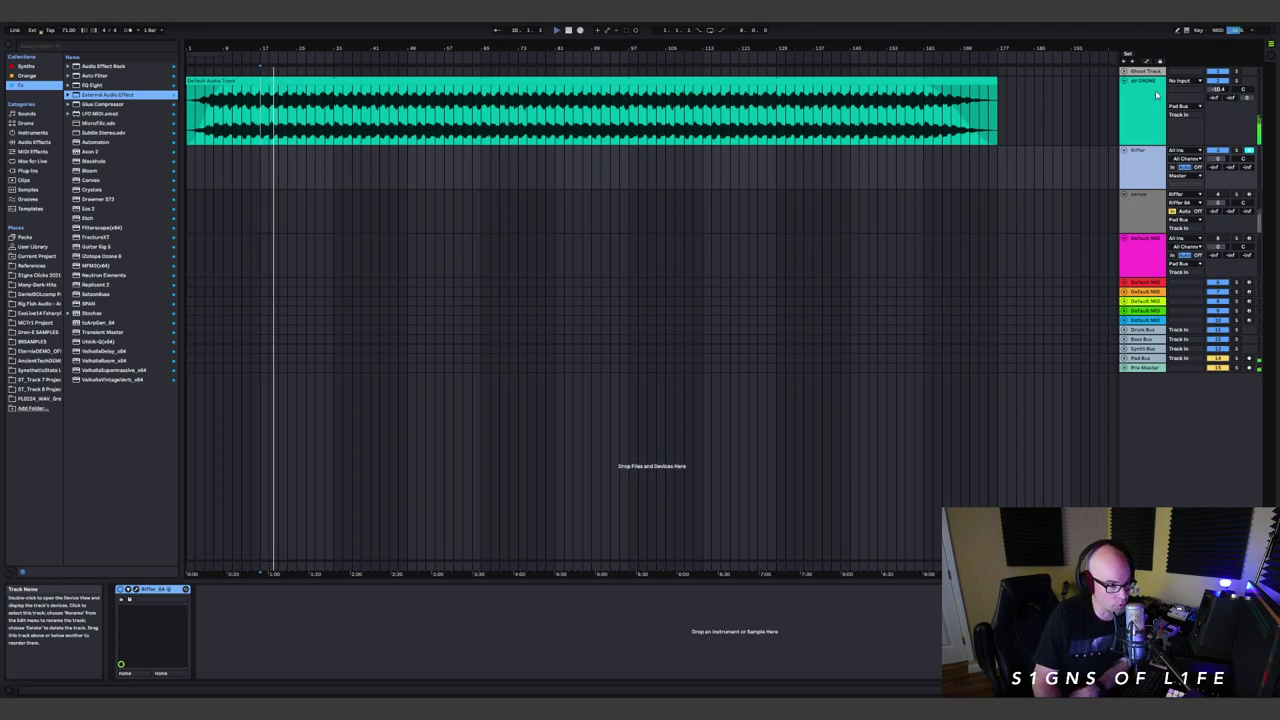
click(1154, 244)
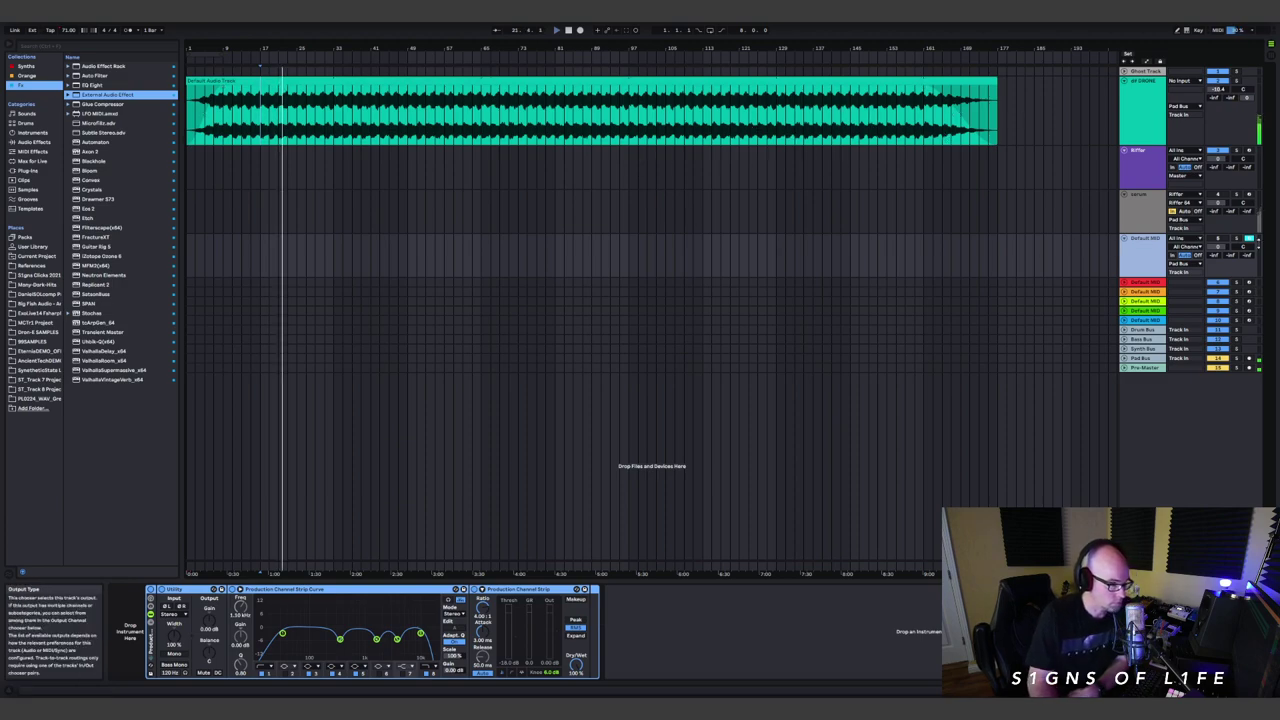
click(917, 177)
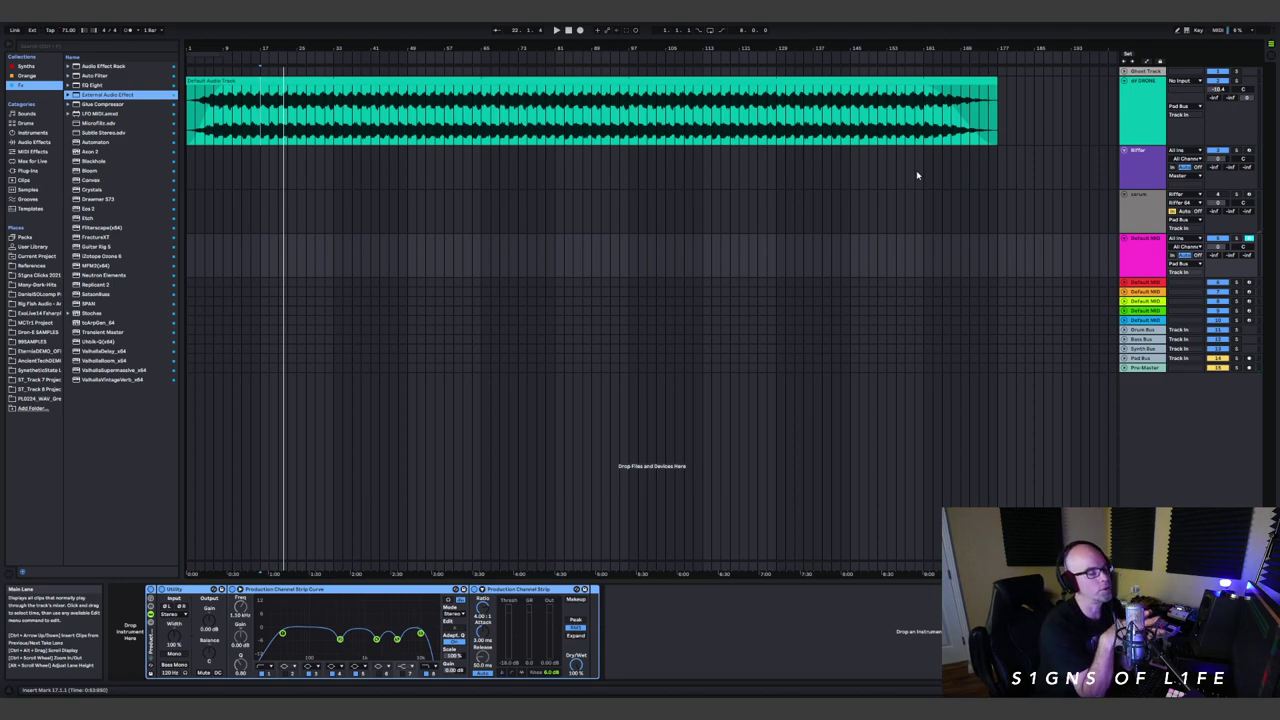
- Load the Vital synth from the Synths collection onto the Default MIDI track below serum
click(284, 253)
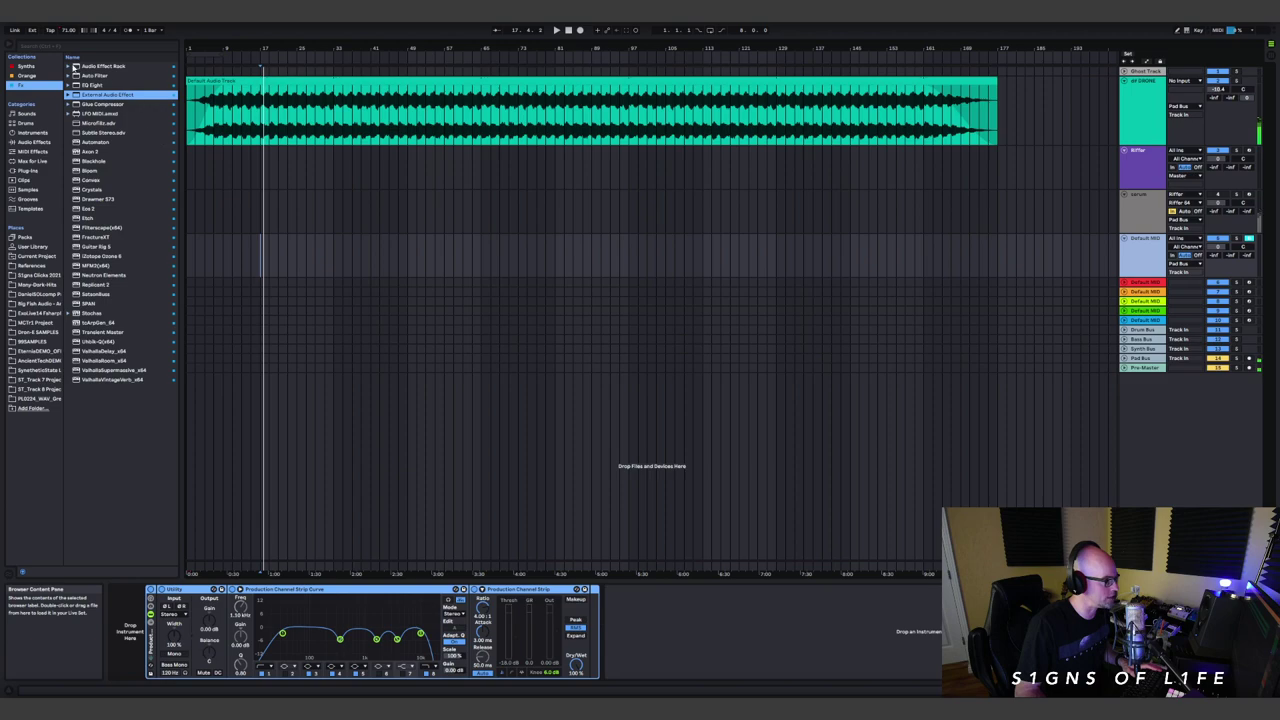
click(26, 66)
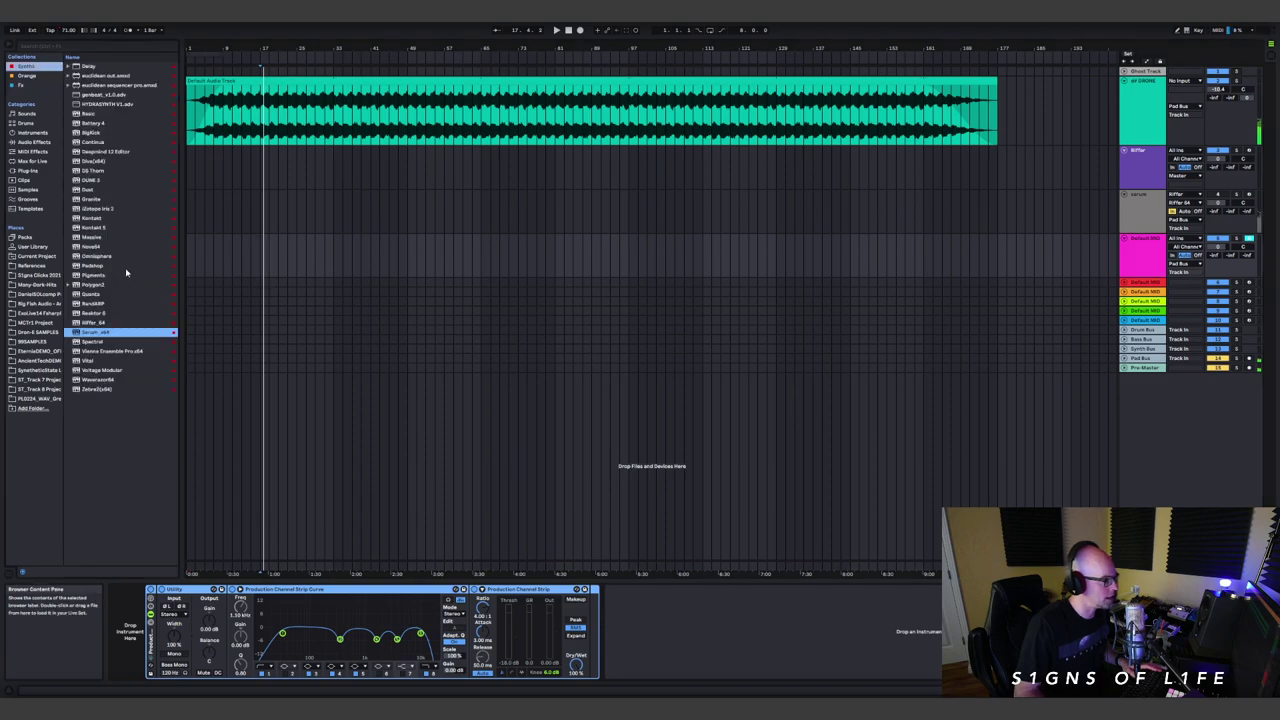
click(315, 125)
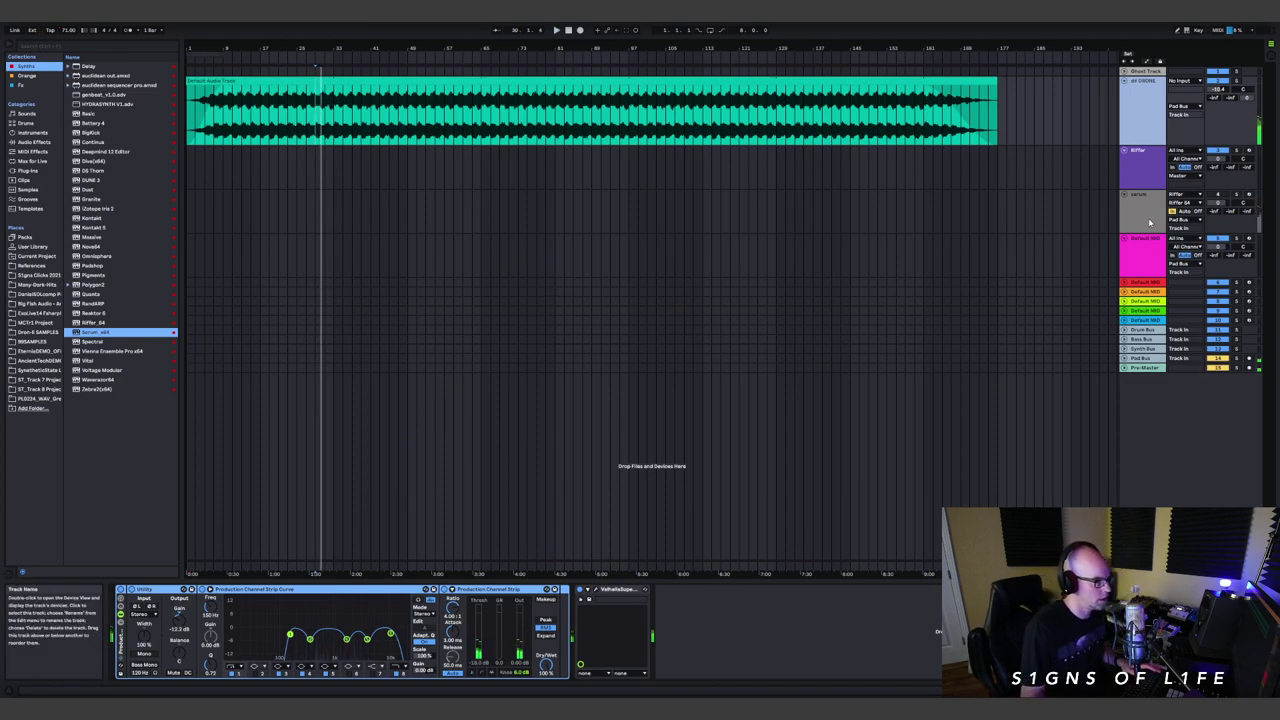
click(1140, 256)
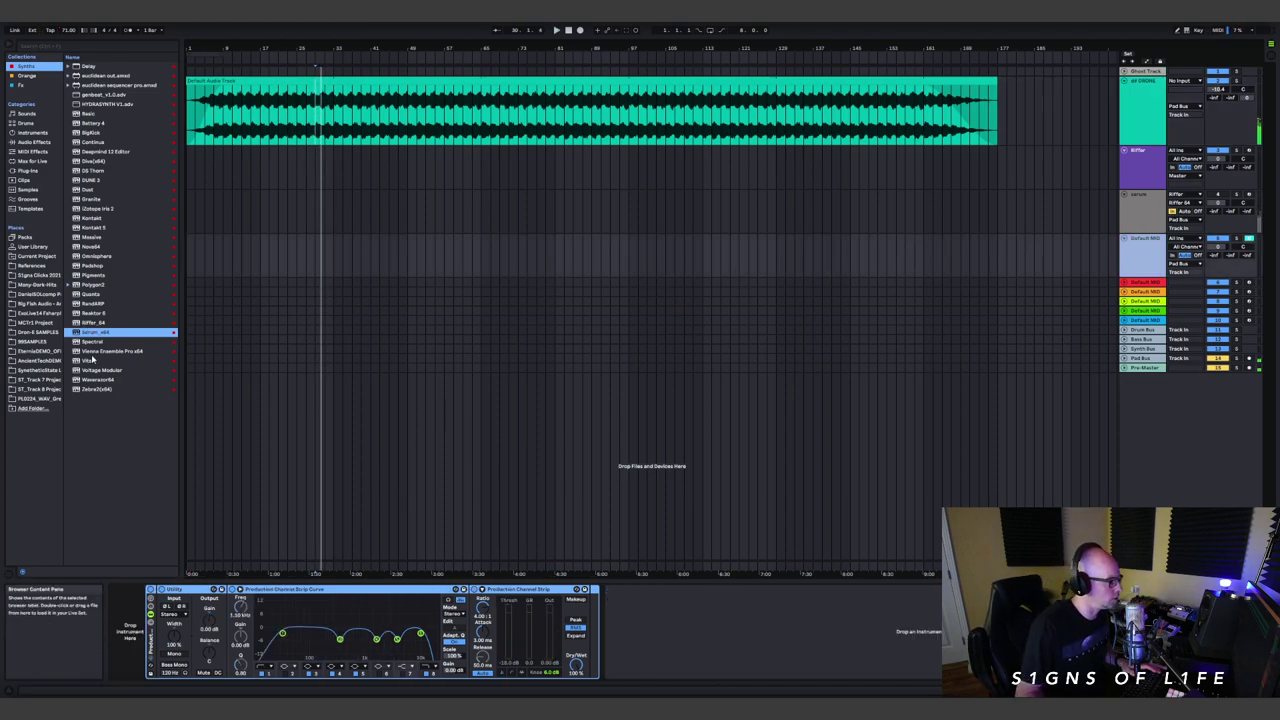
drag(92, 362, 332, 254)
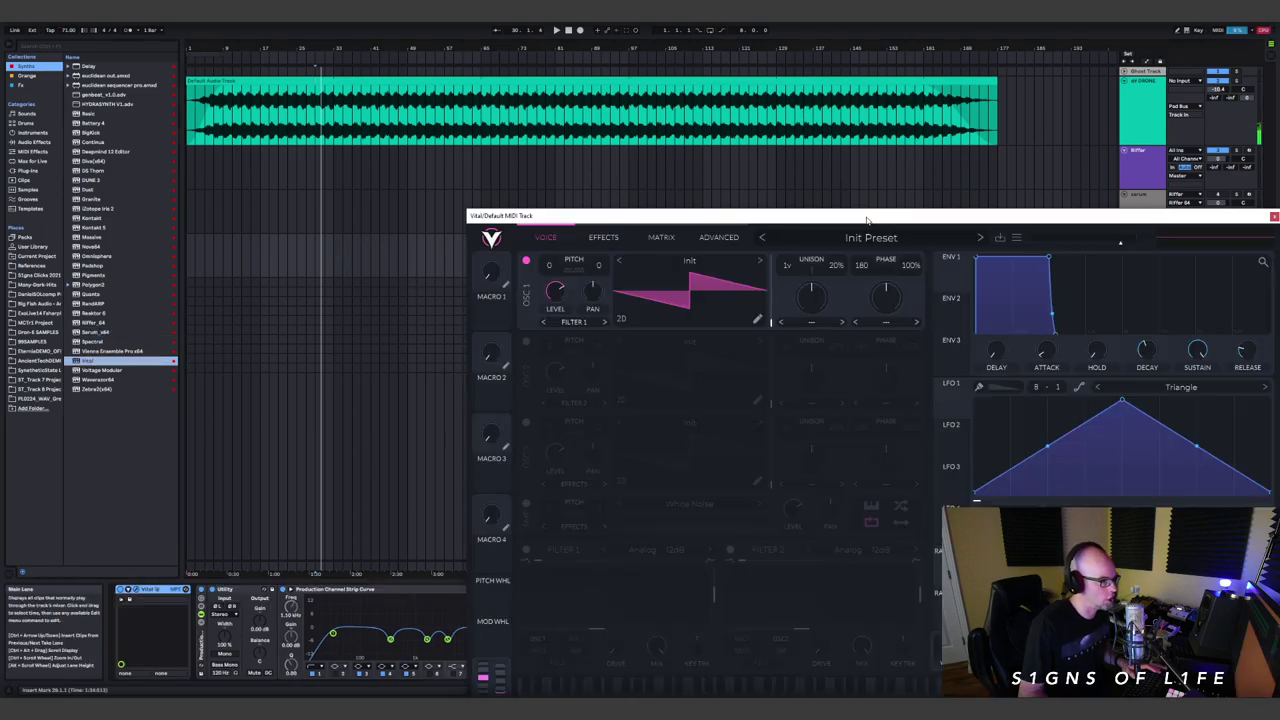
drag(866, 213, 587, 128)
- Load the preset Anomaly - PD Starseeker from the User folder into Vital and close its window
click(596, 150)
scroll(310, 530, down, 5)
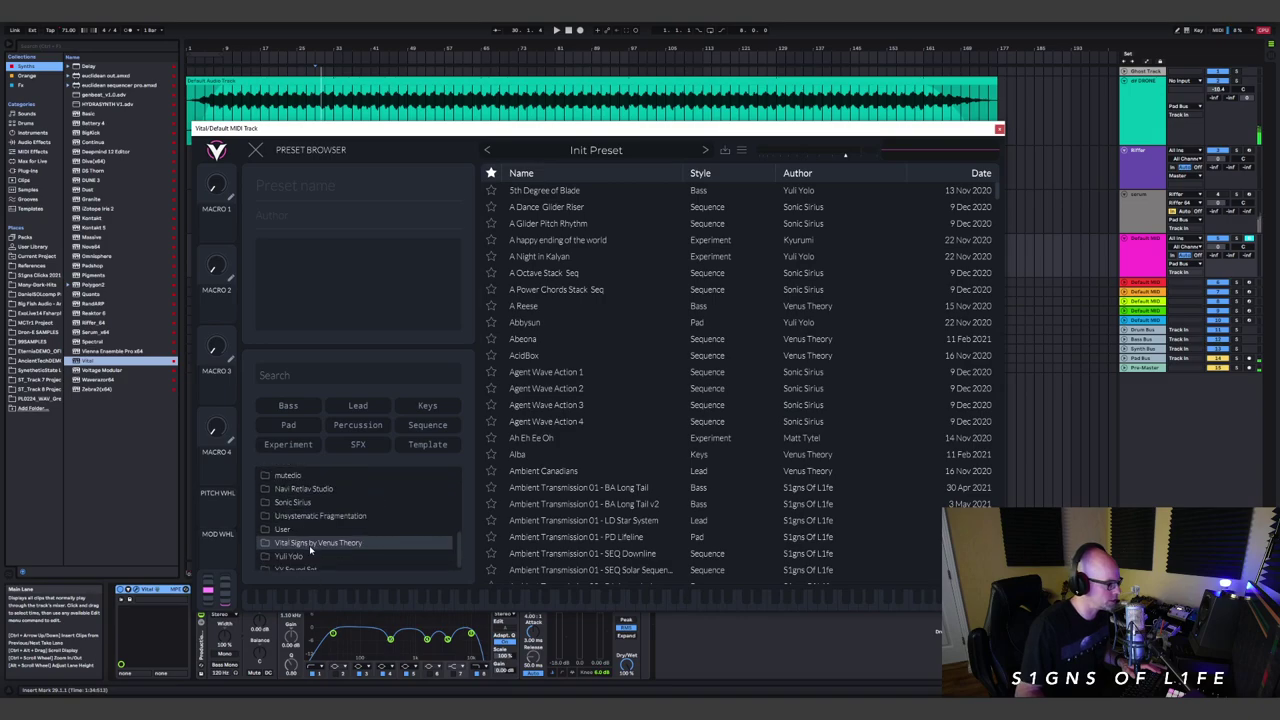
click(283, 529)
scroll(625, 453, down, 10)
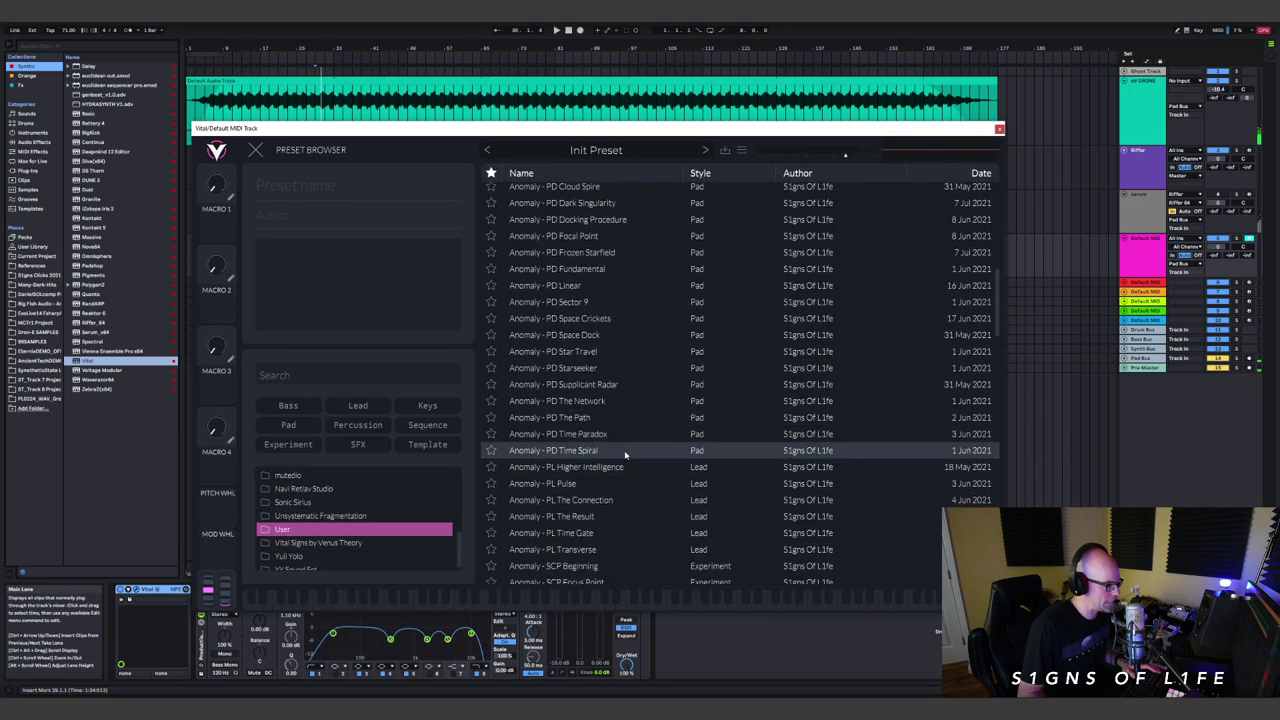
click(743, 346)
click(682, 358)
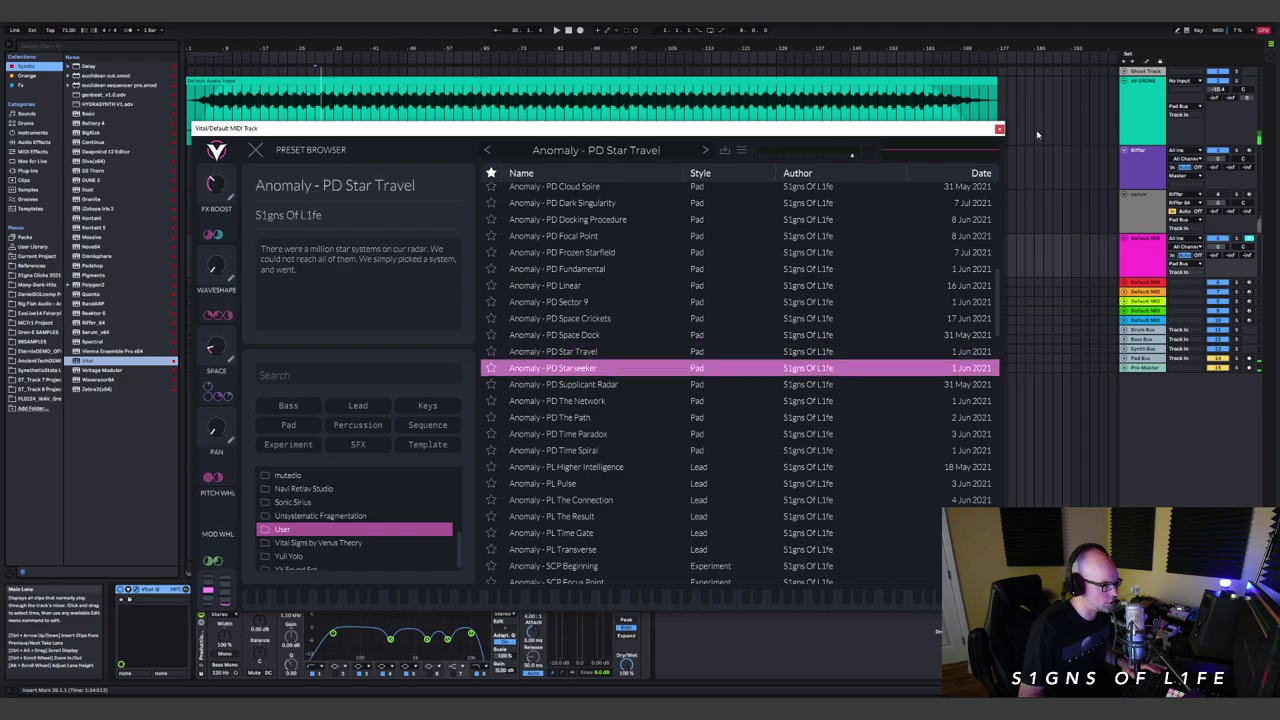
click(999, 128)
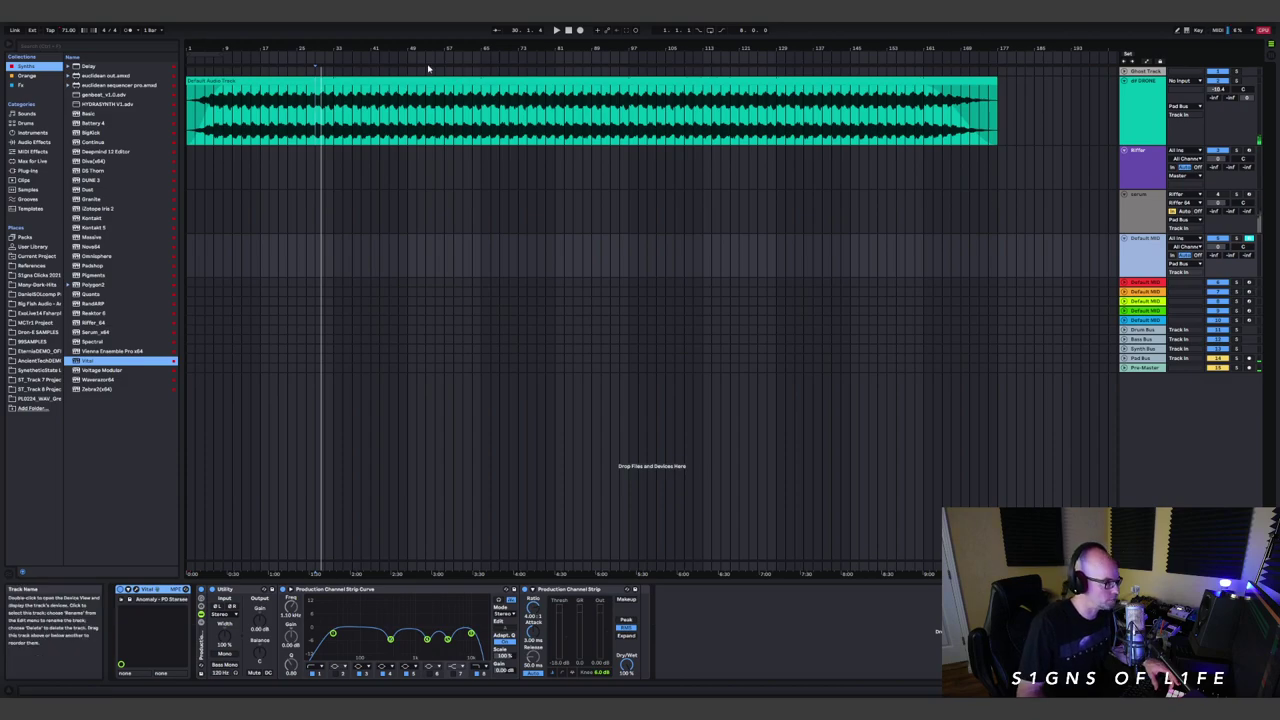
- Play the arrangement, lower the Vital track's volume to about -8 dB and raise its third send level
click(557, 31)
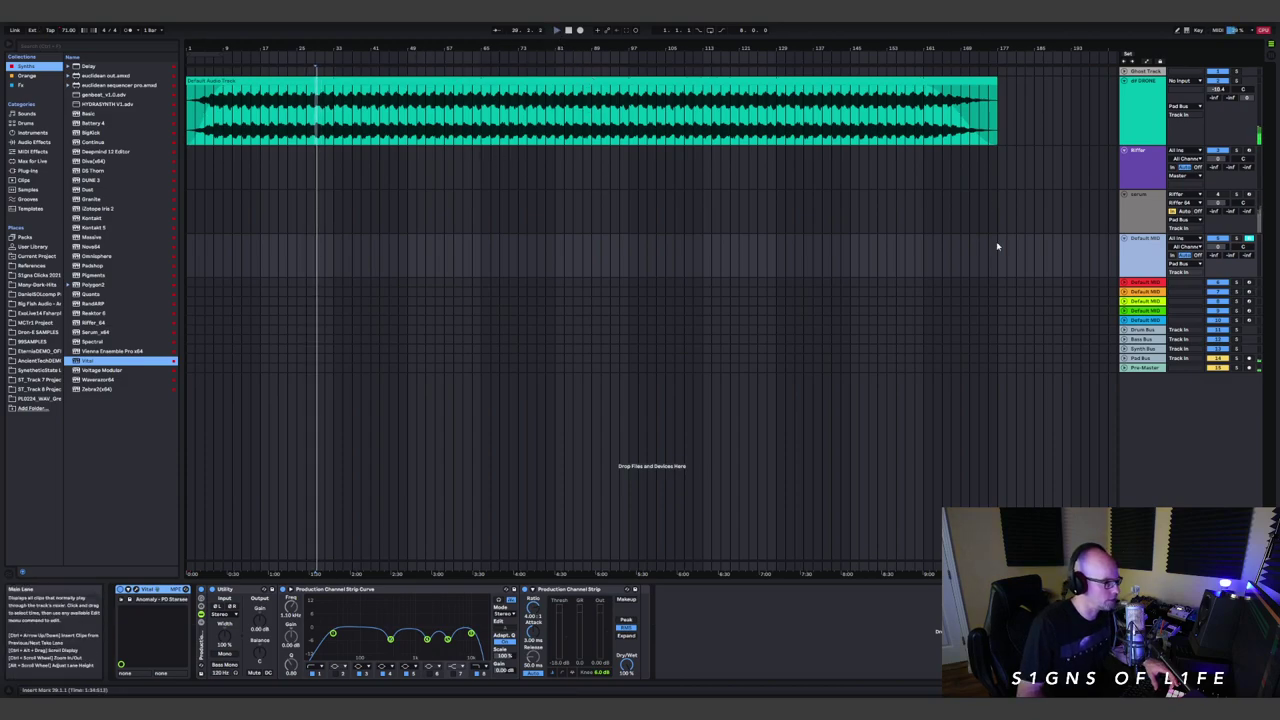
drag(1220, 250, 1220, 262)
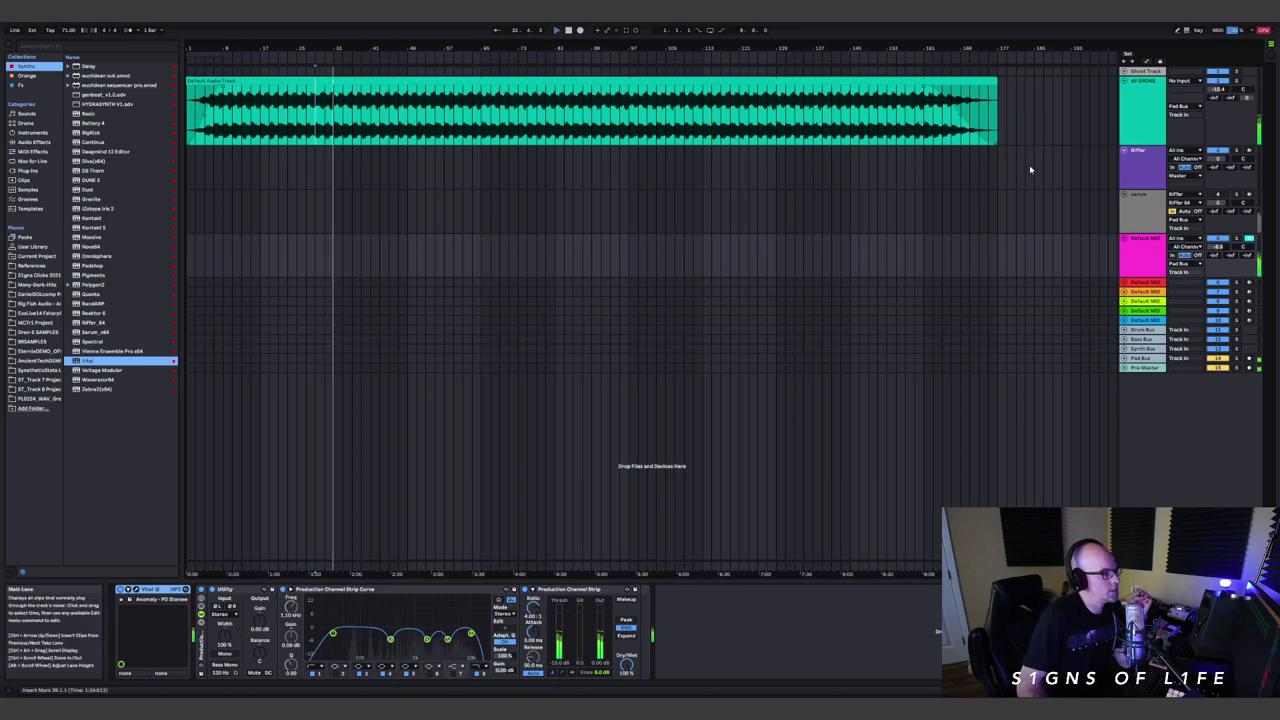
click(1160, 247)
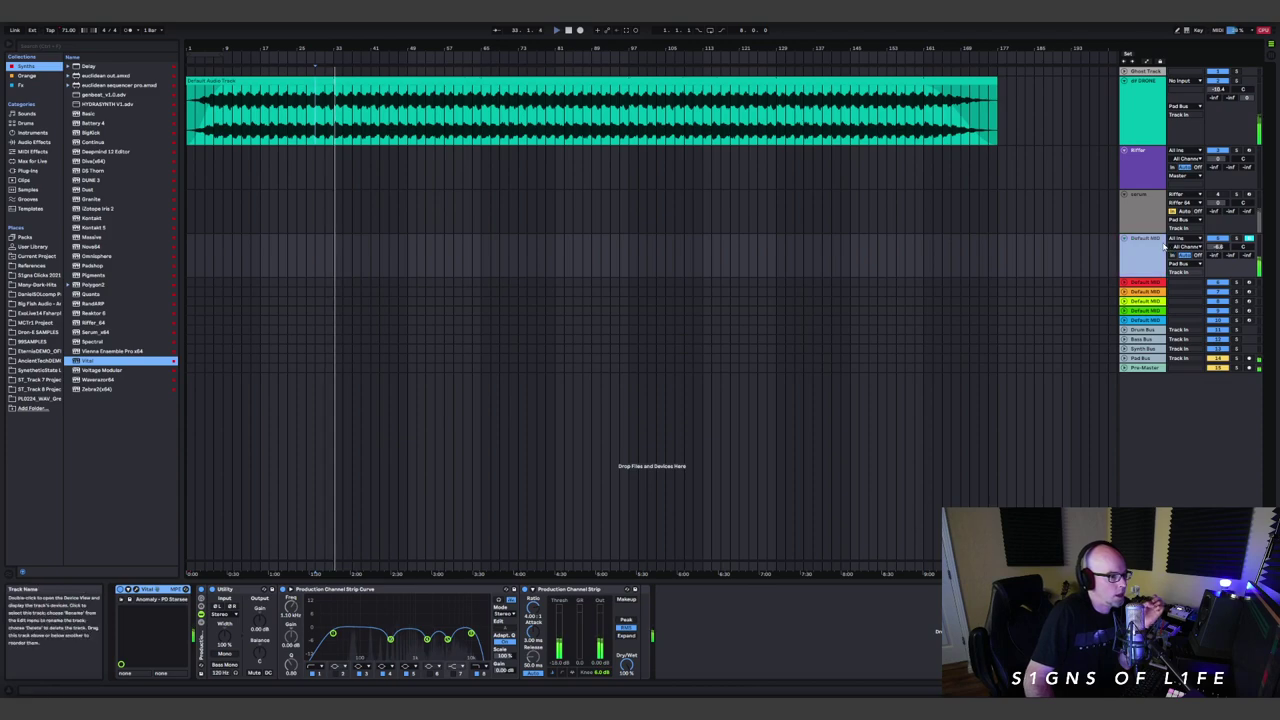
click(1150, 88)
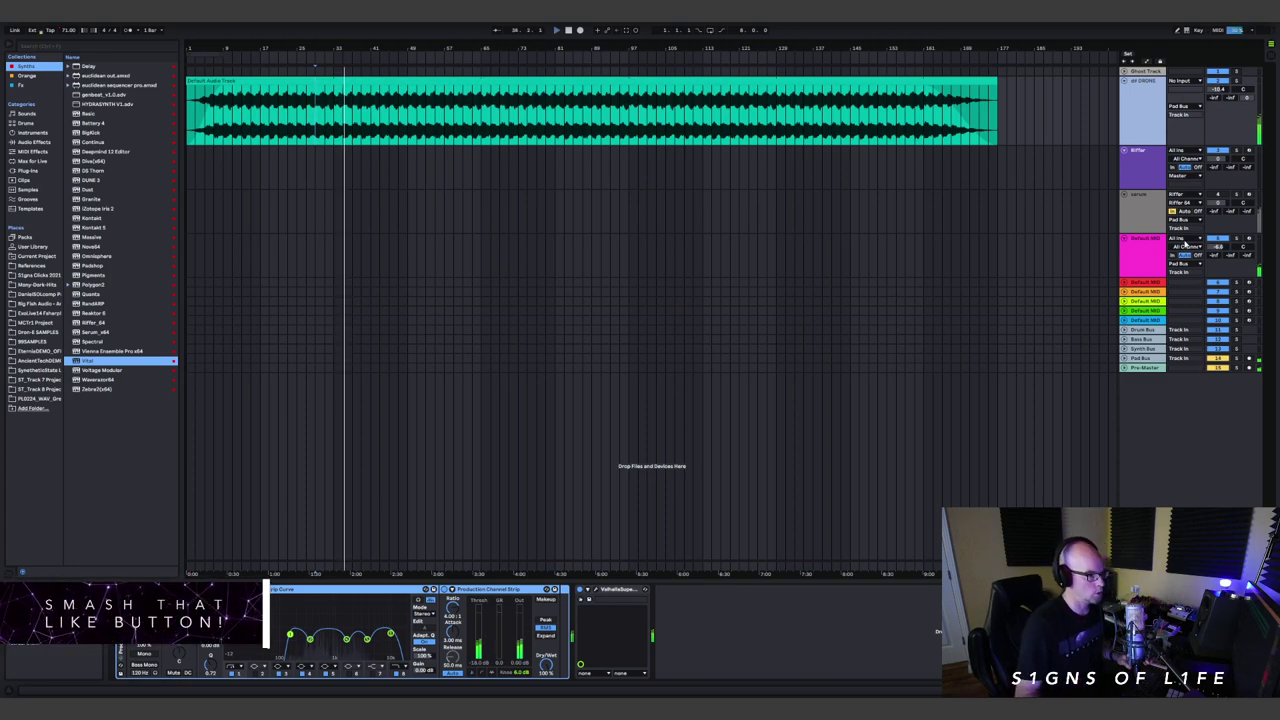
click(1143, 243)
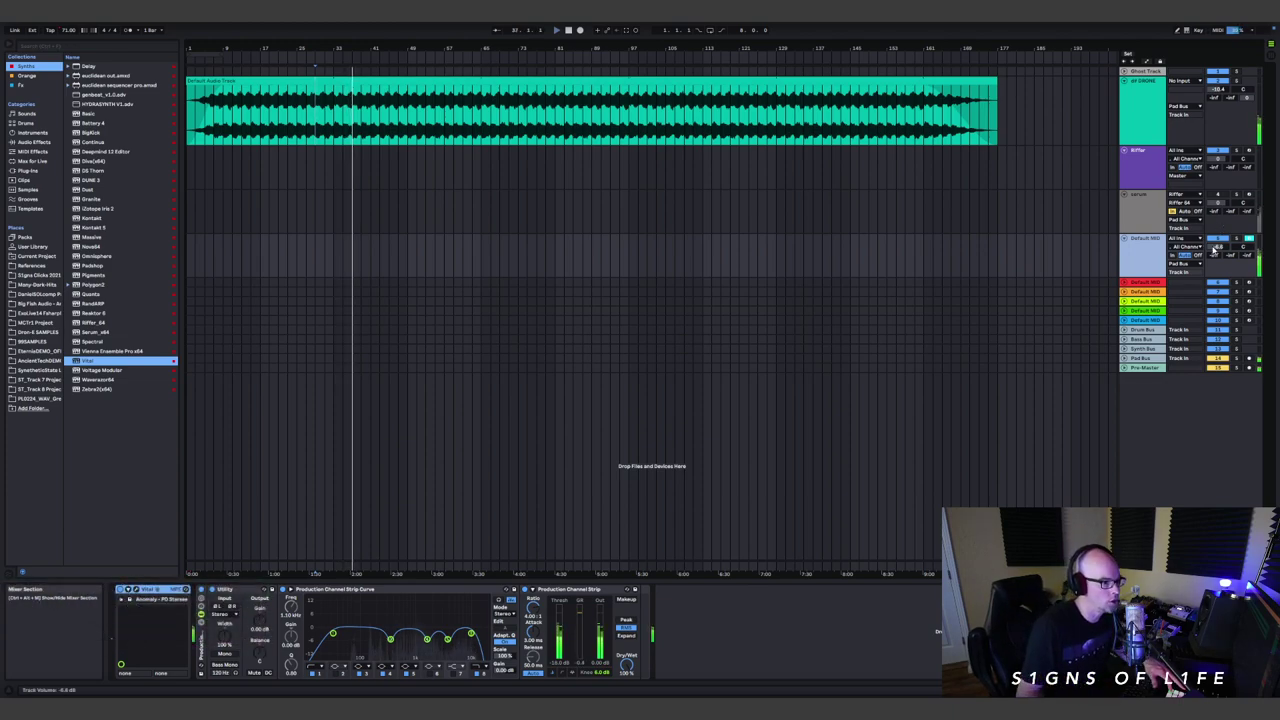
drag(1213, 247, 1219, 246)
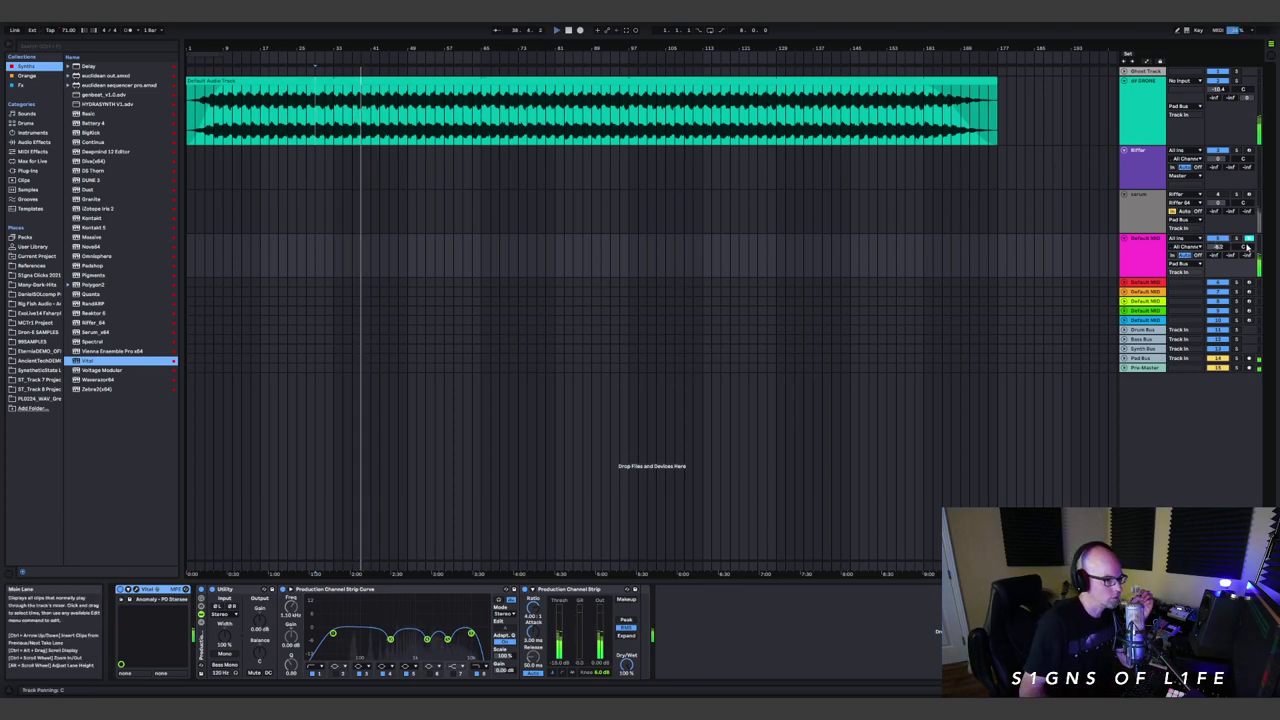
drag(1247, 255, 1247, 245)
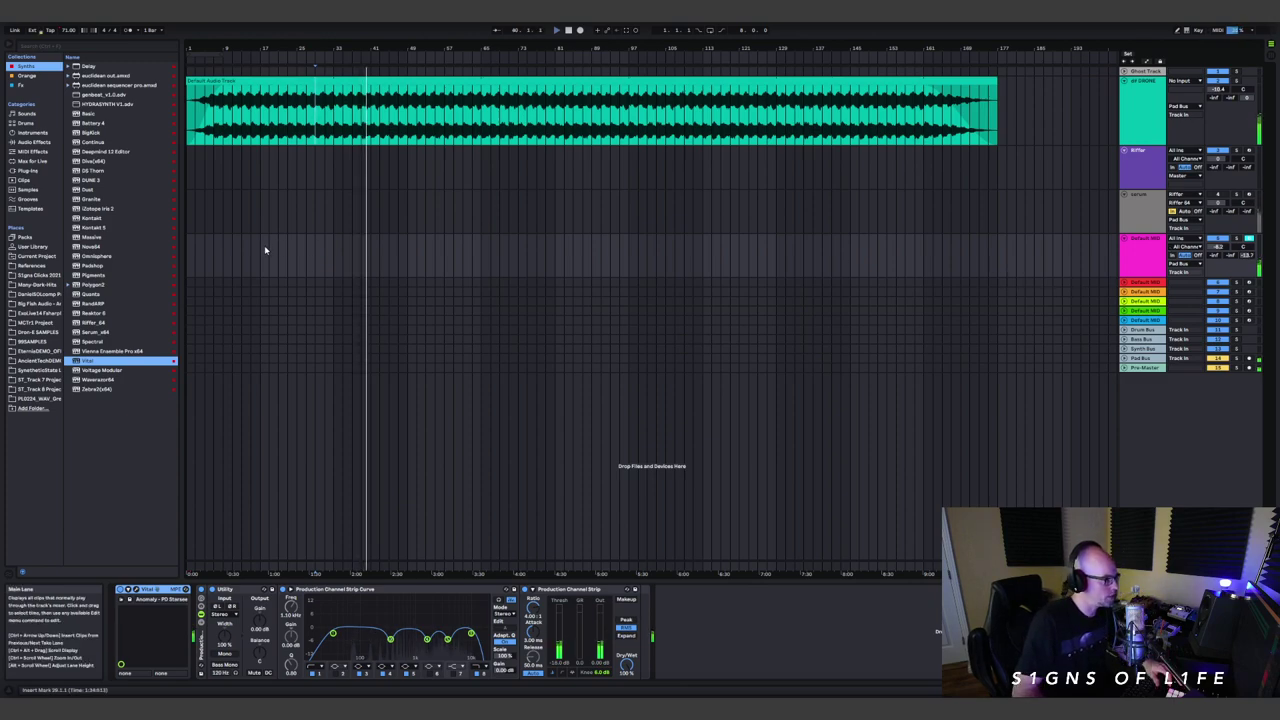
- Create an empty 32-bar MIDI clip from bar 17 to bar 49 on the Vital track and turn off its enlarged note editor's grid
drag(262, 252, 407, 255)
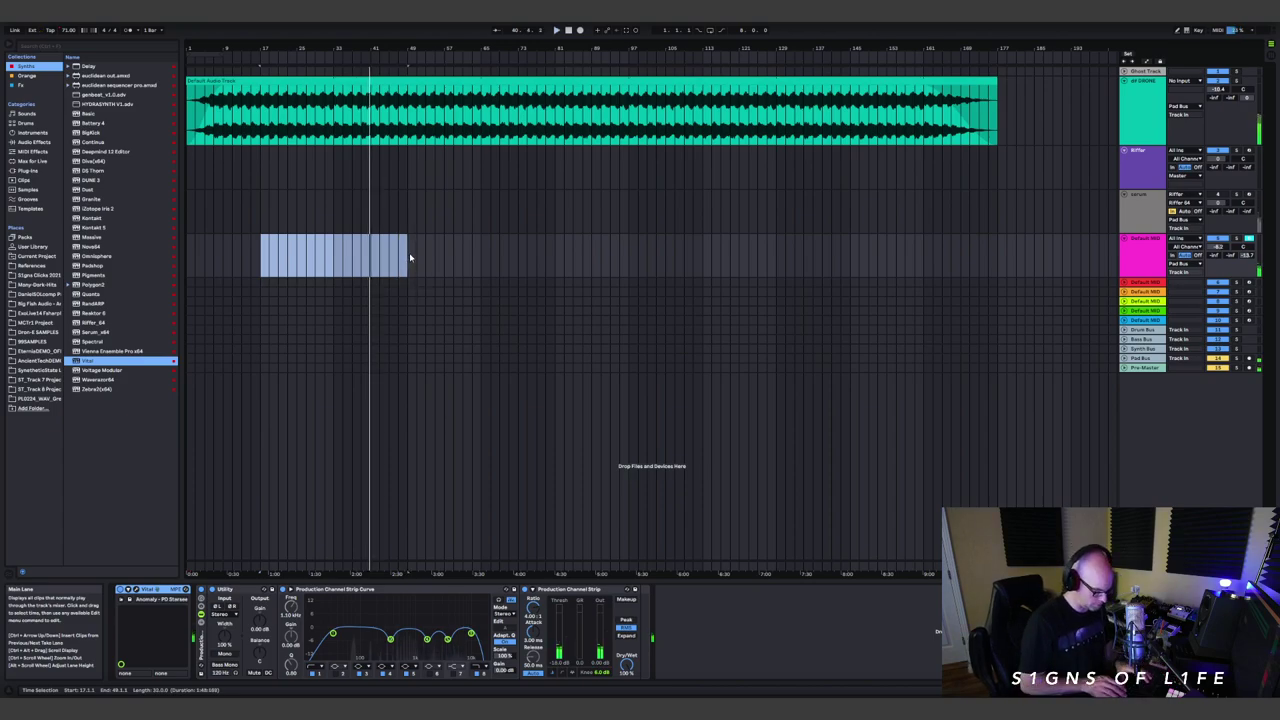
key(ctrl+shift+m)
drag(590, 492, 590, 130)
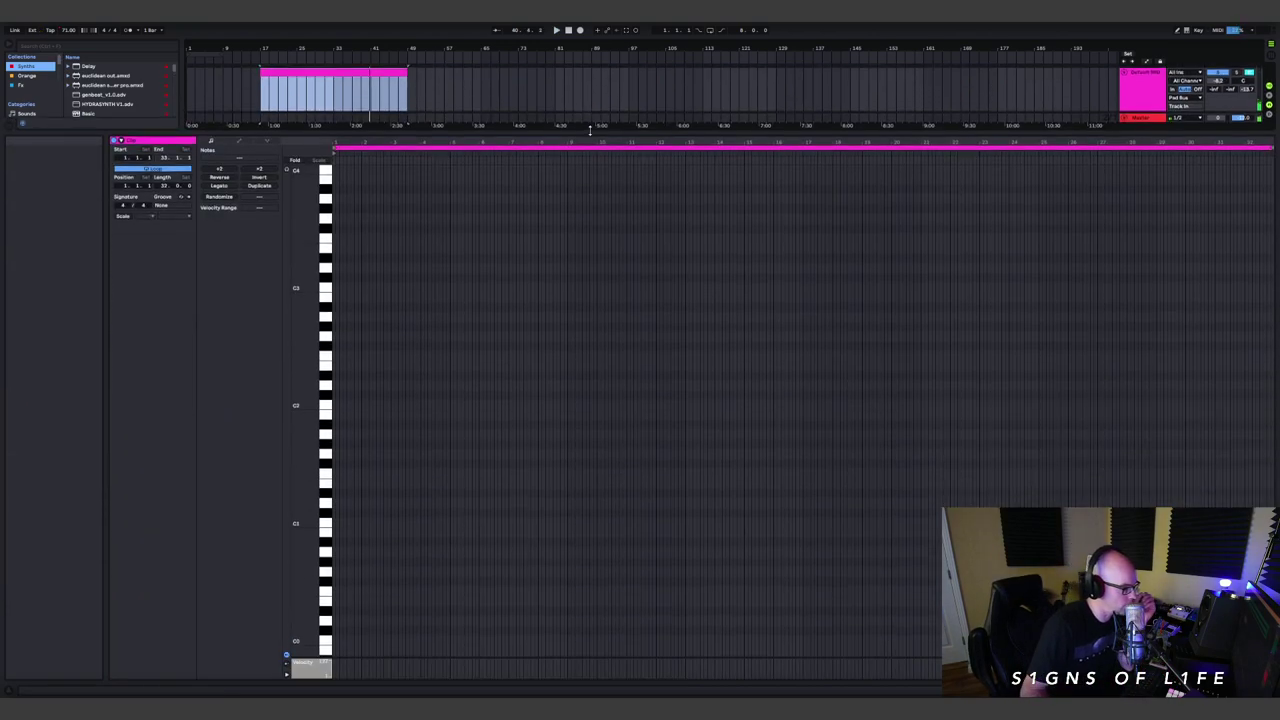
right_click(562, 329)
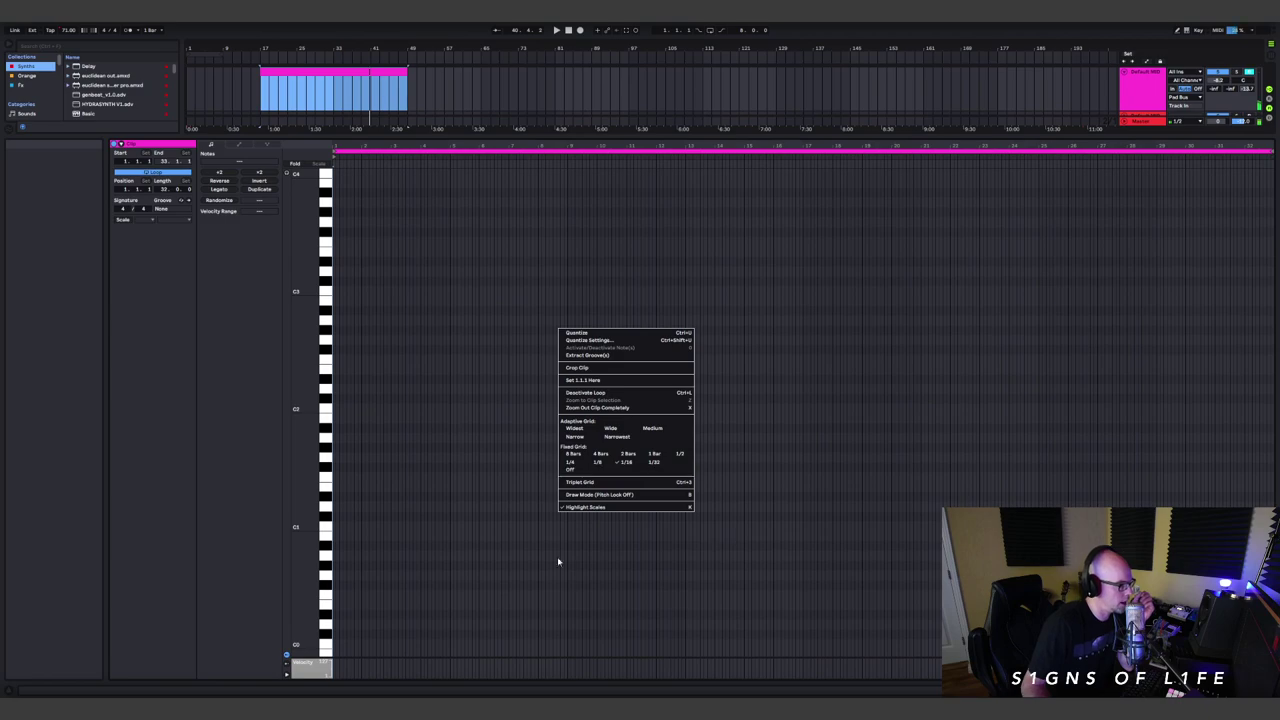
click(584, 471)
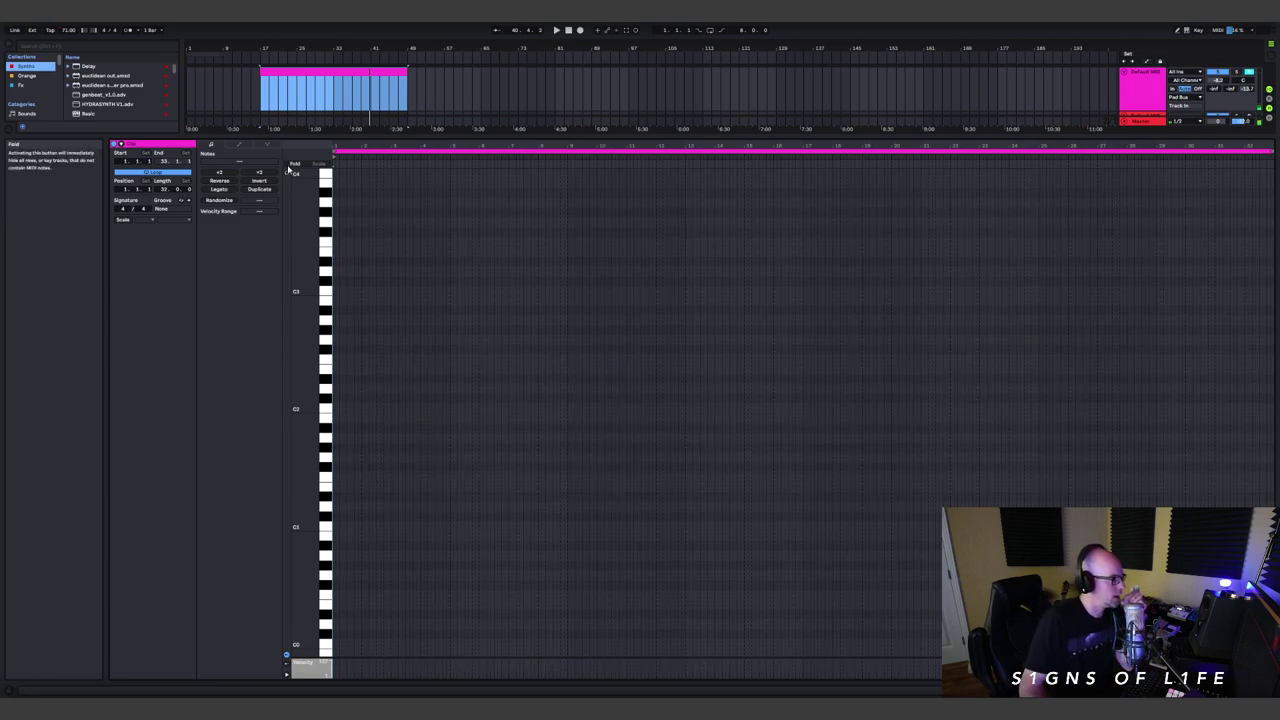
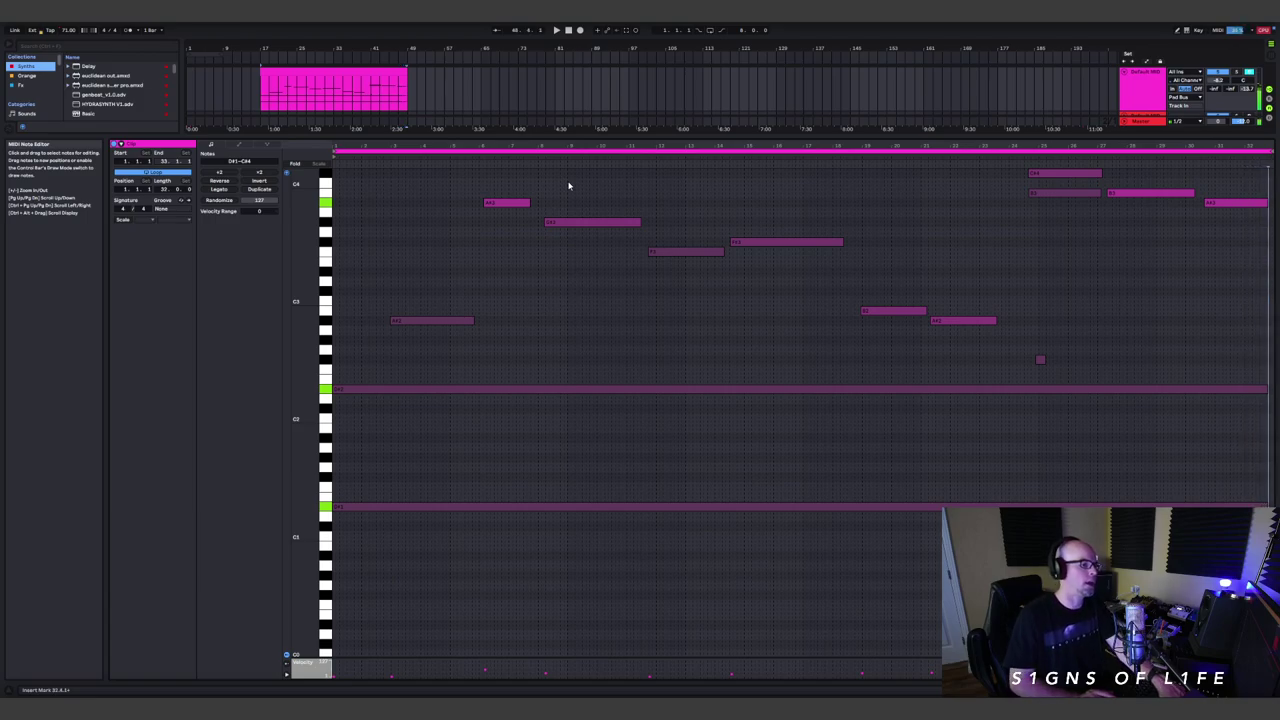
- Delete the B3 note directly below the C#4 note and the very short stray note beneath it around bar 25
drag(1080, 210, 1058, 190)
key(Delete)
drag(1062, 341, 1032, 378)
key(Delete)
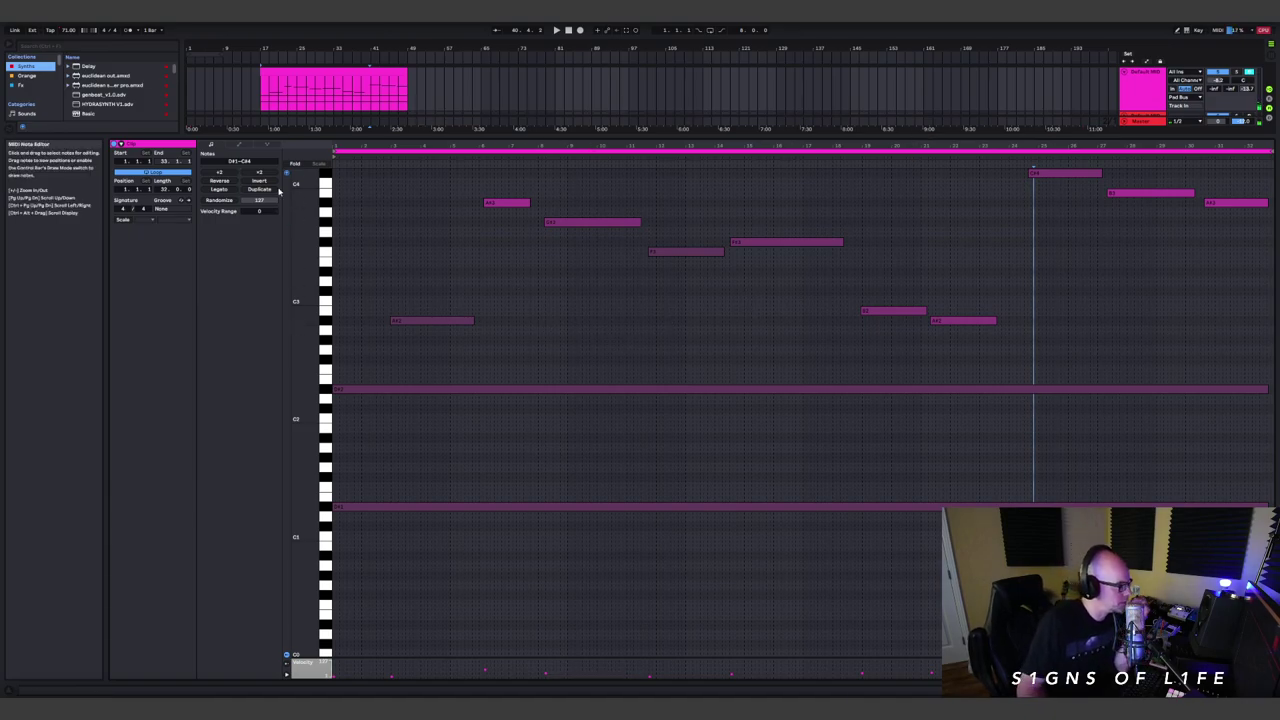
- Set the clip's scale to D#/Eb Minor and fold the note editor to that scale
click(121, 219)
click(141, 219)
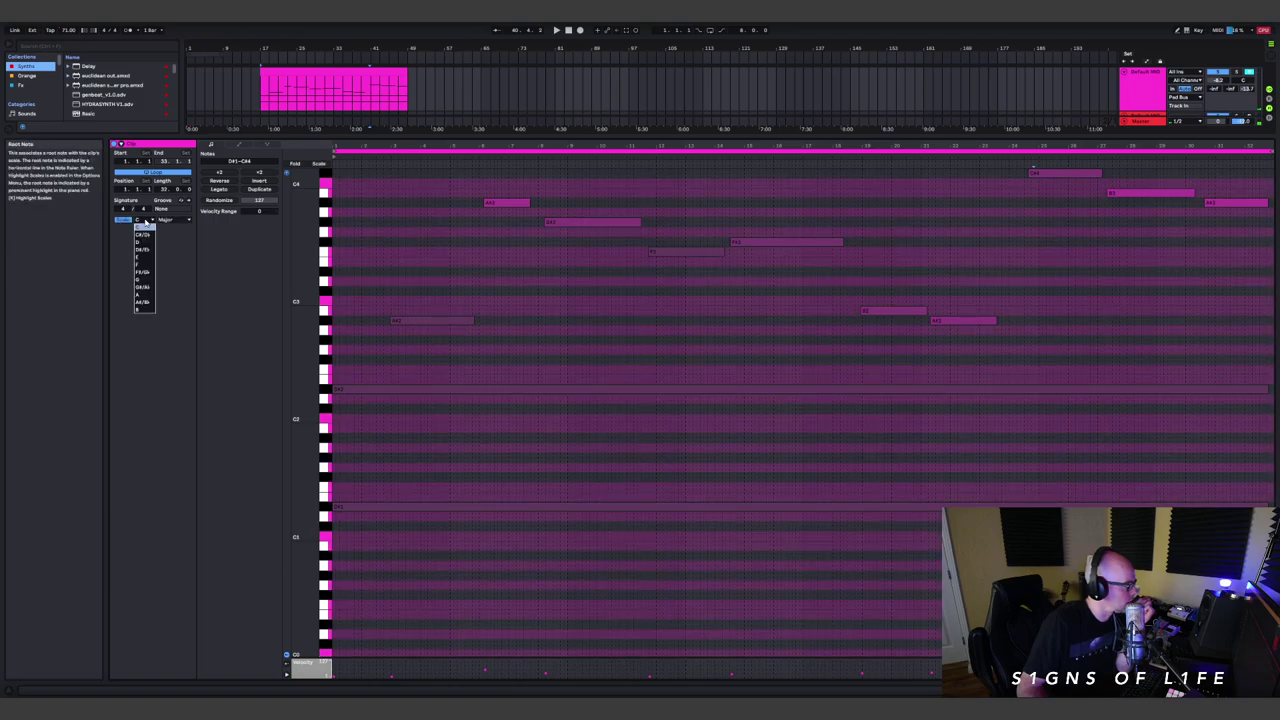
click(153, 249)
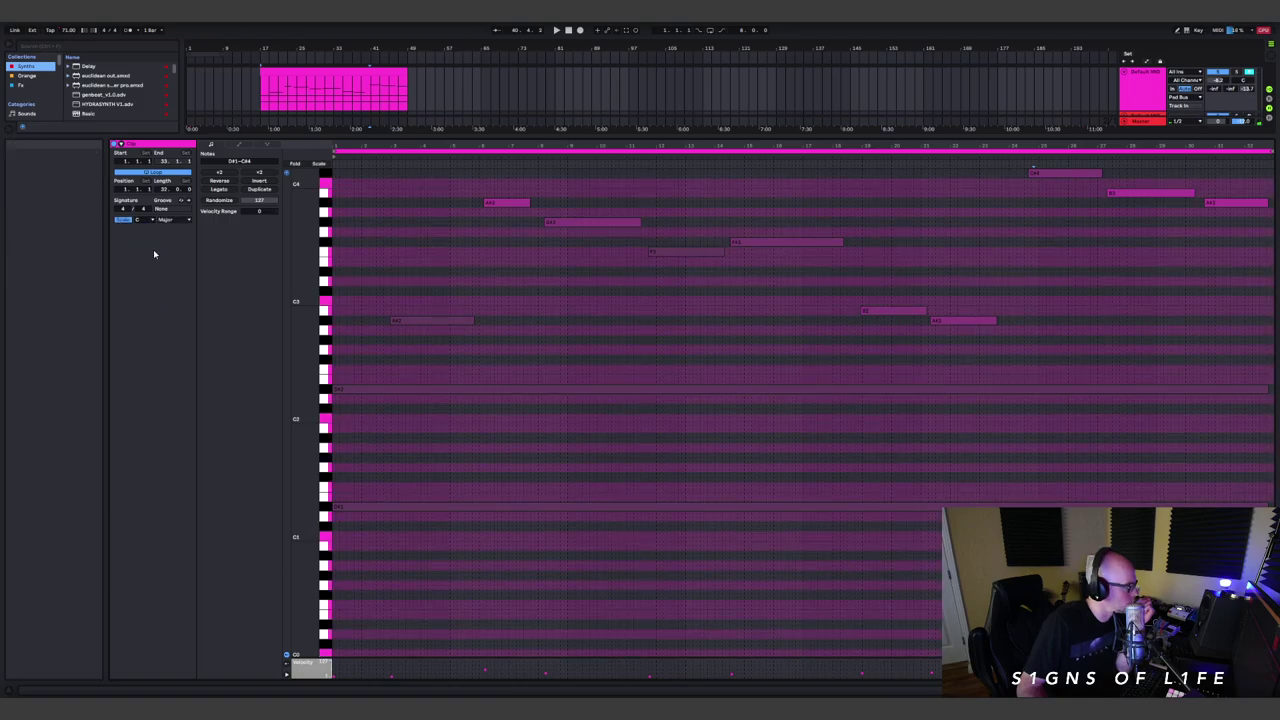
click(165, 219)
click(170, 233)
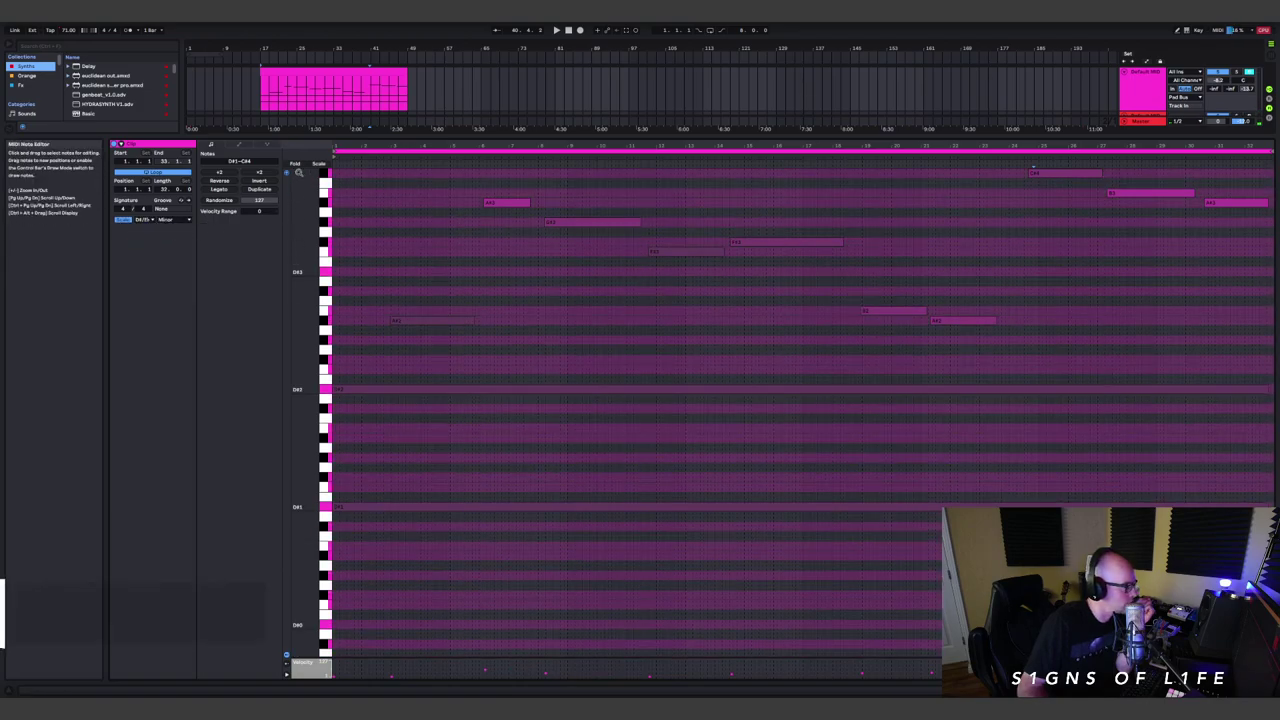
key(f)
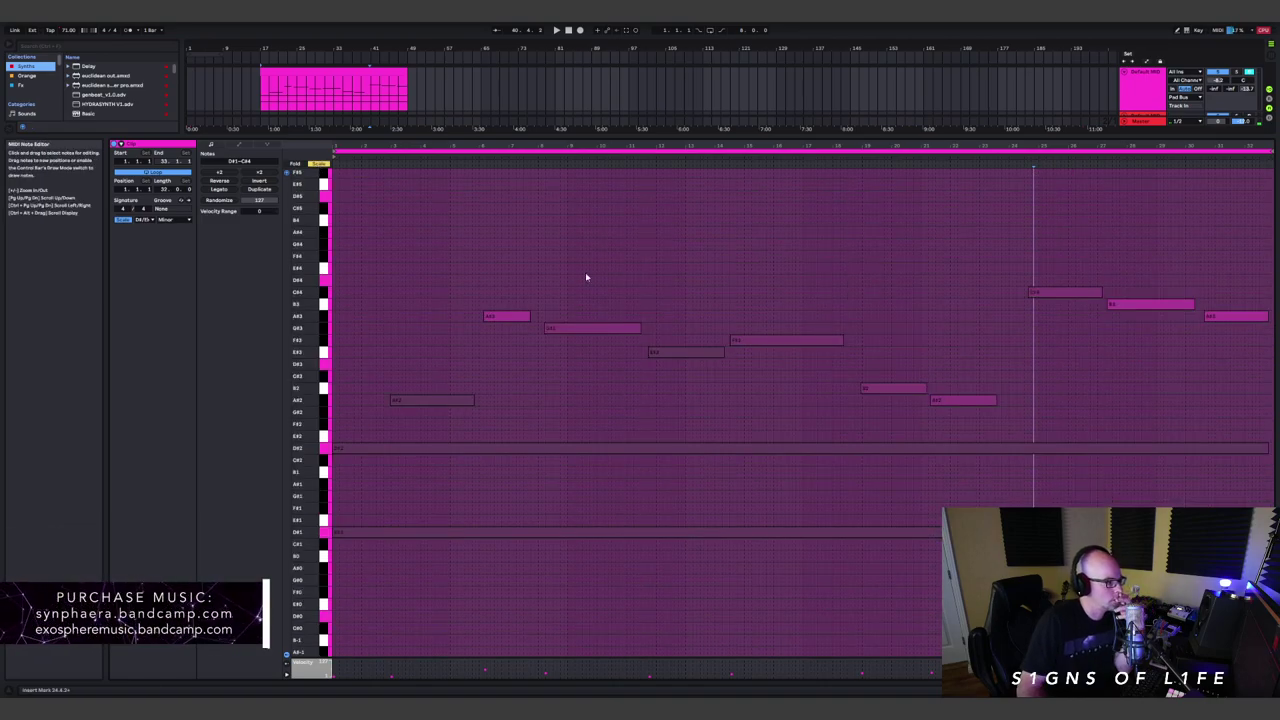
- Check individual notes in the clip and their velocities, including the A#2, low D#1 and E#3 notes
click(559, 316)
click(451, 405)
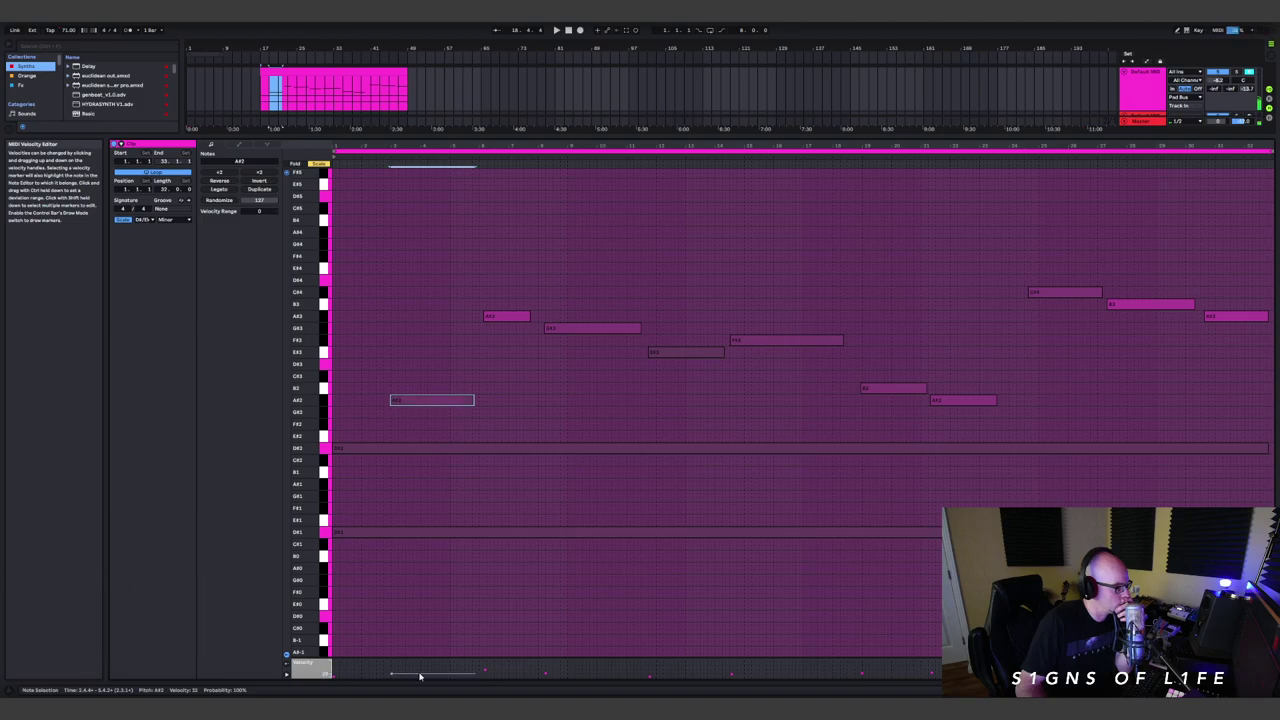
click(338, 681)
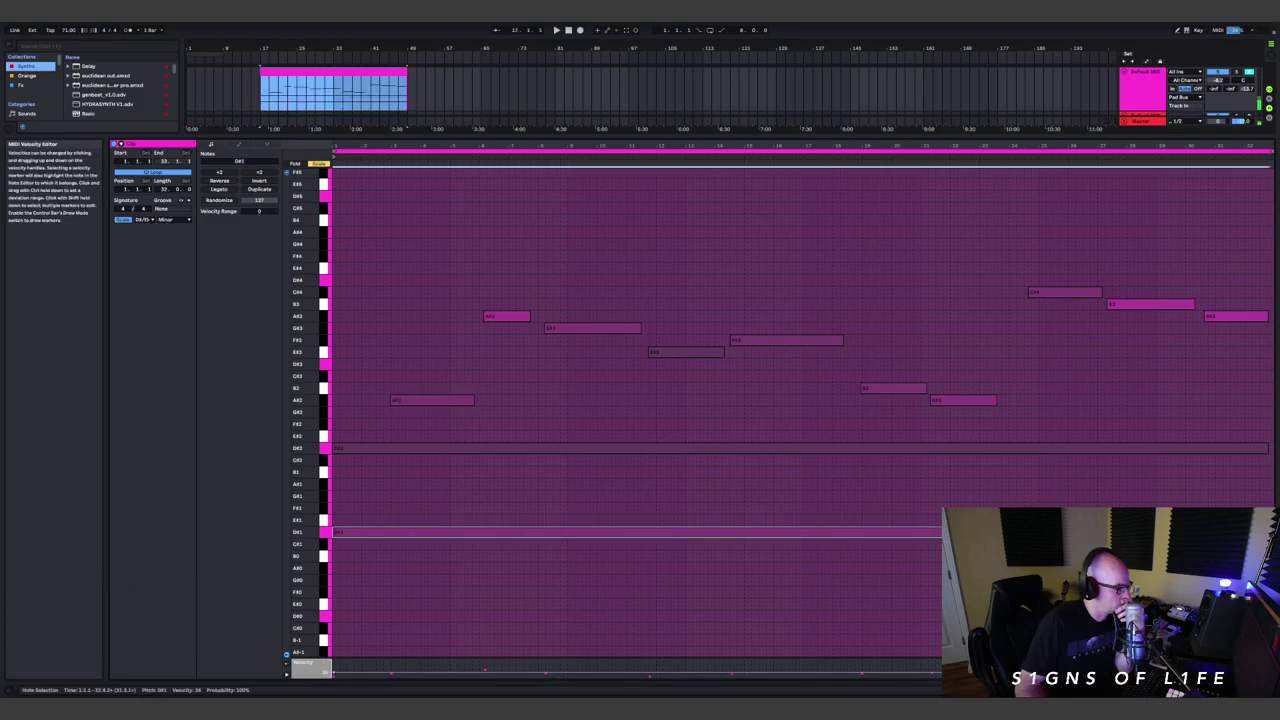
click(689, 352)
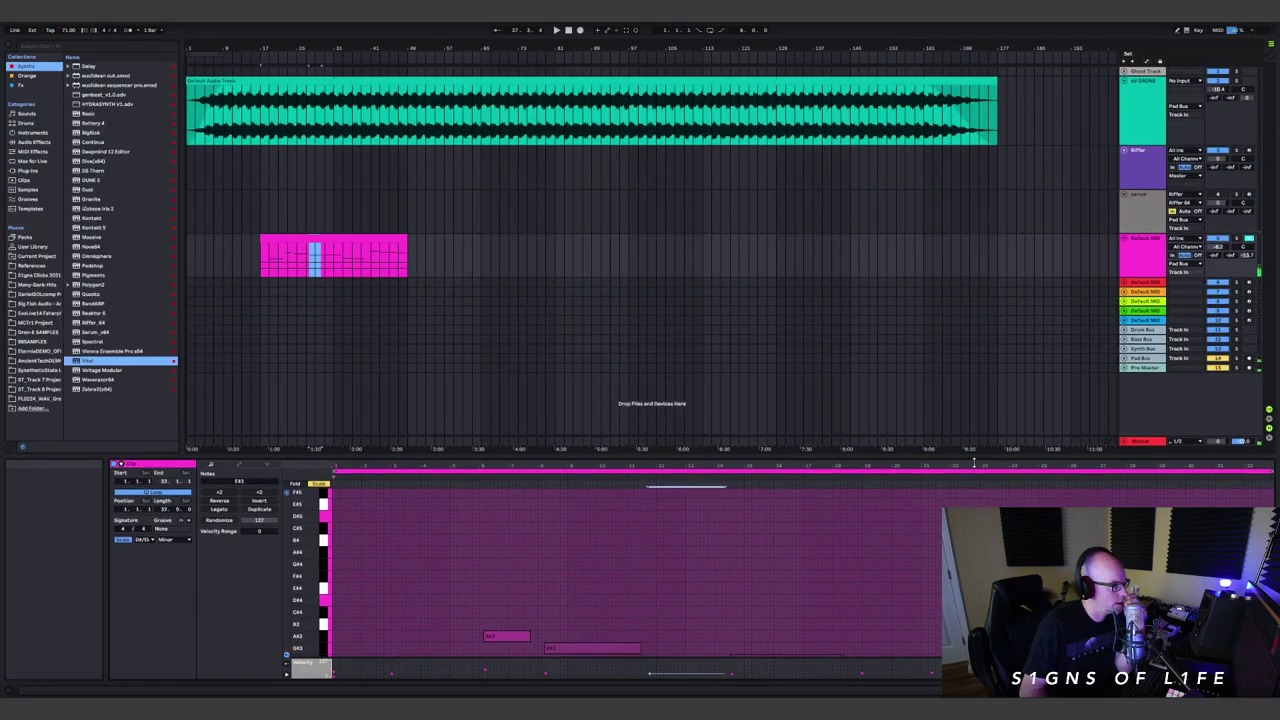
- Shrink the note editor and extend the Vital clip in the arrangement from bar 49 to bar 81
key(ctrl+alt+e)
click(400, 238)
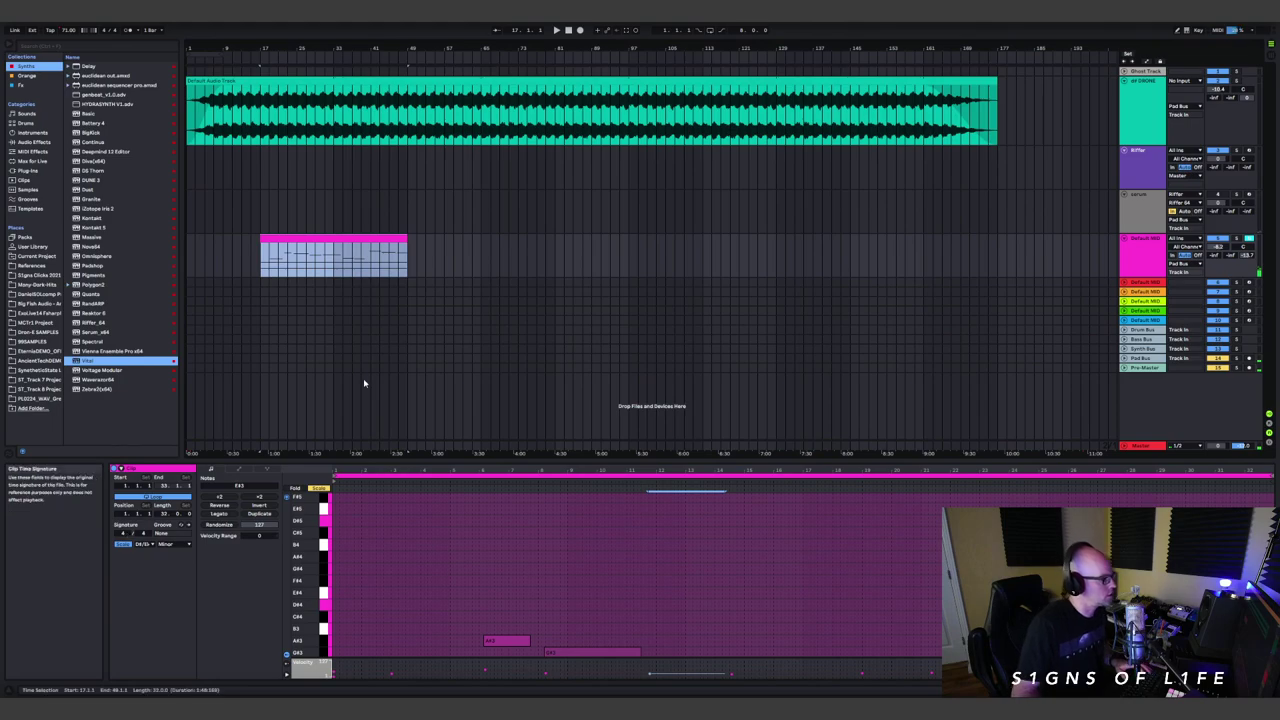
drag(407, 245, 633, 242)
- Lower the Vital track's volume to about -11.7 dB during playback from bar 25 and rename the track starseeker
click(296, 189)
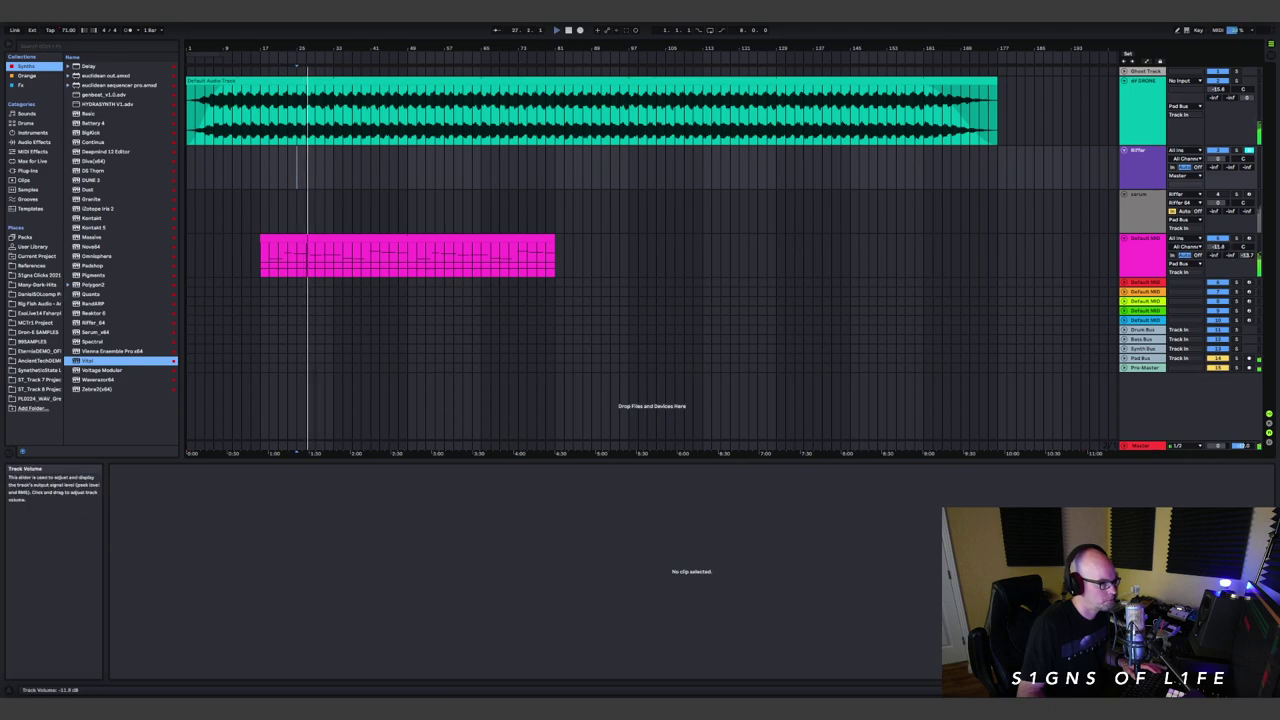
click(993, 270)
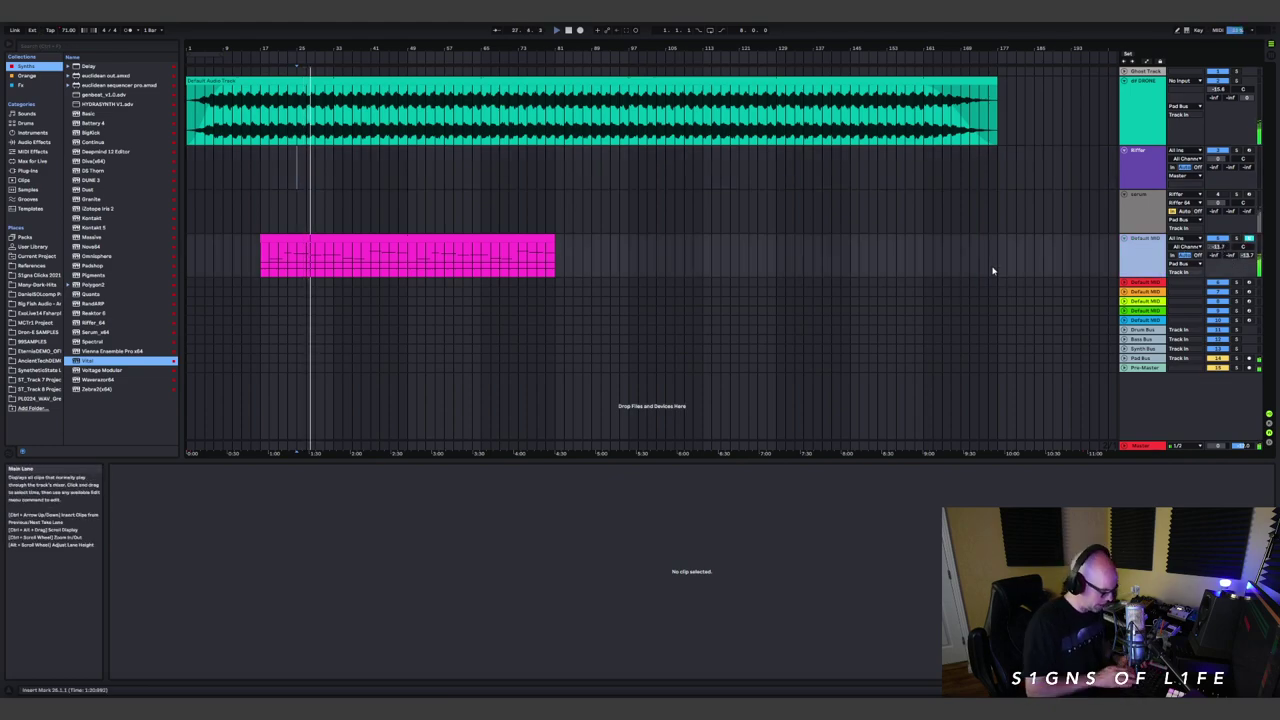
text(tarseeker)
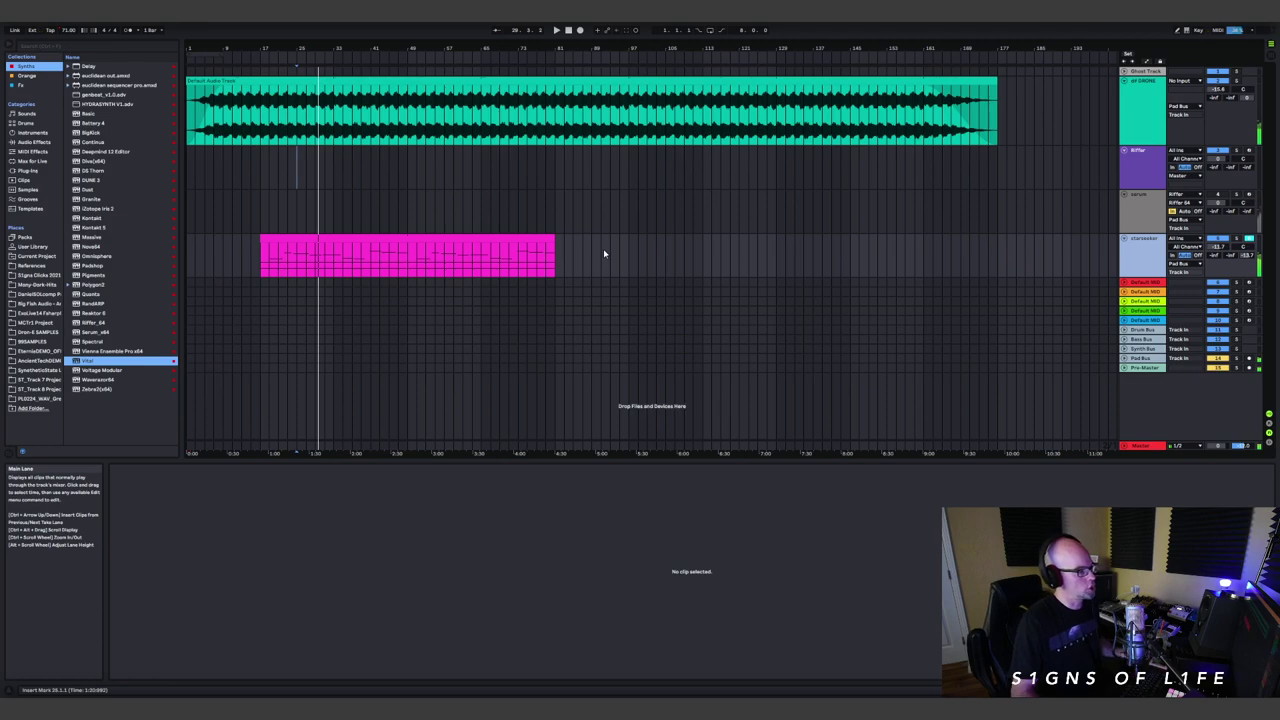
- Listen again to the starseeker part over the drone from bar 25
key(space)
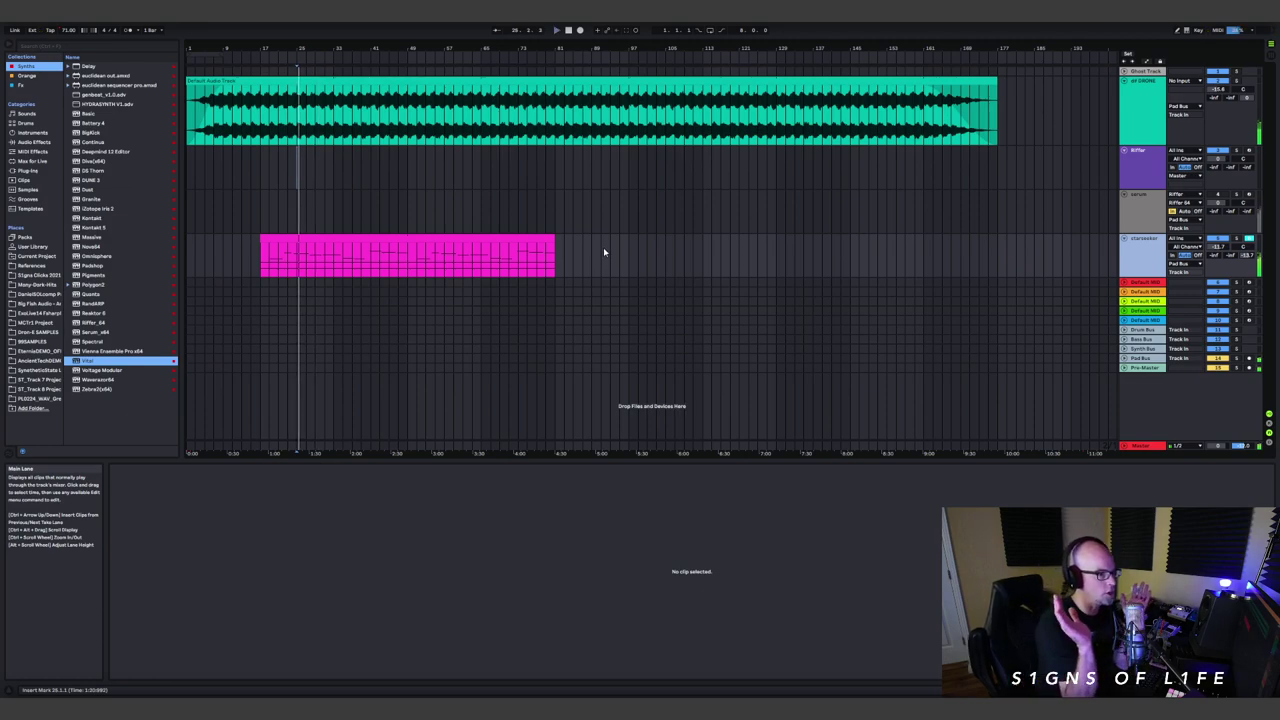
key(space)
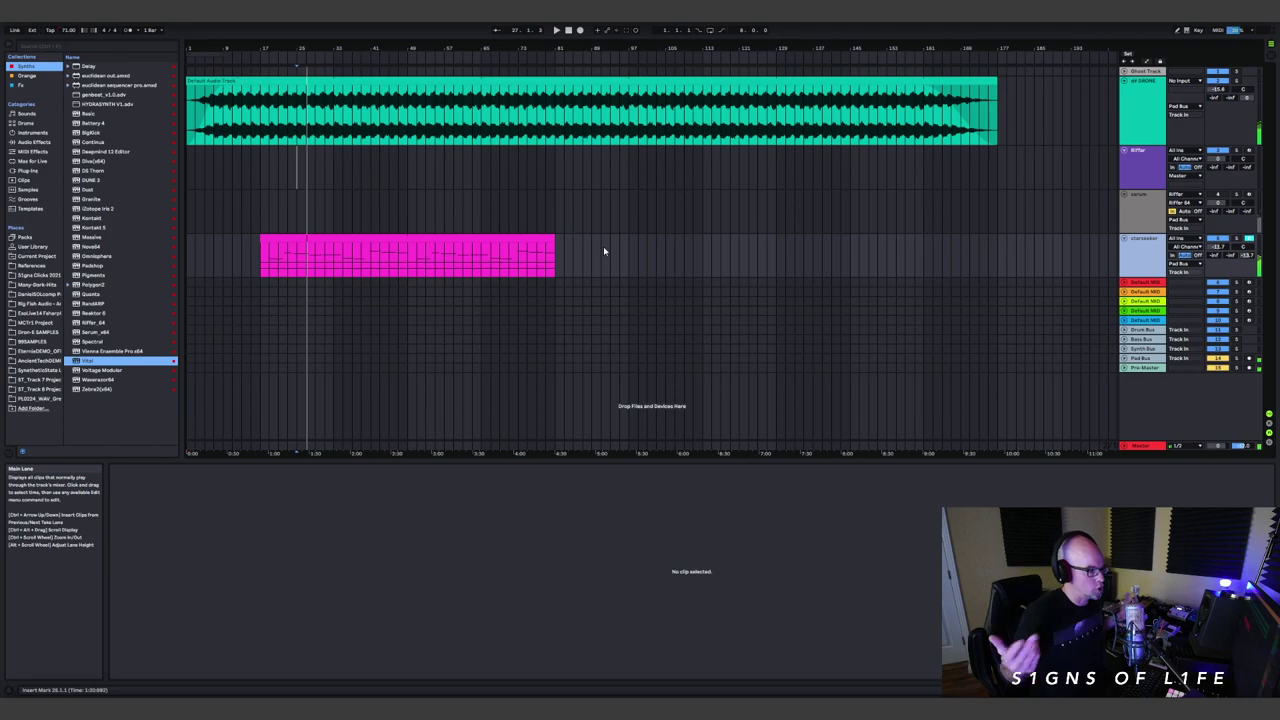
key(space)
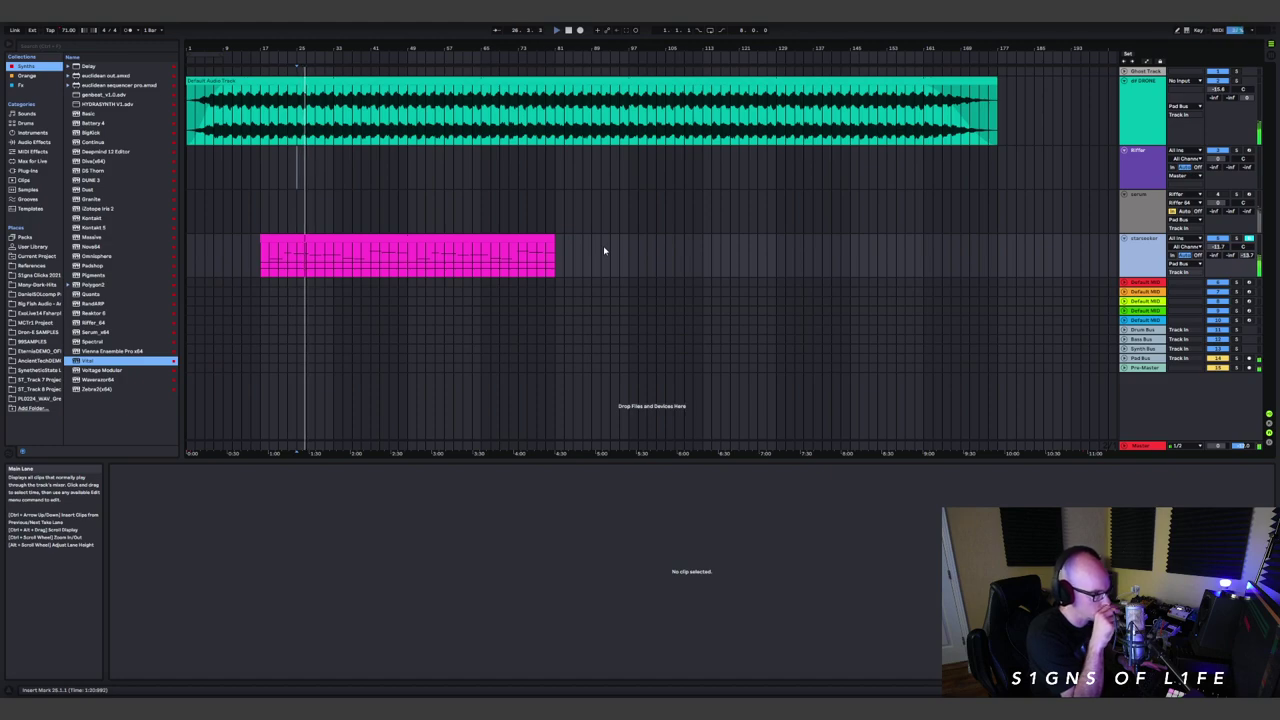
- Place a copy of the starseeker clip at bar 113, ending with the drone at bar 177, and play it from bar 141
click(516, 244)
drag(516, 244, 957, 254)
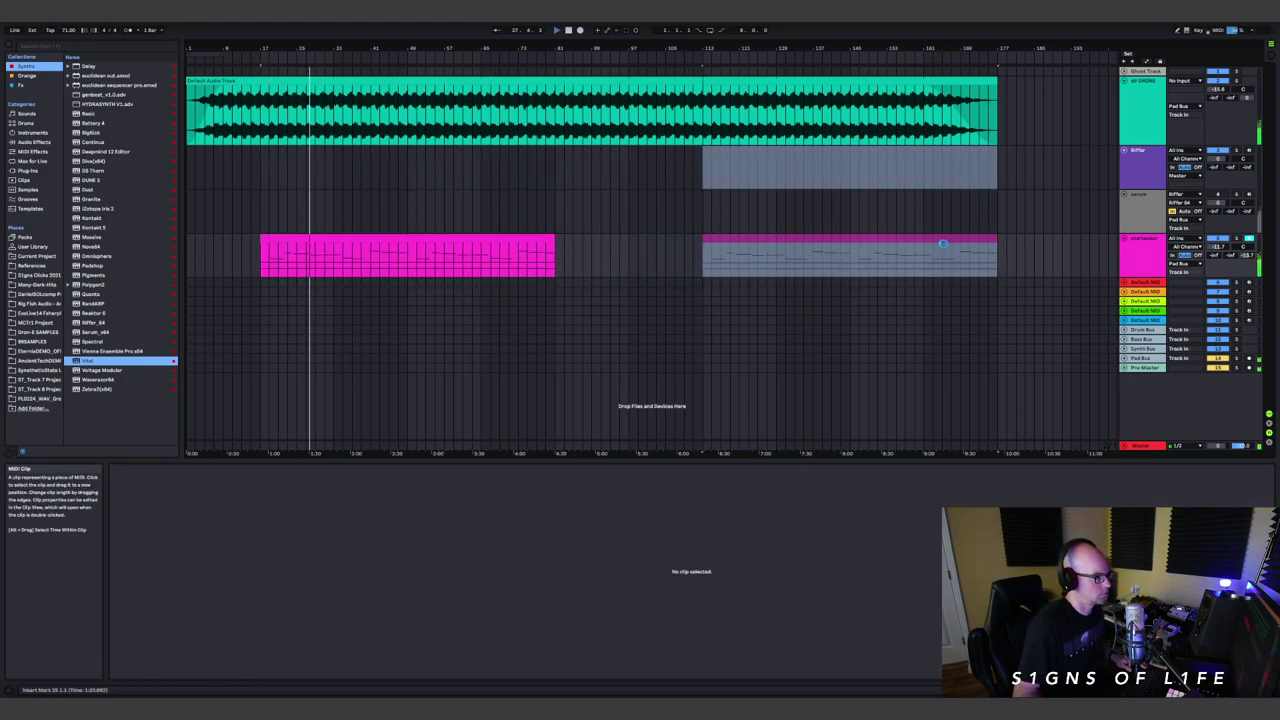
click(829, 191)
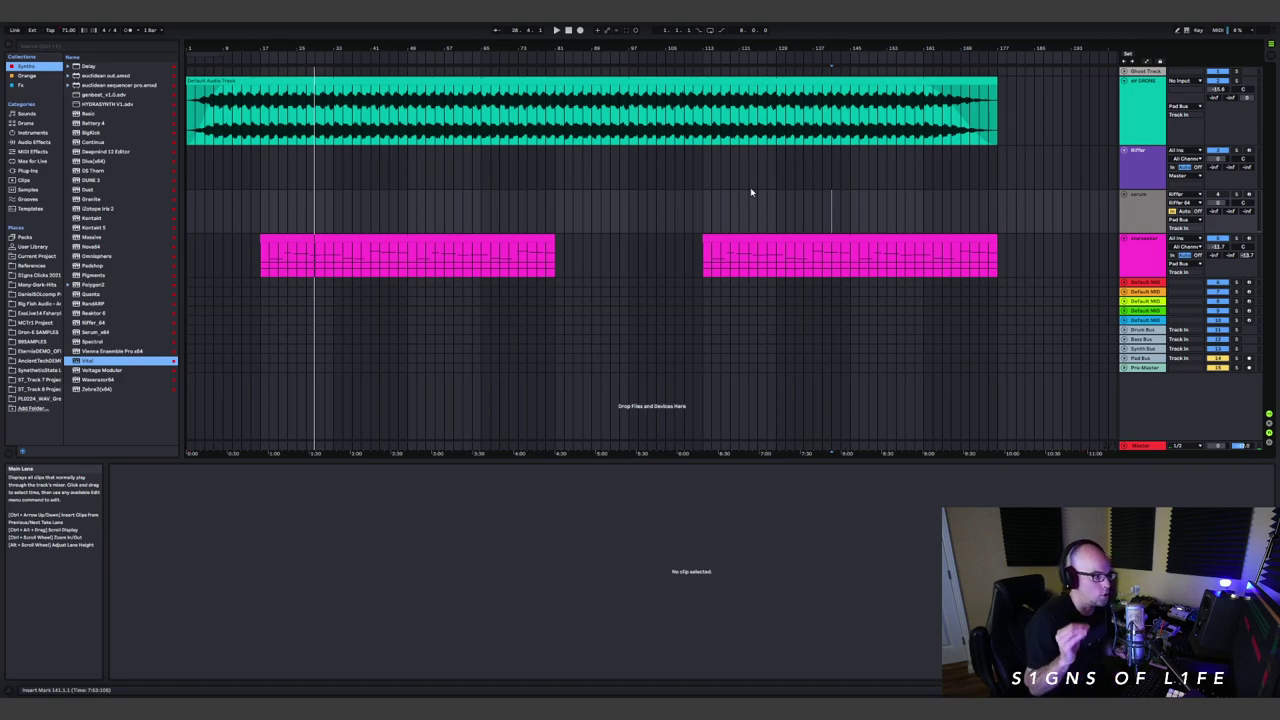
key(space)
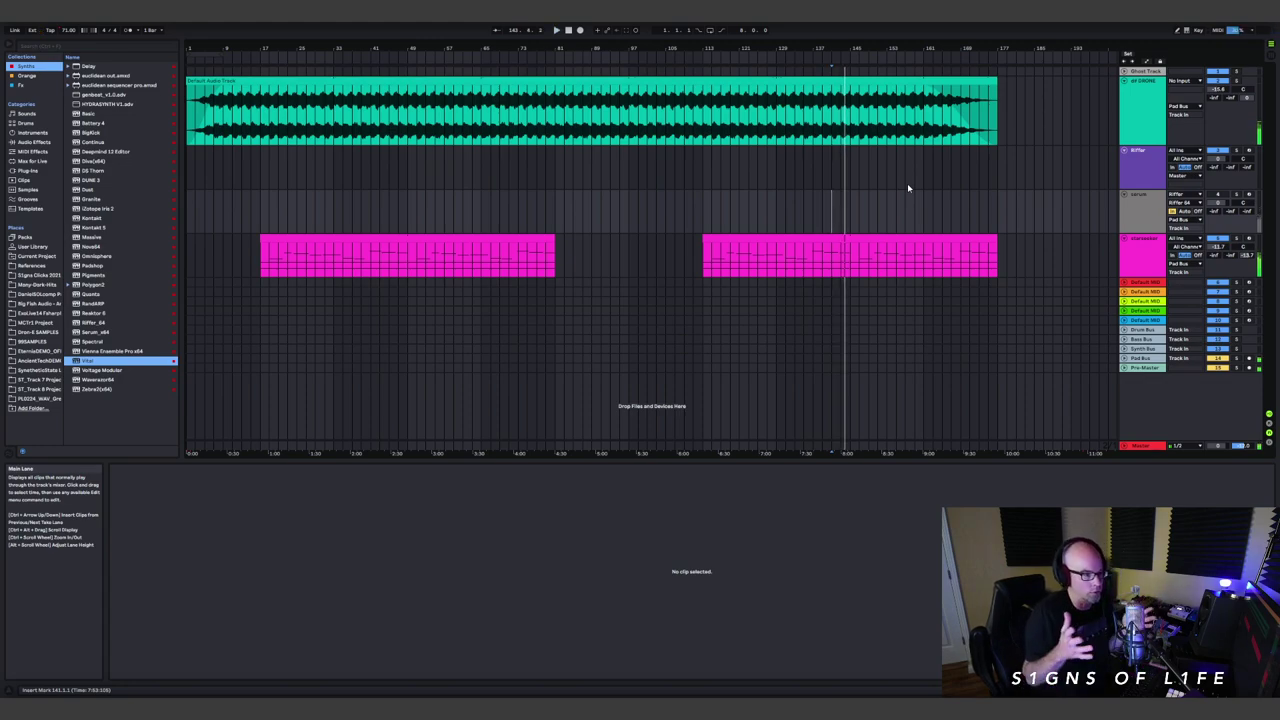
key(space)
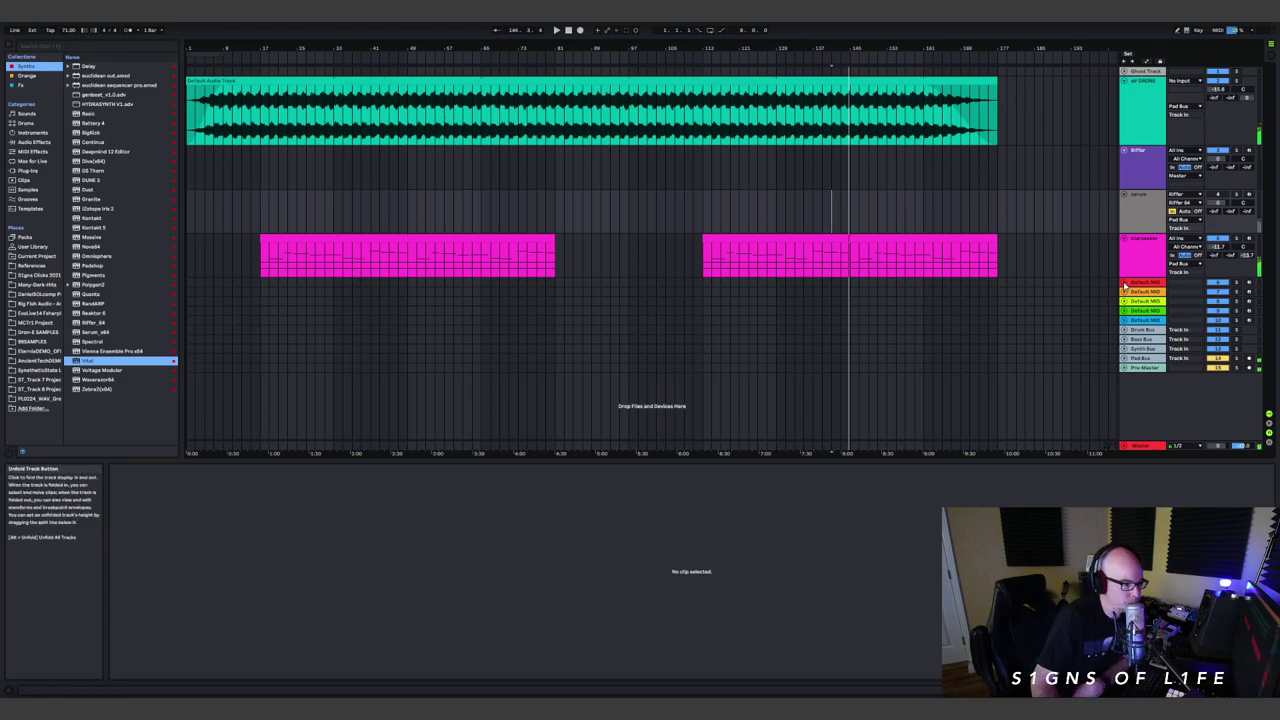
- Unfold the red Default MIDI track below starseeker and load the Vital synth onto it
key(super+shift+t)
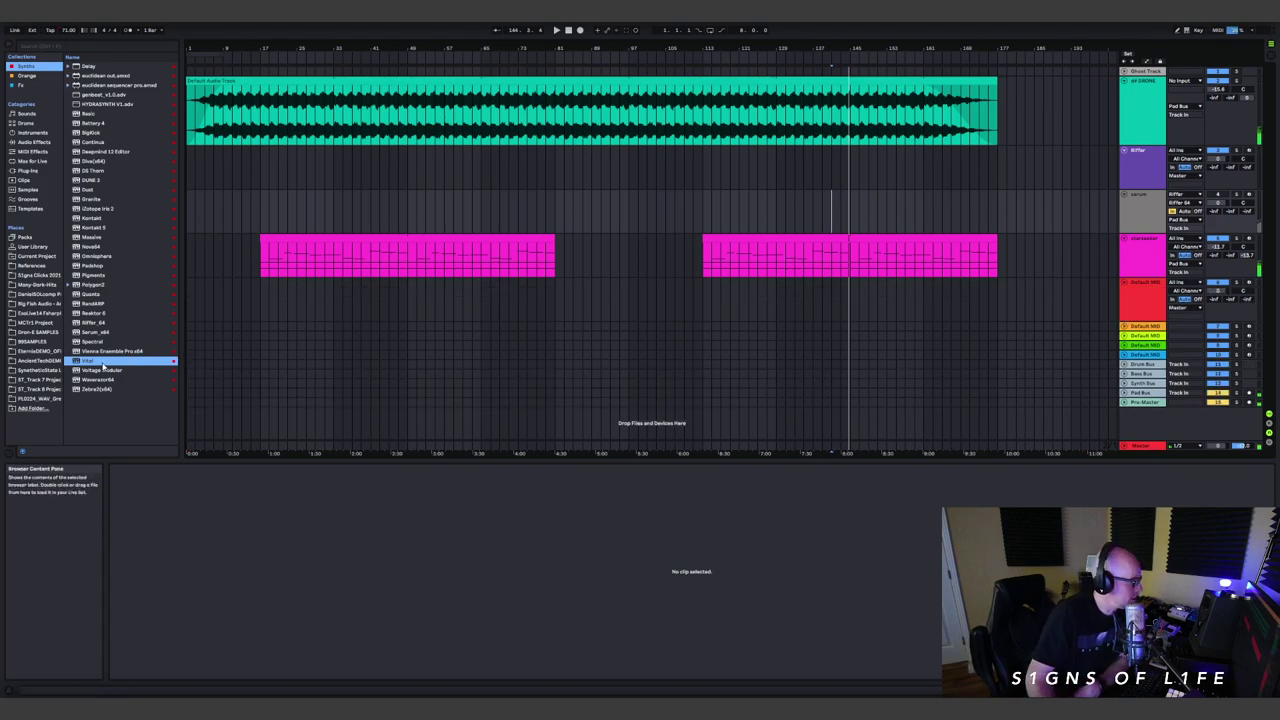
click(364, 290)
key(Return)
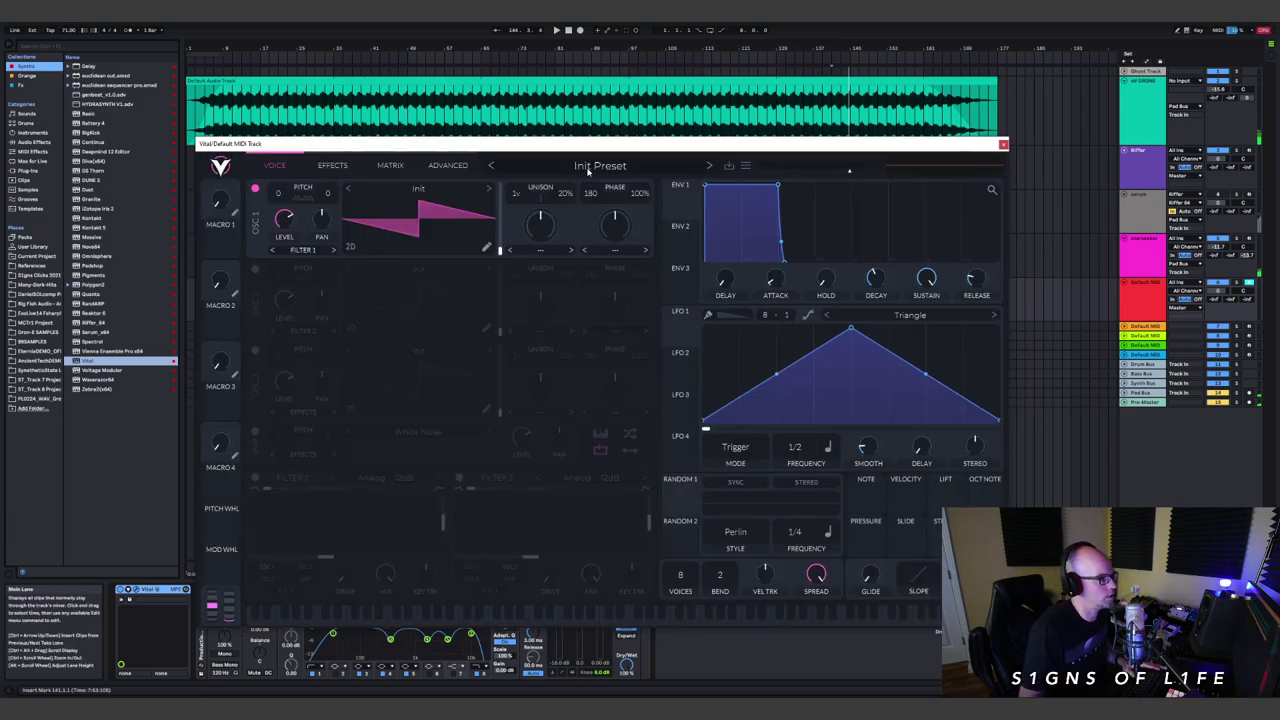
- Load the preset Anomaly - BA Deep Stone from the User folder into the new Vital and close its window
click(588, 170)
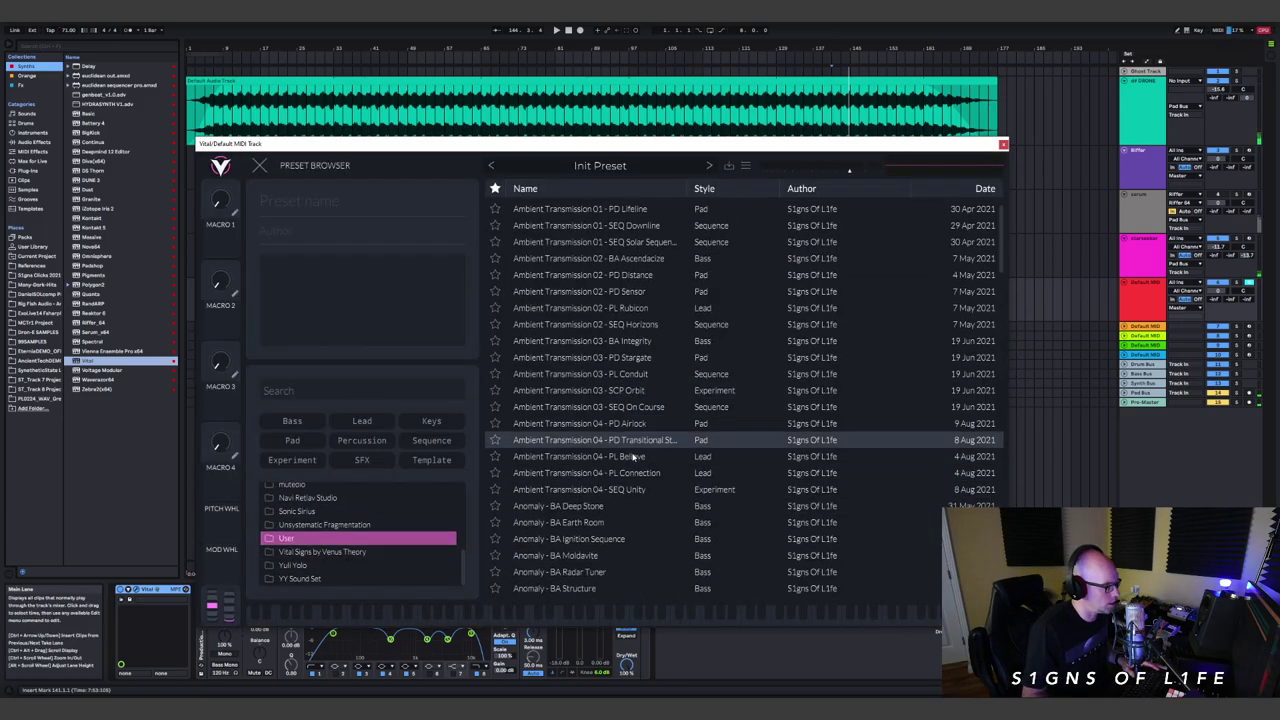
scroll(633, 457, down, 3)
click(633, 342)
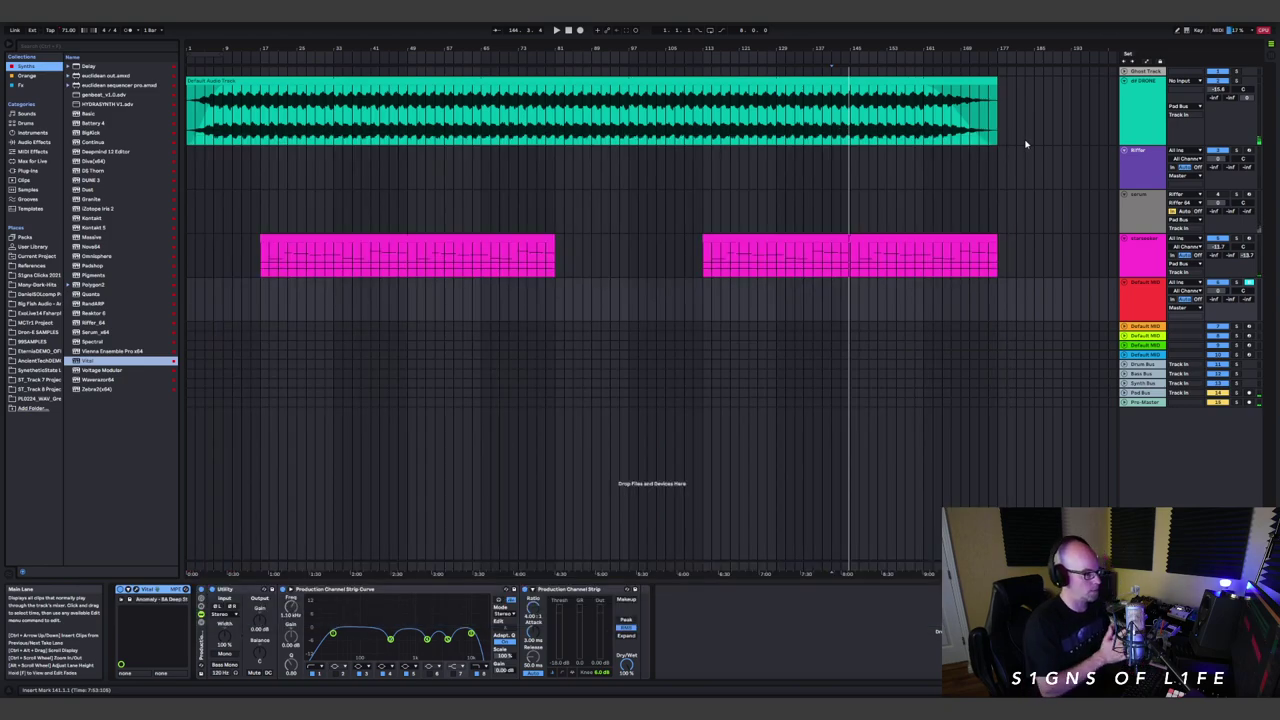
- Route the output of the red Default MIDI track to the Bass Bus
click(334, 295)
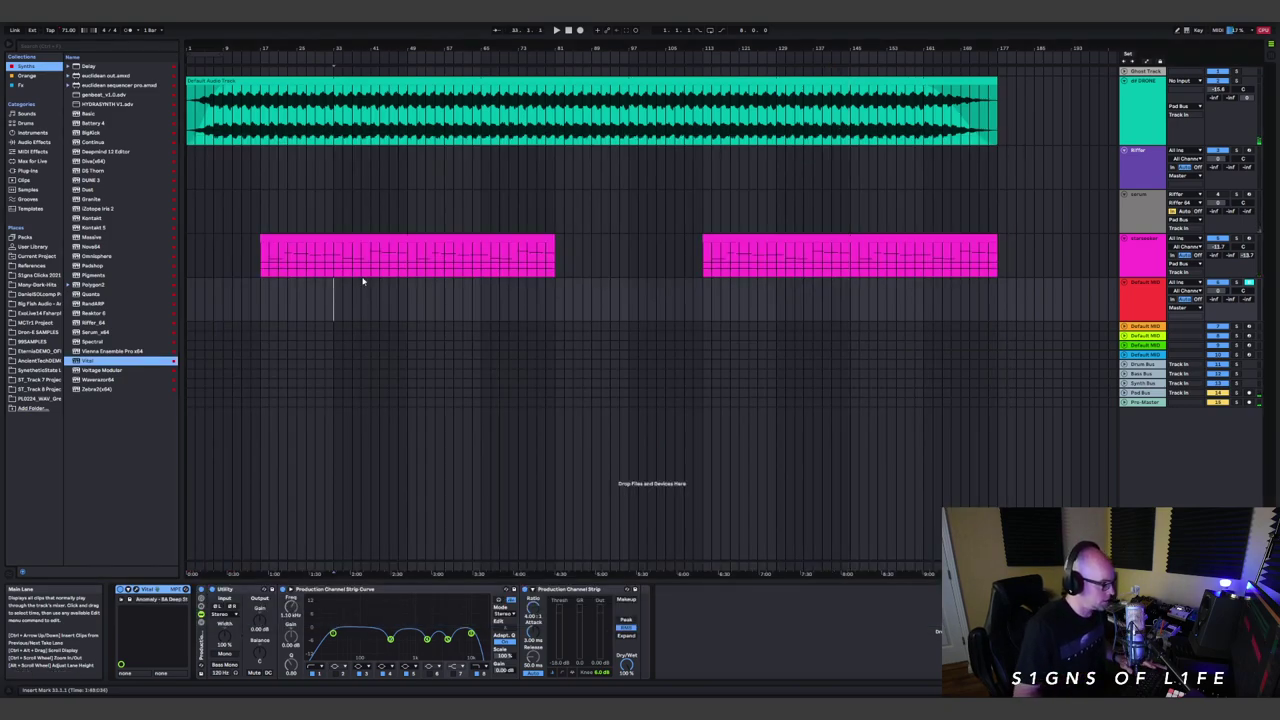
click(1186, 307)
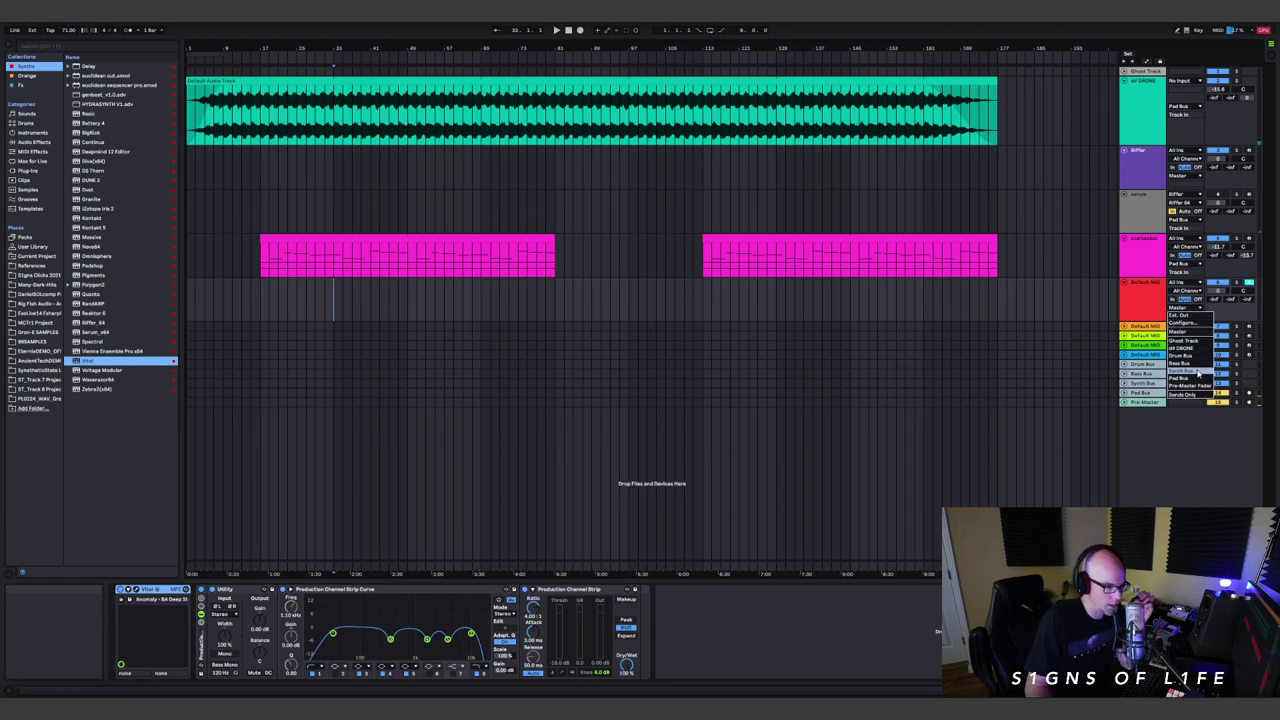
click(1180, 363)
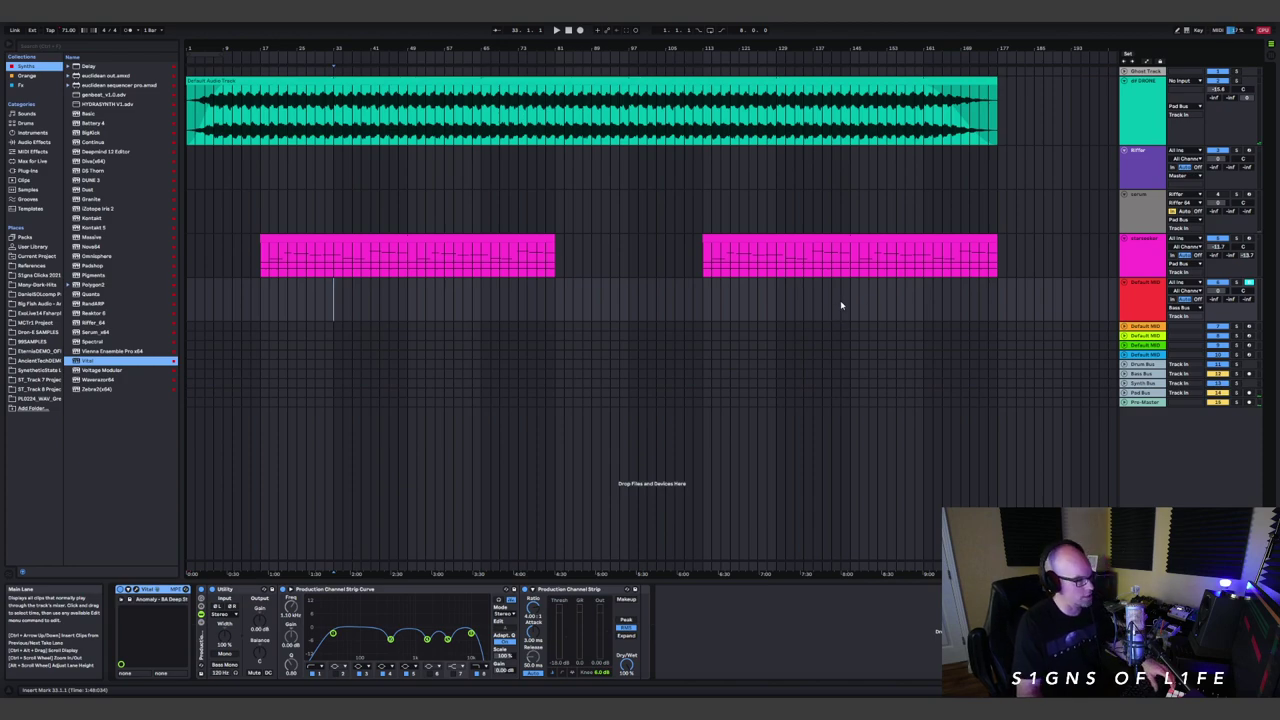
- Try out the Vital bass over playback from bar 33 and lower its Utility gain to about -10.6 dB
key(space)
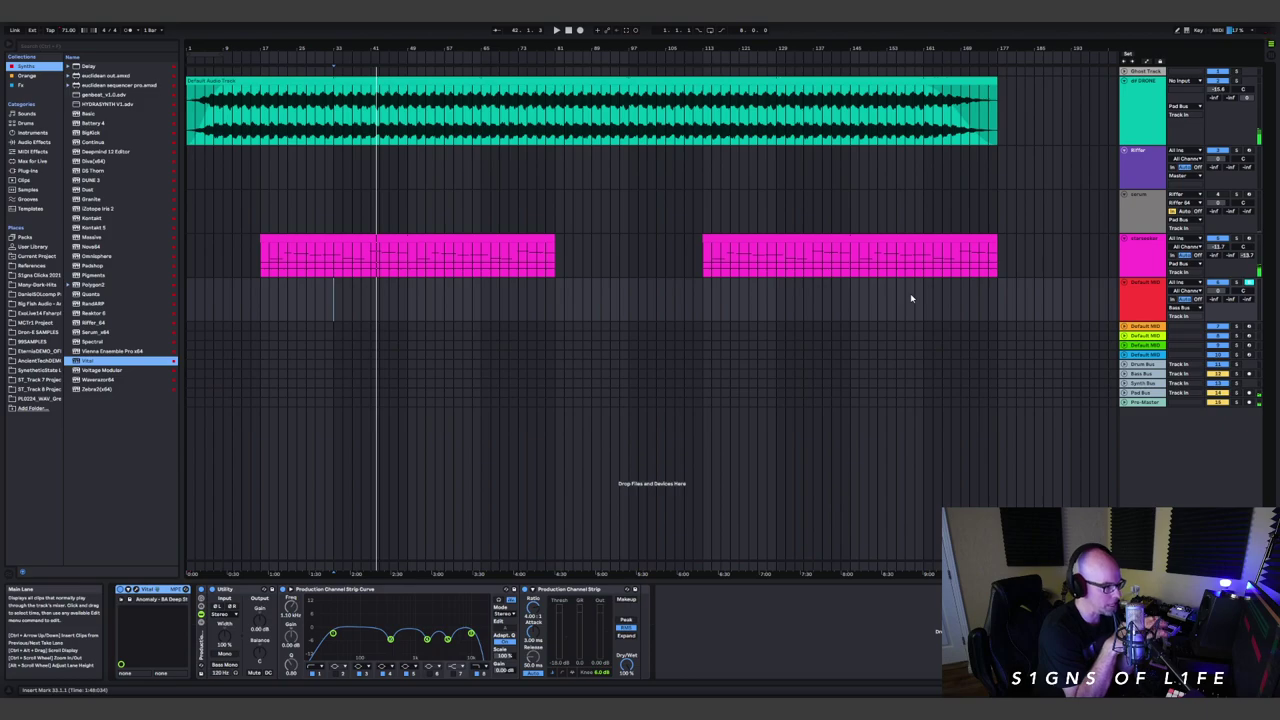
key(space)
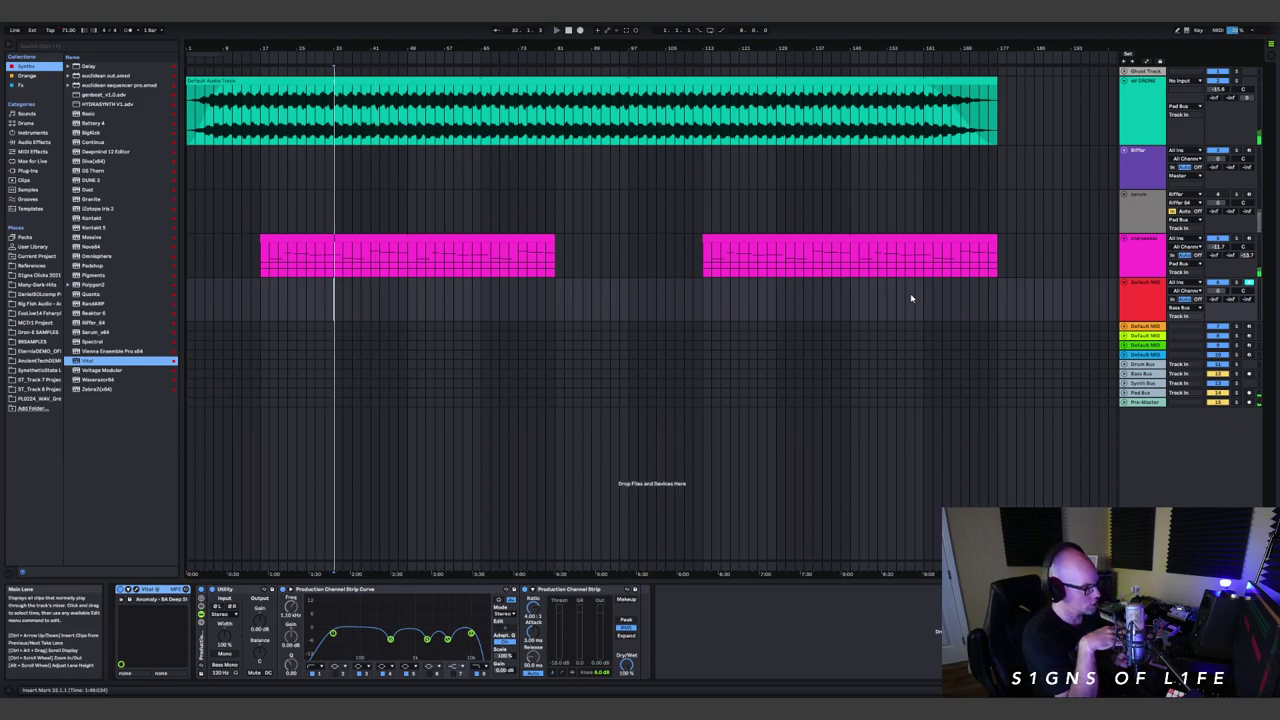
key(space)
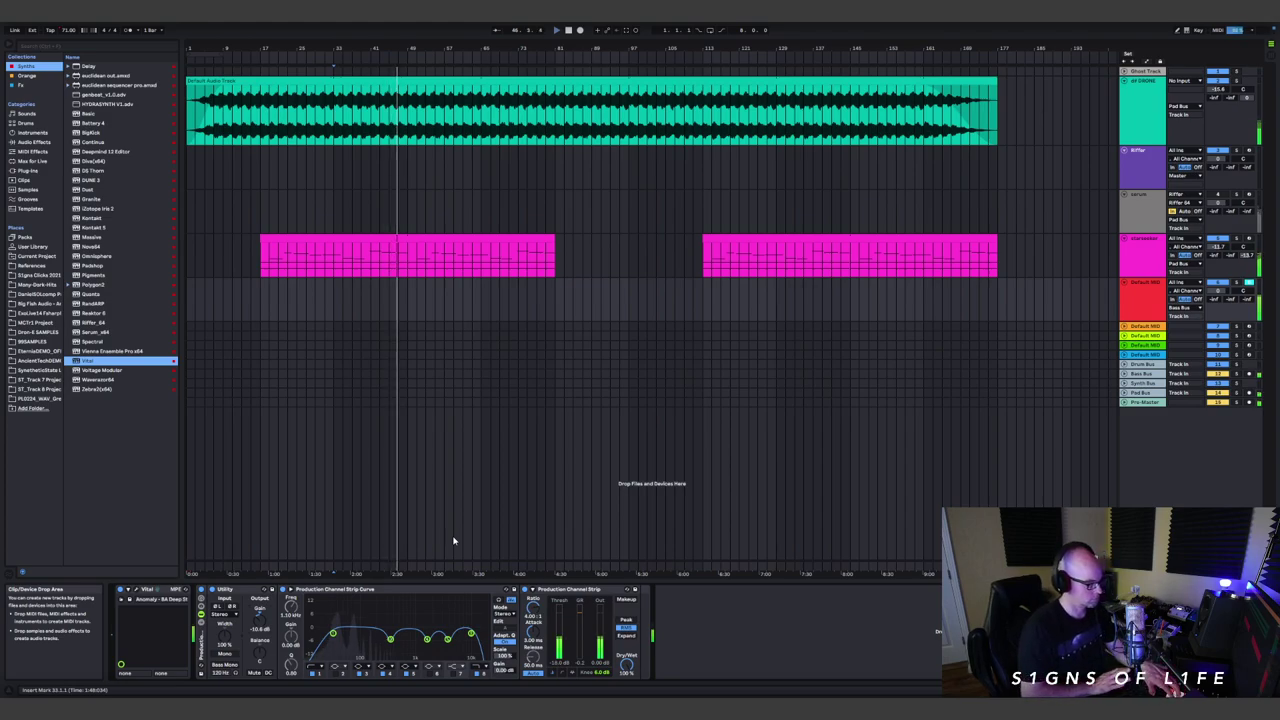
key(space)
- Create an empty MIDI clip from bar 25 to 33 on the red track, with a 16-bar loop length and a one-bar note grid
click(263, 294)
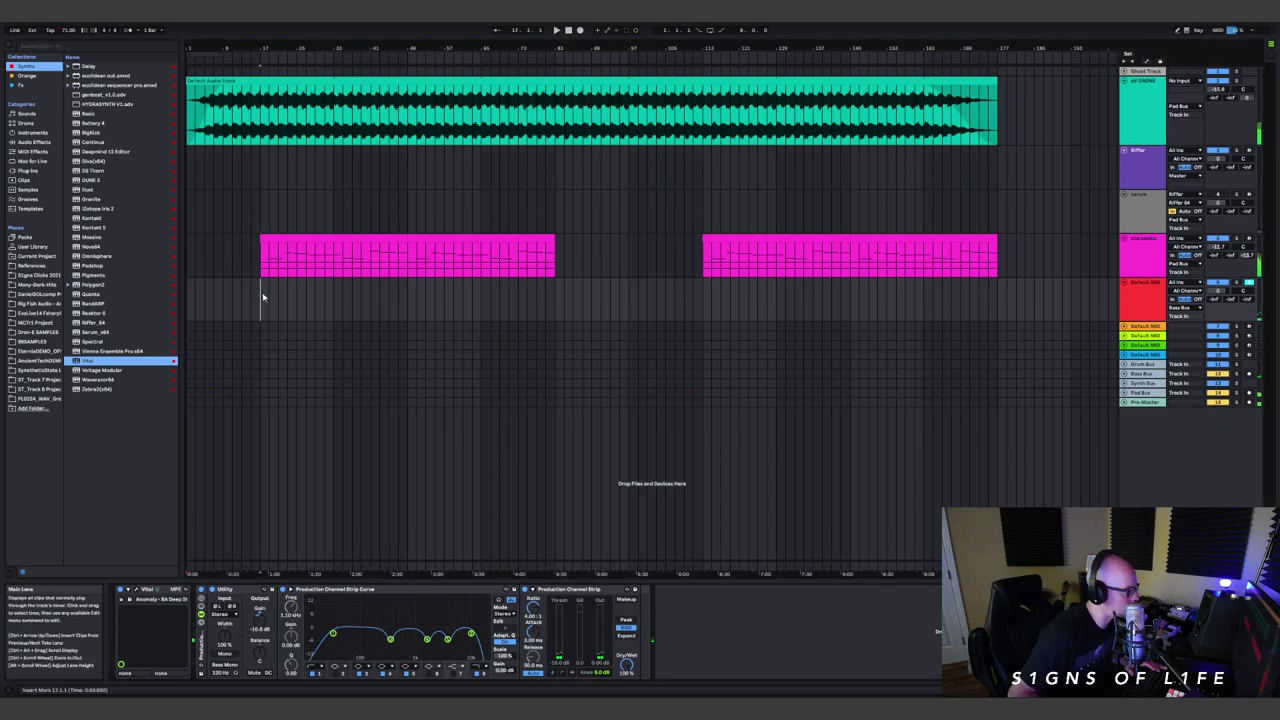
drag(263, 294, 336, 296)
click(323, 296)
key(ctrl+shift+m)
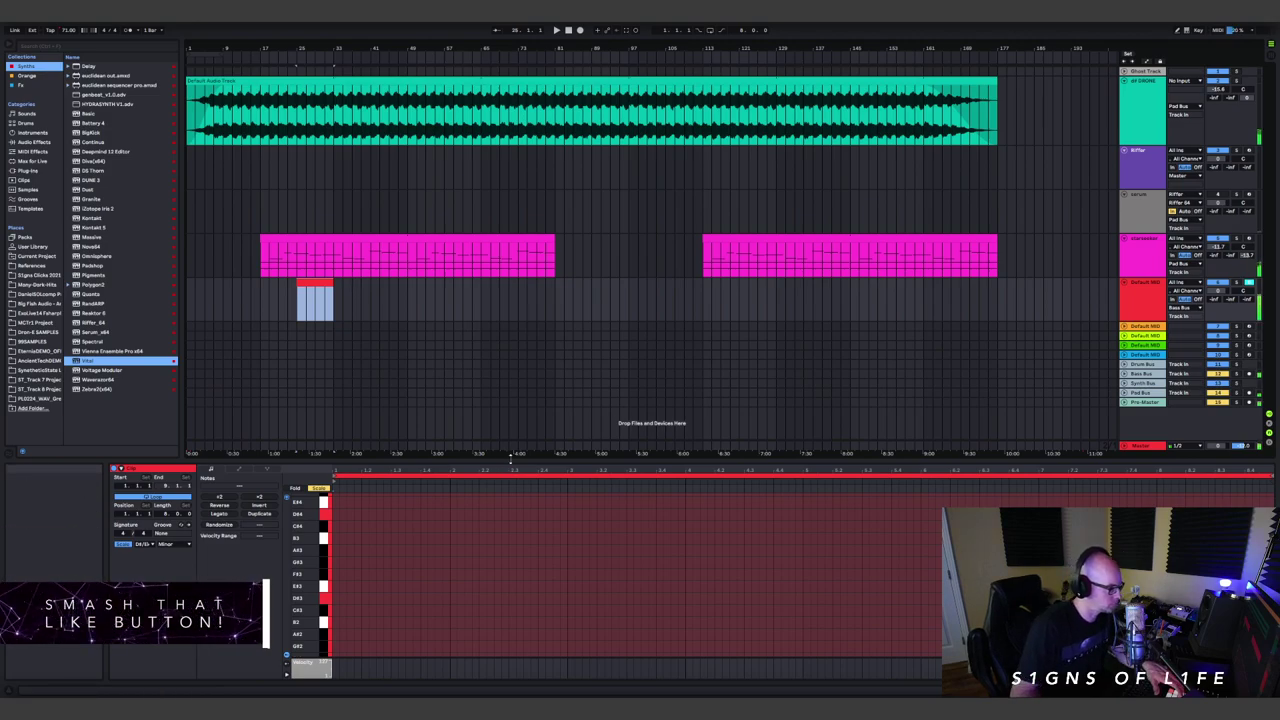
drag(509, 462, 509, 292)
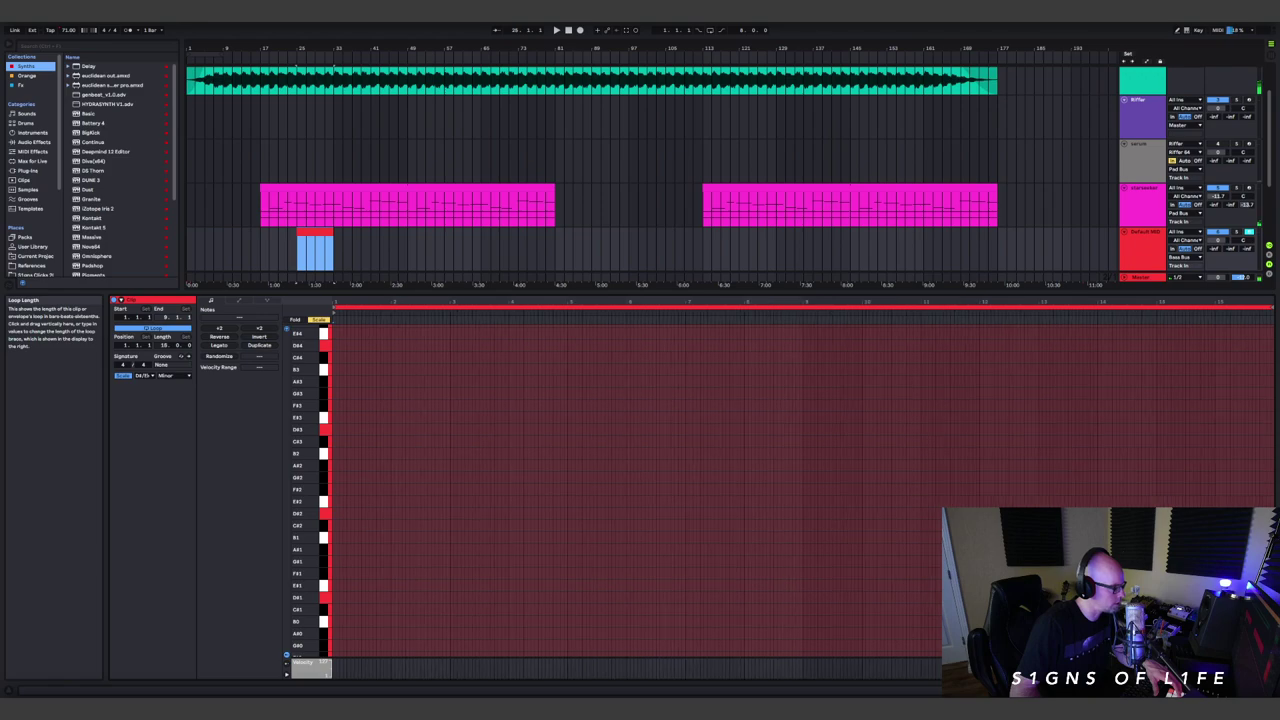
right_click(477, 448)
click(586, 578)
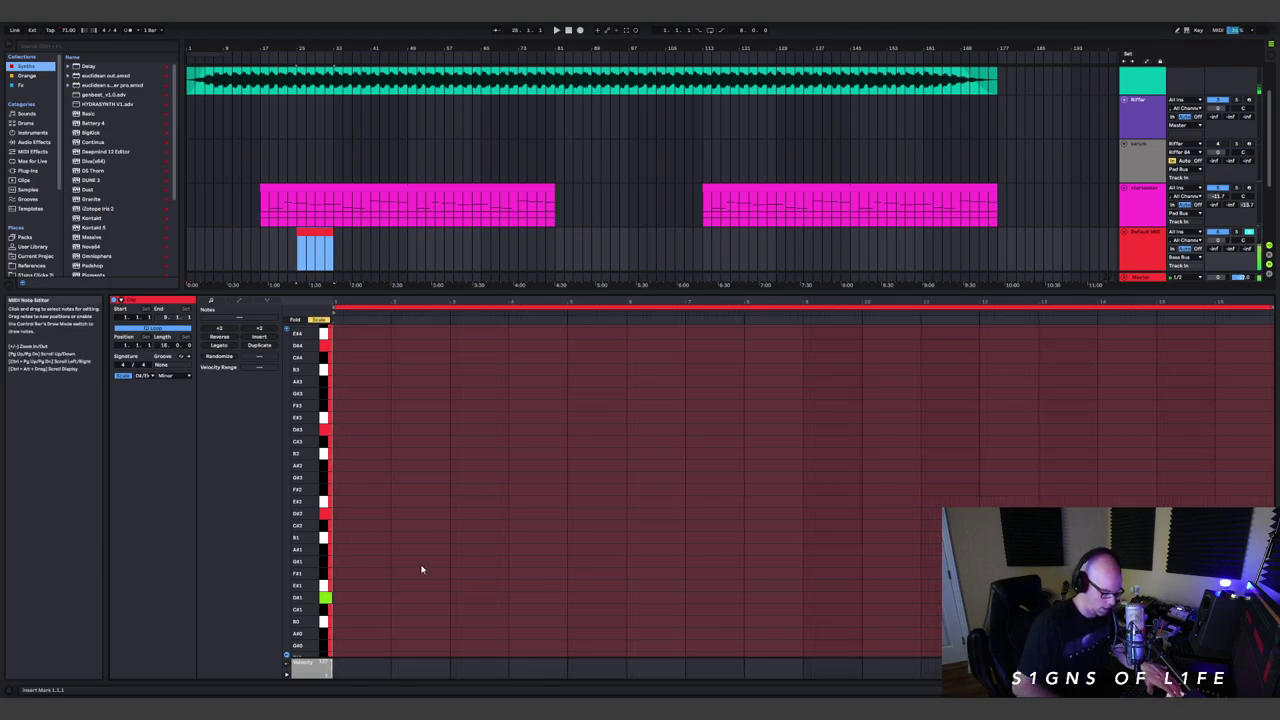
- Enter a bass line beginning D#1, G#1, F#1, D#1, B1, G#1 in the new clip and play it back
key(F9)
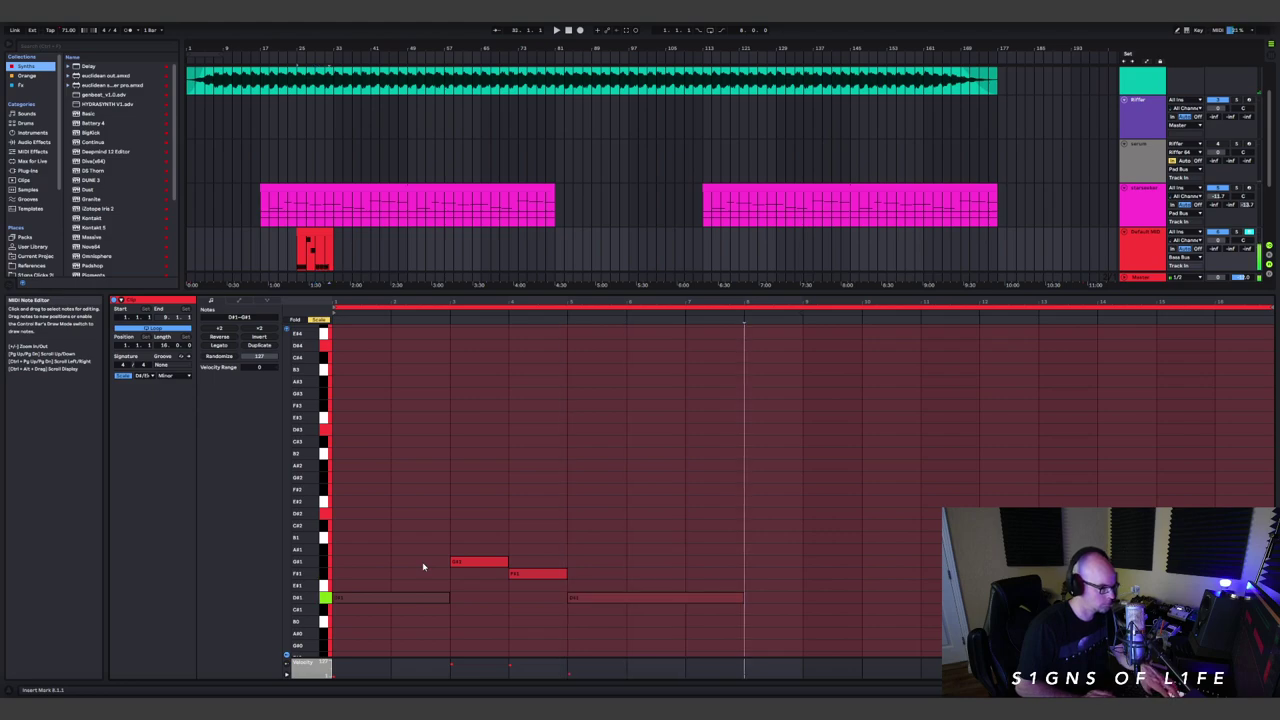
drag(423, 567, 607, 580)
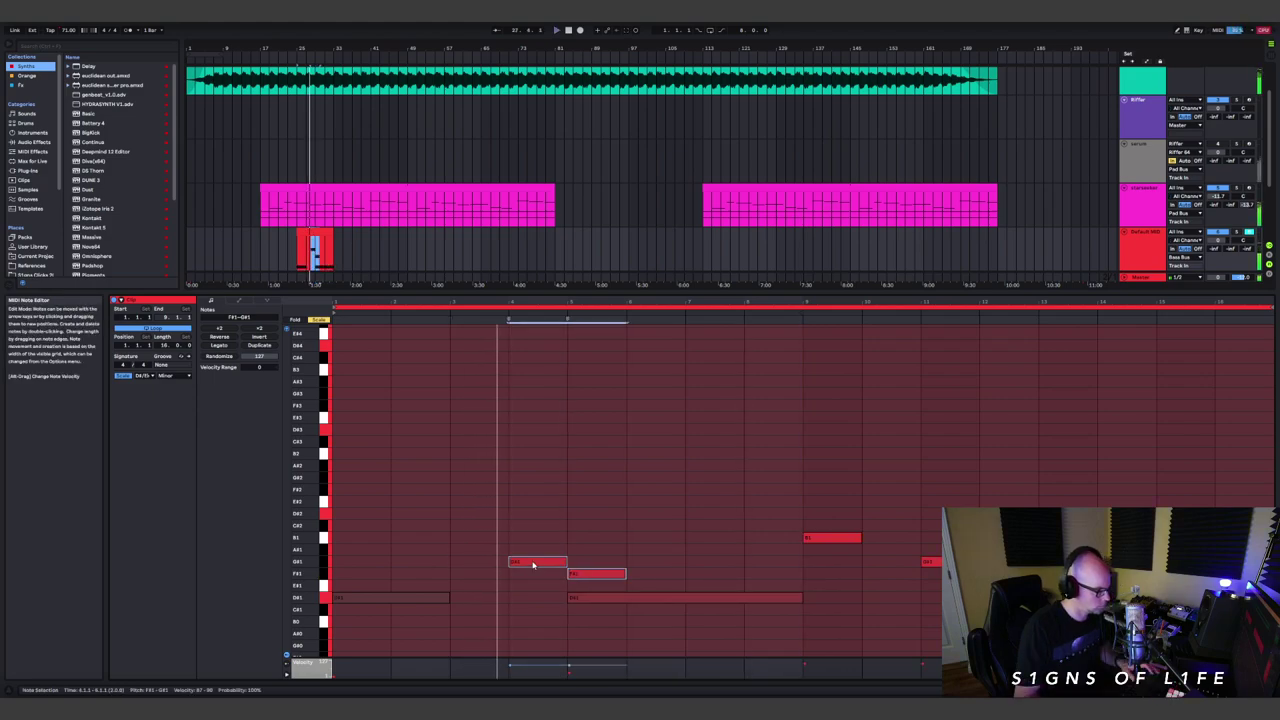
key(space)
- Retime the bass notes to two bars each, with G#1 at bar 3, F#1 at 5, D#1 at 7 and B1 at 9, and play them
click(529, 551)
drag(529, 562, 703, 598)
click(585, 598)
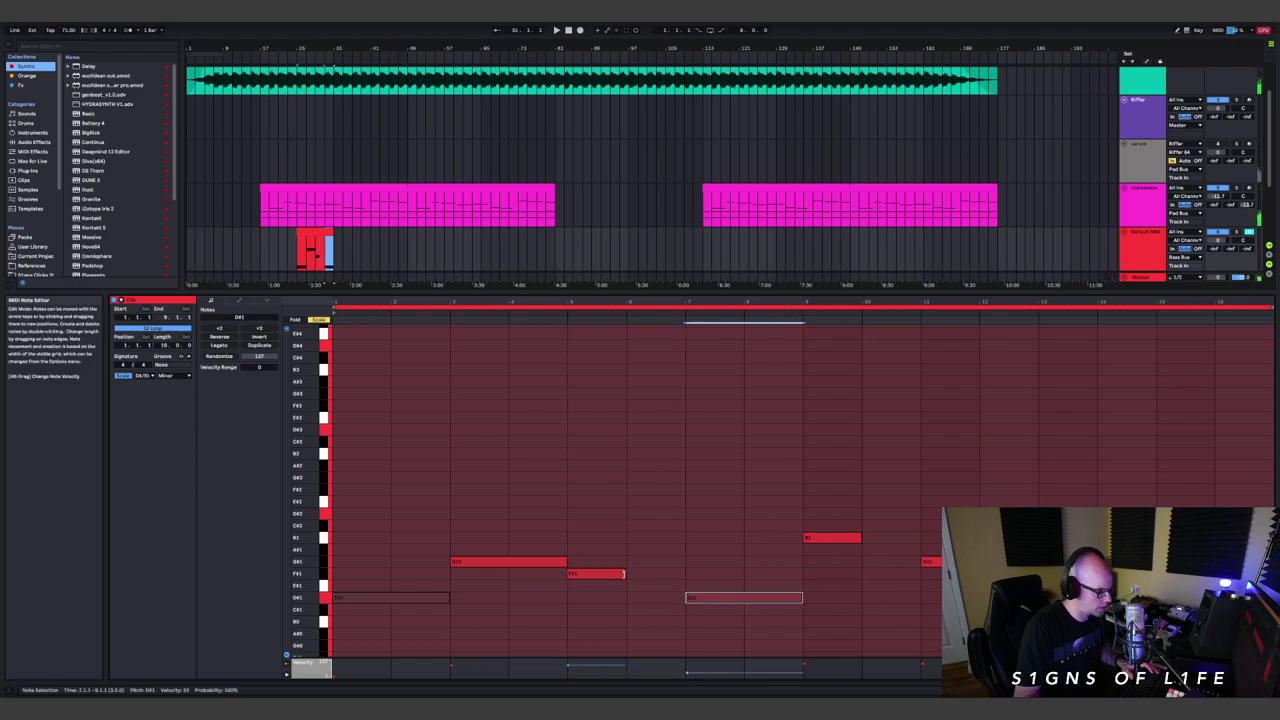
drag(623, 574, 686, 574)
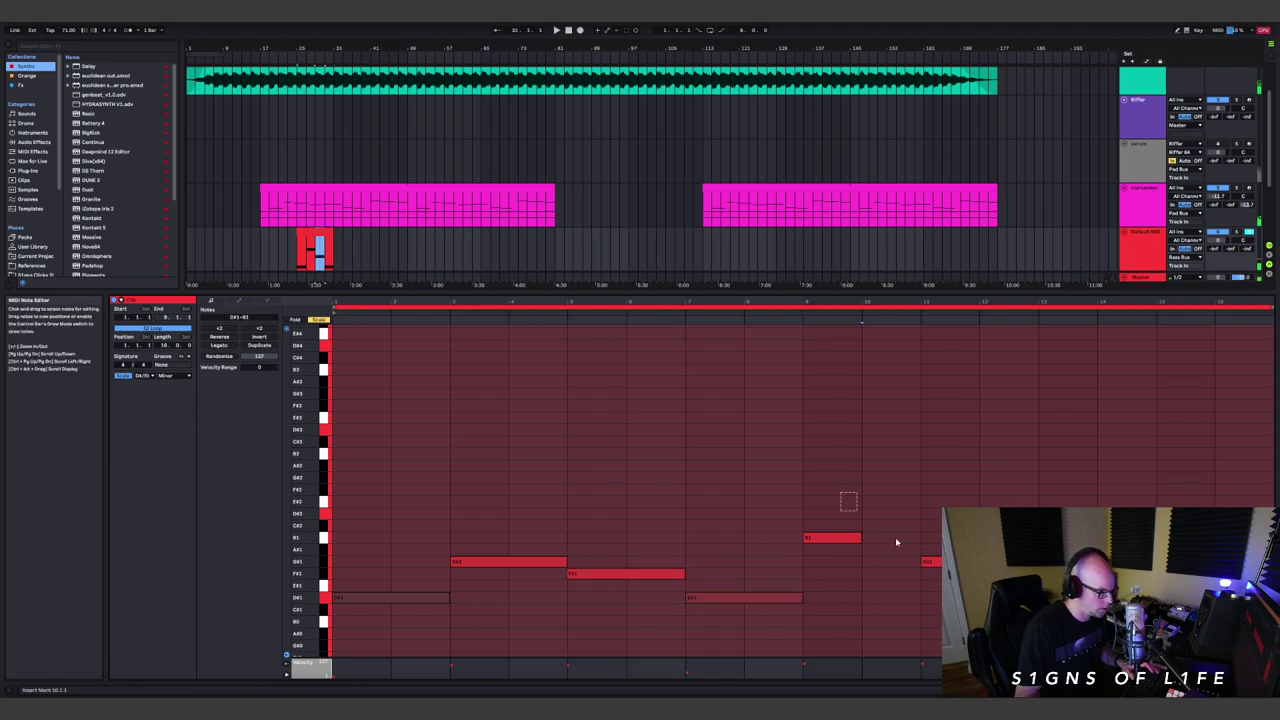
click(862, 537)
drag(862, 537, 921, 538)
key(space)
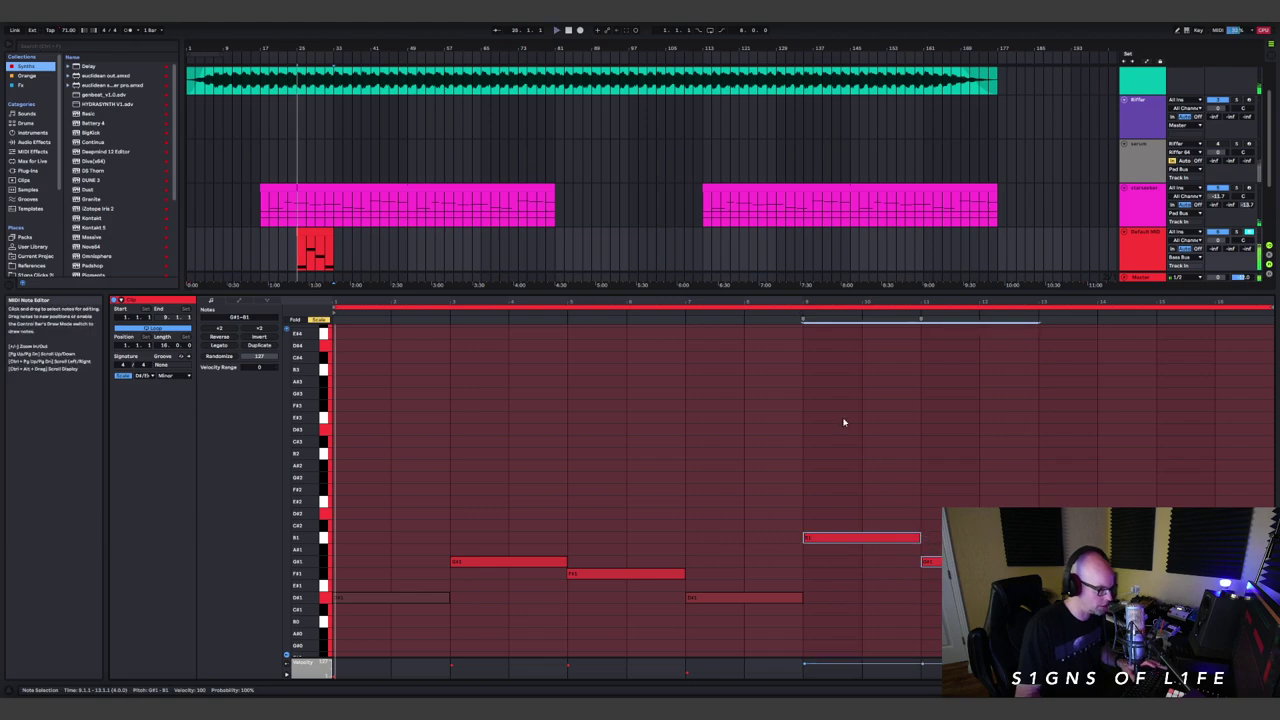
- Extend the looping bass clip to bar 75 and raise the velocity of the softer D#1 notes
click(352, 598)
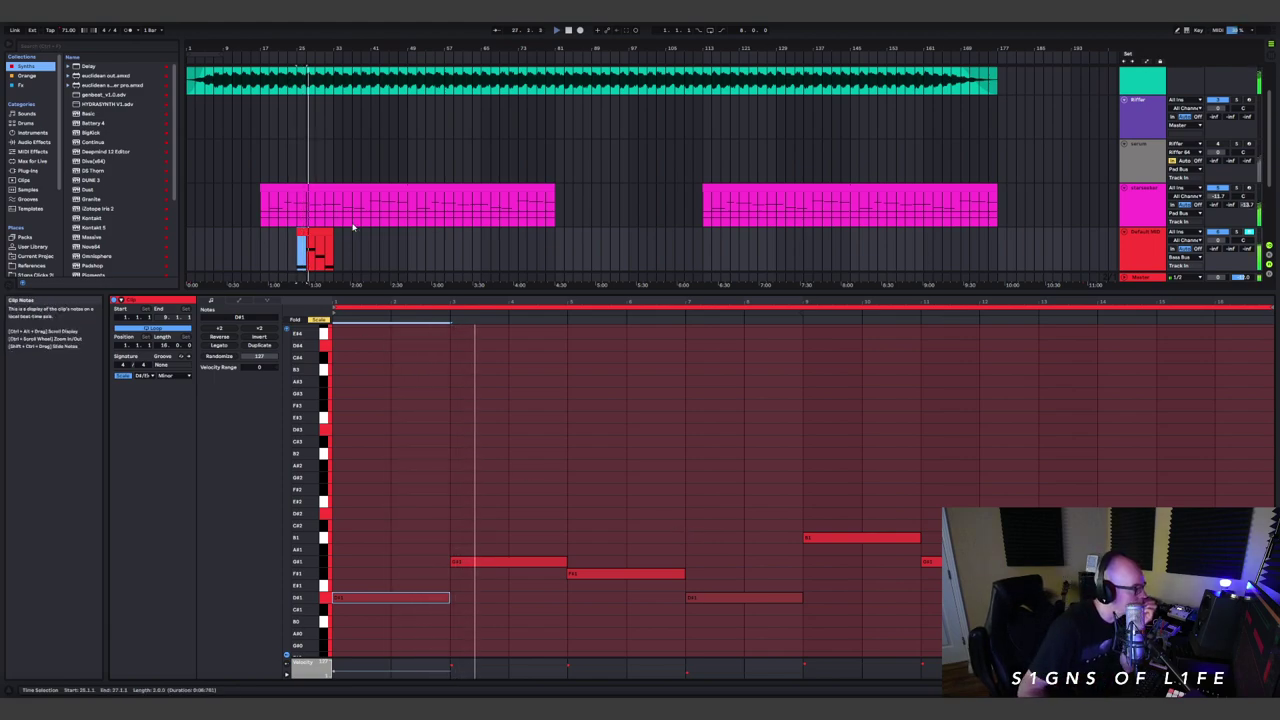
click(315, 250)
drag(335, 245, 527, 262)
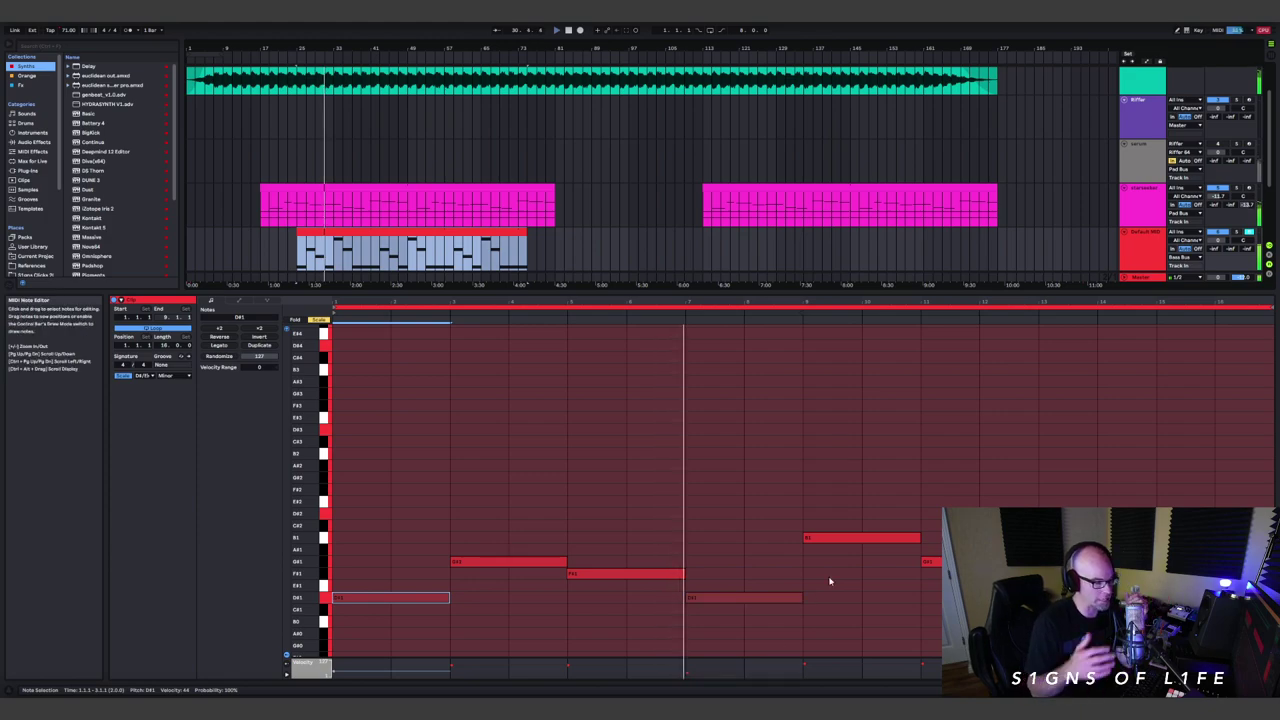
click(728, 680)
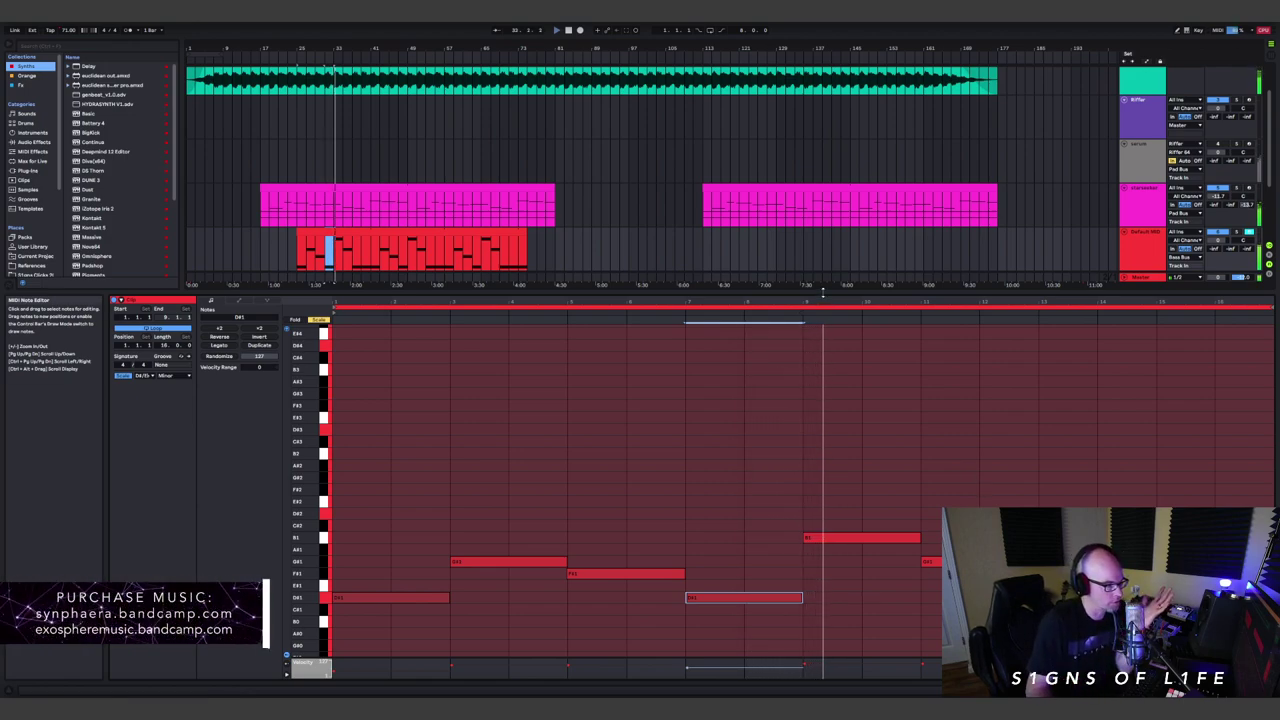
- Move the bass clip so it starts at bar 81 and extend its end to bar 177
click(476, 291)
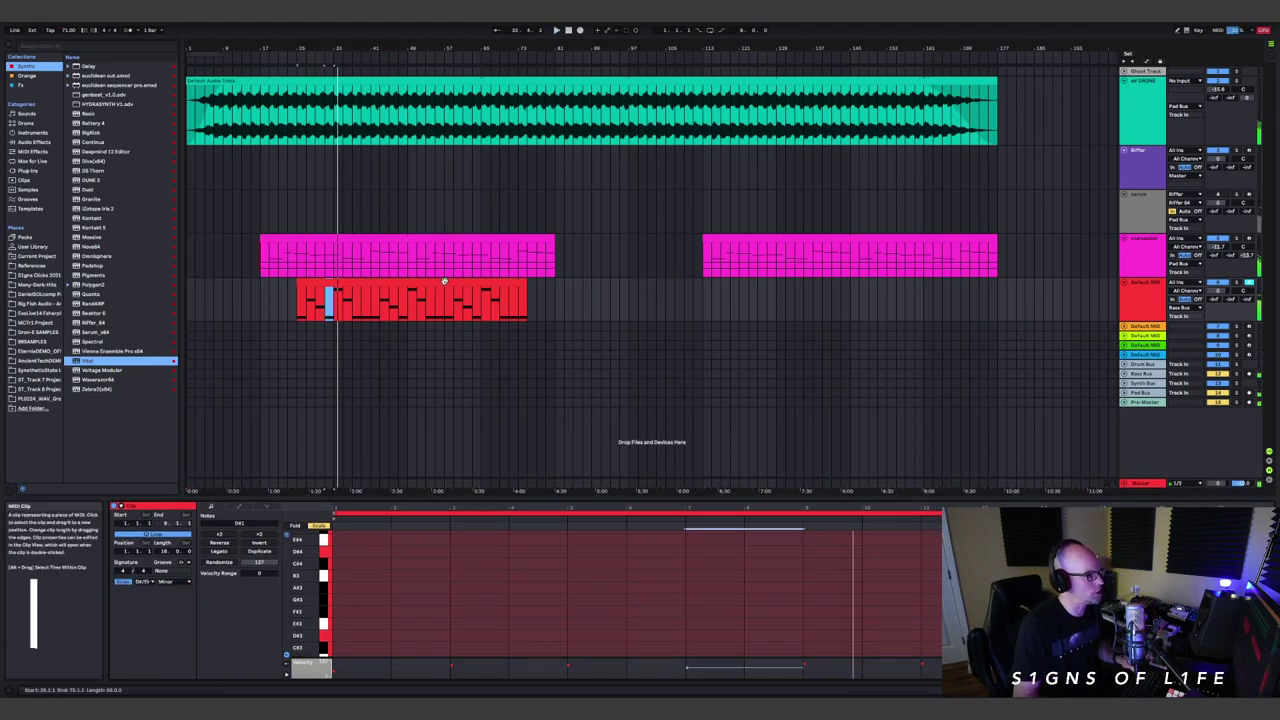
drag(476, 291, 706, 321)
drag(787, 292, 997, 288)
click(362, 330)
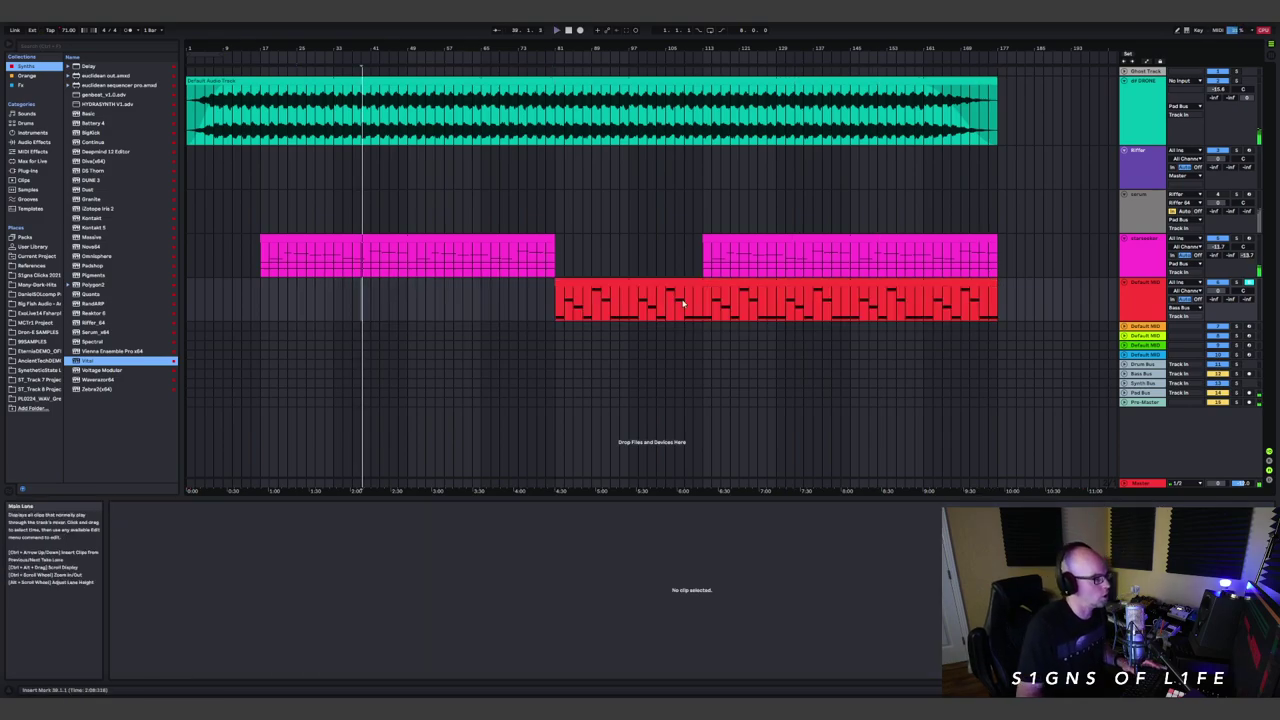
- Check the bass from bar 81, extend the clip's start back to bar 65 and set the tempo to 74 BPM
click(551, 206)
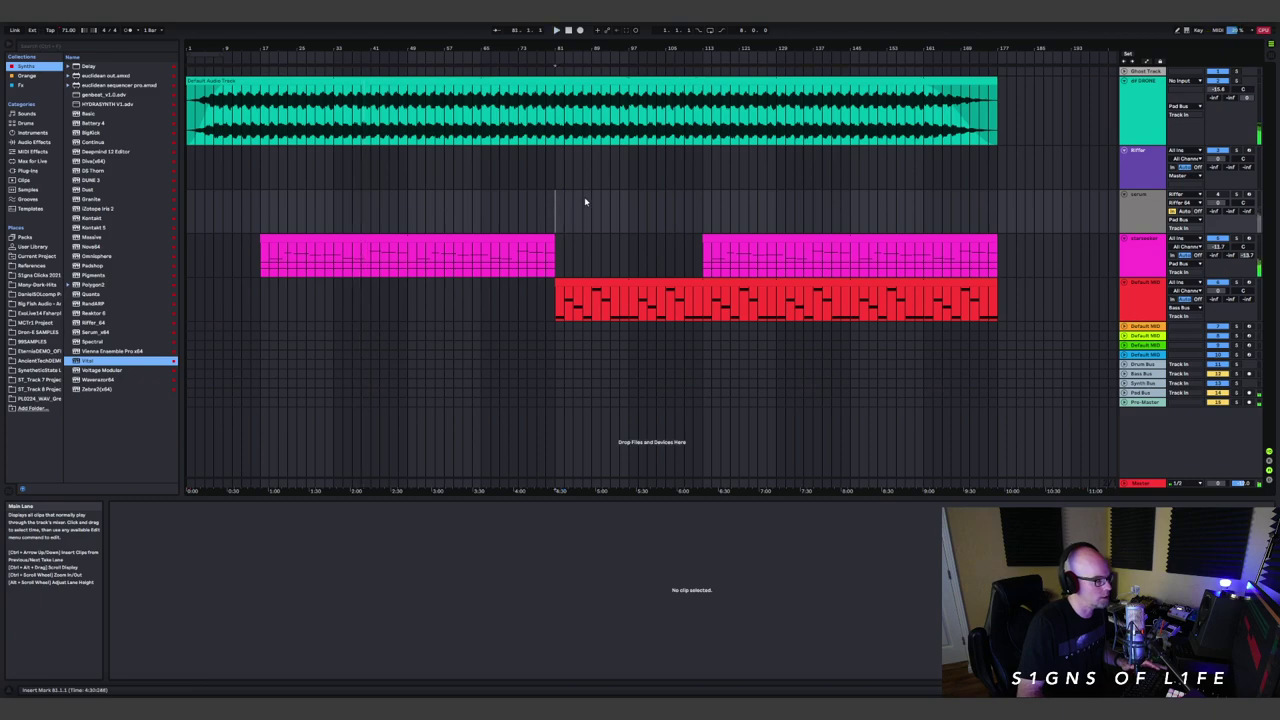
key(space)
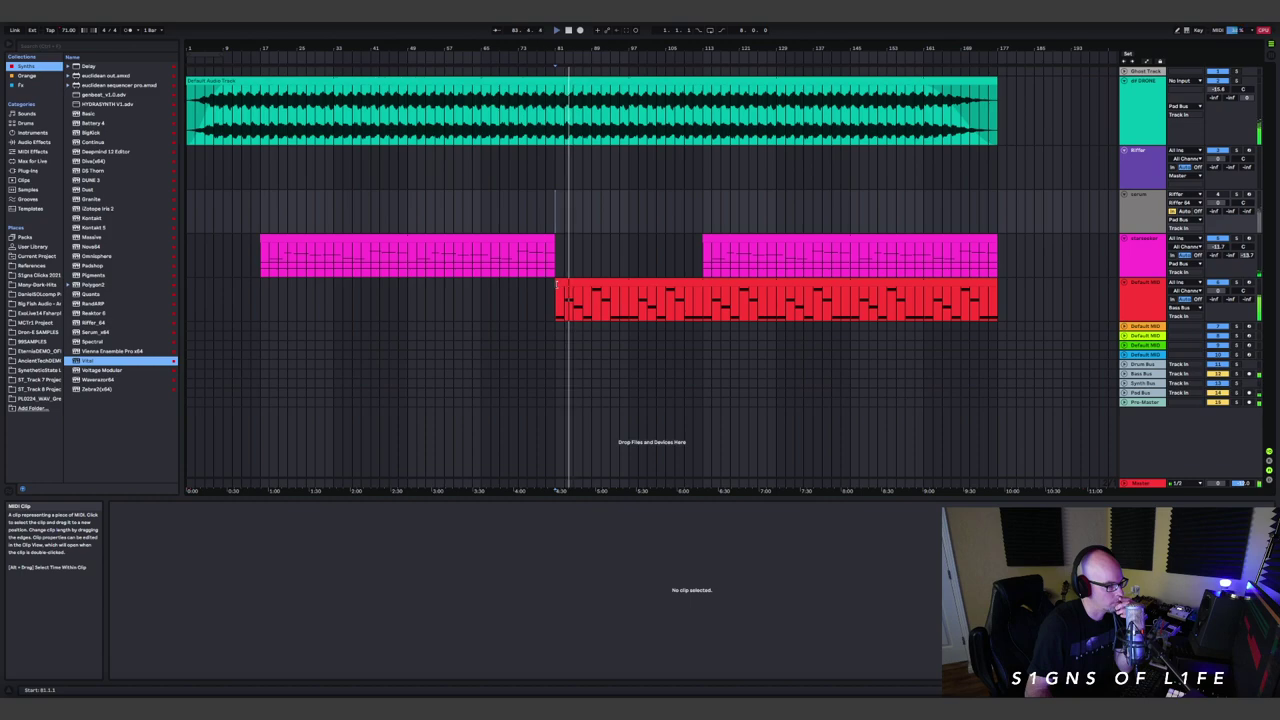
drag(558, 286, 481, 289)
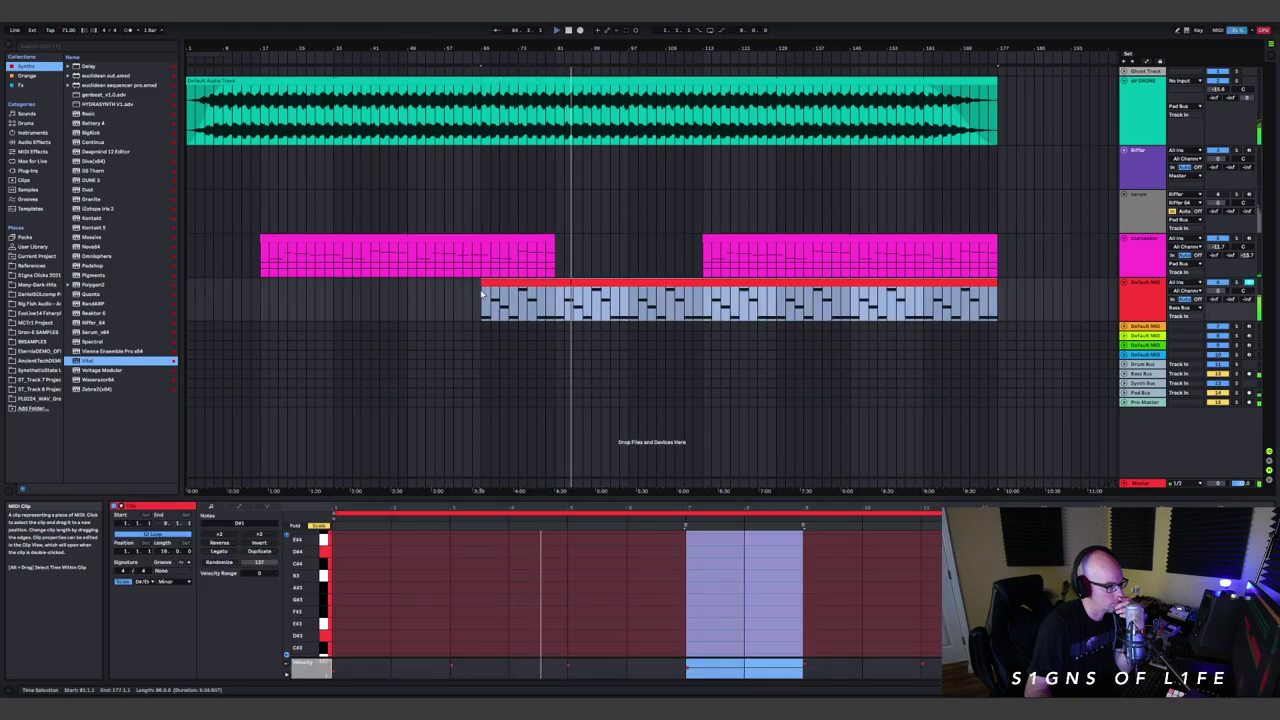
click(69, 30)
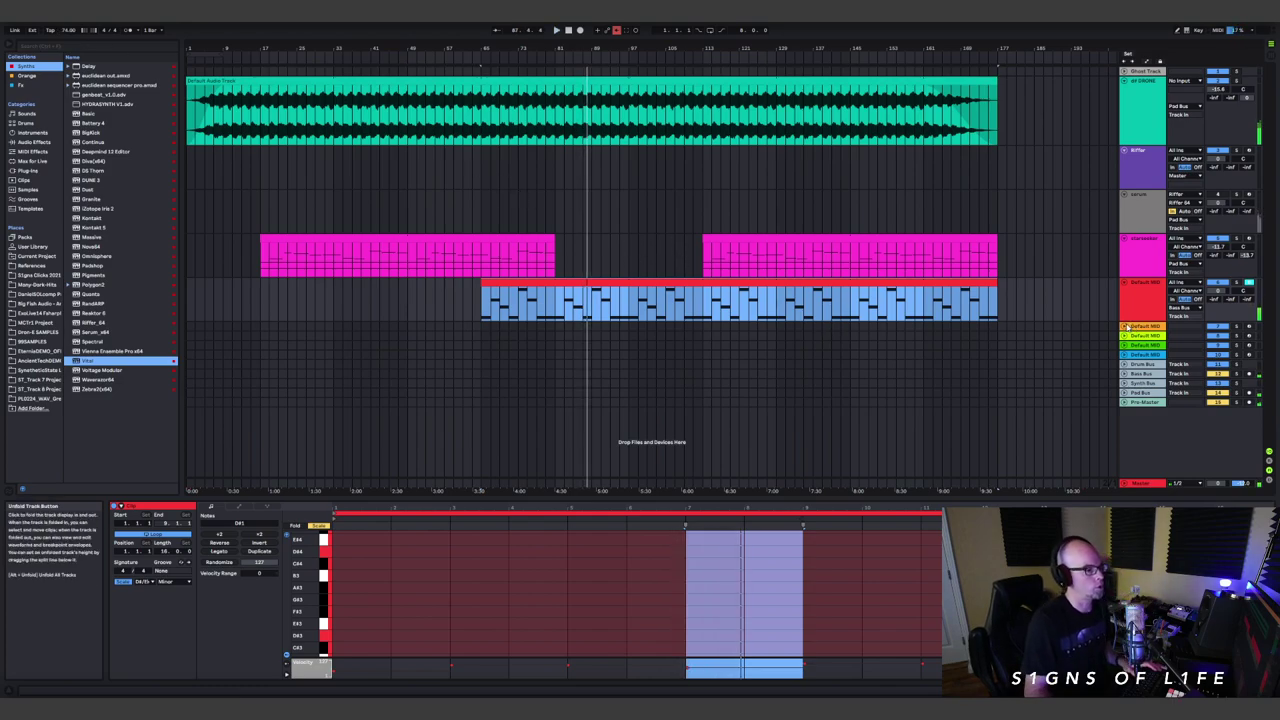
- Unfold the orange Default MIDI track, load Serum_x64 onto it during playback from bar 65, and close the synth window
click(1125, 327)
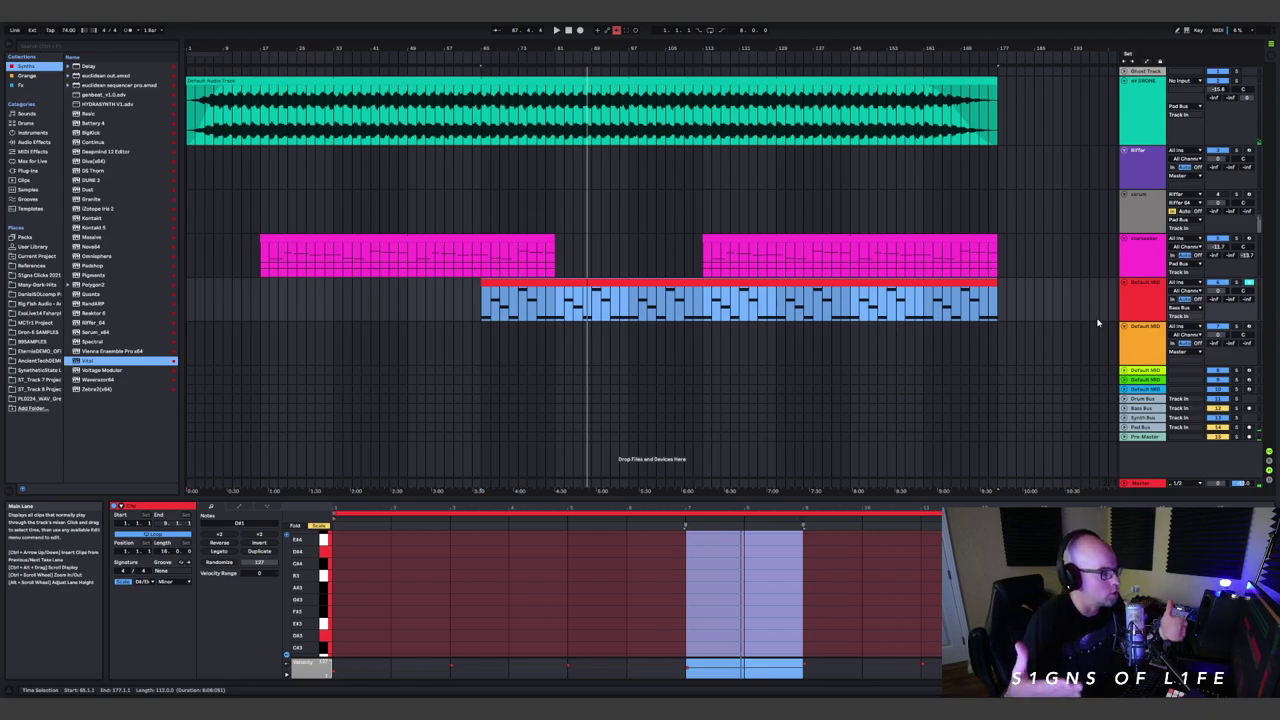
click(503, 294)
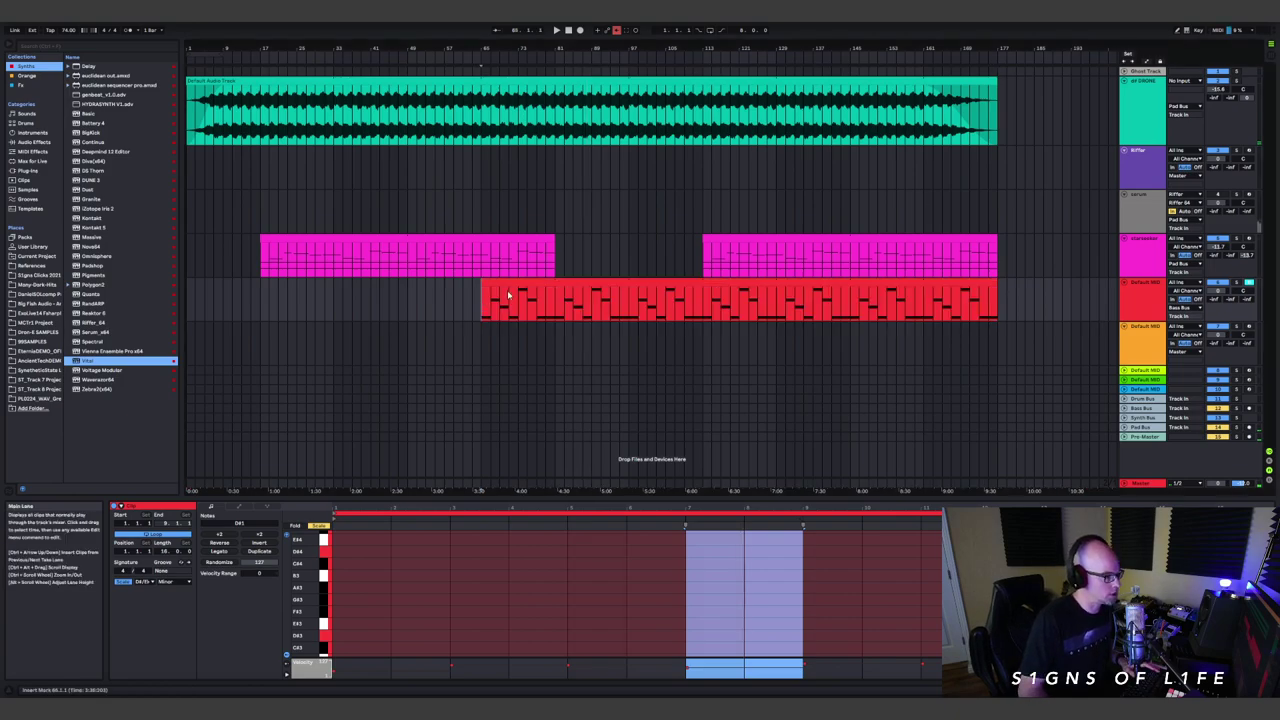
click(340, 348)
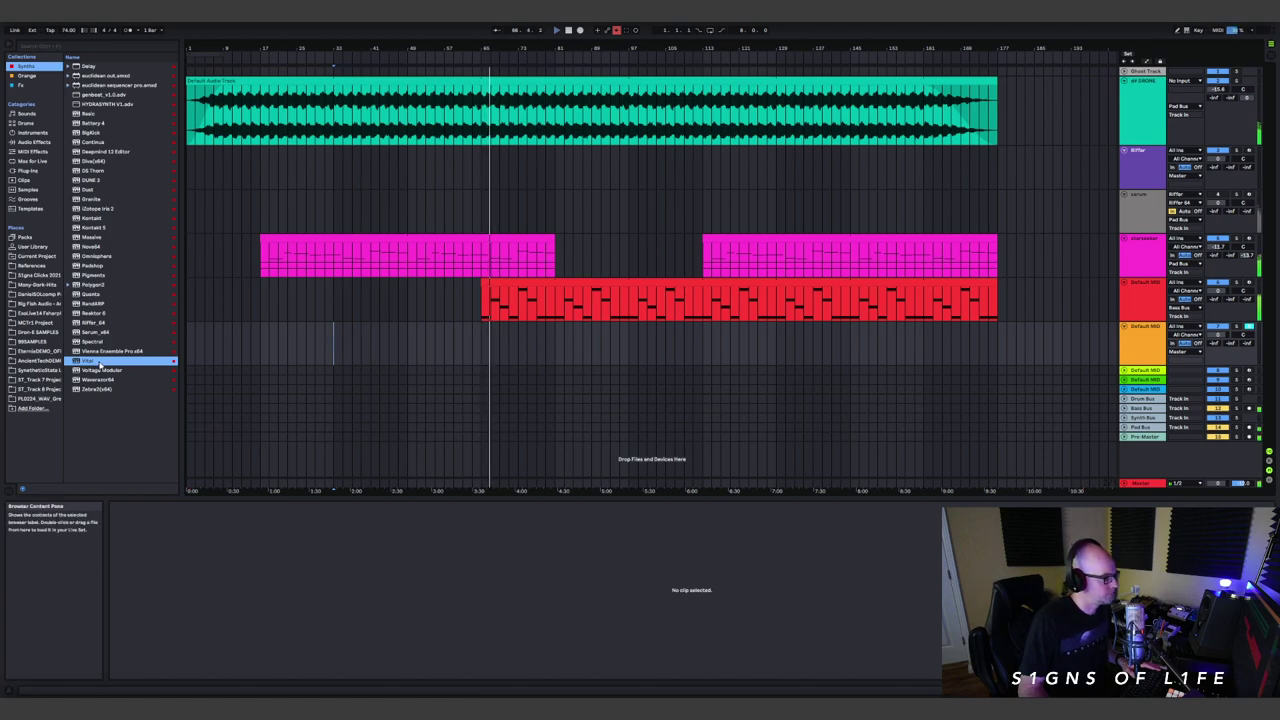
key(Up)
key(Up)
key(Up)
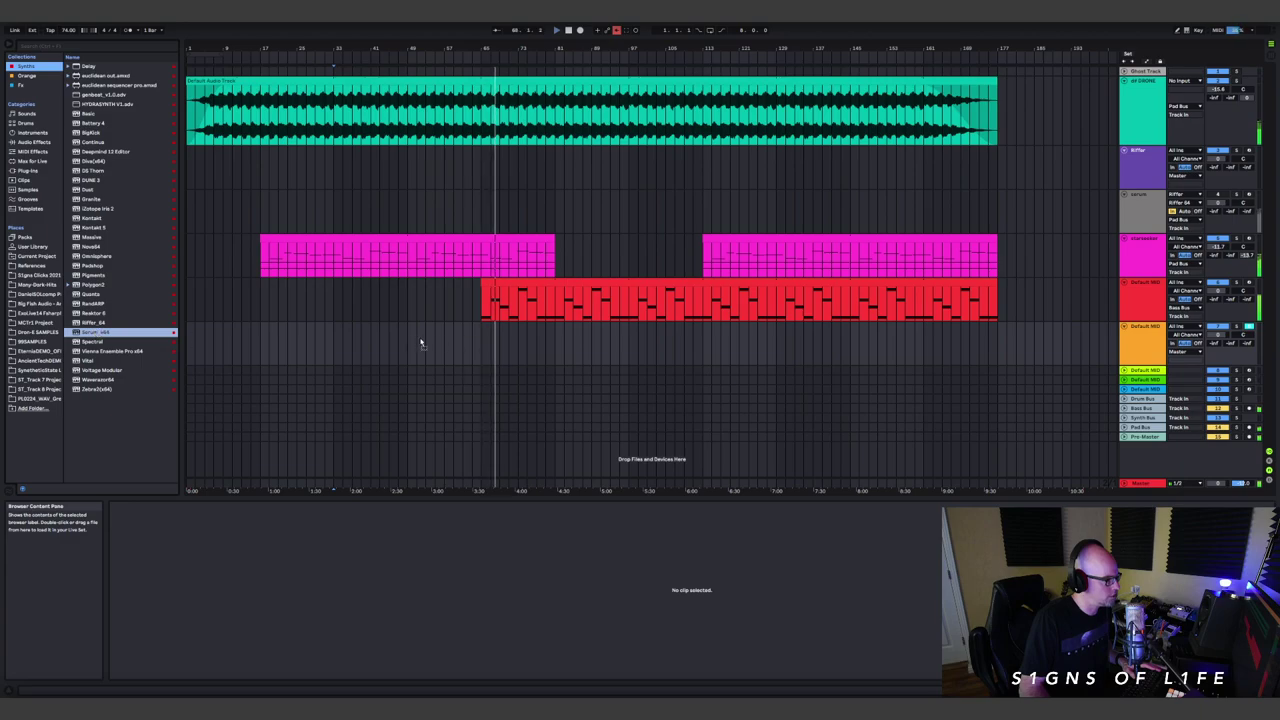
key(Return)
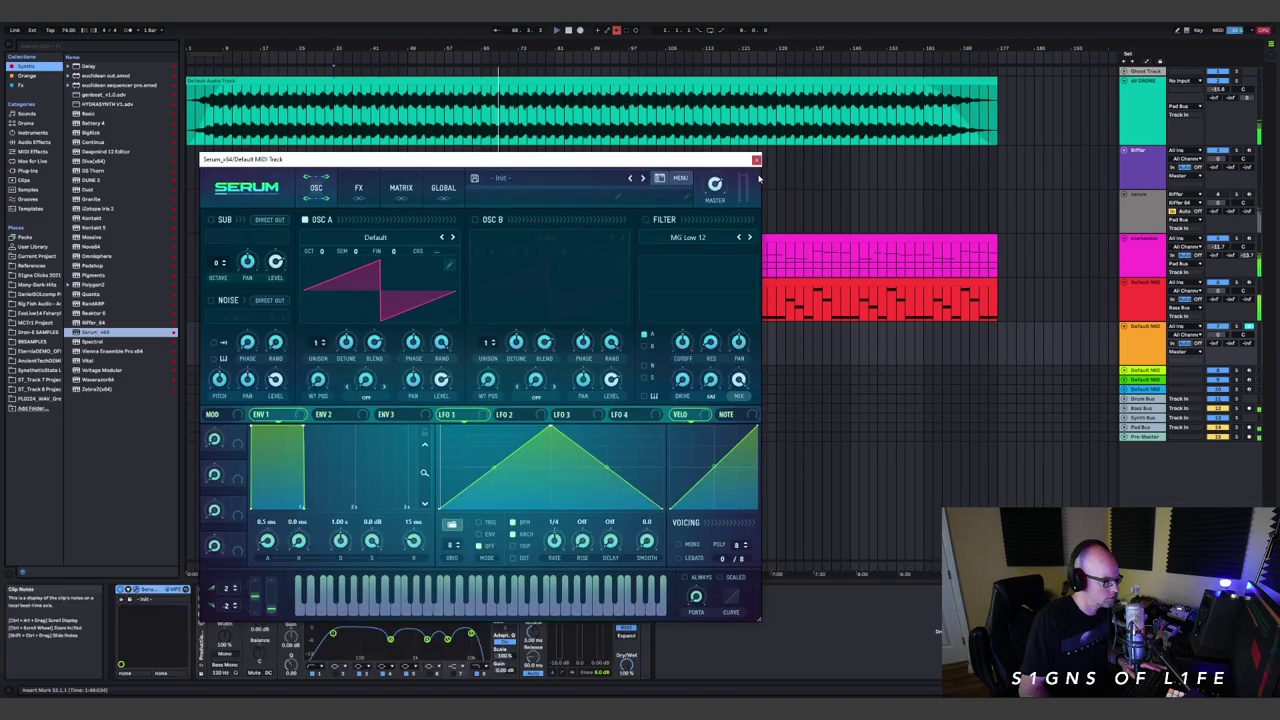
click(756, 160)
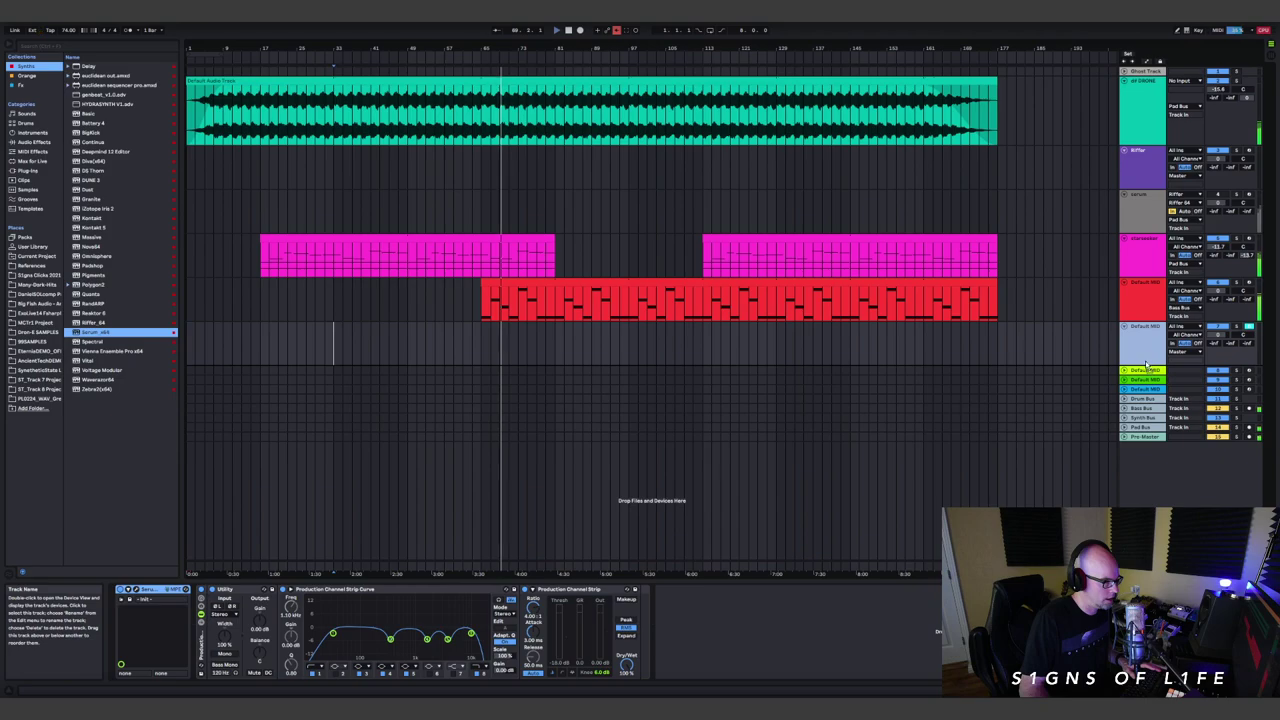
- Place the lime Default MIDI track above the orange Serum track and rename the Serum track cobblestone
drag(1139, 372, 1150, 366)
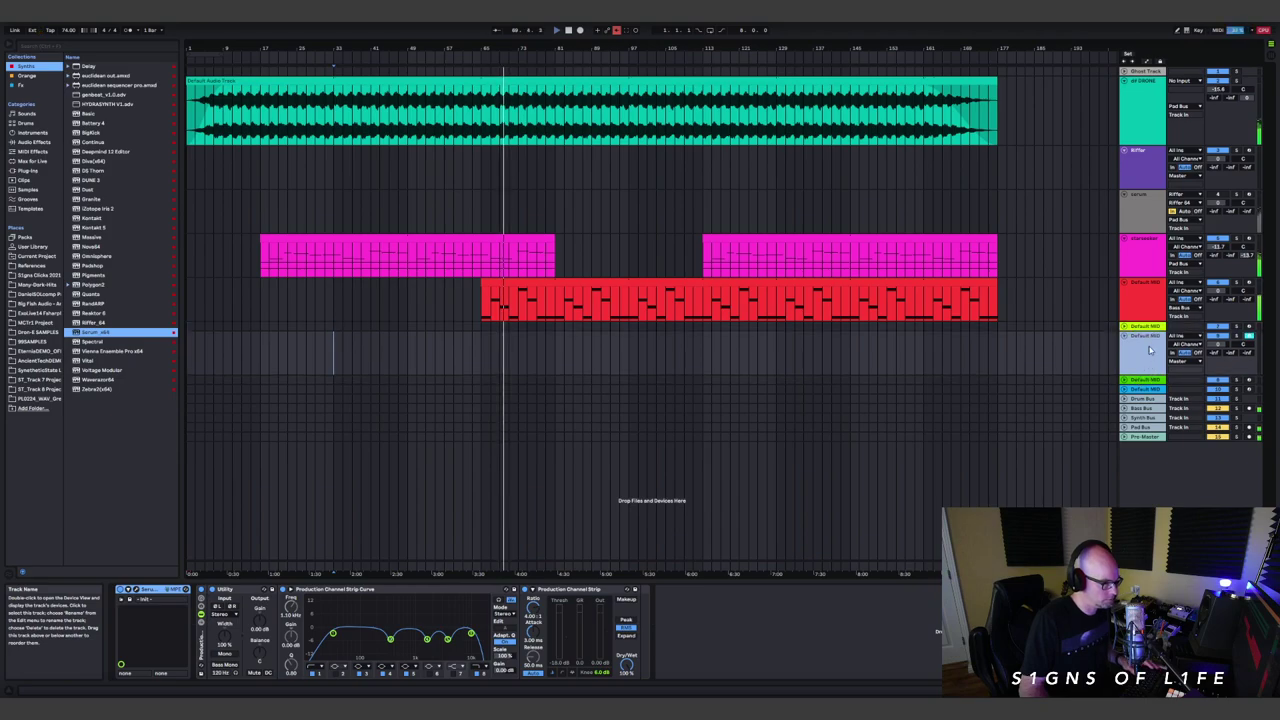
key(ctrl+r)
text(S)
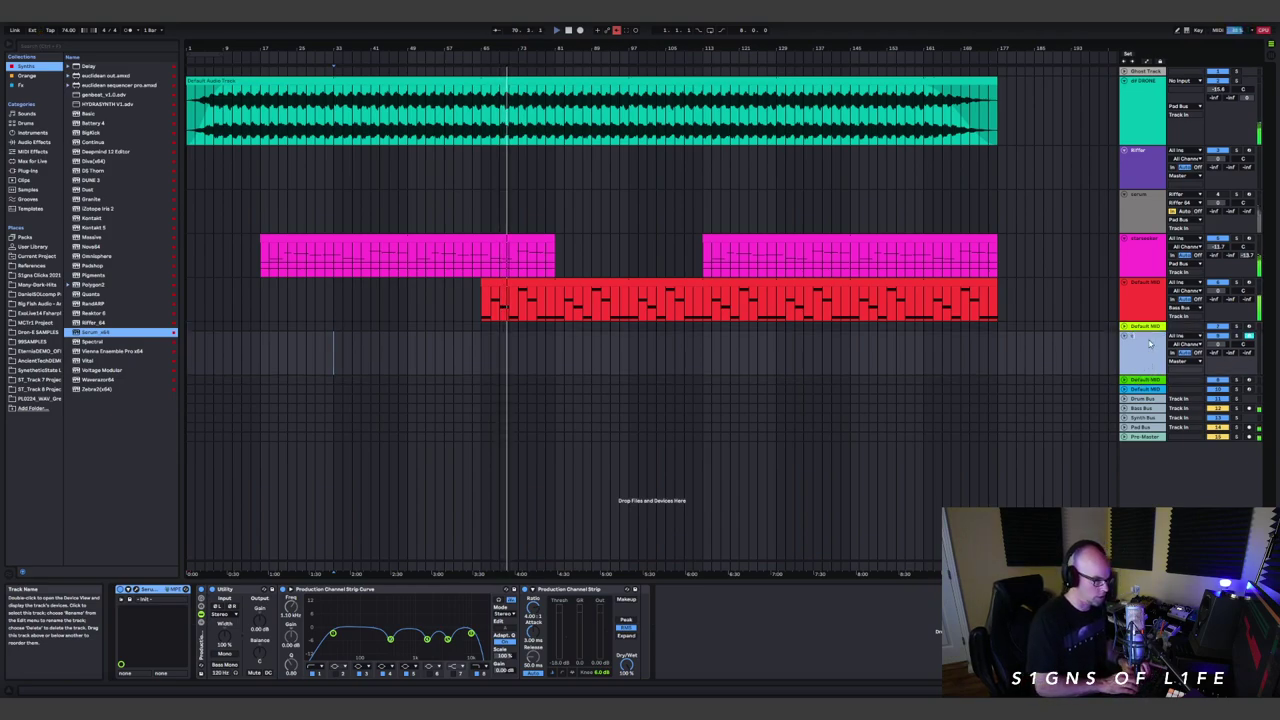
text(ub Bass)
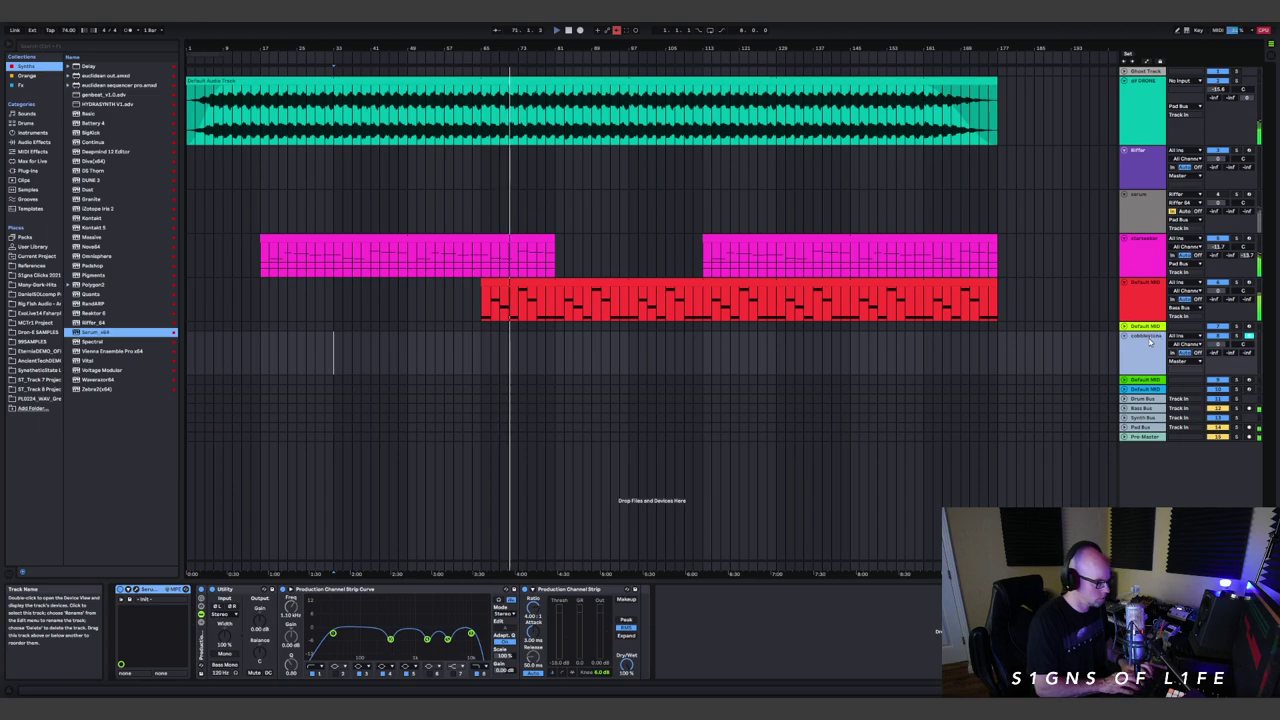
- Unfold the lime Default MIDI track, load the Stochas sequencer onto it and move its window toward the middle of the arrangement
click(1141, 327)
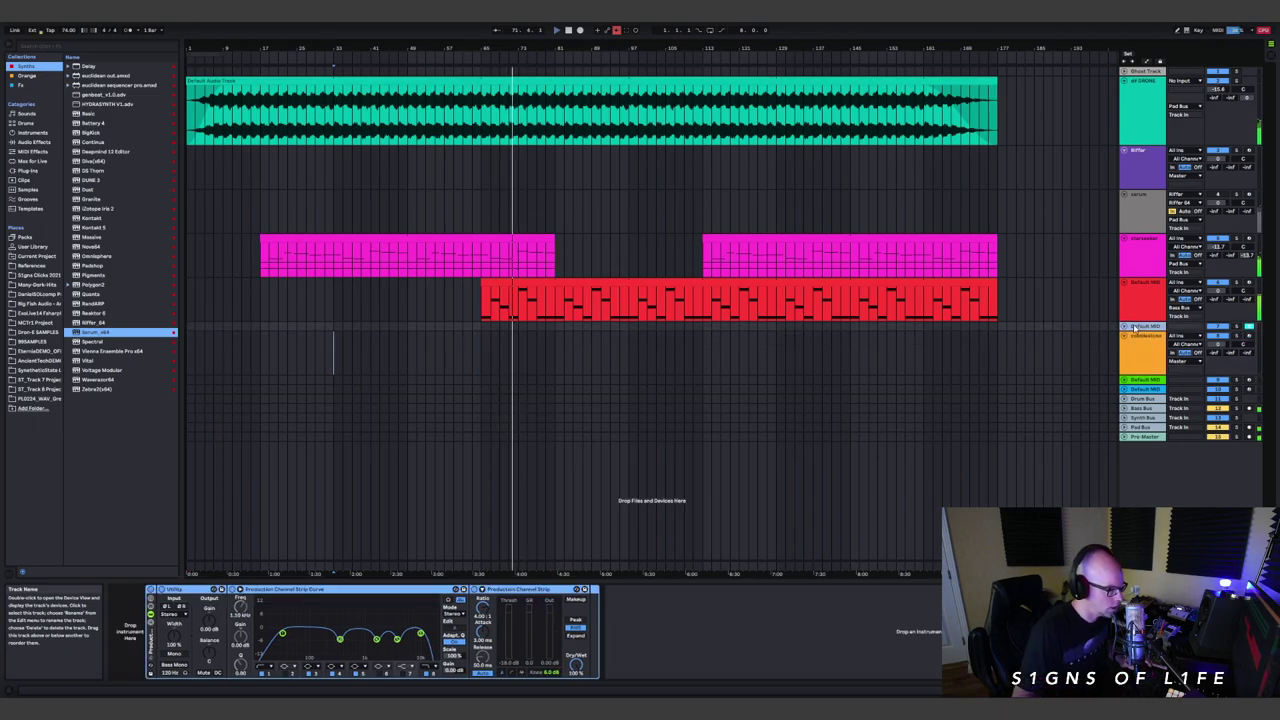
click(1124, 327)
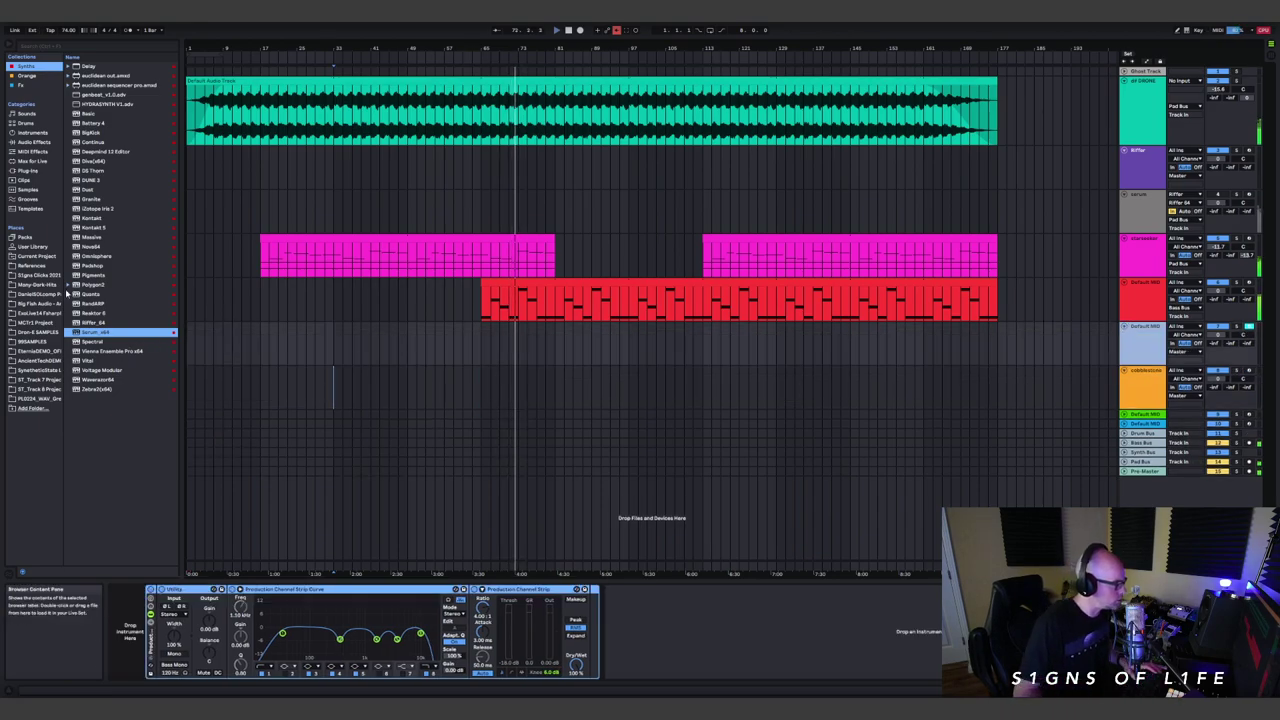
click(50, 87)
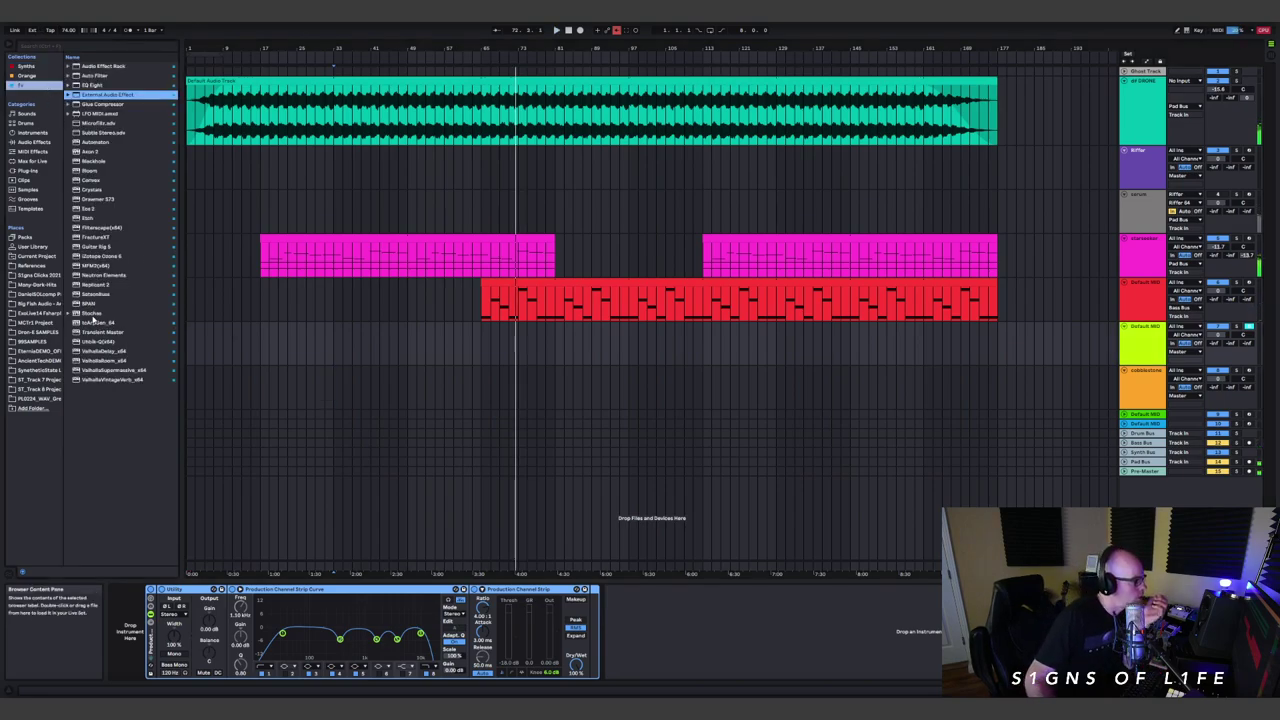
click(92, 315)
key(Return)
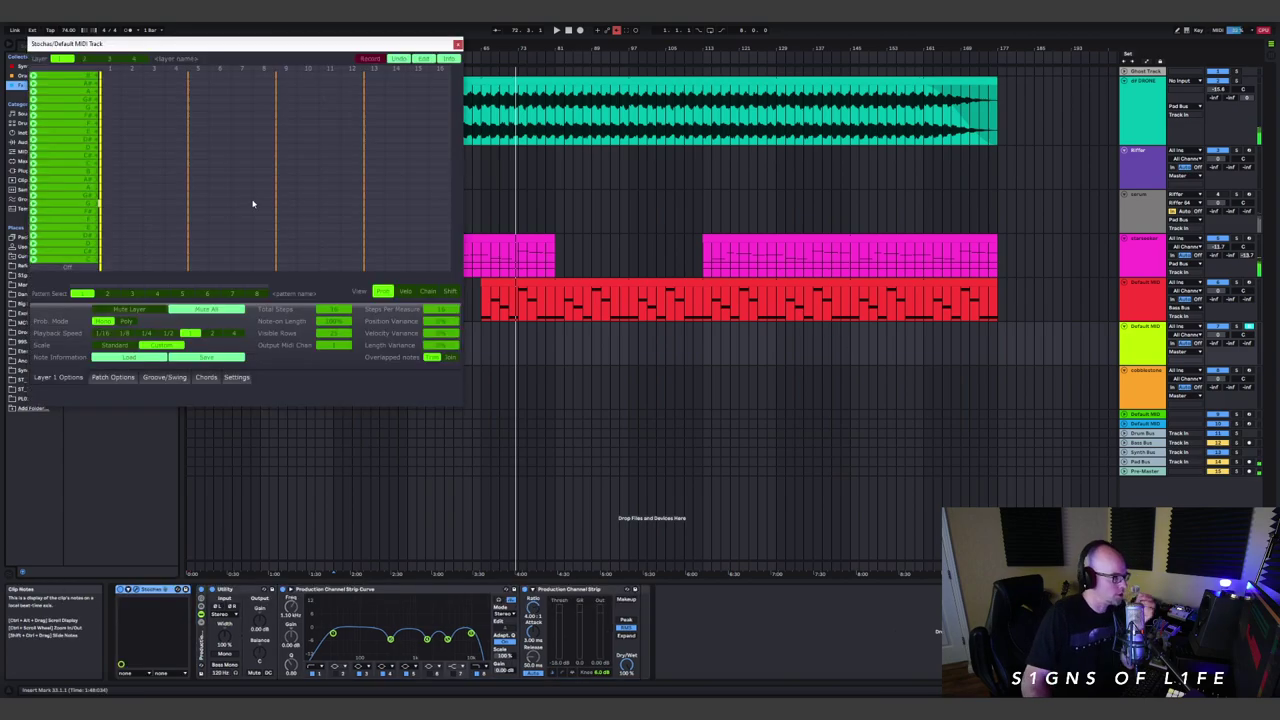
drag(279, 41, 501, 186)
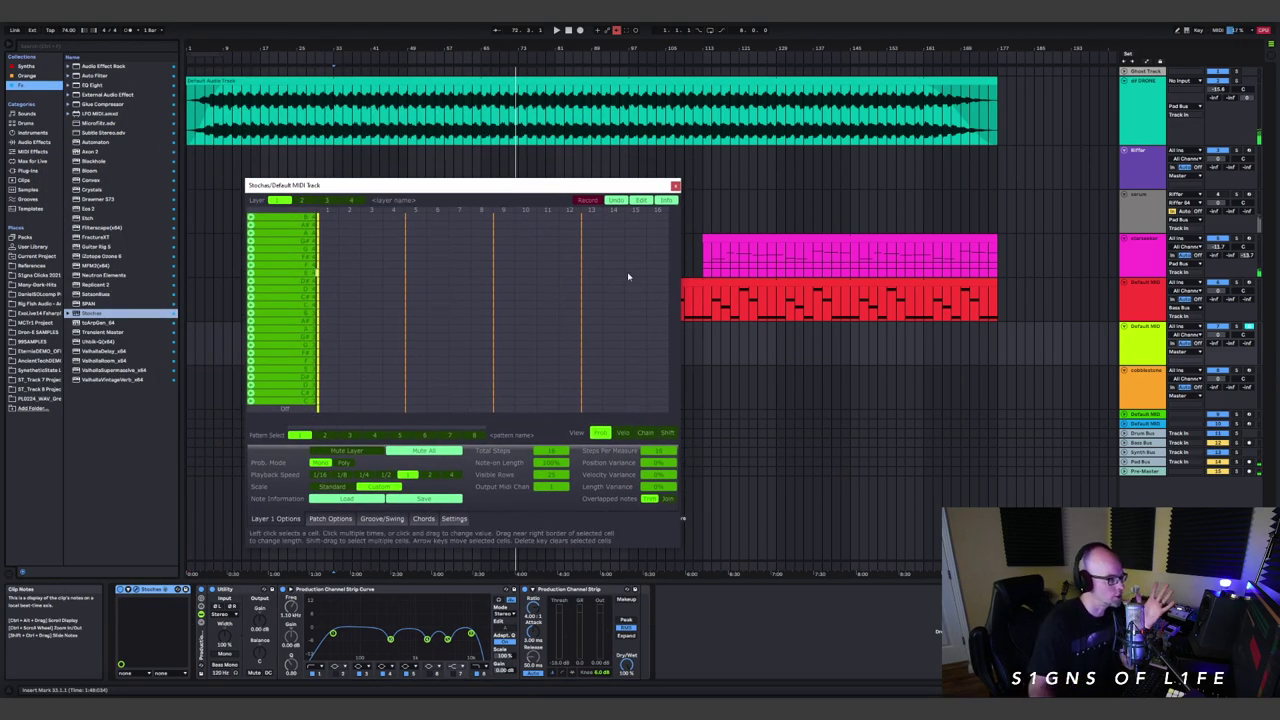
- Switch the Stochas scale to Standard and set the key to D# with the Natural Minor scale
click(337, 487)
click(316, 498)
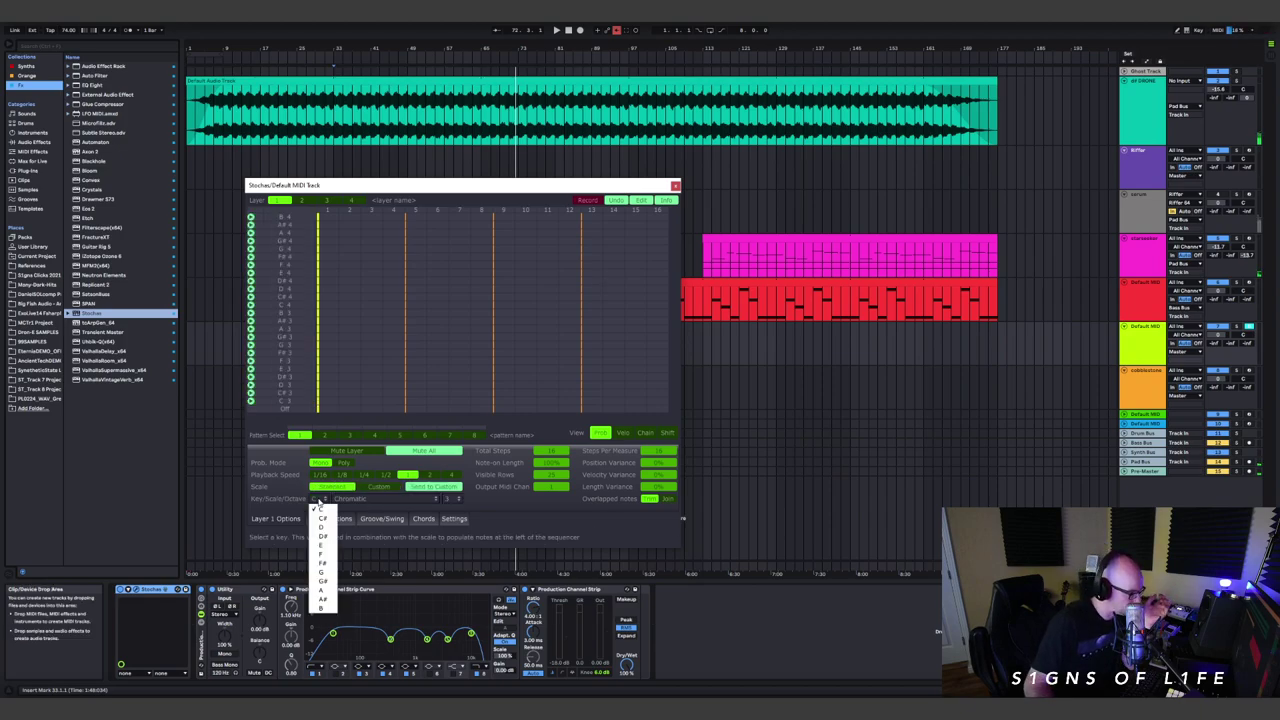
click(329, 543)
click(365, 498)
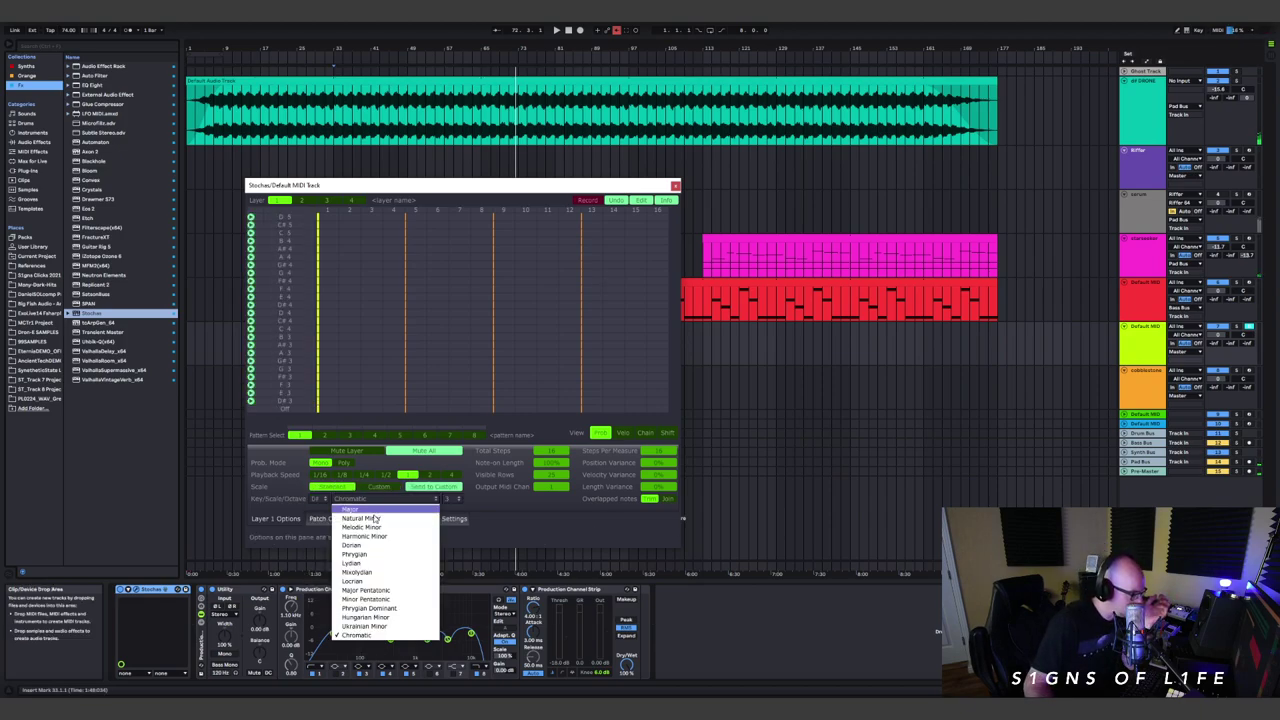
click(362, 518)
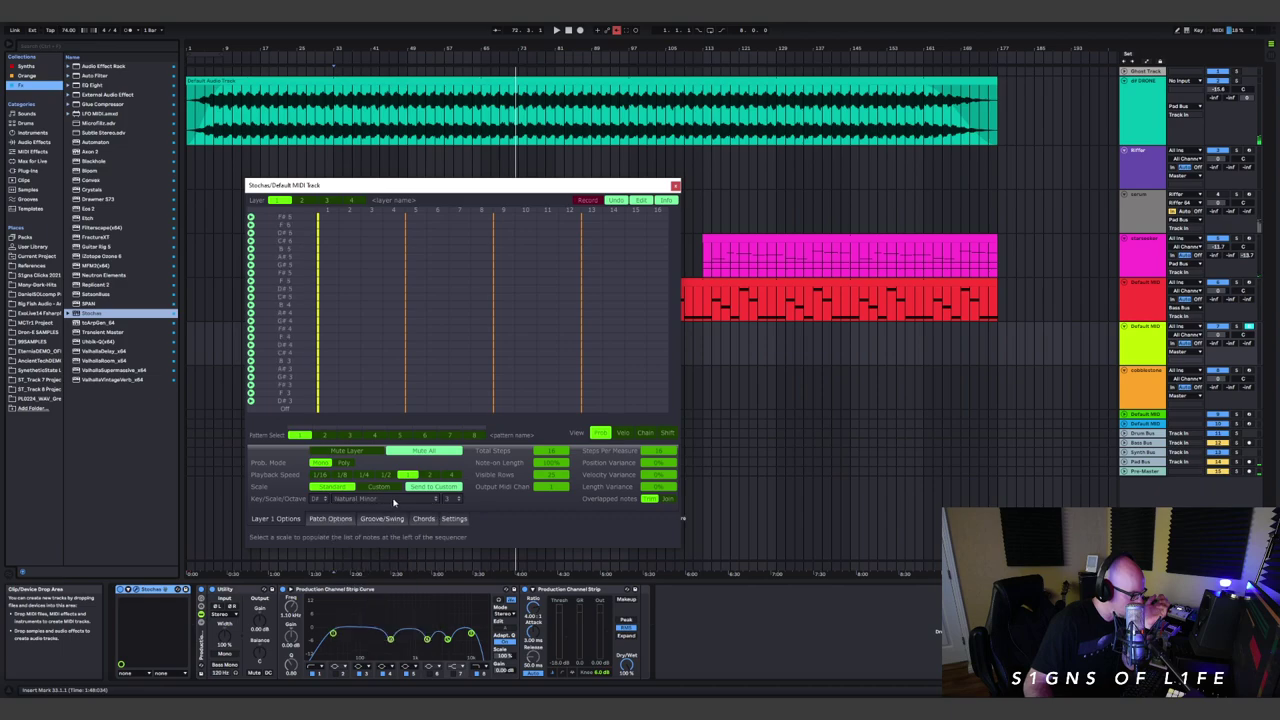
- Place low-probability D#4 notes at steps 1, 4, 6, 8, 9, 11 and 13, plus F#4 at step 3 and F4 at step 15
click(324, 345)
click(372, 329)
click(394, 348)
click(438, 345)
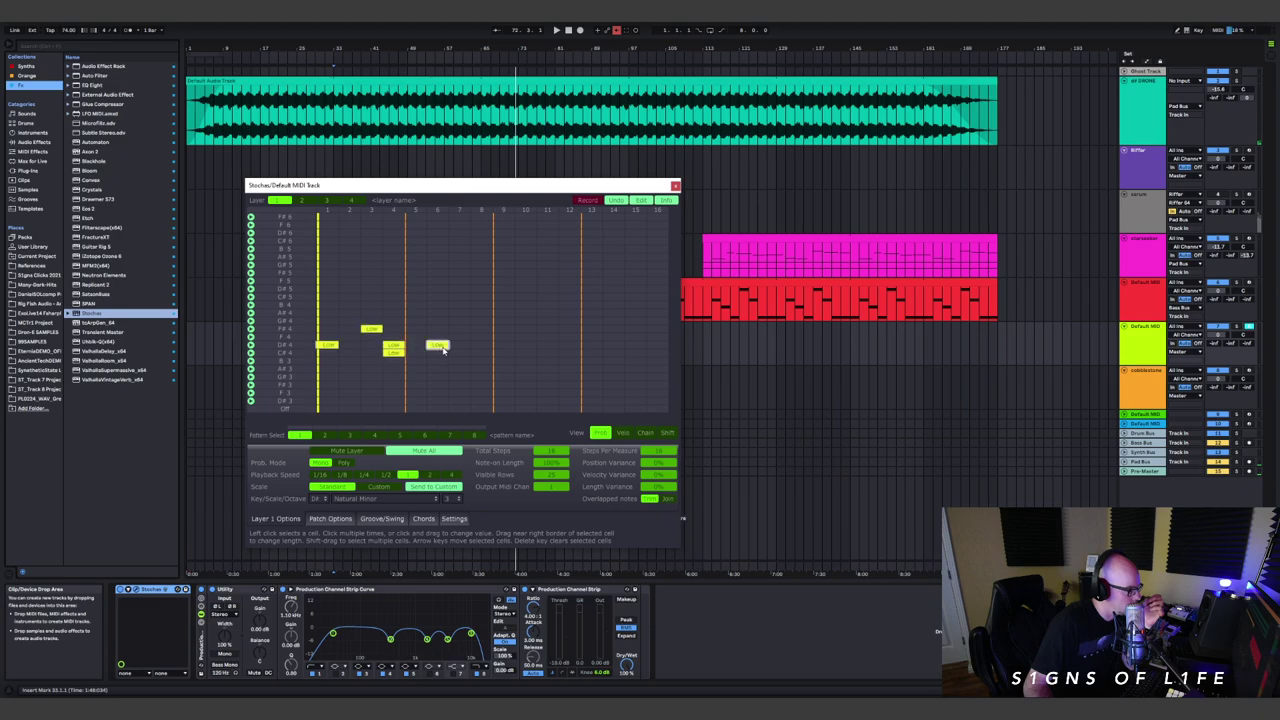
click(482, 345)
click(504, 345)
click(592, 344)
click(548, 345)
click(636, 337)
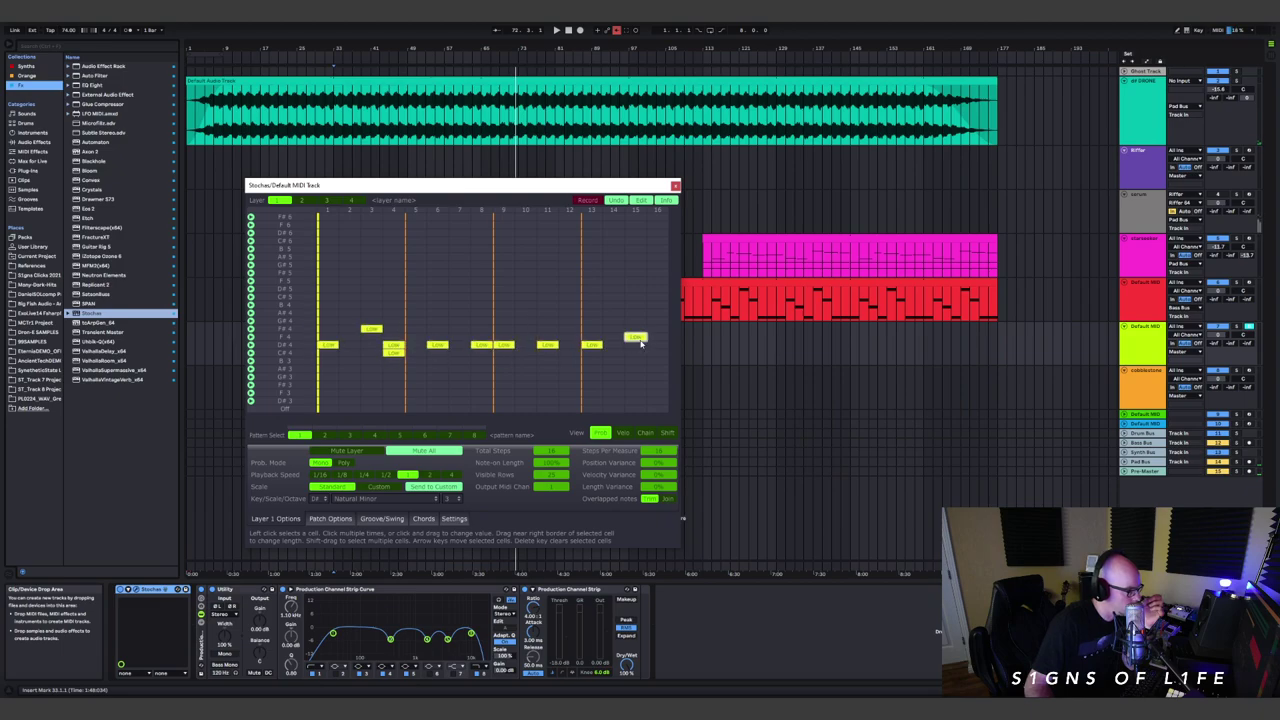
- Add low-probability A#4 notes at steps 5, 8 and 13, G#4 at 11, F5 at 2, D#5 at 6 and C#5 at 3
click(592, 313)
click(548, 321)
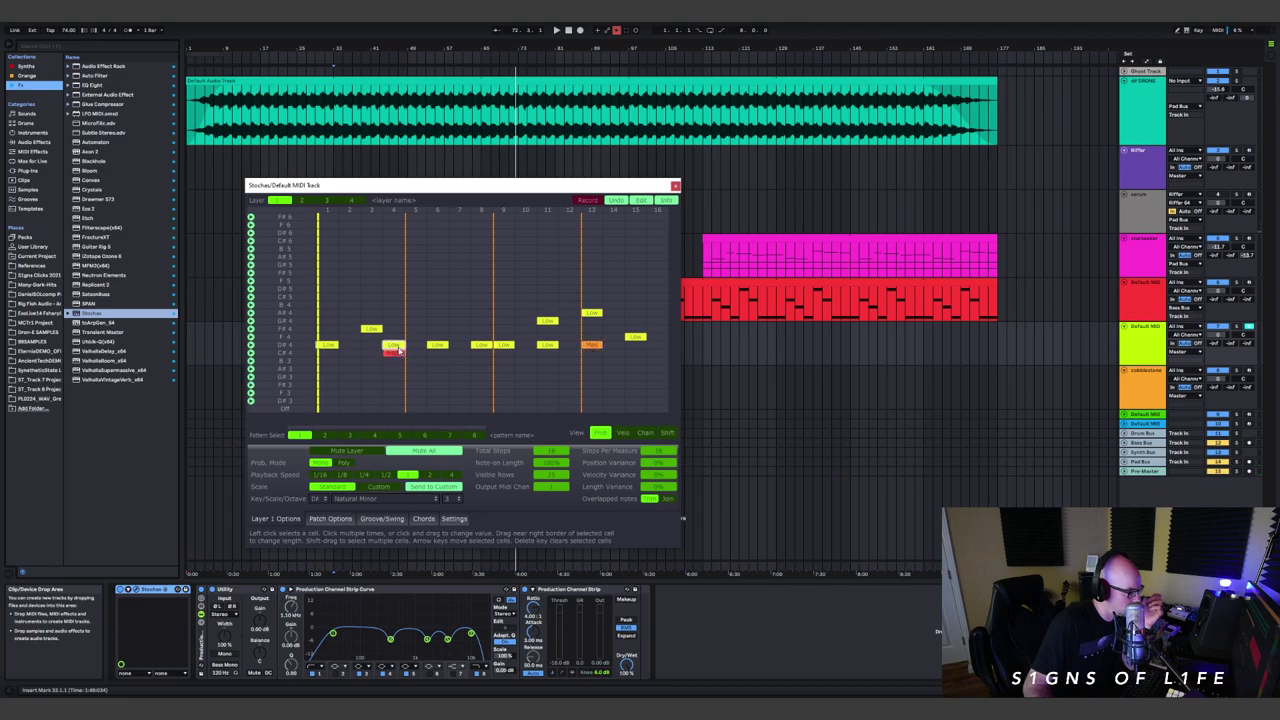
click(416, 313)
click(349, 281)
click(481, 313)
click(437, 289)
click(372, 297)
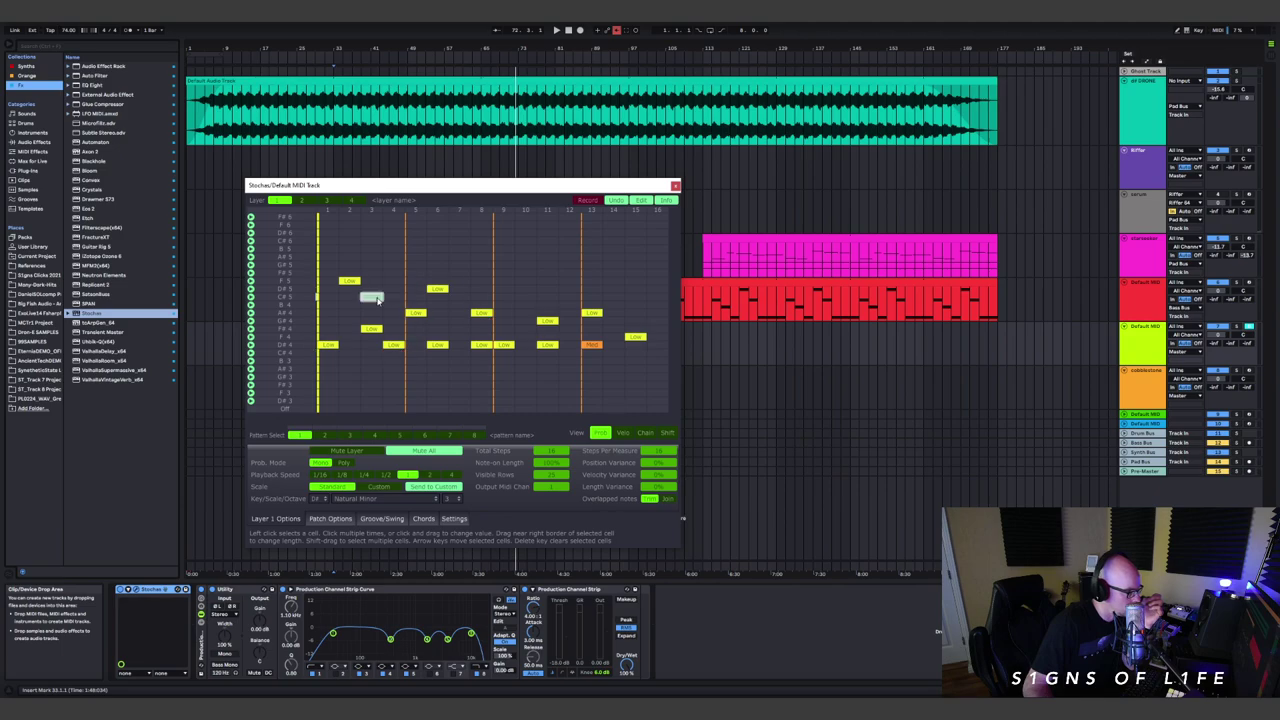
- Fill in low-probability notes from D#4 to D#5 across steps 2 to 16 and raise the D#4 note at step 9 to medium probability
click(349, 305)
click(394, 297)
click(481, 305)
click(525, 289)
click(548, 305)
click(614, 289)
click(614, 313)
click(658, 297)
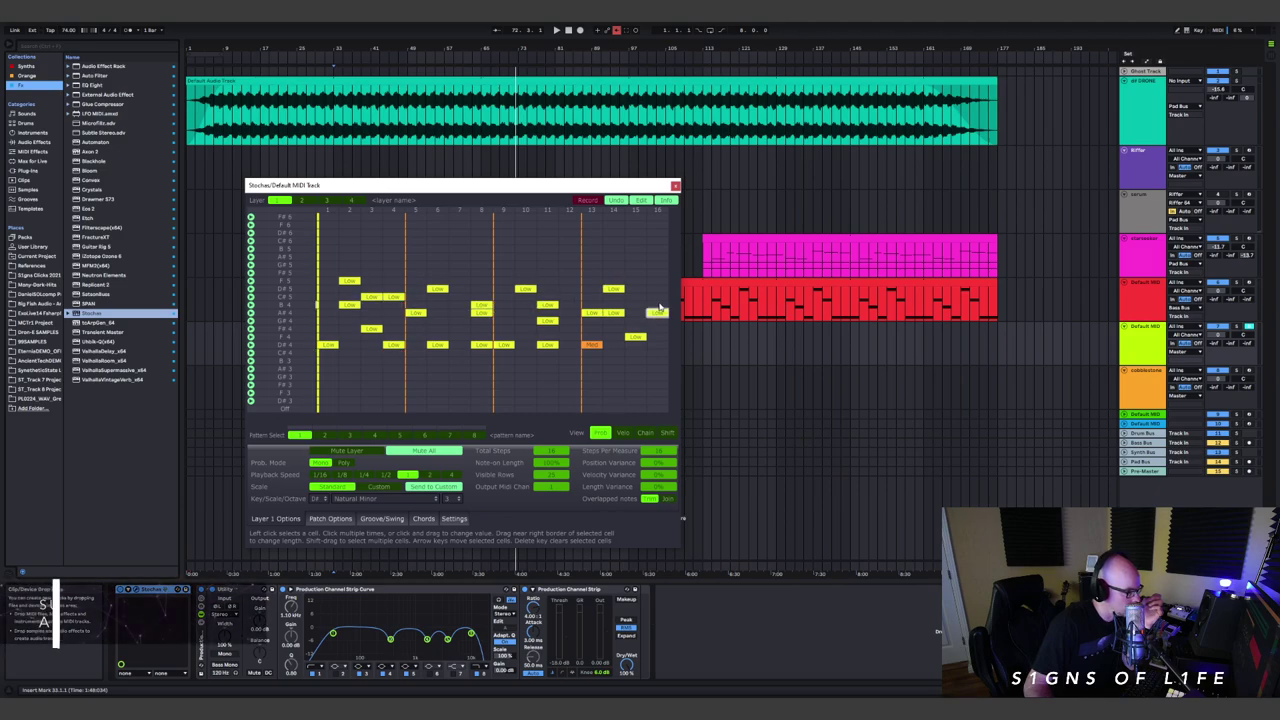
click(658, 337)
click(503, 345)
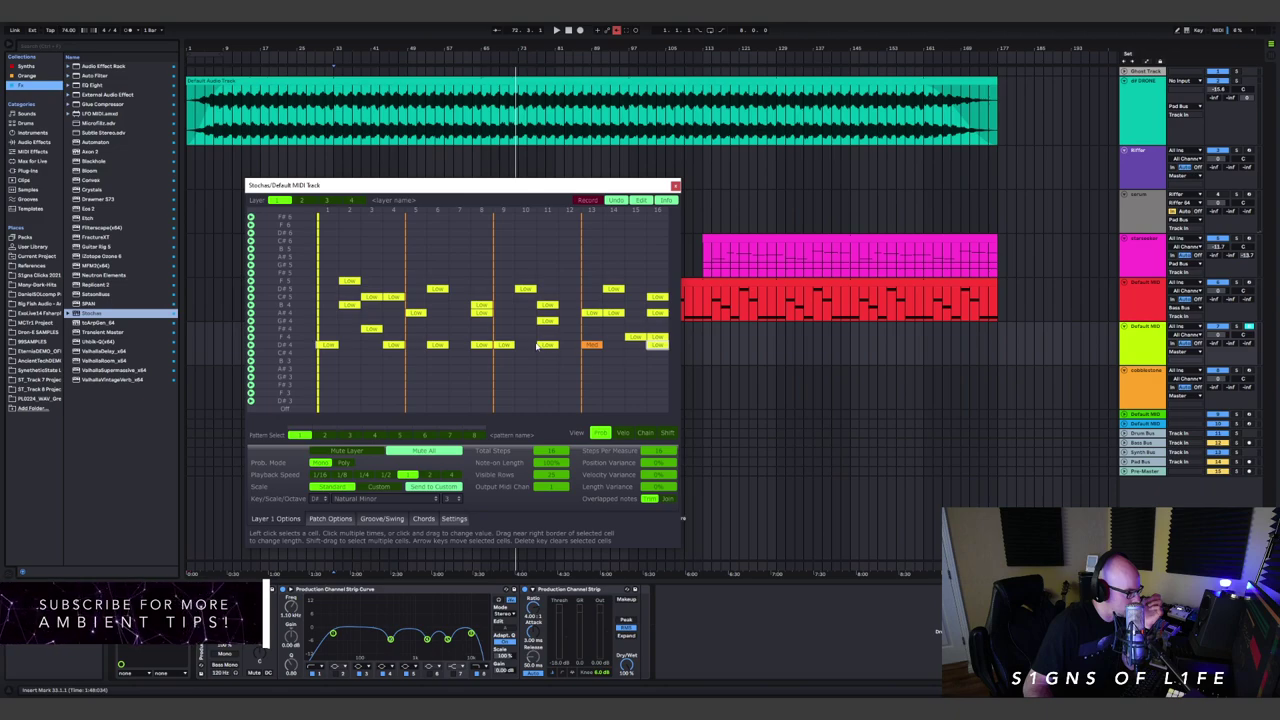
- Add low-probability A#4 notes at steps 6, 7 and 9, F5 at steps 4, 5 and 9, and F#5 at step 6
click(503, 313)
click(503, 281)
click(459, 313)
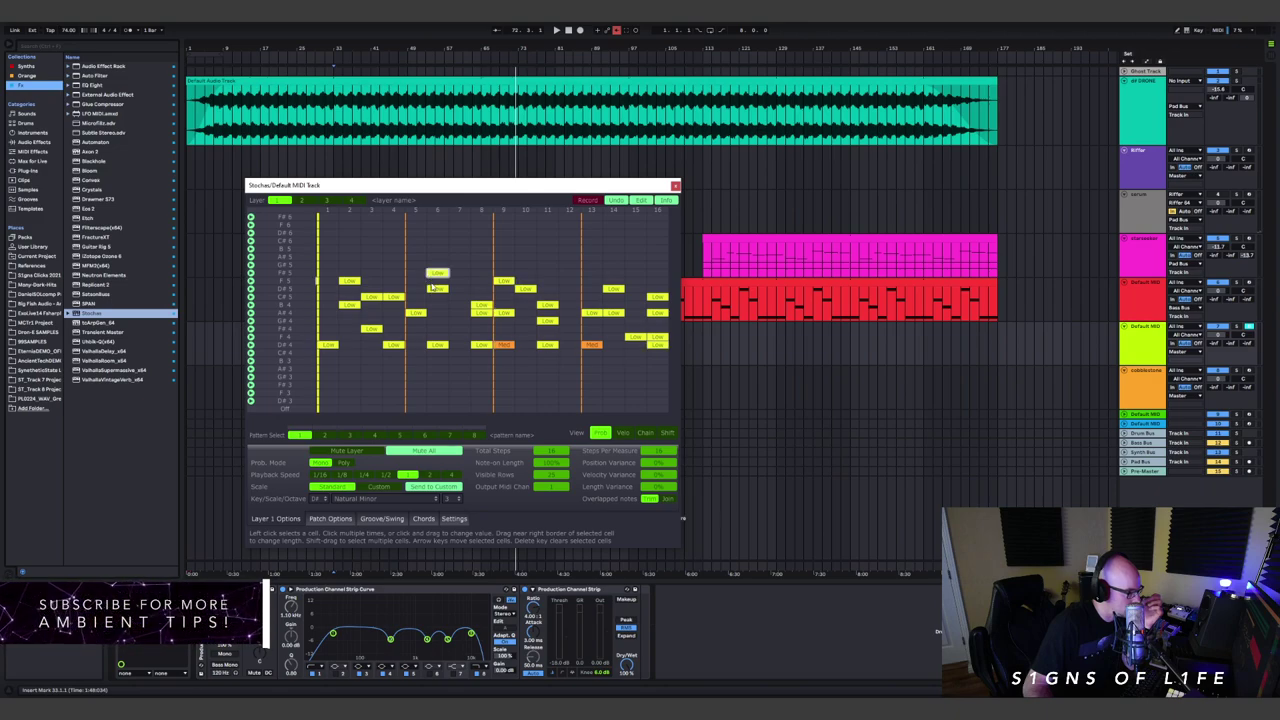
click(437, 313)
click(437, 273)
click(394, 289)
click(394, 281)
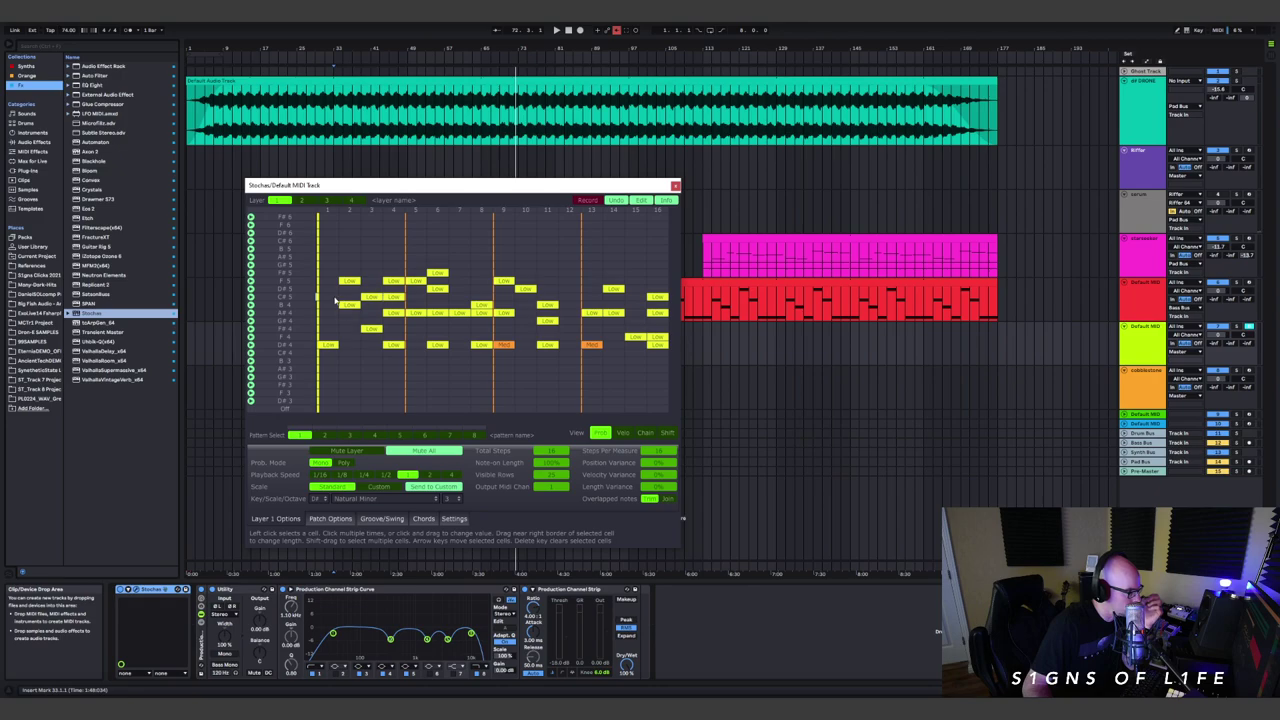
- Add low-probability C#5, F5 and A#4 notes at step 1, F#5 at 10, D#5 at 12, and F5 at 8 and 14
click(328, 297)
click(328, 281)
click(328, 313)
click(525, 273)
click(567, 289)
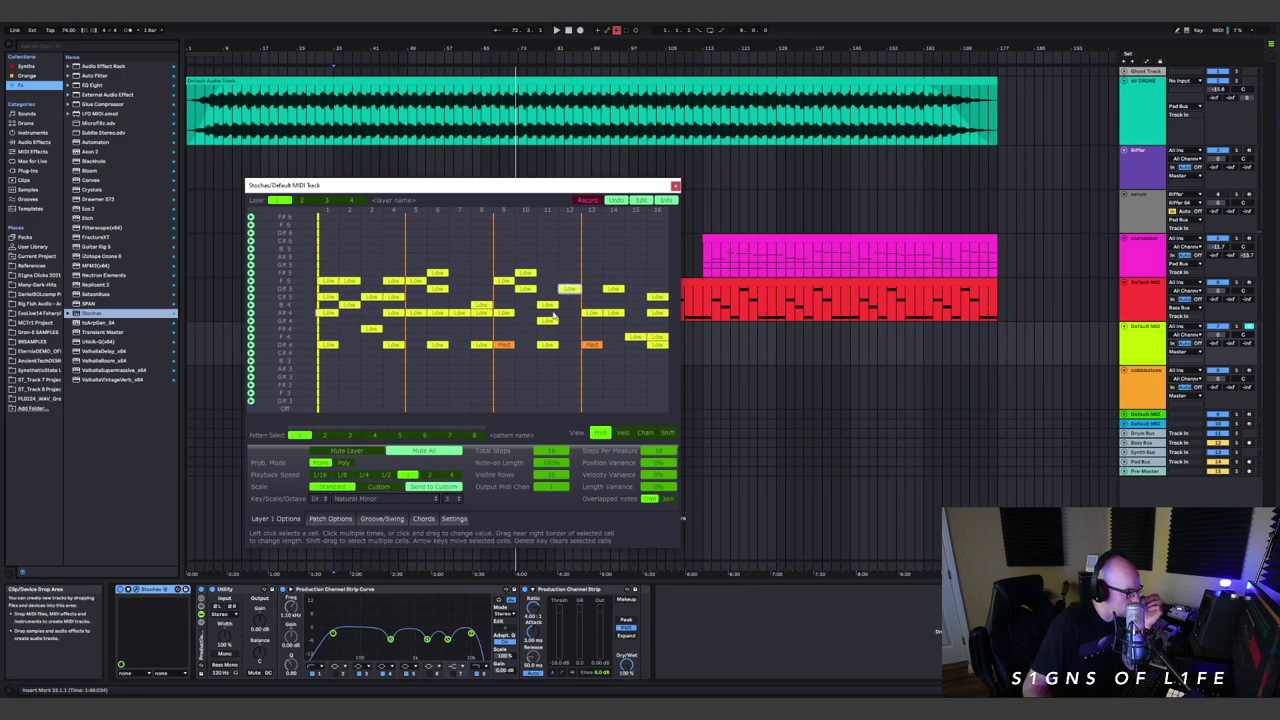
click(437, 328)
click(481, 281)
click(612, 281)
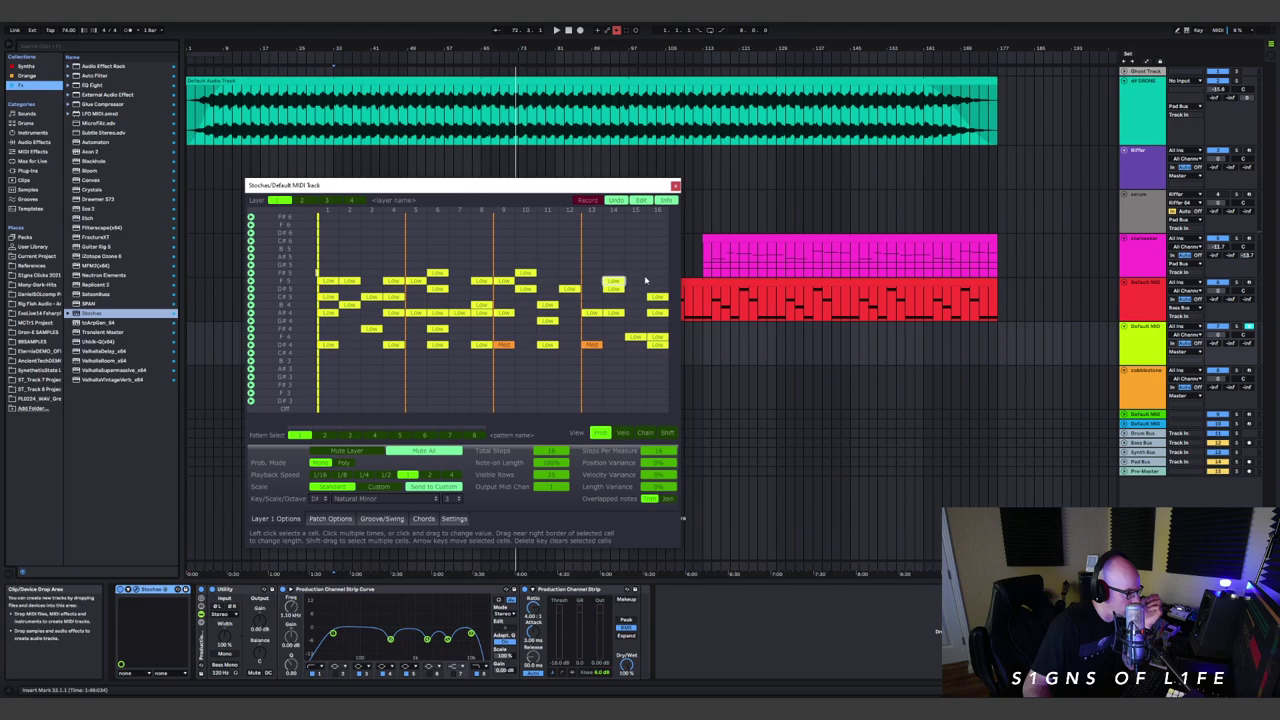
- Scatter low-probability upper notes from F#5 to D#6 over the pattern, including D#6 at steps 6 and 13 and C#6 at 1 and 10
click(657, 273)
click(657, 257)
click(592, 233)
click(525, 241)
click(459, 257)
click(437, 233)
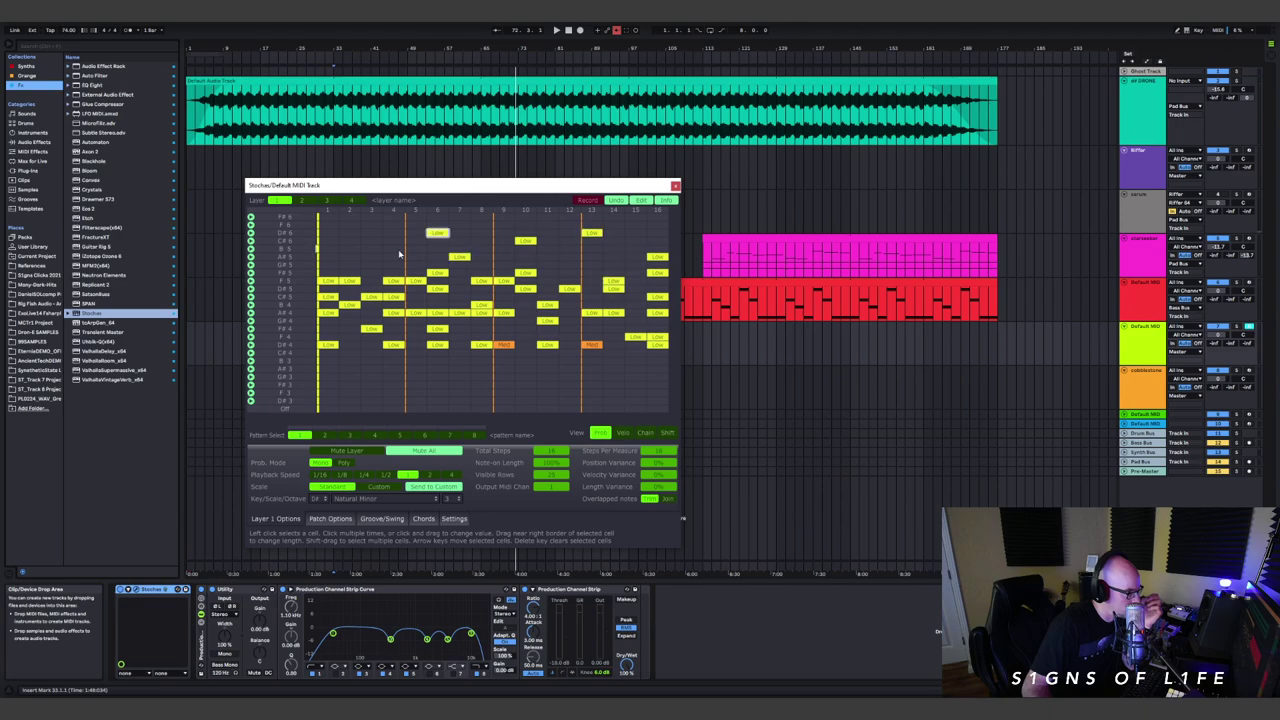
click(393, 249)
click(349, 257)
click(328, 241)
- Rename the lime track stochas and set the cobblestone track's MIDI input to the stochas track with the Stochas output and monitoring In
click(1152, 338)
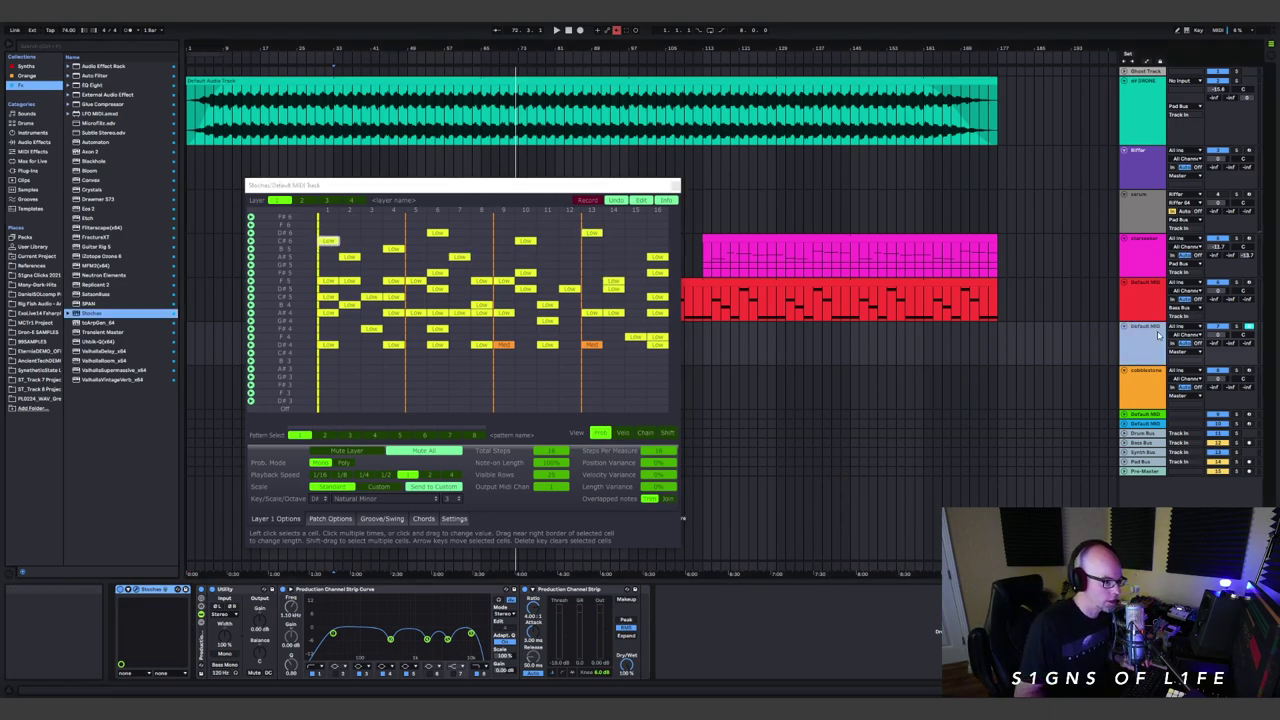
key(ctrl+r)
text(stochas)
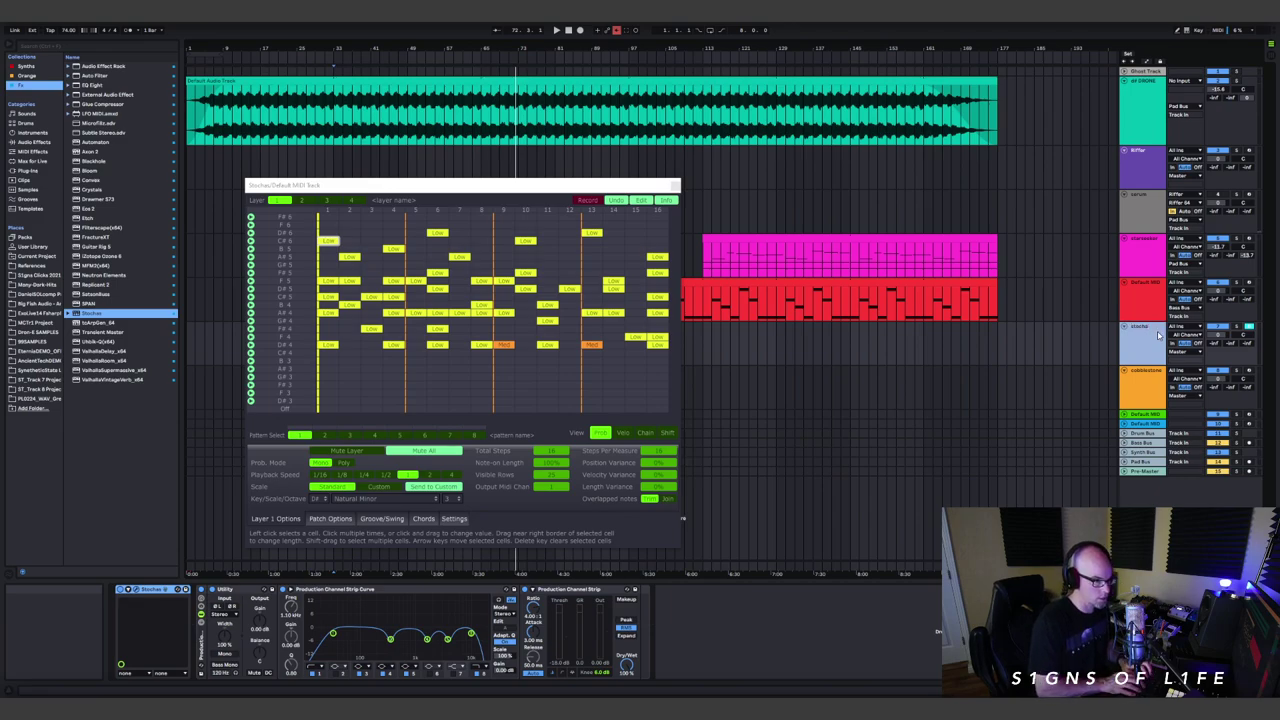
key(Return)
click(1183, 370)
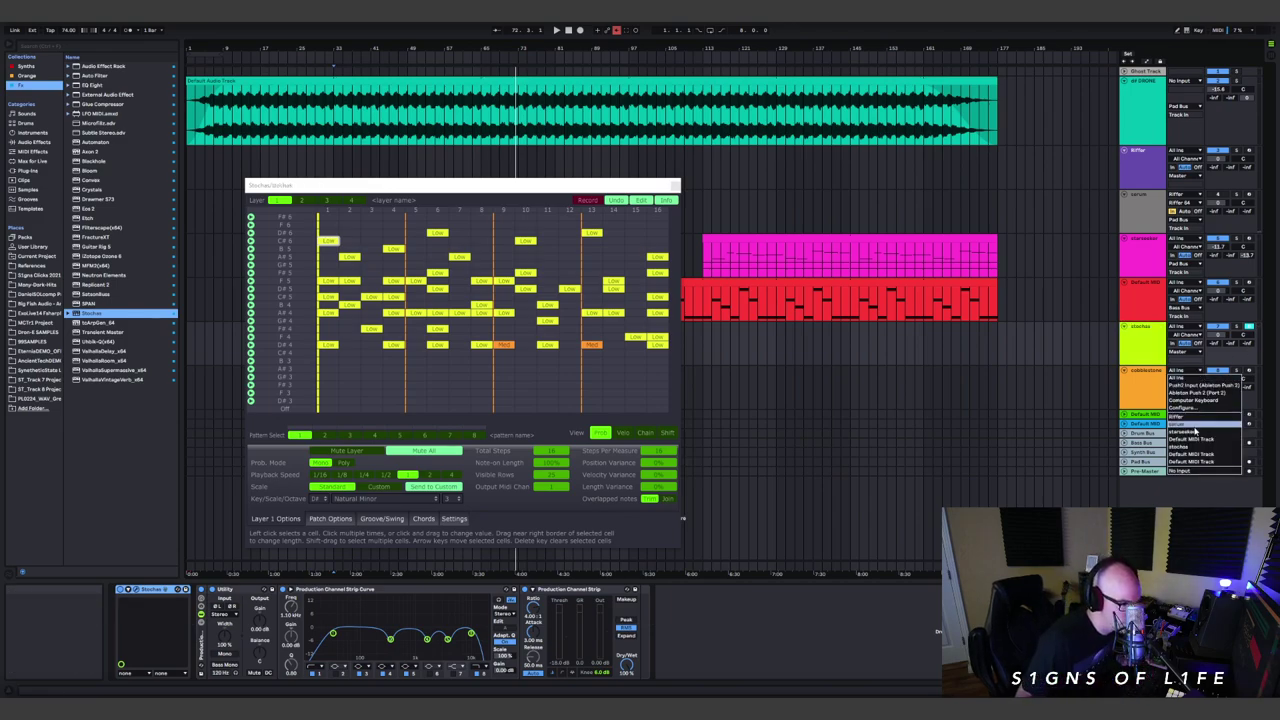
click(1193, 448)
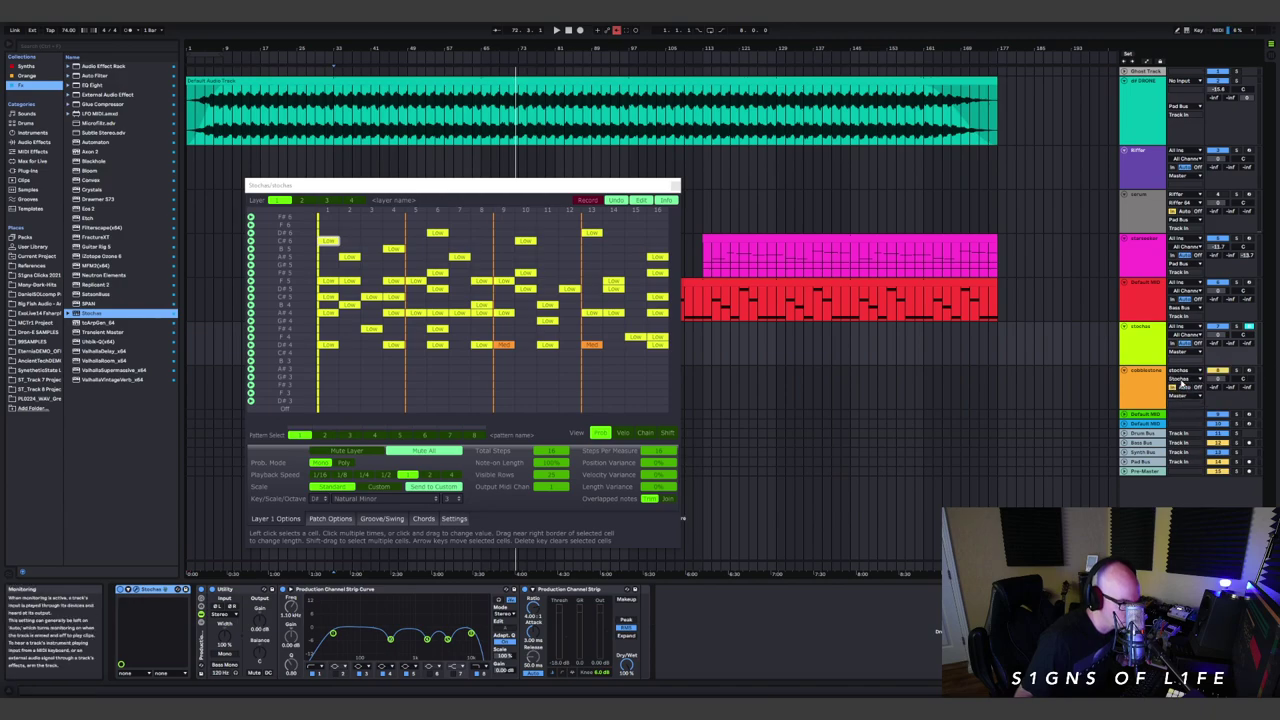
- Load the Cobblestones preset into Serum on the cobblestone track and close the plug-in windows
click(1142, 377)
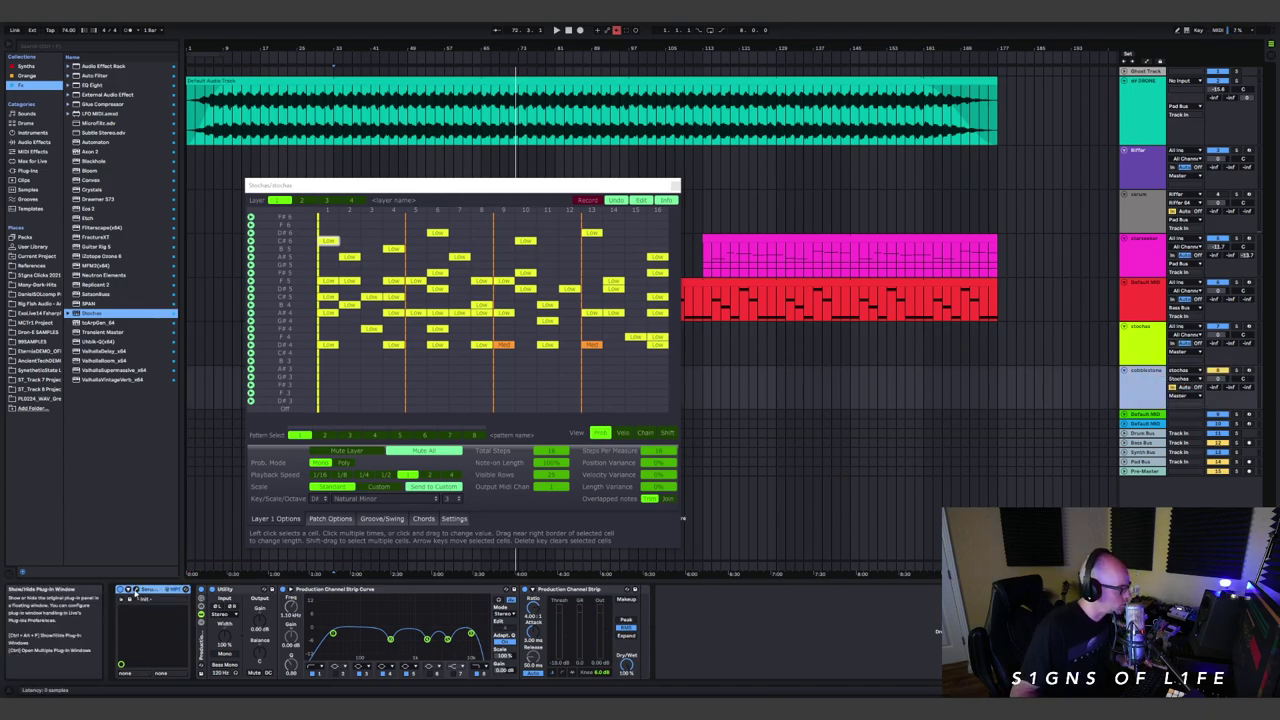
click(519, 177)
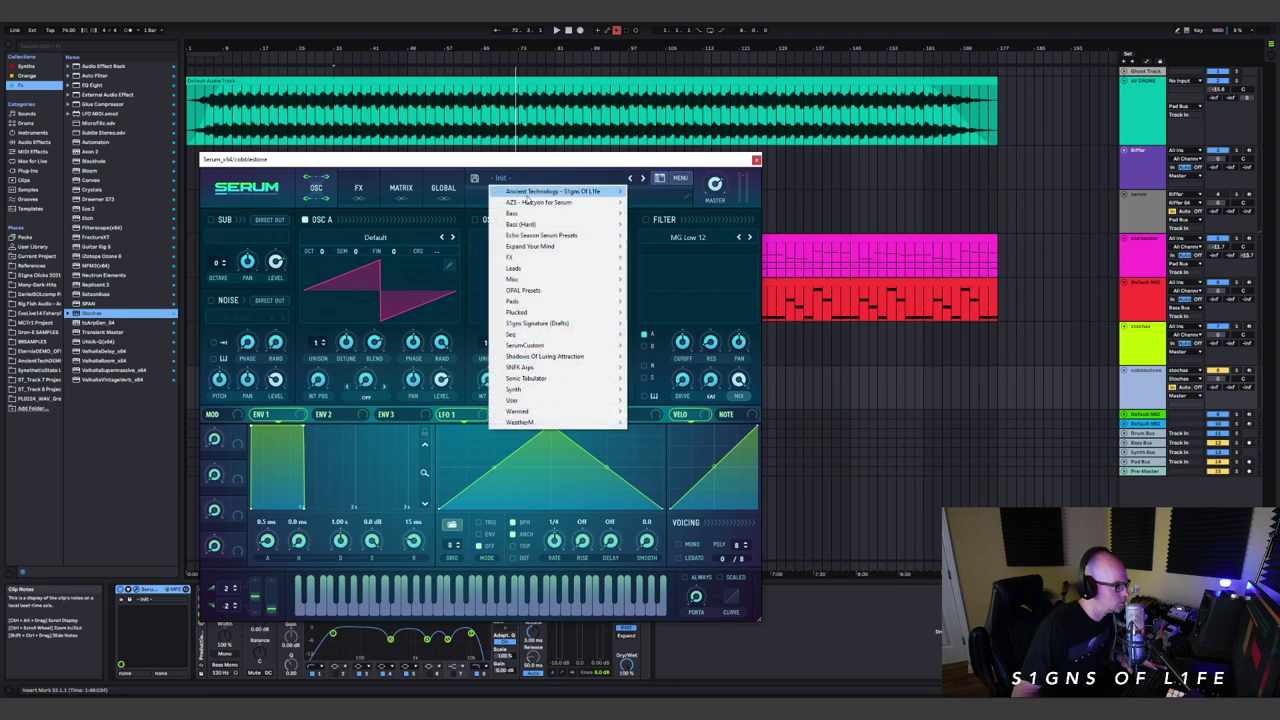
mouse_move(560, 191)
click(704, 393)
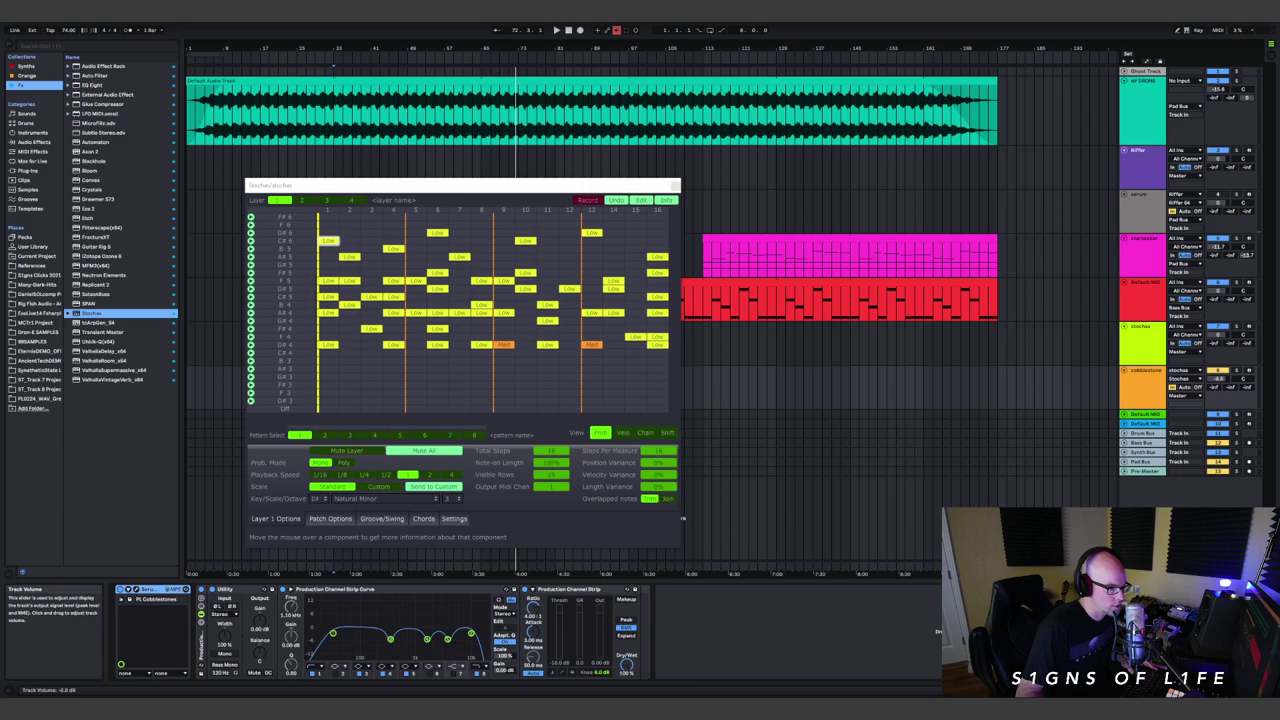
click(677, 186)
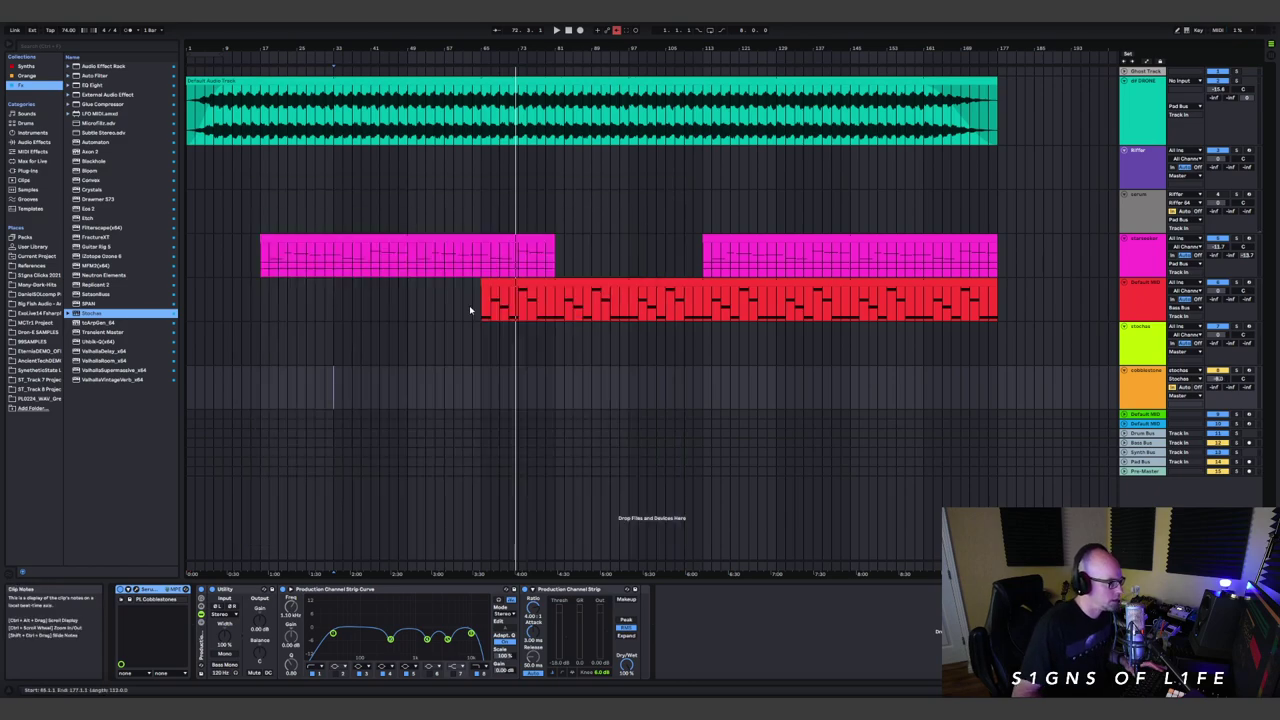
- Play from bar 65 and route the cobblestone track's output to the Synth Bus
click(481, 386)
key(space)
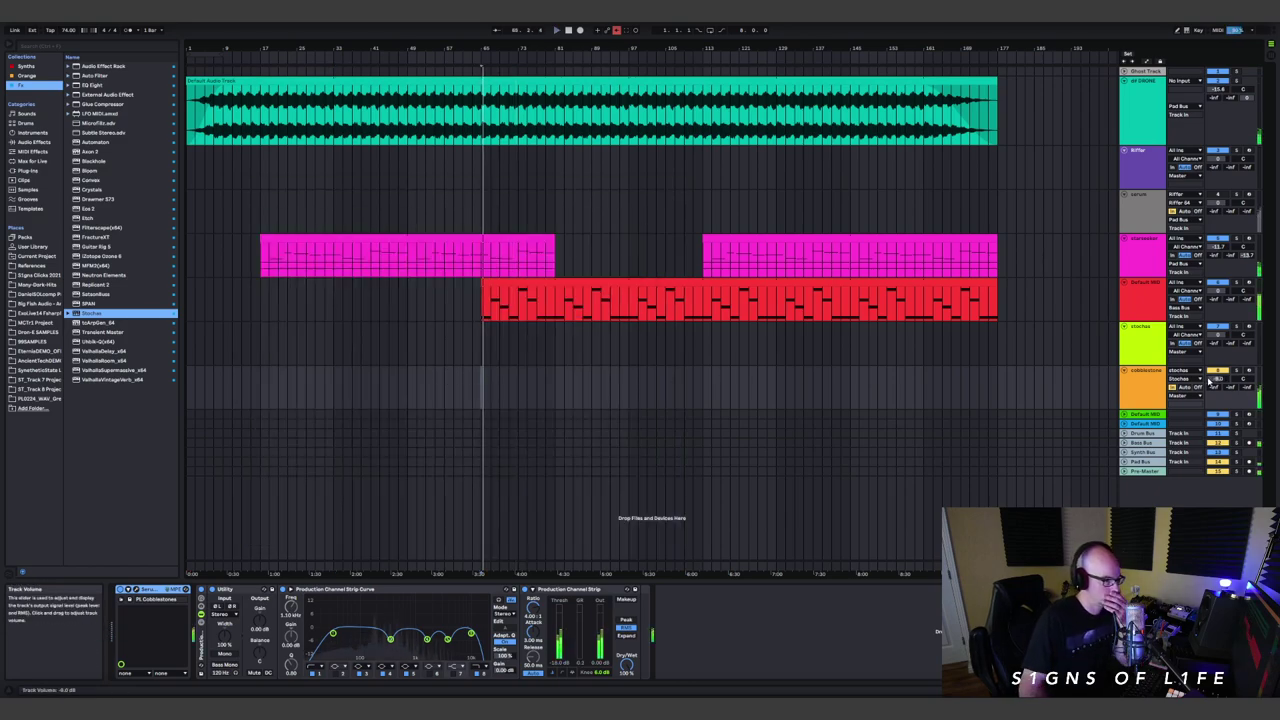
click(1199, 396)
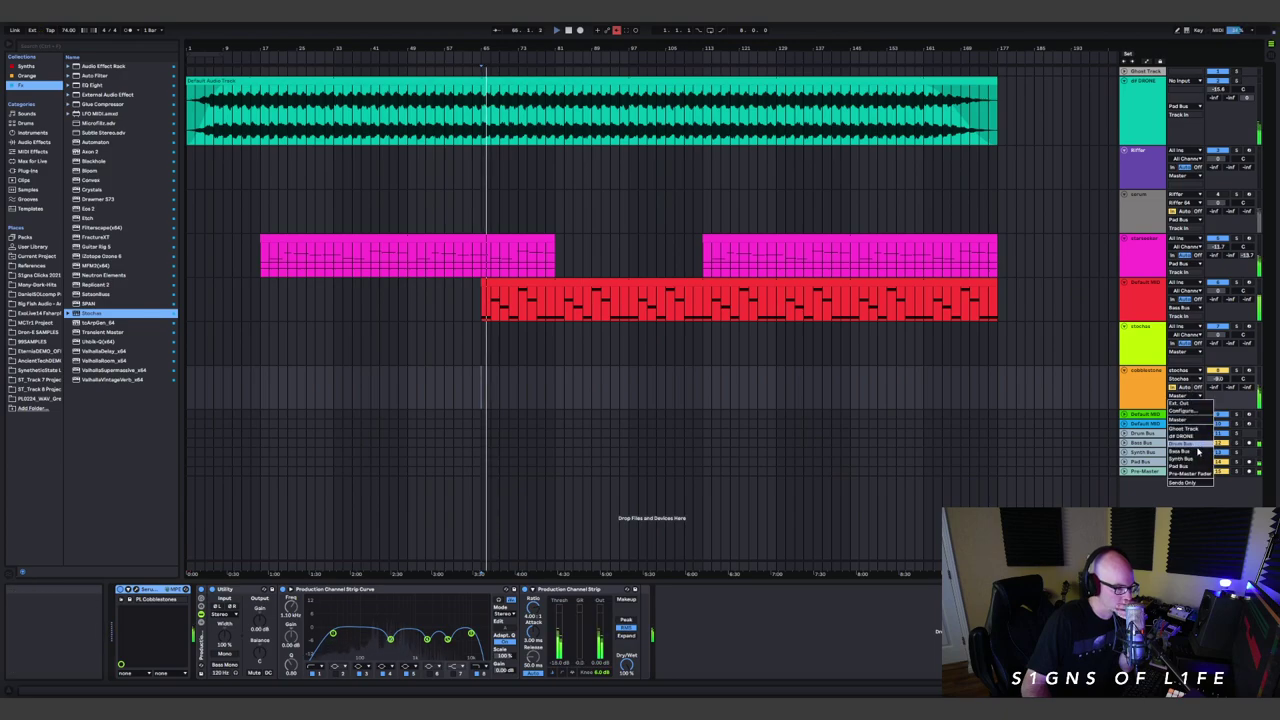
click(1195, 461)
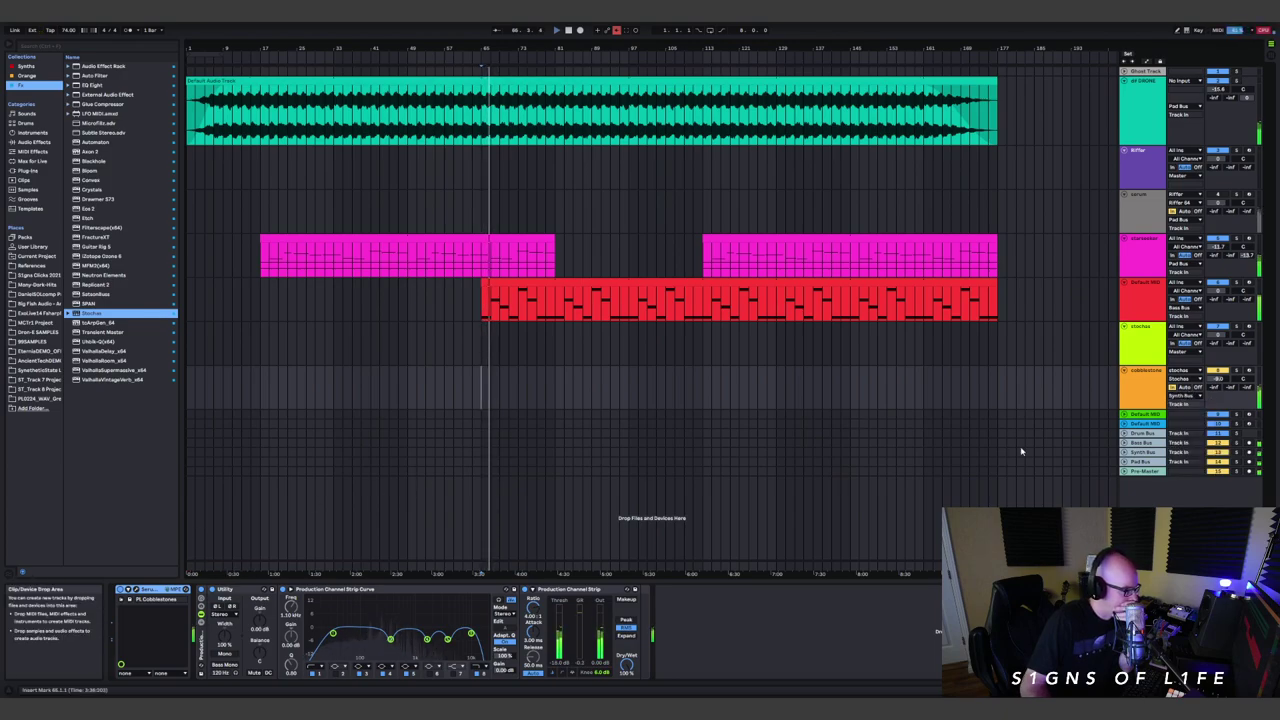
- Check the running Stochas pattern, fine-tune the cobblestone track's volume and reopen the Stochas window
click(1150, 337)
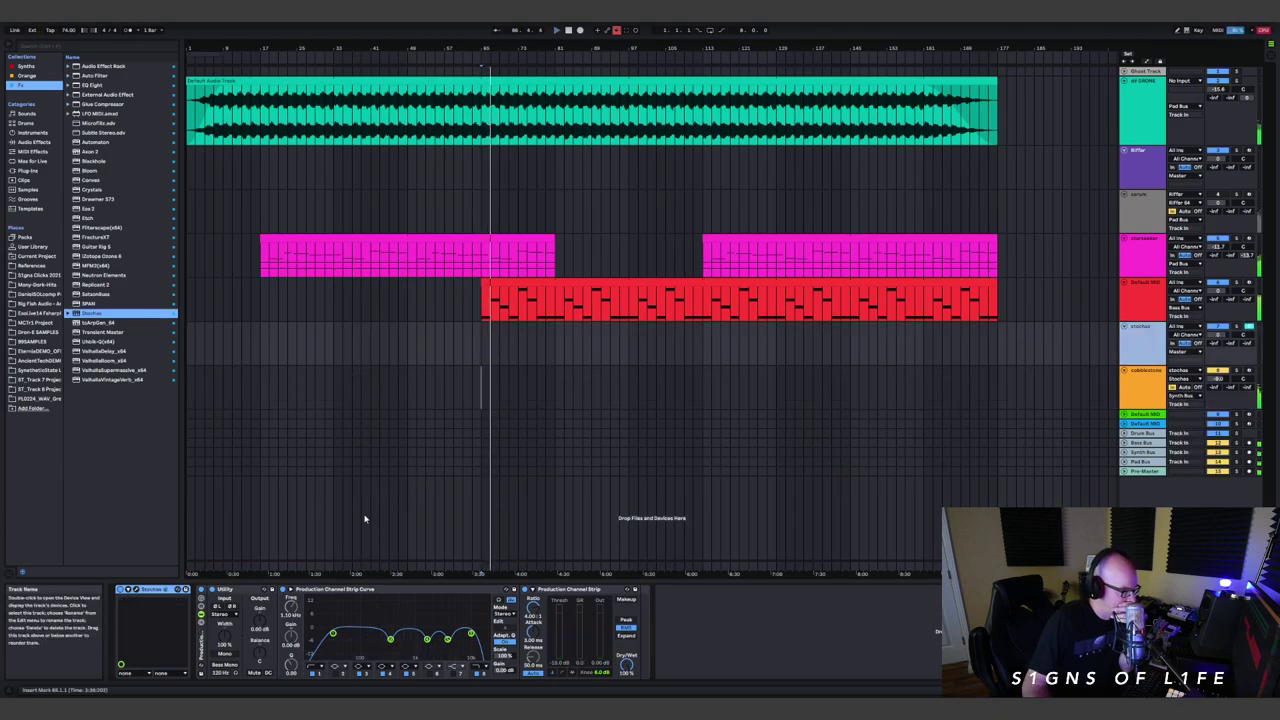
click(128, 589)
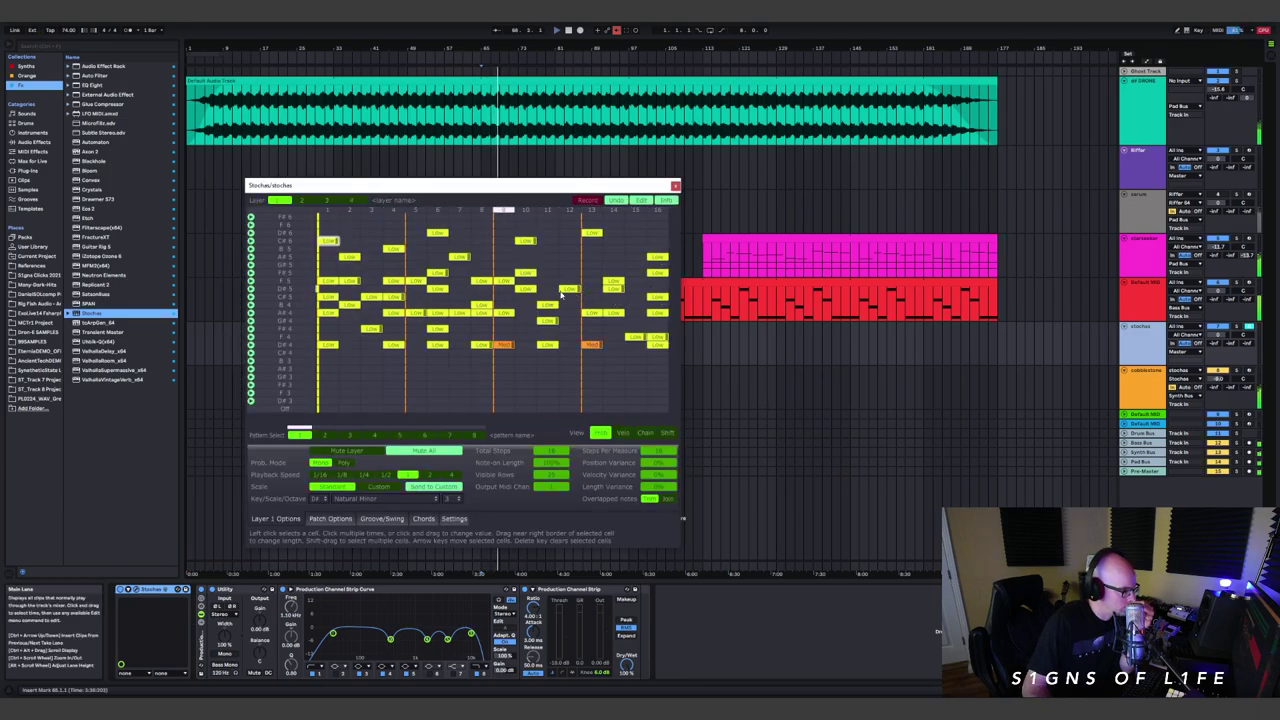
click(674, 186)
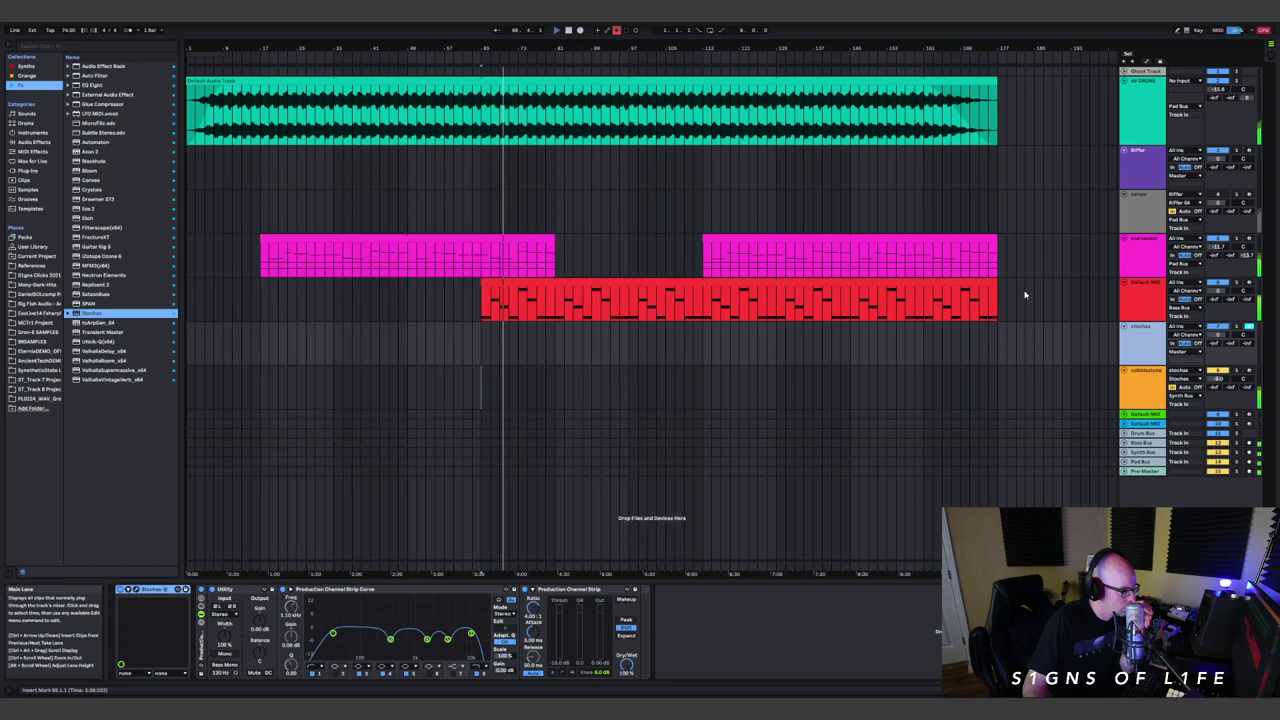
drag(1218, 378, 1218, 376)
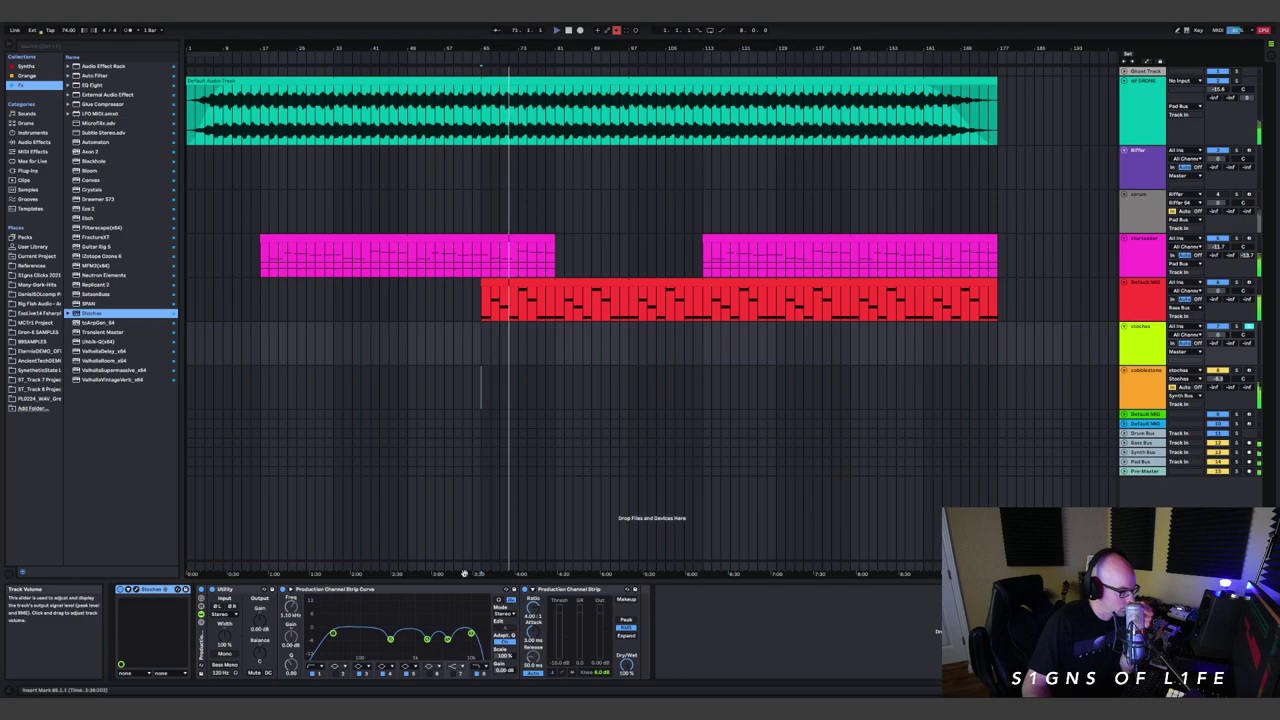
click(136, 592)
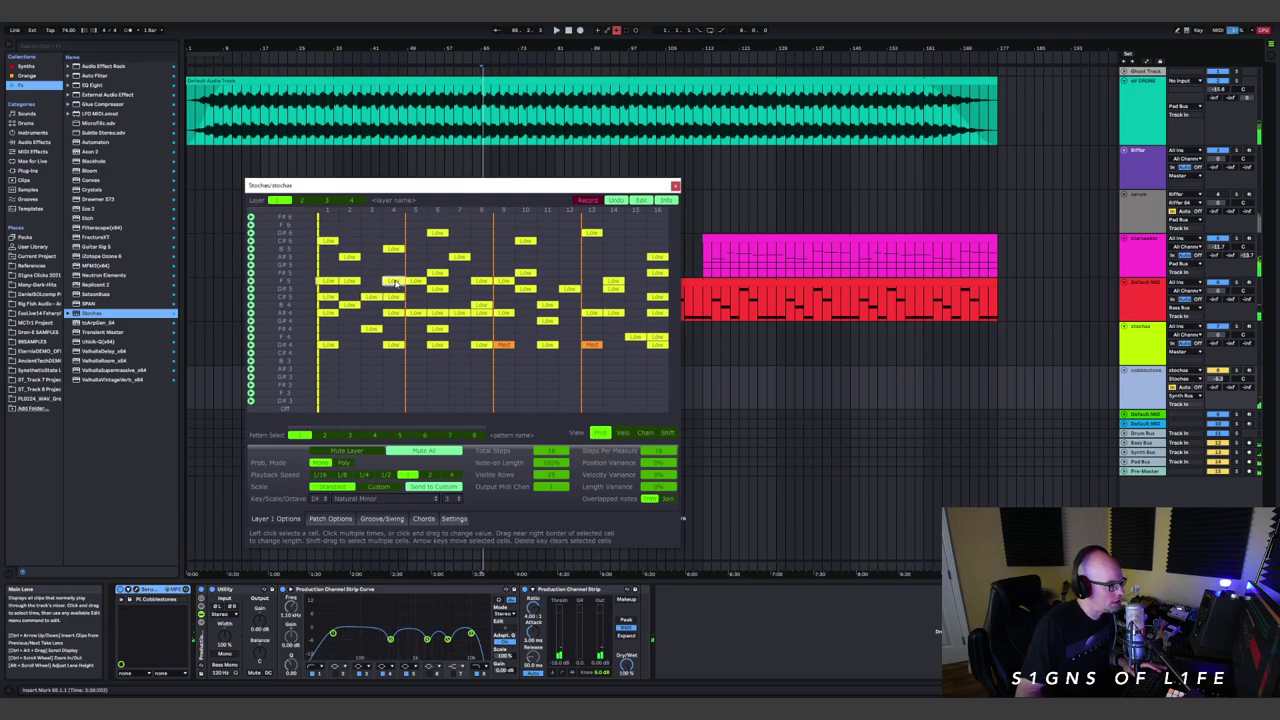
- Play the Stochas pattern and add a D#5 note at step 2 with Med probability
key(space)
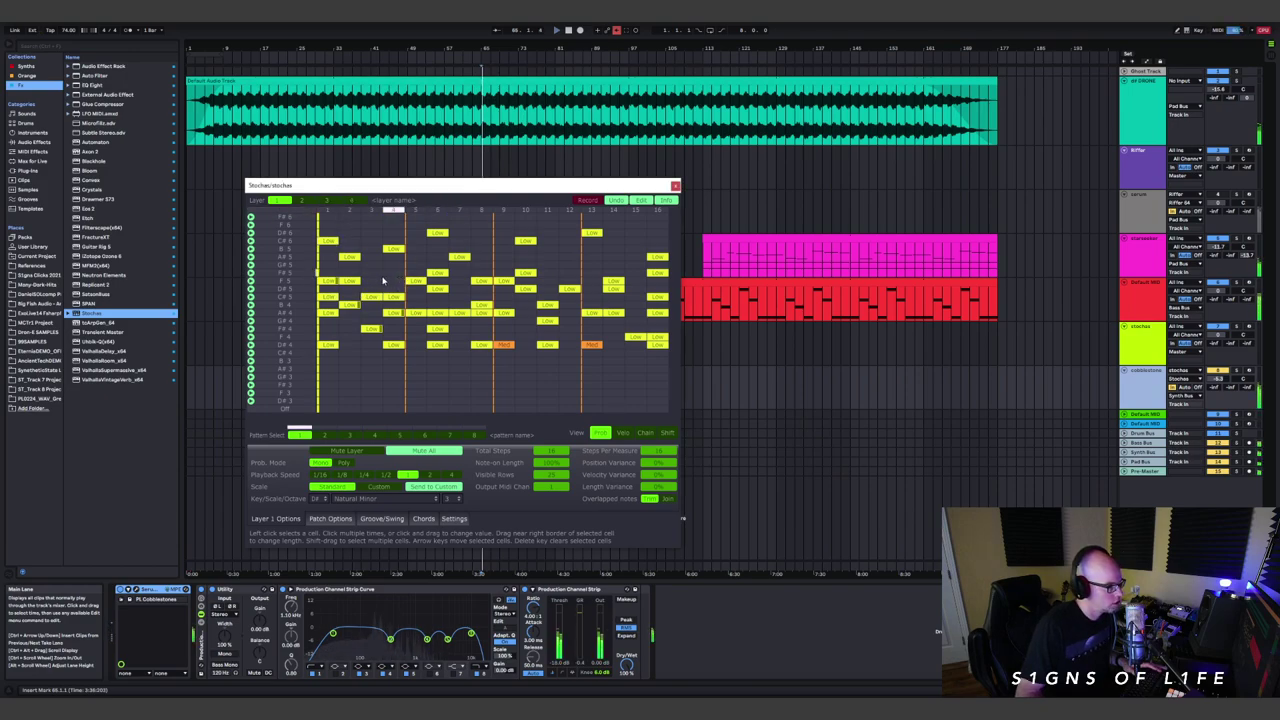
click(348, 257)
click(348, 257)
click(350, 282)
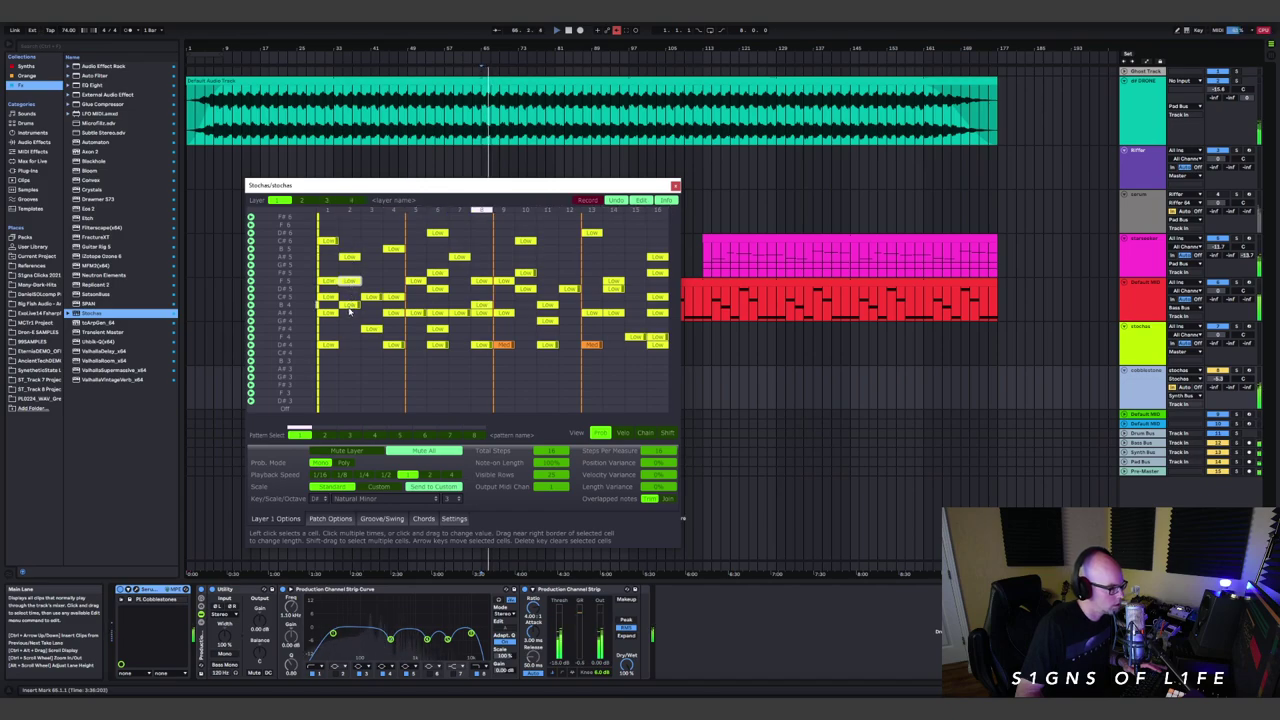
click(353, 288)
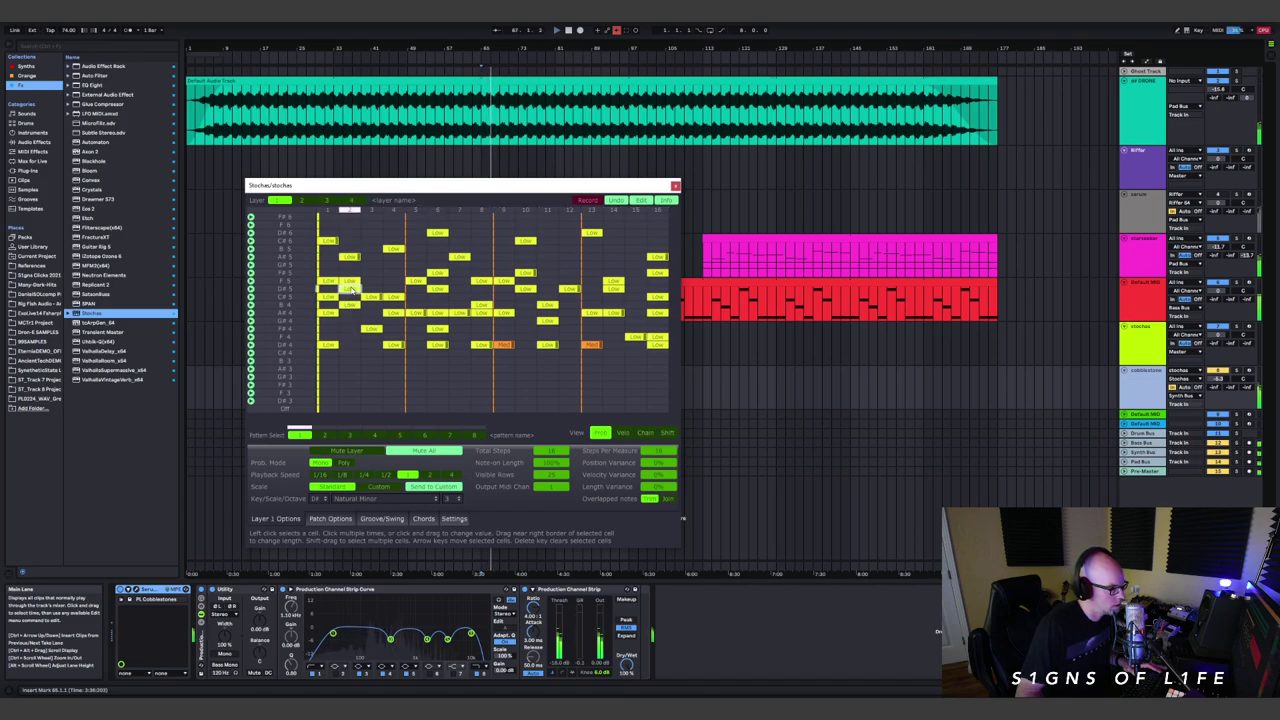
click(353, 288)
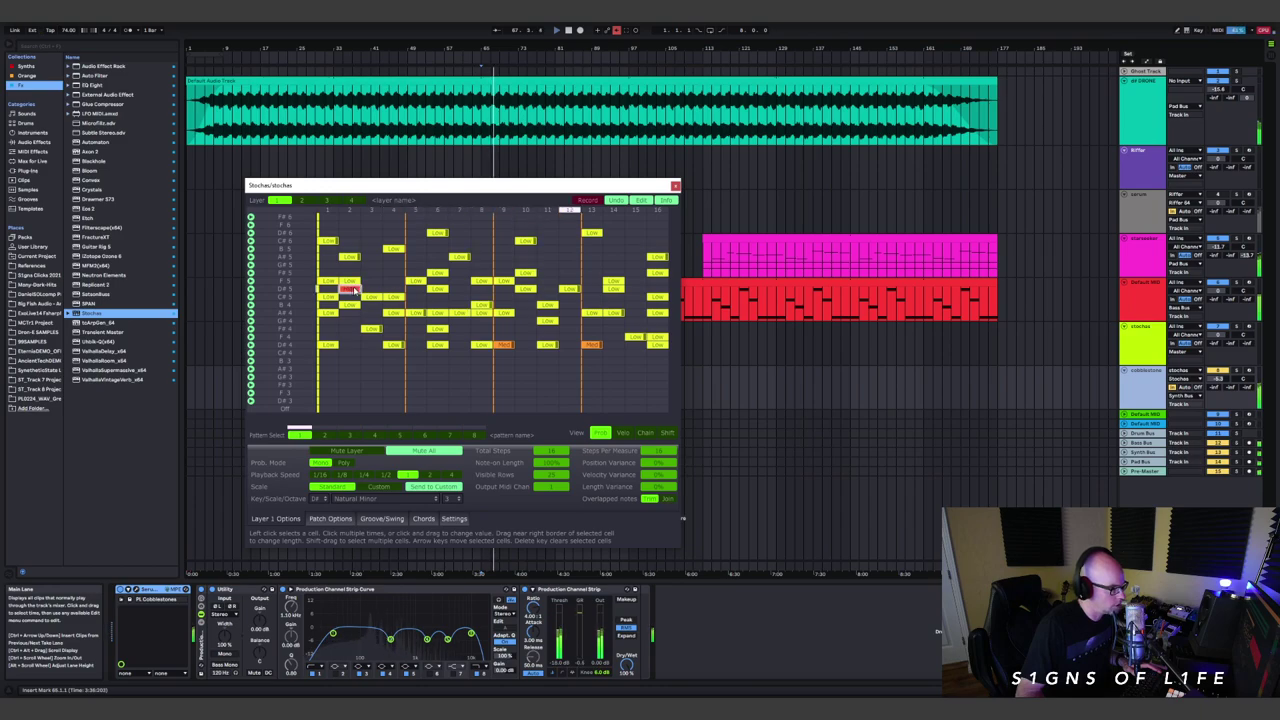
click(355, 291)
click(356, 293)
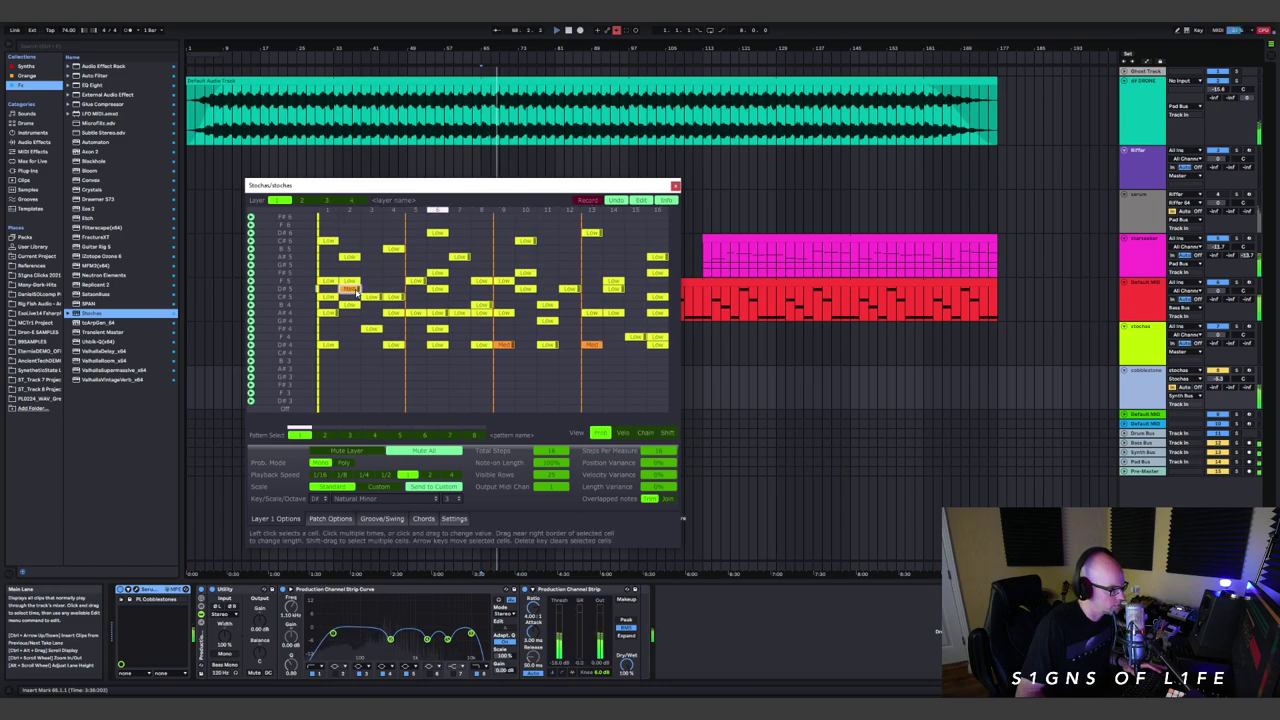
- Add Med-probability D#5 notes at steps 5 and 9 and Low ones at steps 13 and 15, then close Stochas
click(424, 290)
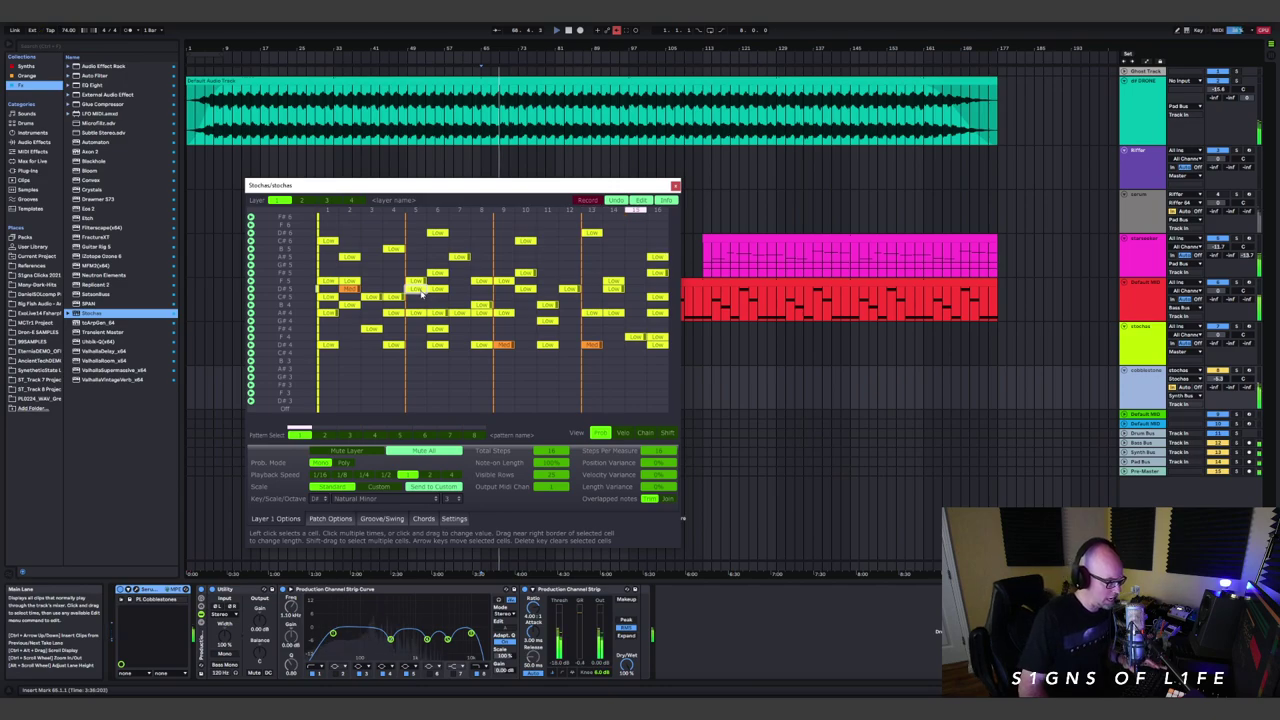
click(502, 291)
click(503, 291)
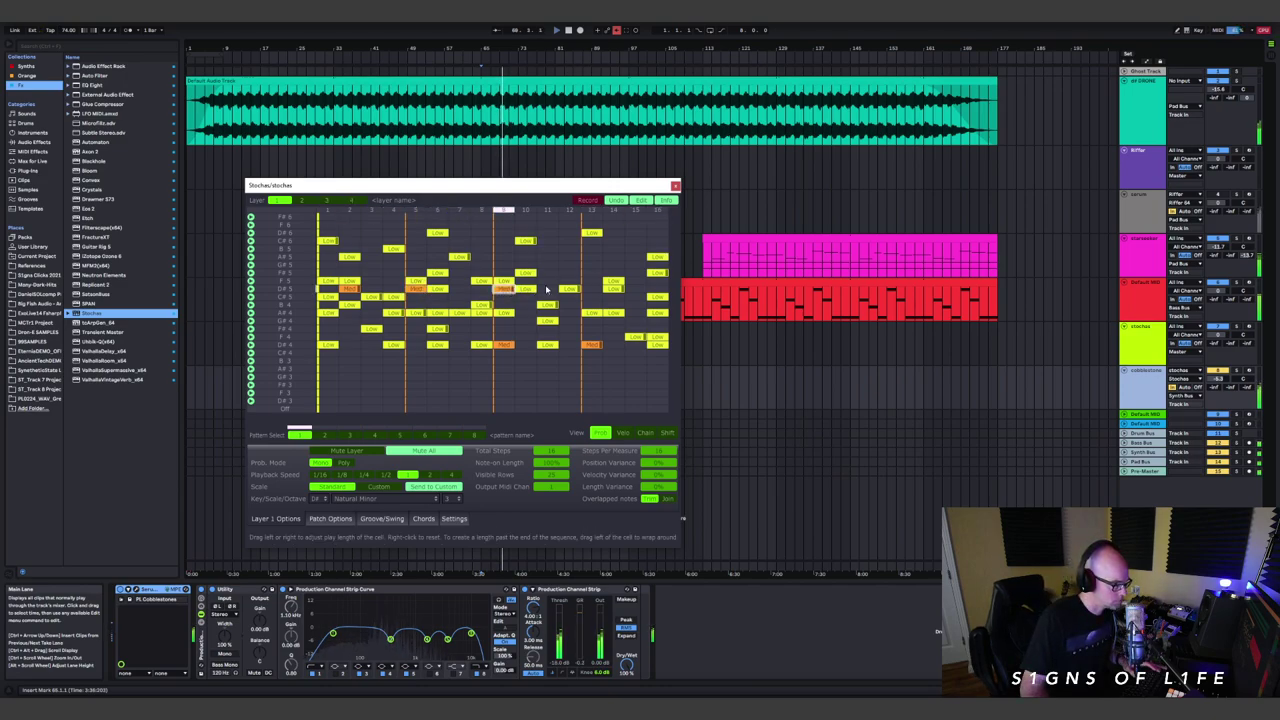
click(591, 290)
click(635, 290)
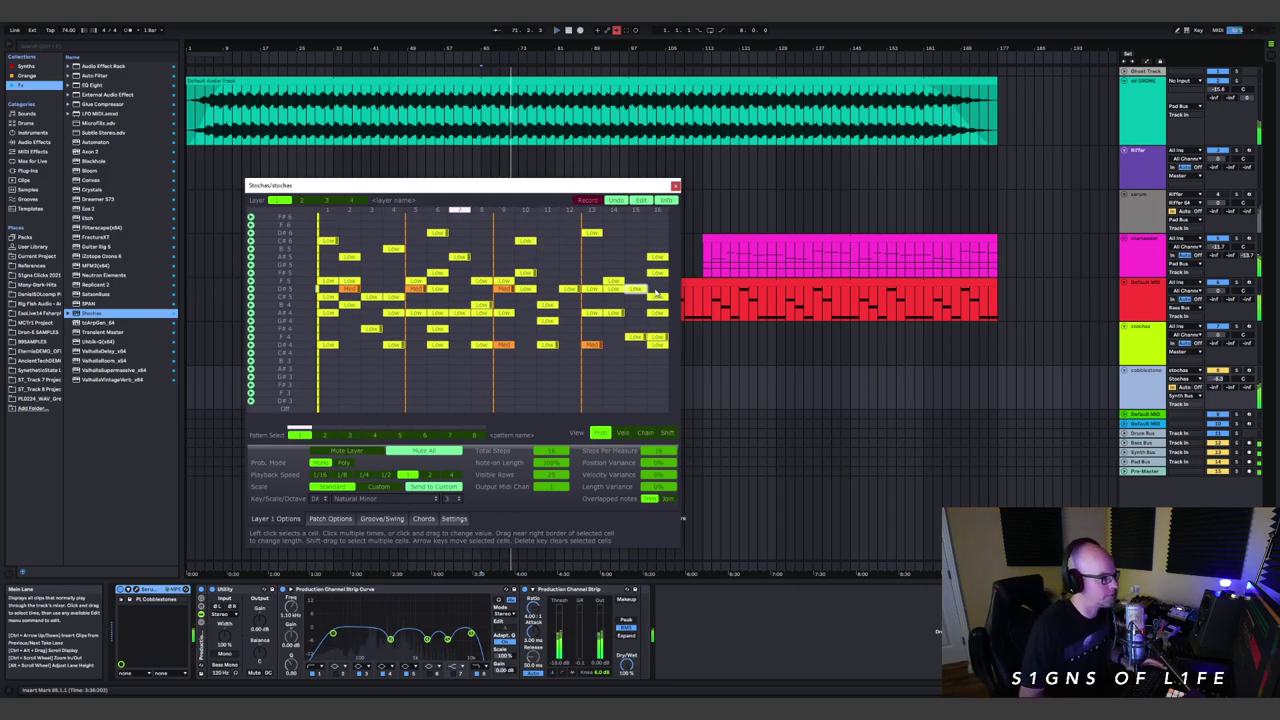
click(675, 186)
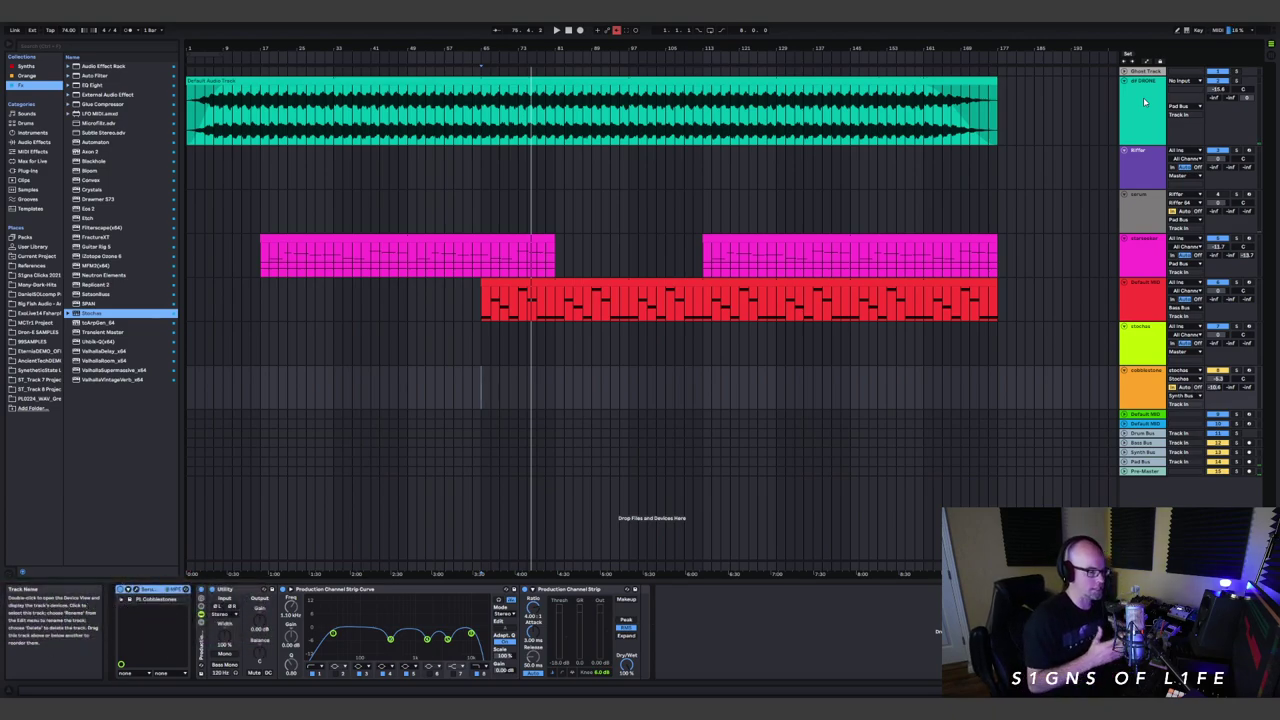
- Play the arrangement and unfold the green and blue Default MIDI tracks below cobblestone
key(space)
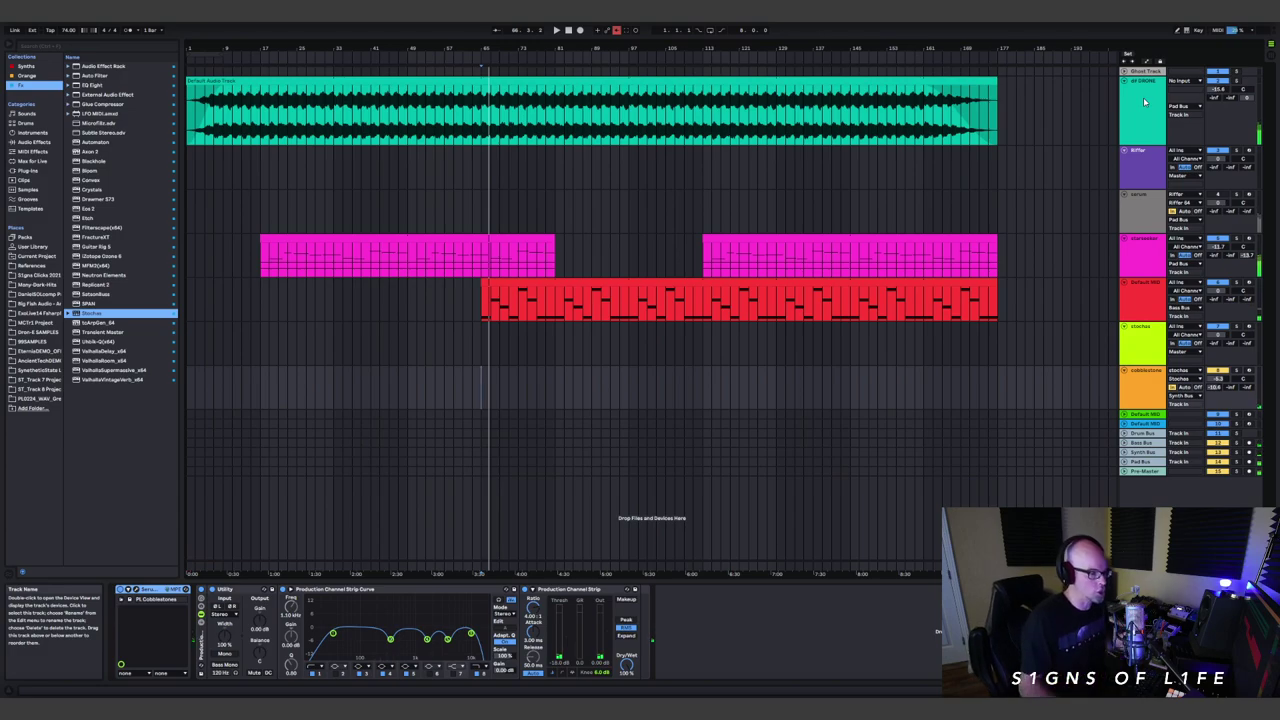
click(1124, 414)
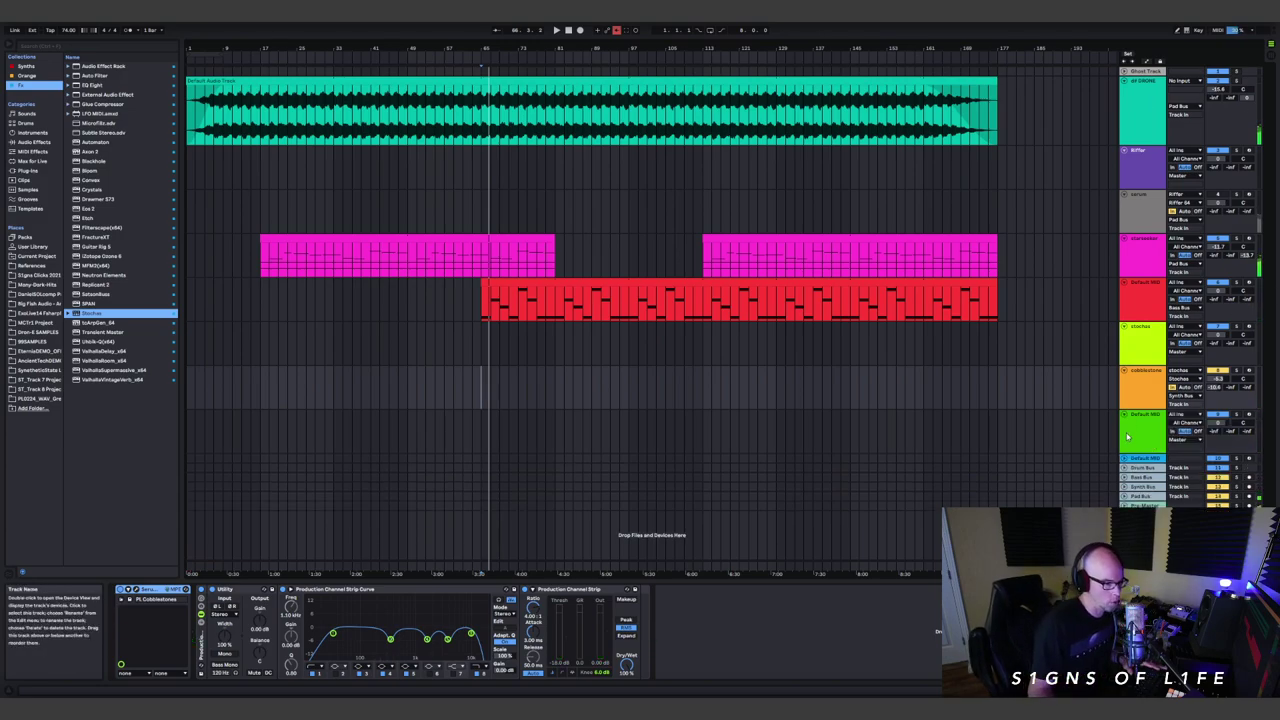
key(ctrl+shift+t)
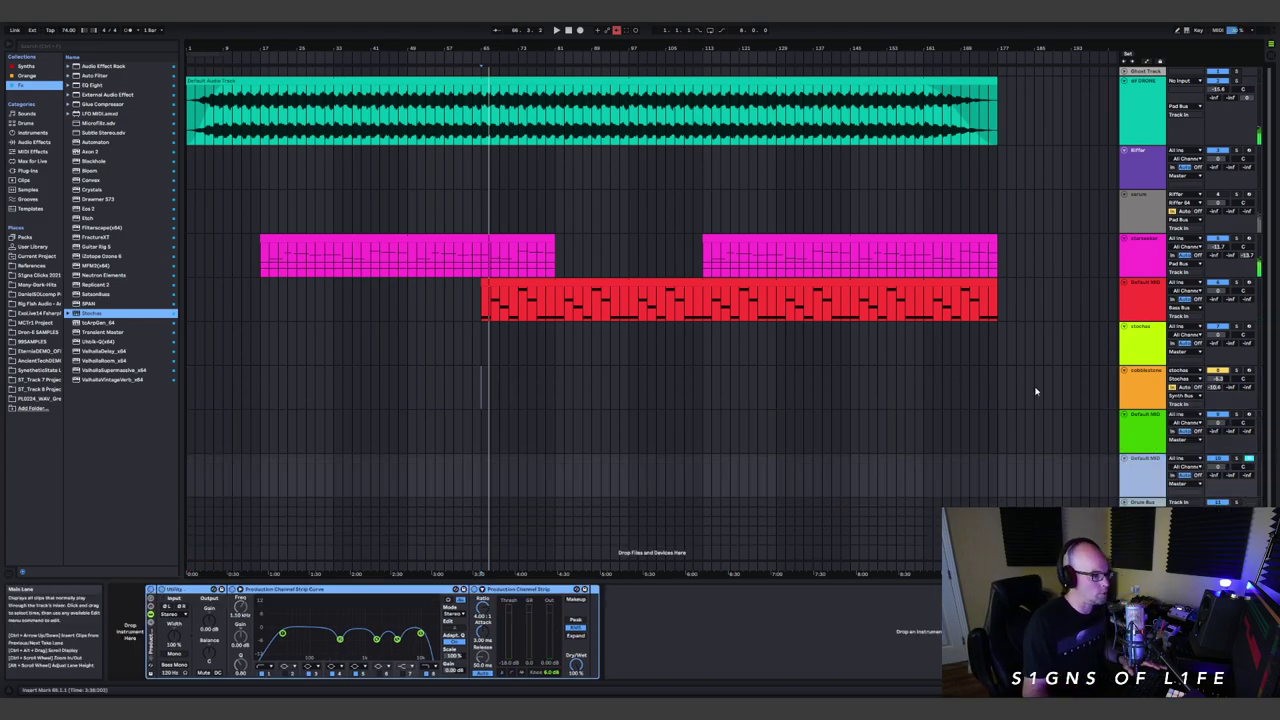
- Set the start position to bar 81 and arm the cobblestone track for recording
click(560, 350)
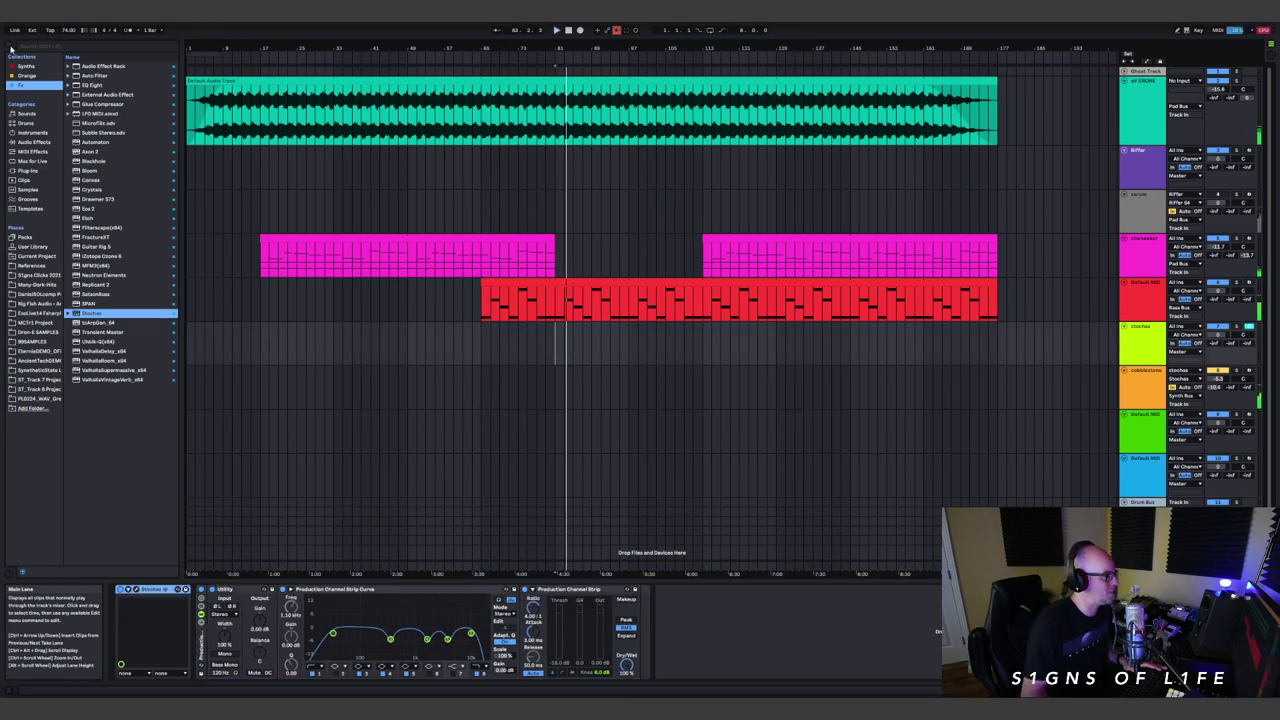
click(556, 345)
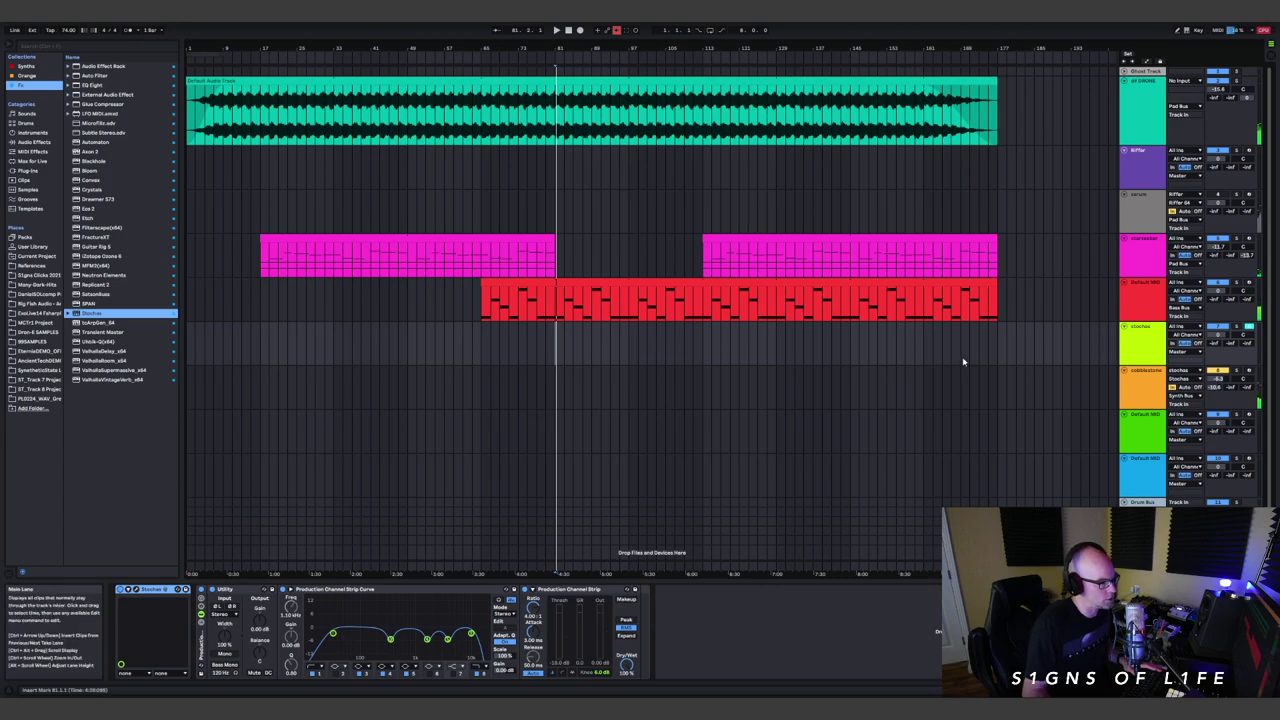
click(1248, 371)
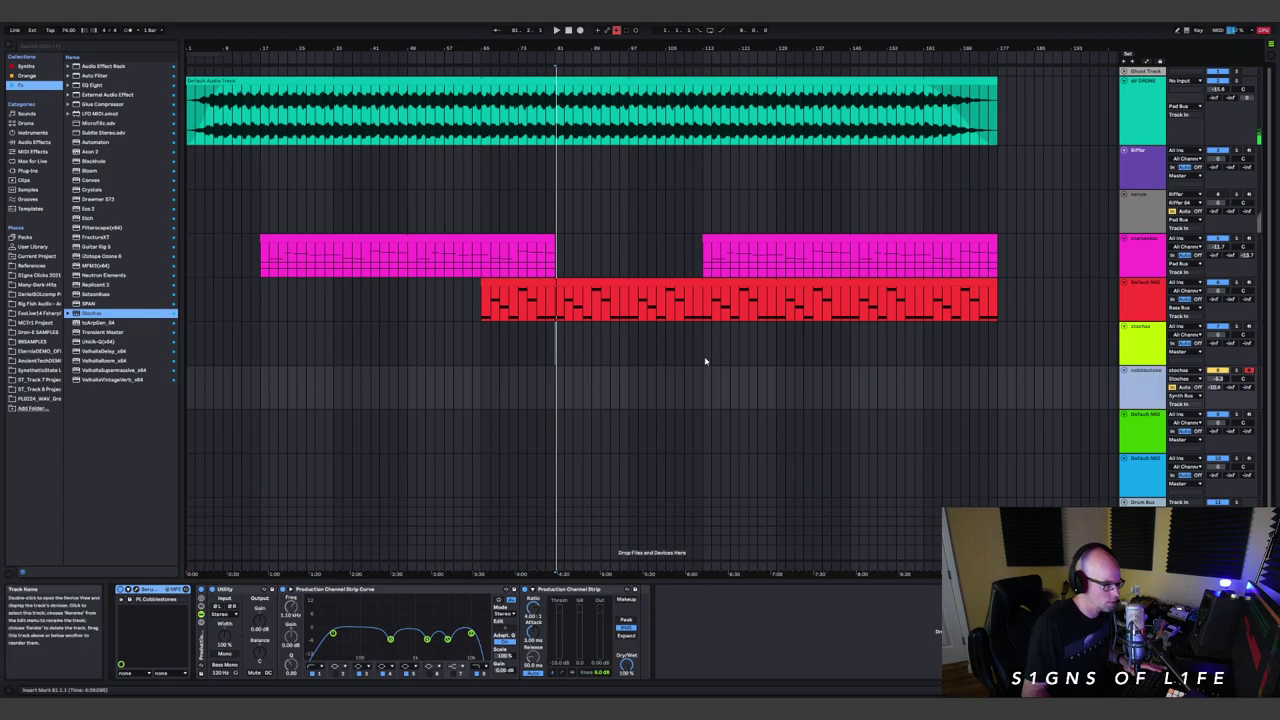
click(557, 393)
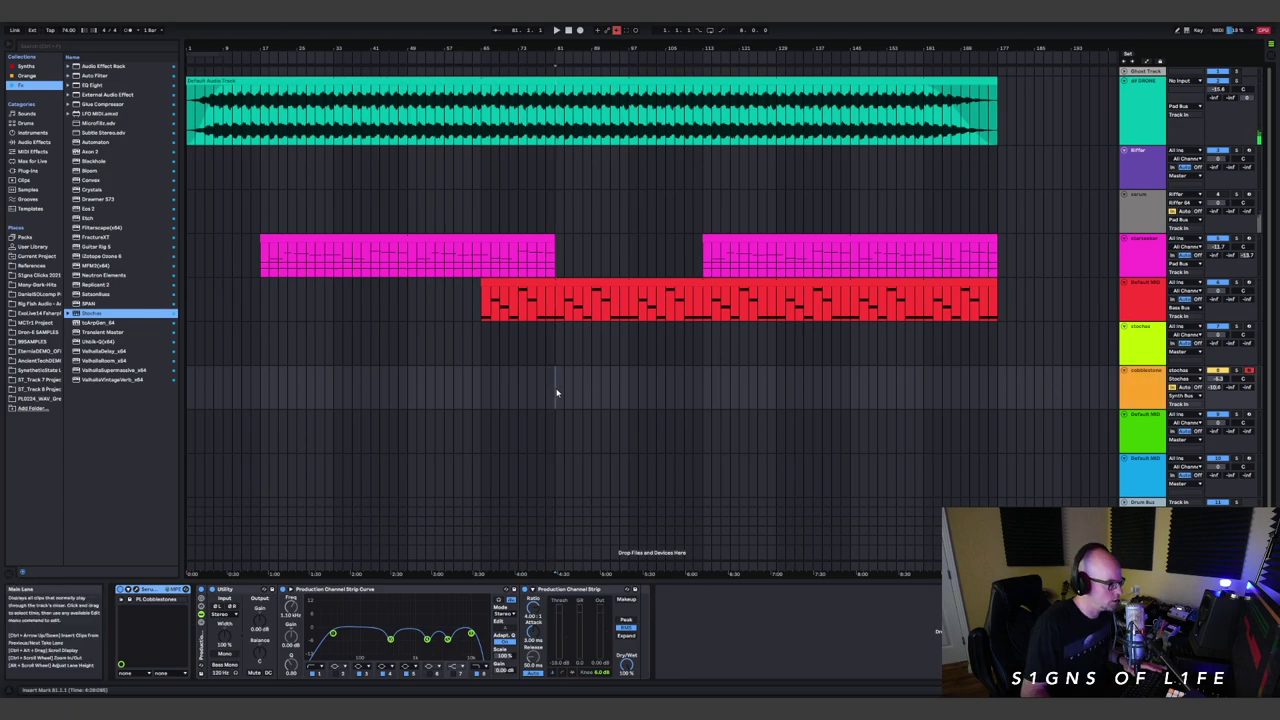
- Raise the tempo to 999 BPM and record the Stochas output onto the cobblestone track from bar 65
click(68, 30)
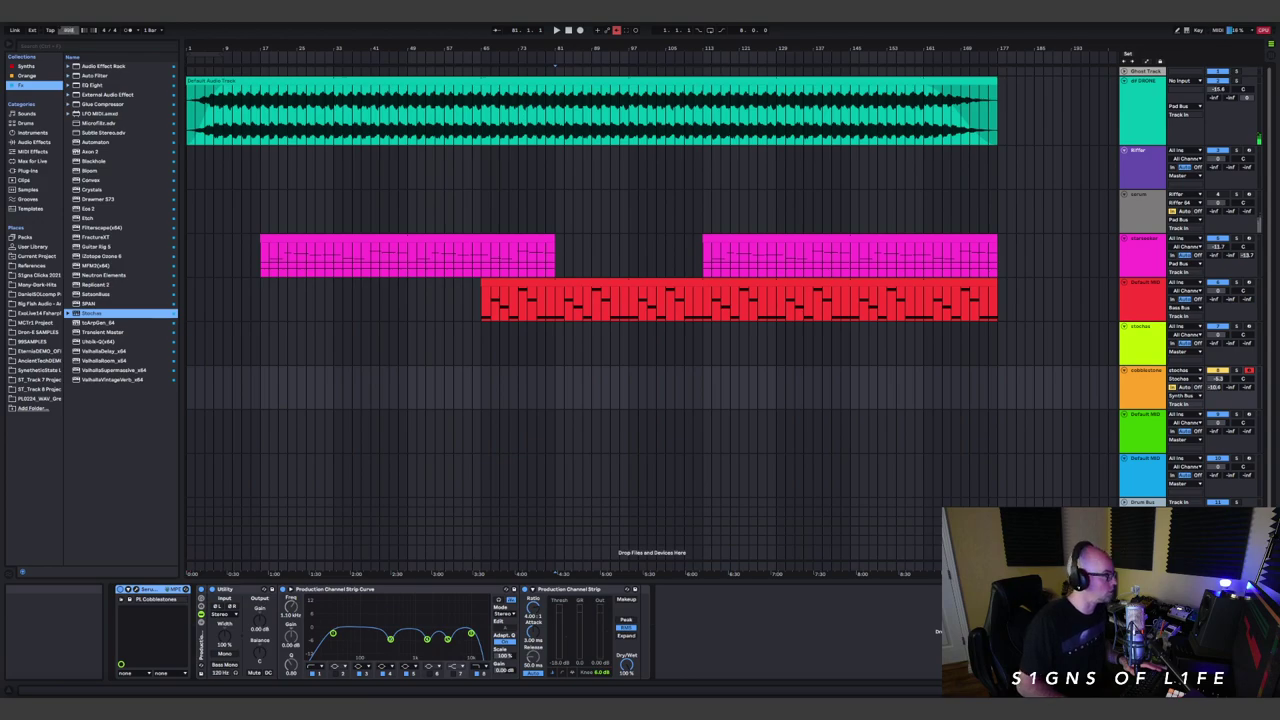
key(Return)
click(556, 396)
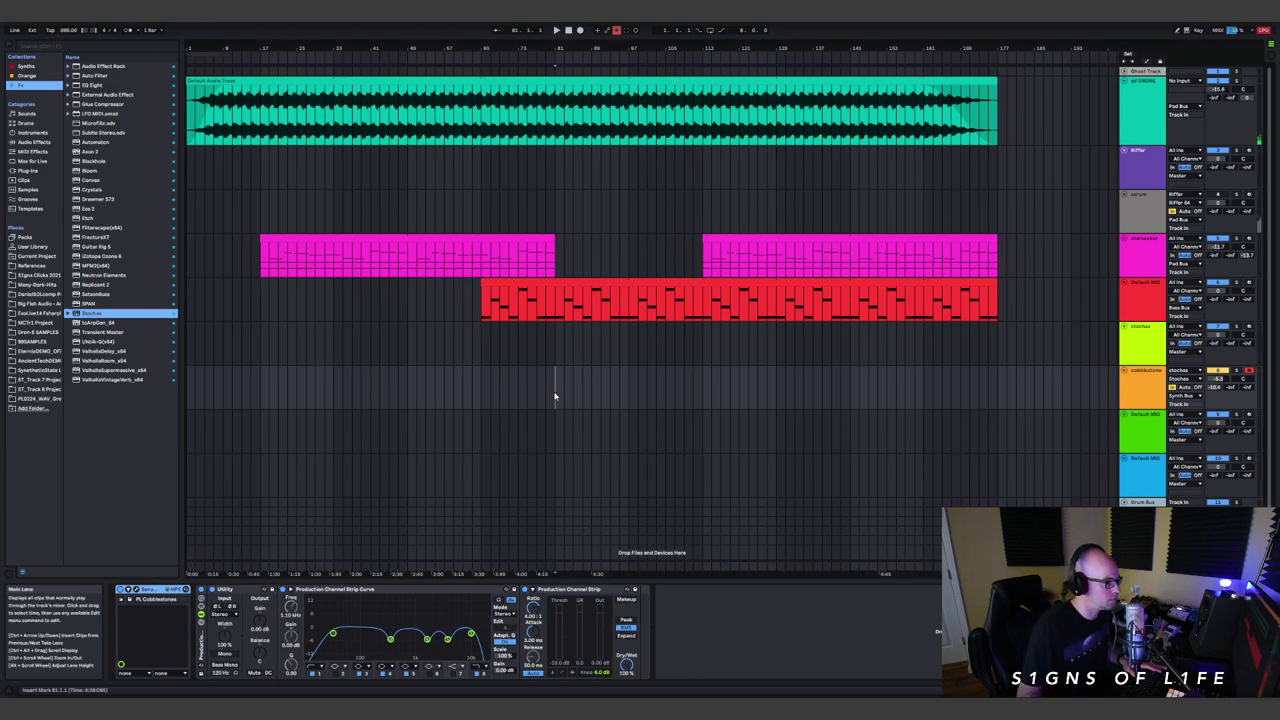
click(481, 397)
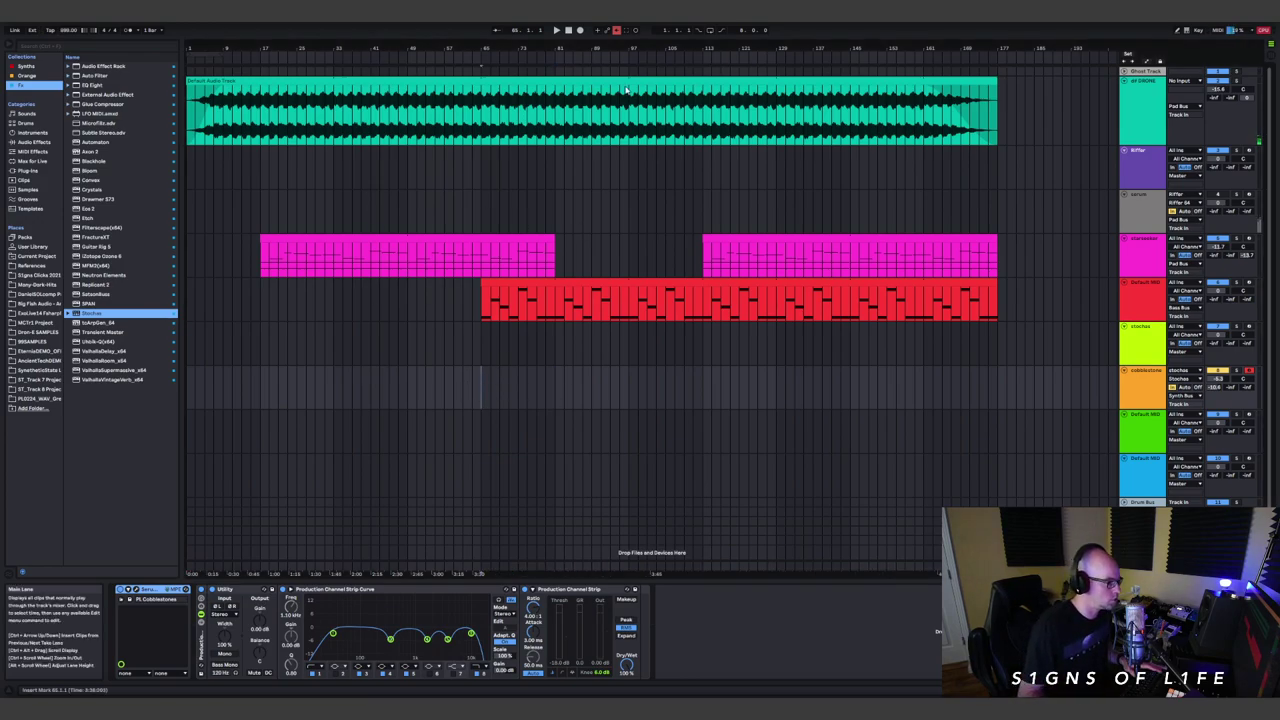
click(580, 30)
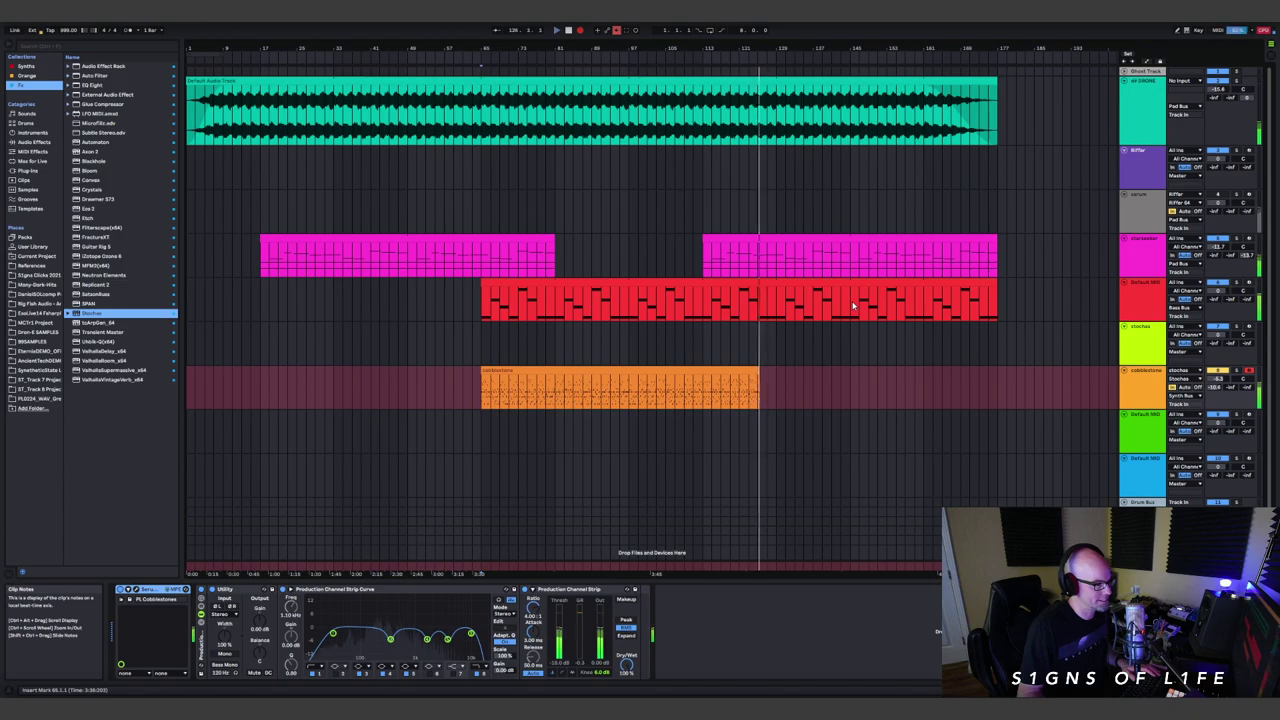
- Stop the recording, end the cobblestone clip at bar 129 and set the tempo to 74 BPM
key(F9)
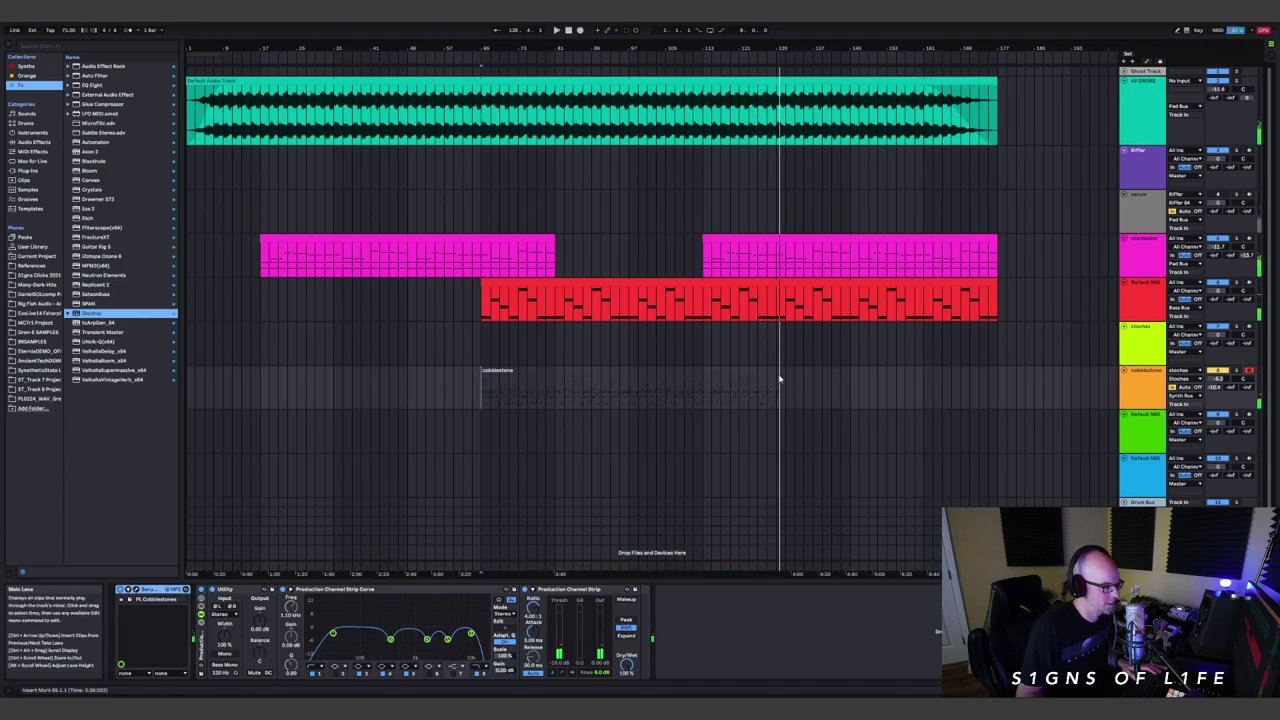
key(space)
click(774, 371)
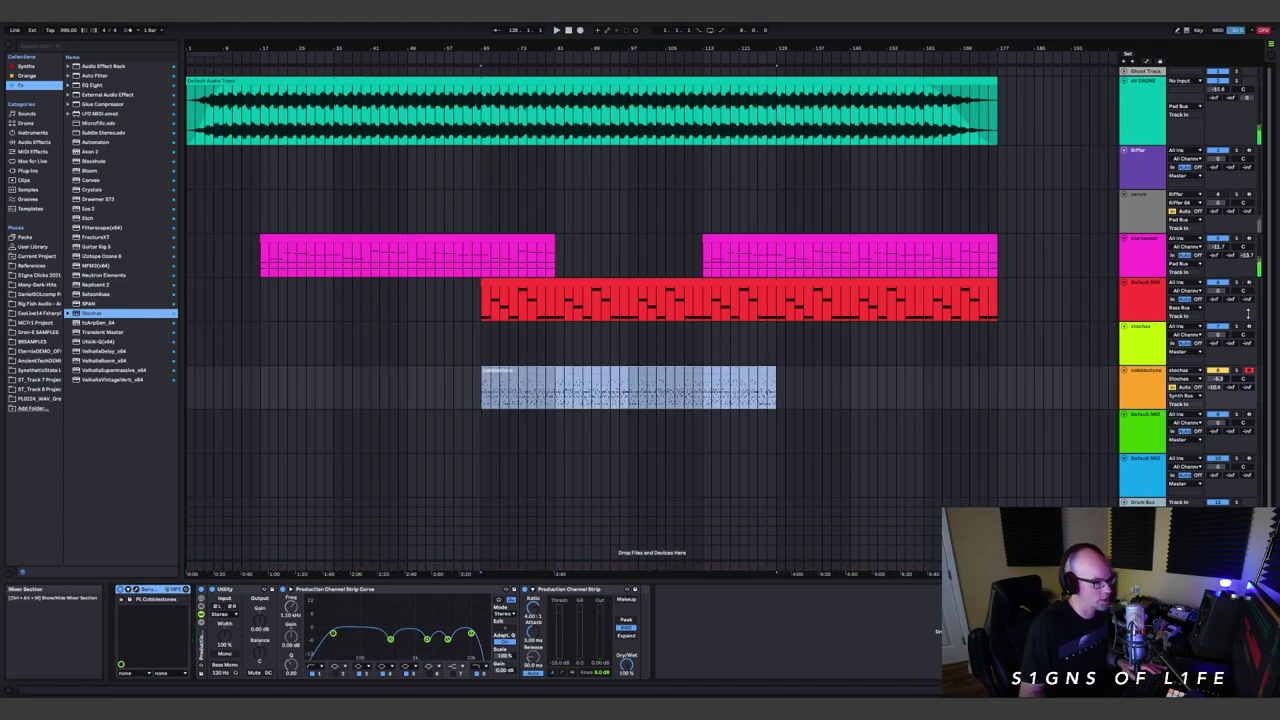
click(62, 31)
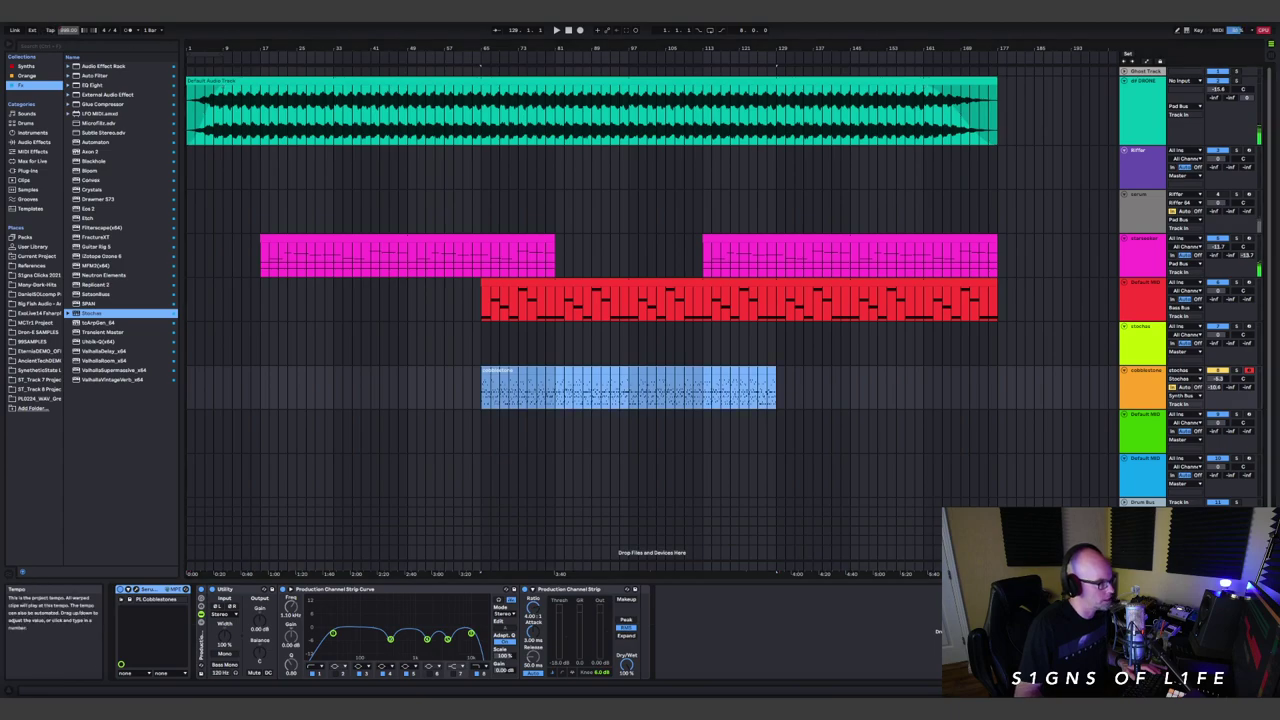
drag(62, 31, 62, 25)
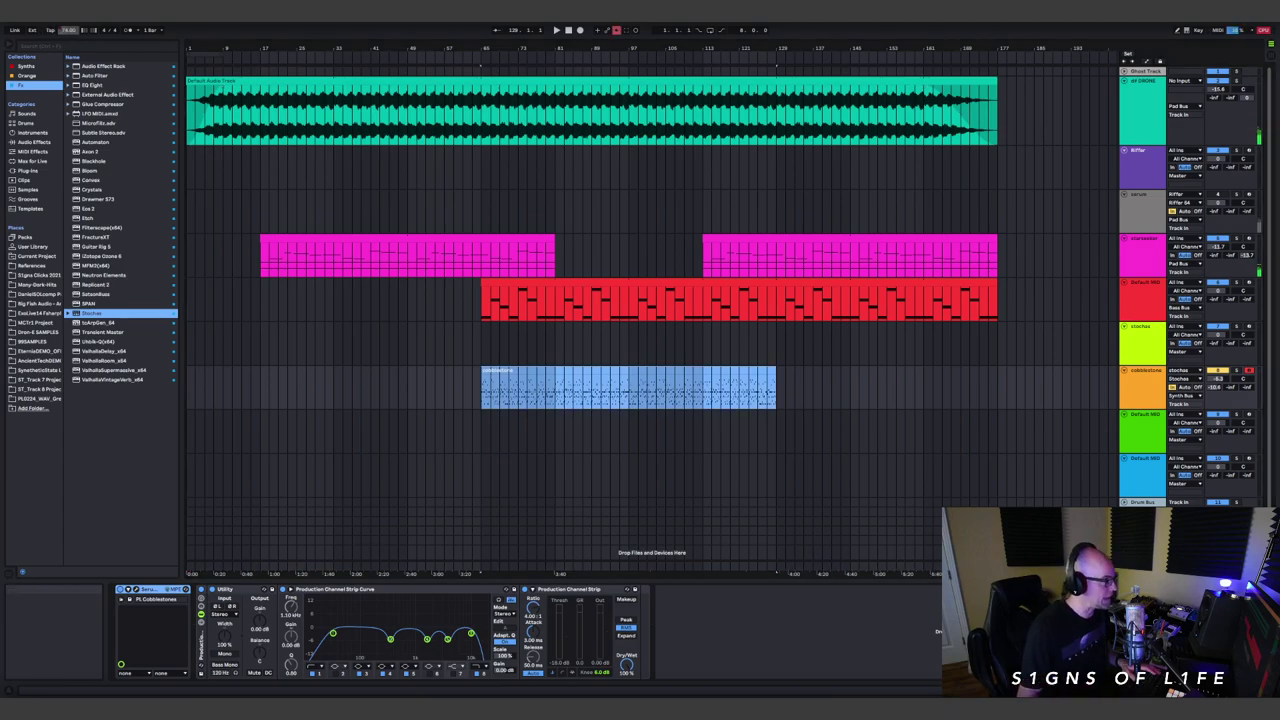
- Switch the cobblestone track's monitoring to Off, then deactivate and fold the stochas track
click(1199, 391)
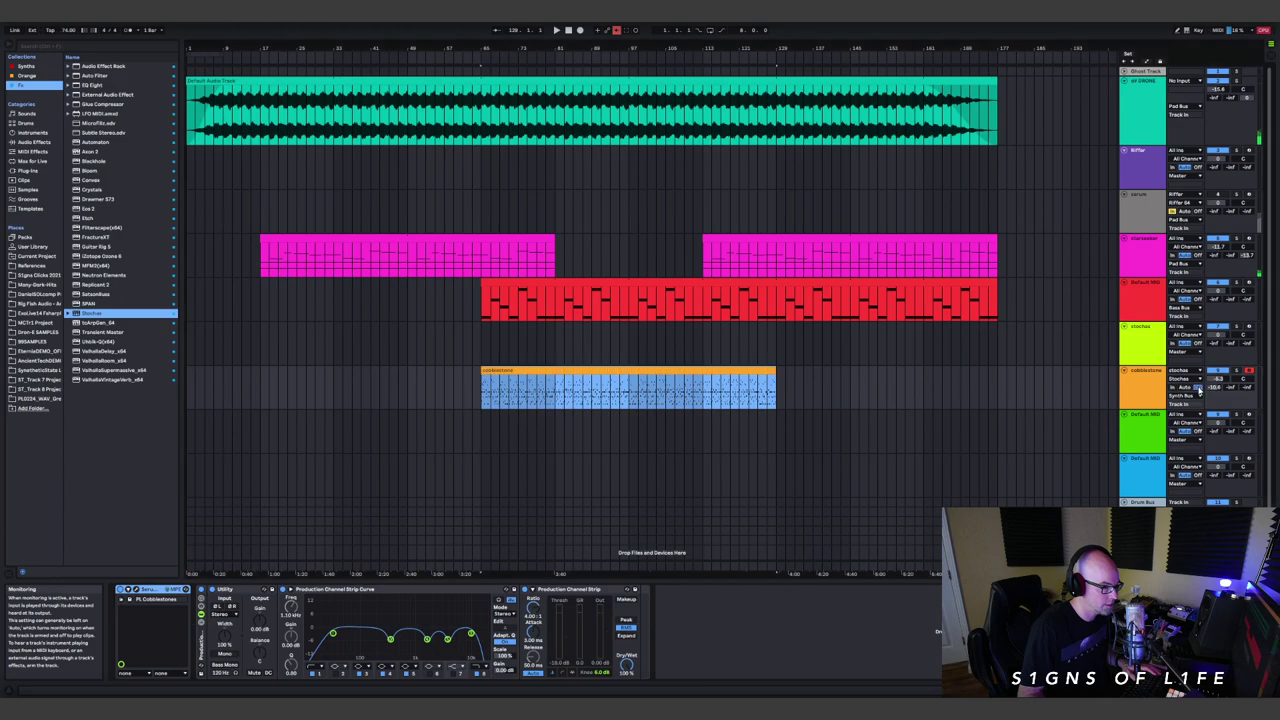
click(1137, 333)
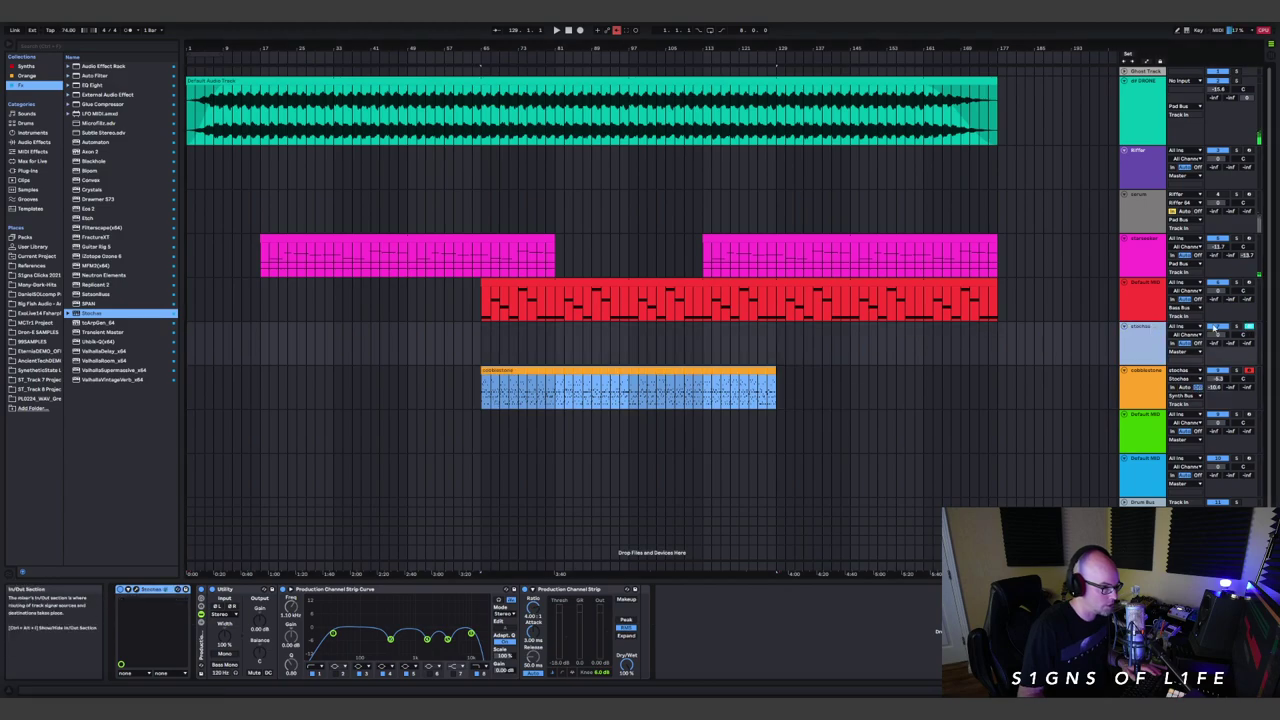
click(1124, 329)
- Open the recorded cobblestone clip and examine its notes in an enlarged note editor, then shrink the editor again
double_click(740, 355)
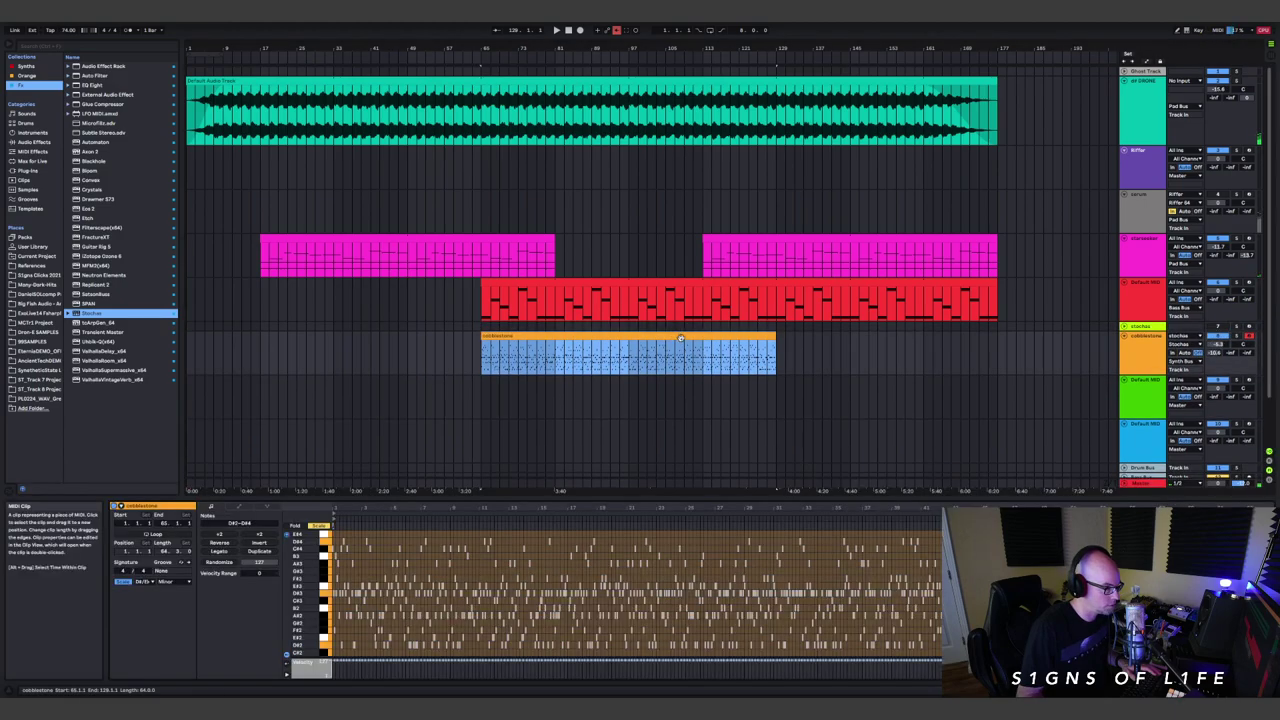
drag(820, 490, 815, 228)
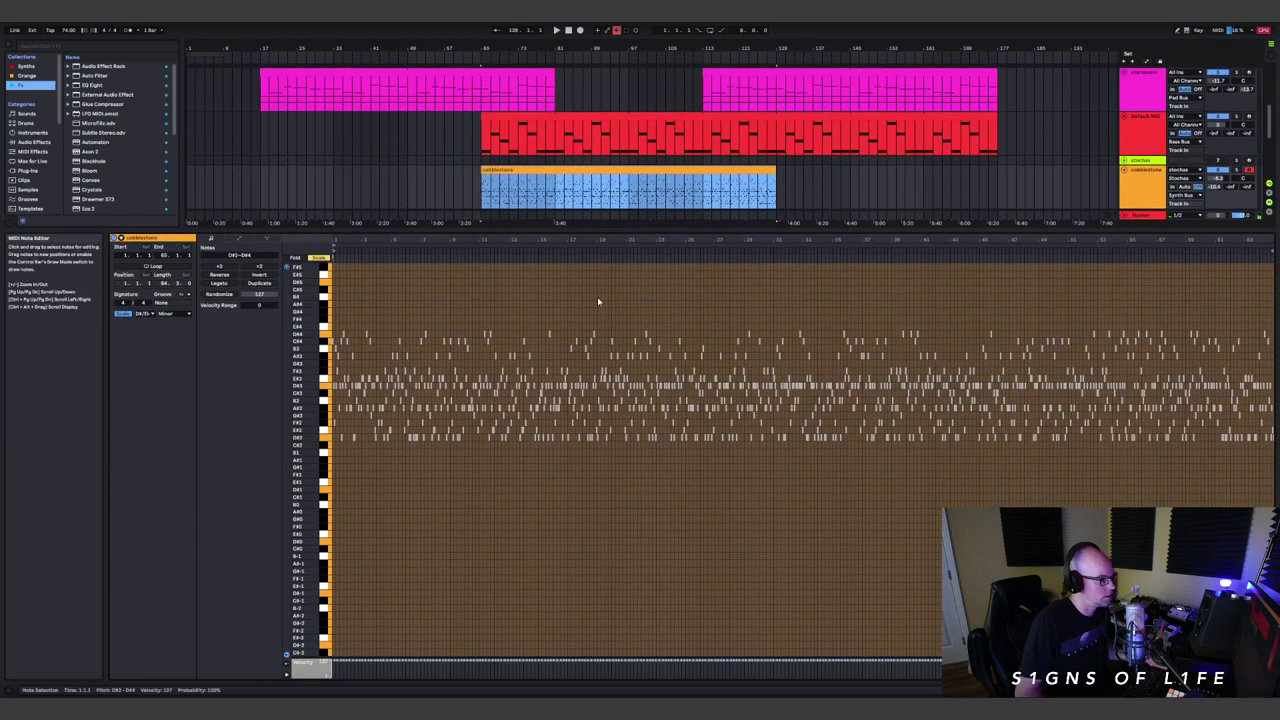
mouse_move(305, 369)
mouse_down()
mouse_move(340, 368)
mouse_move(322, 370)
mouse_up()
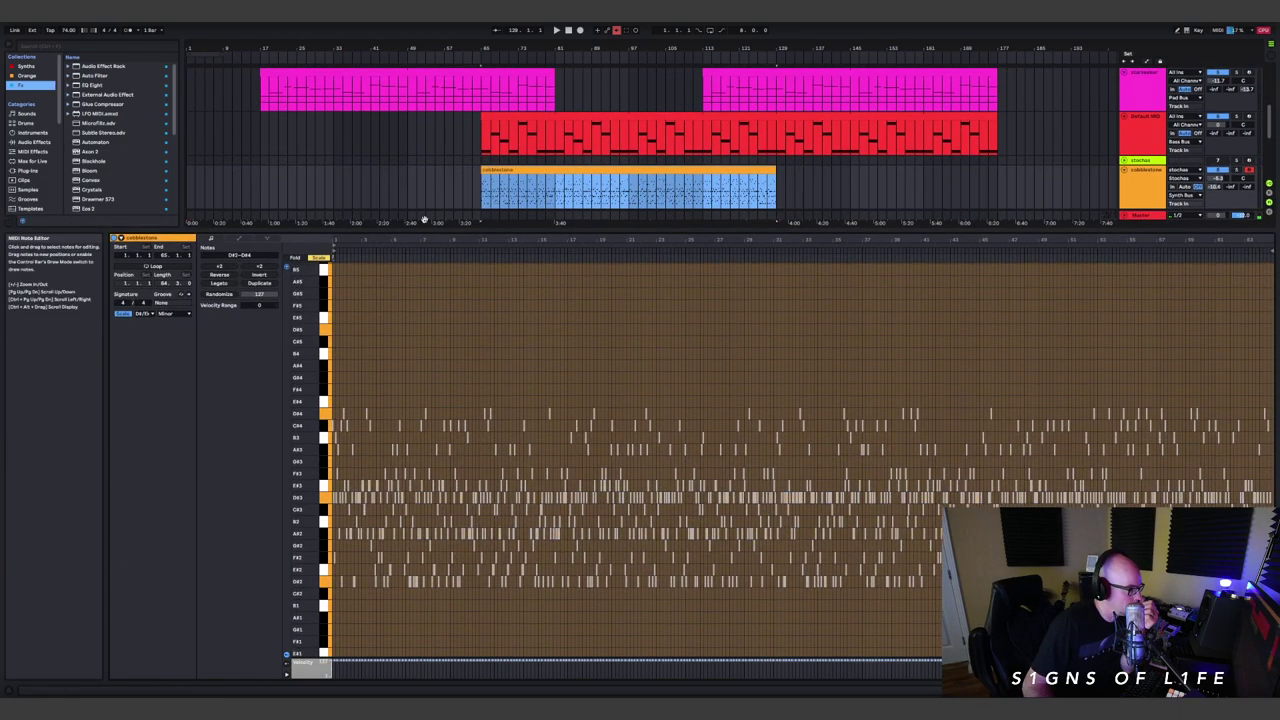
mouse_move(416, 238)
mouse_down()
mouse_move(420, 310)
mouse_move(420, 260)
mouse_up()
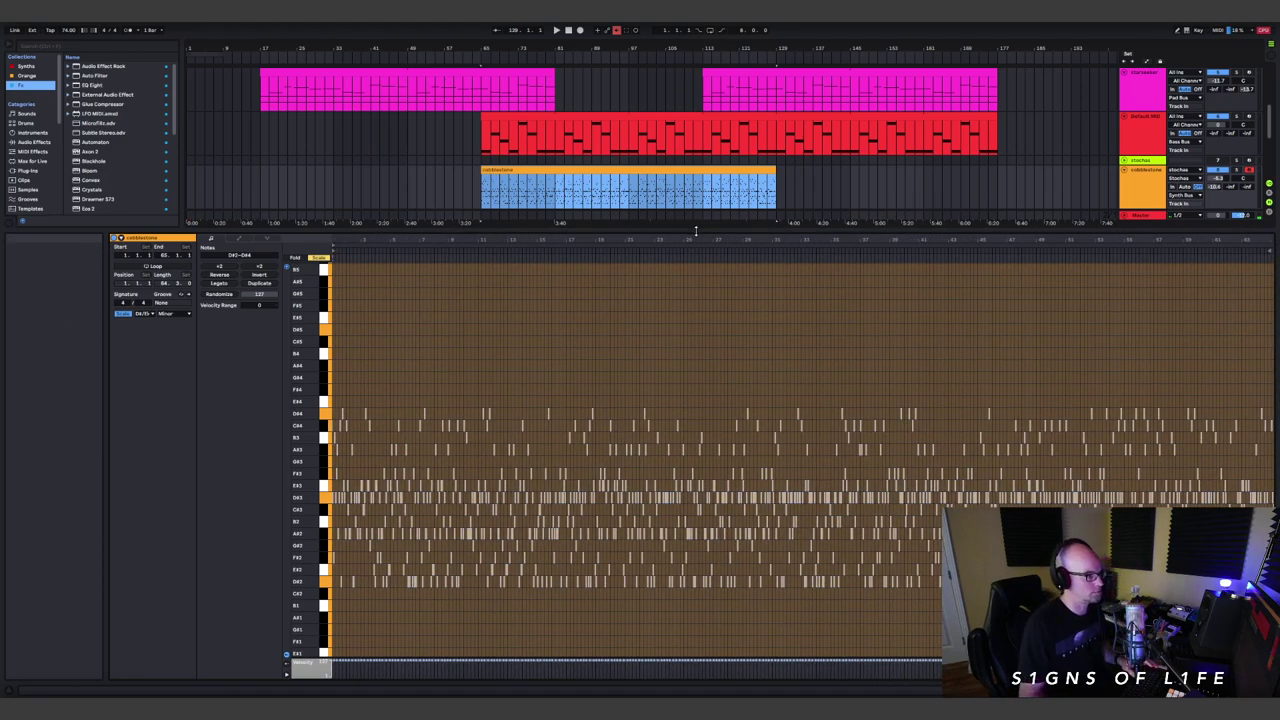
drag(640, 232, 640, 505)
- Play the arrangement from bar 67 to check the recorded cobblestone clip against the other tracks, then stop
click(601, 299)
key(space)
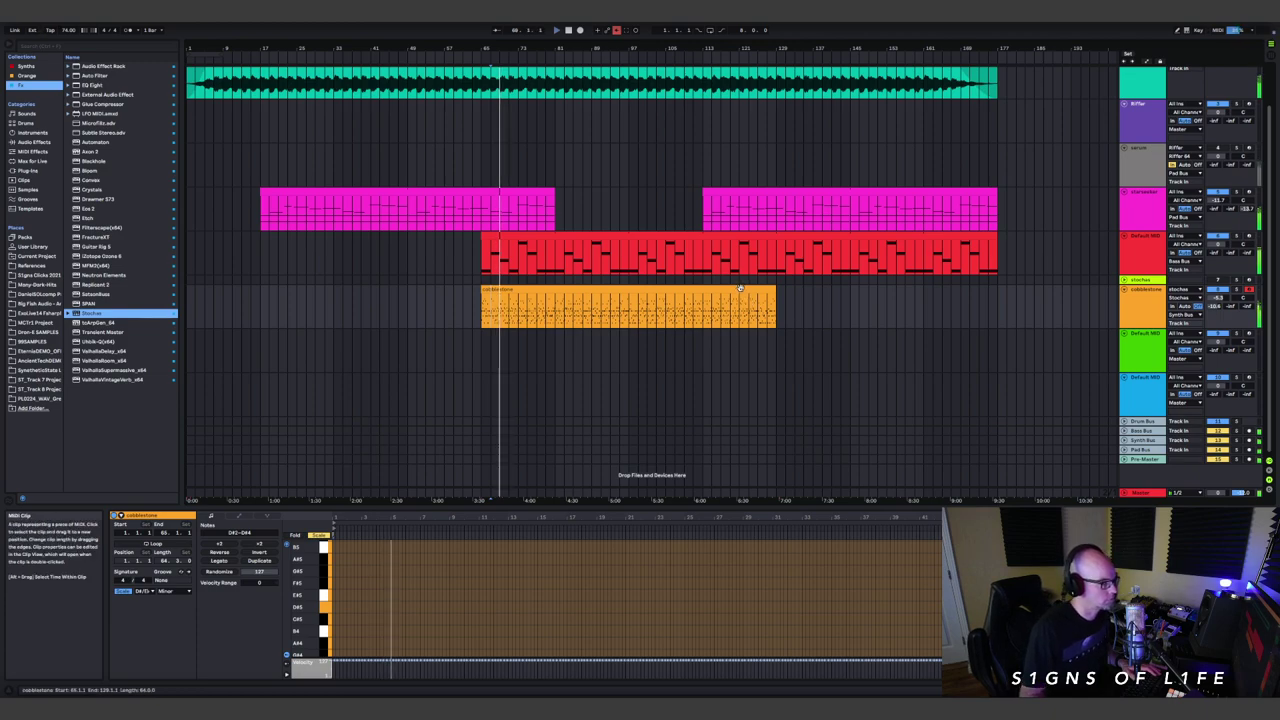
scroll(741, 290, up, 2)
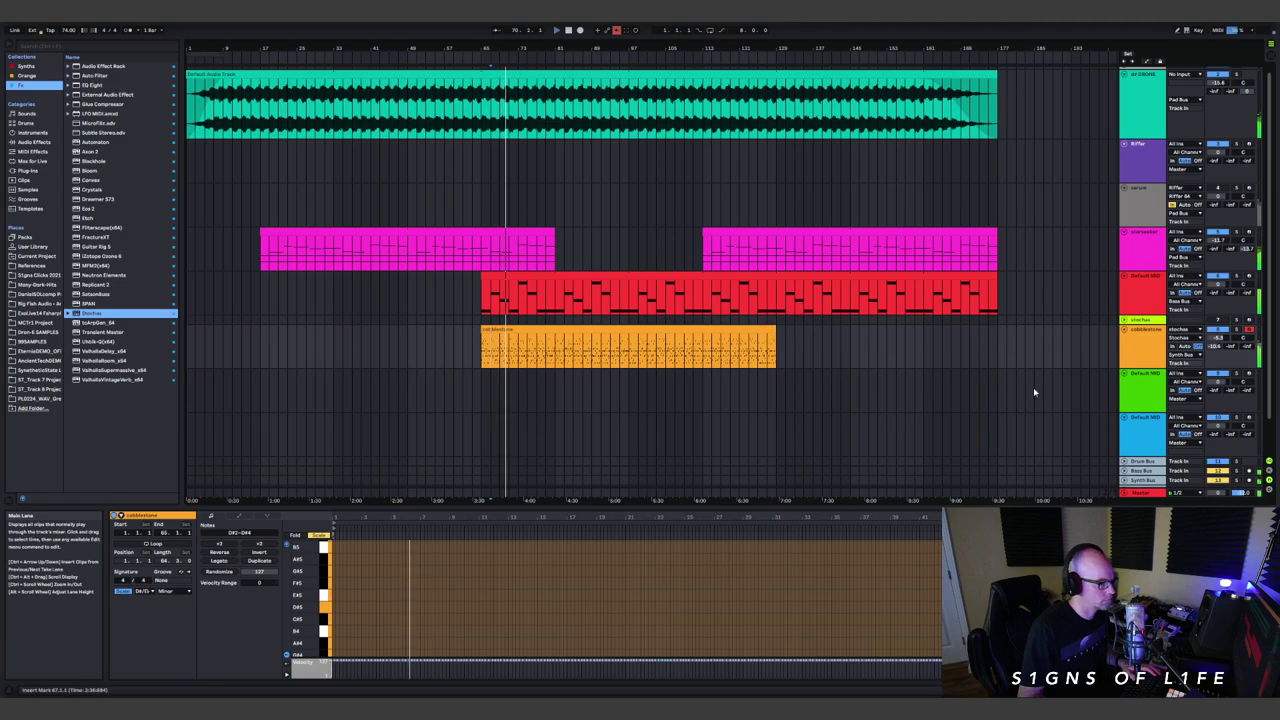
scroll(1060, 380, down, 2)
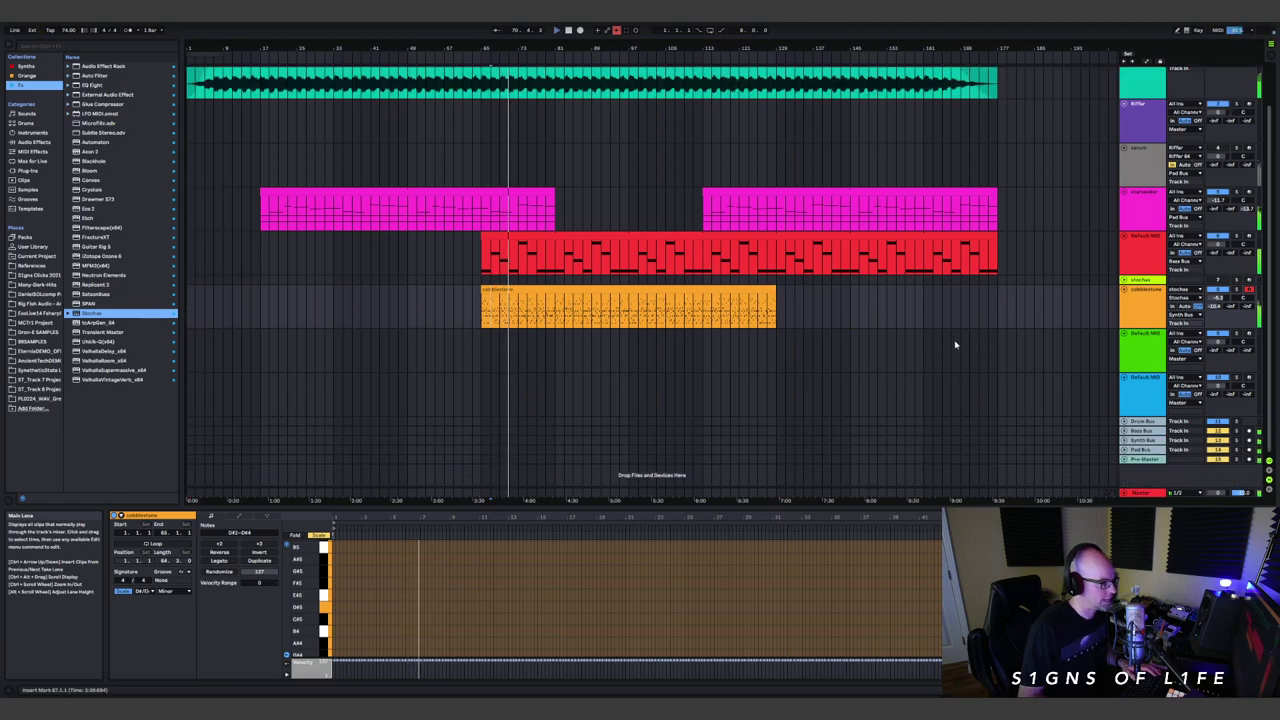
key(space)
- Stop playback and load the Vital synth with the Anomaly - LD Beyond preset onto the empty green MIDI track
click(1010, 345)
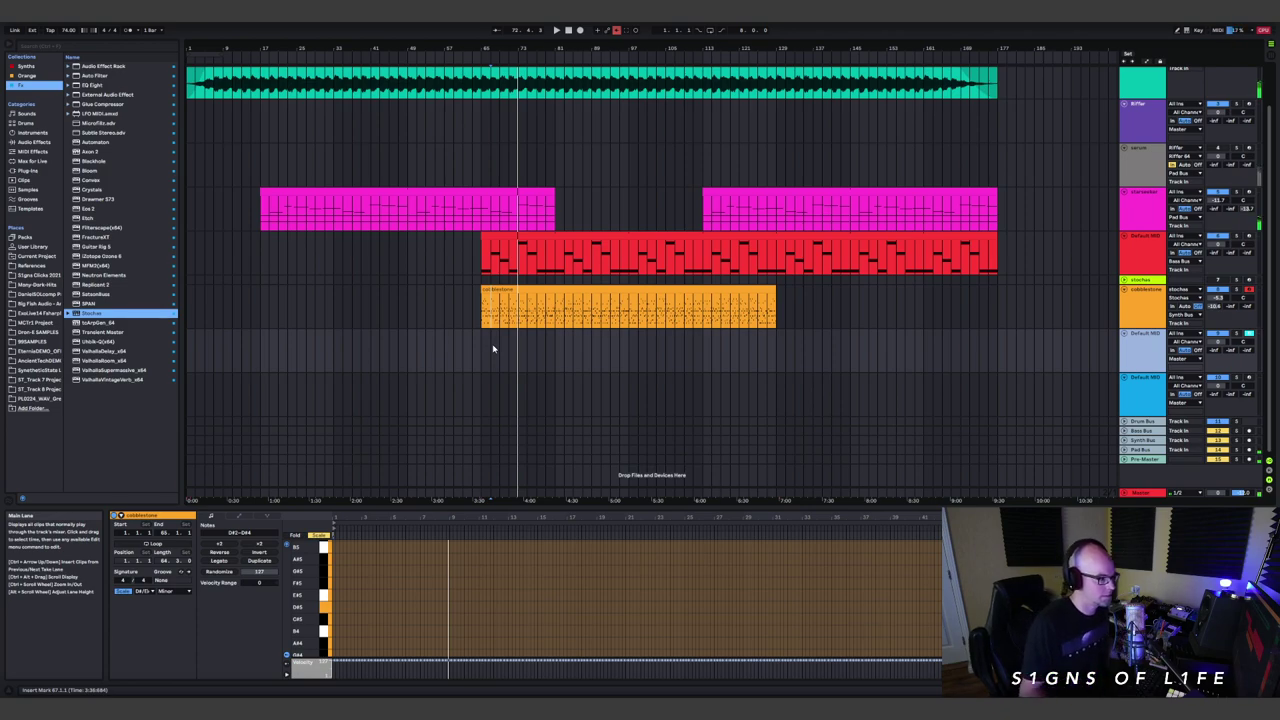
click(336, 351)
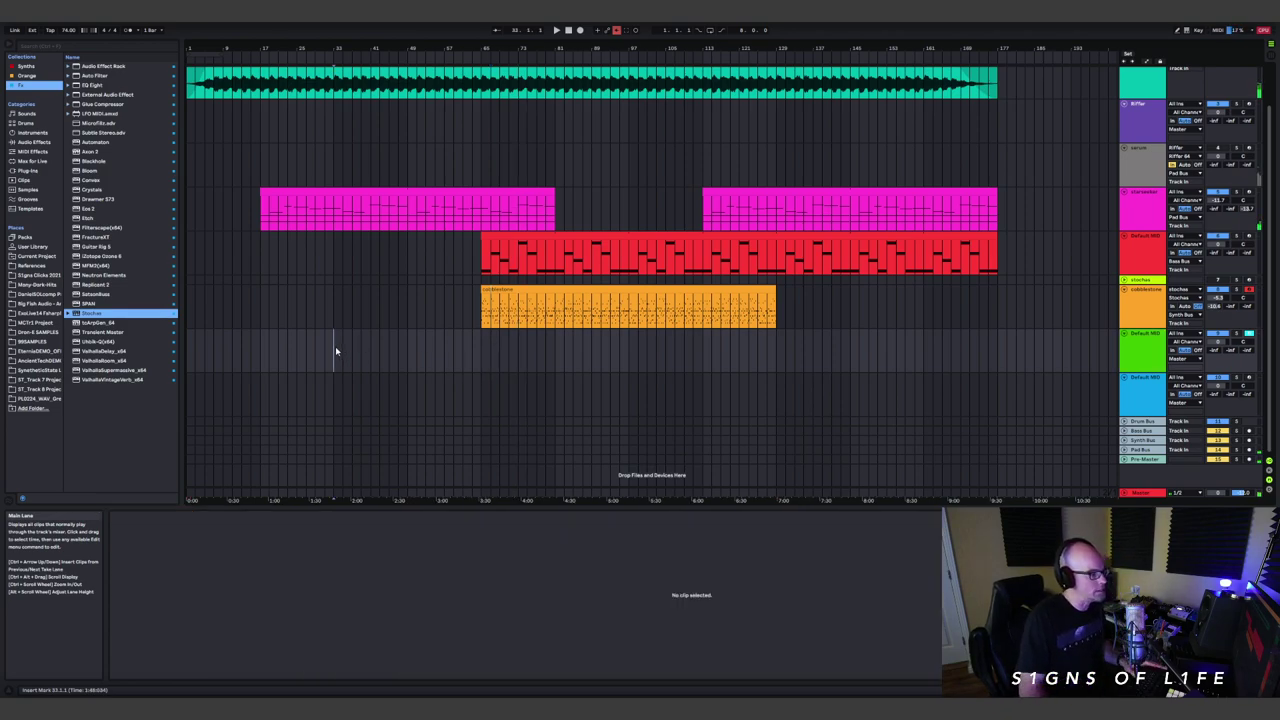
click(260, 348)
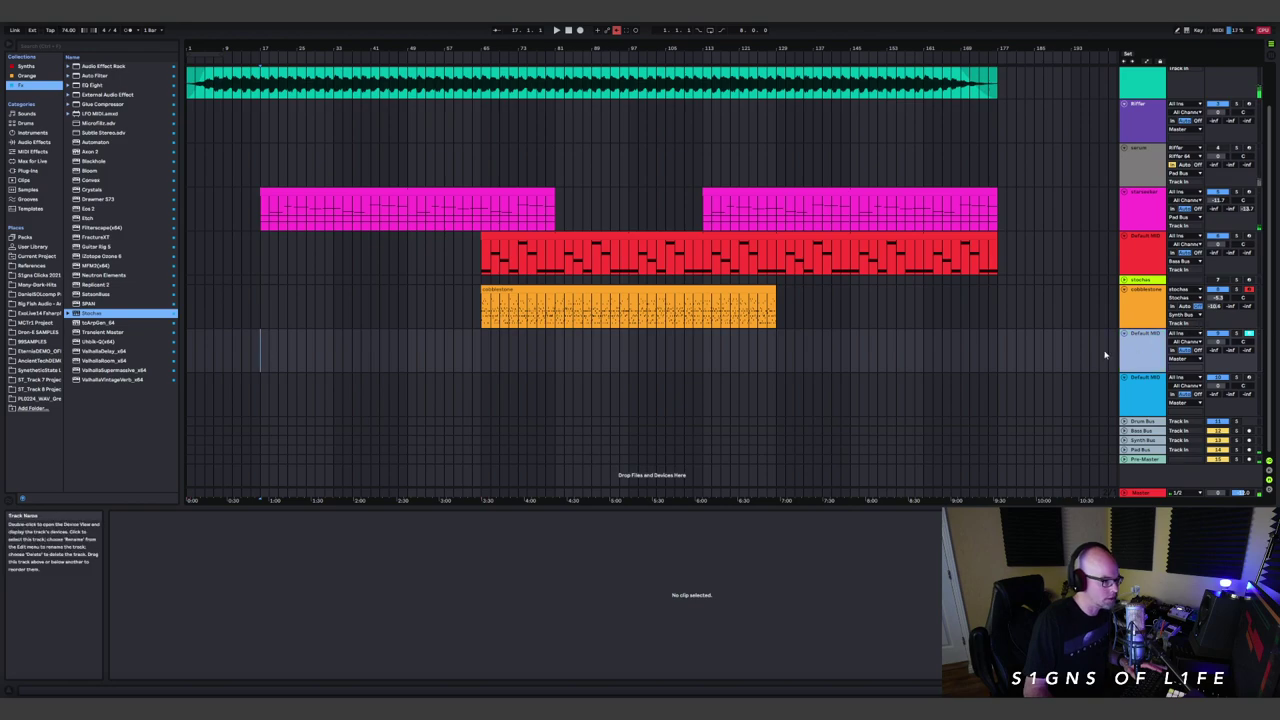
click(22, 66)
click(90, 332)
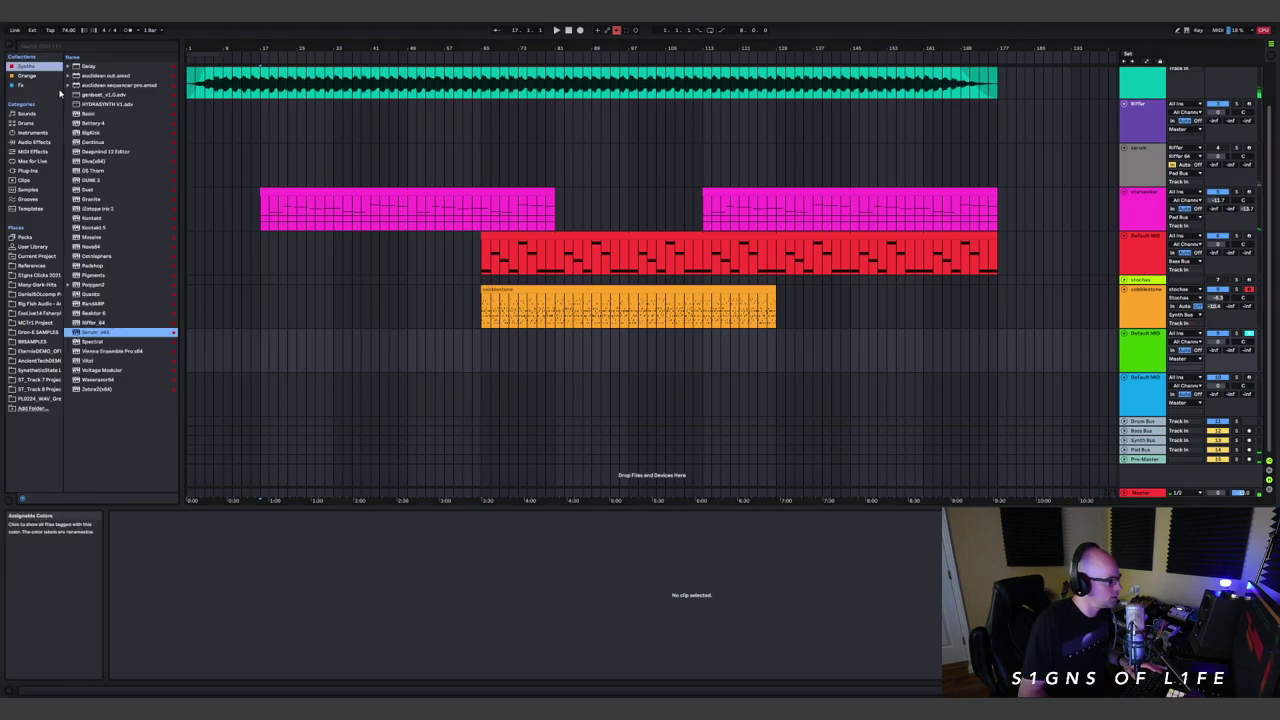
click(96, 361)
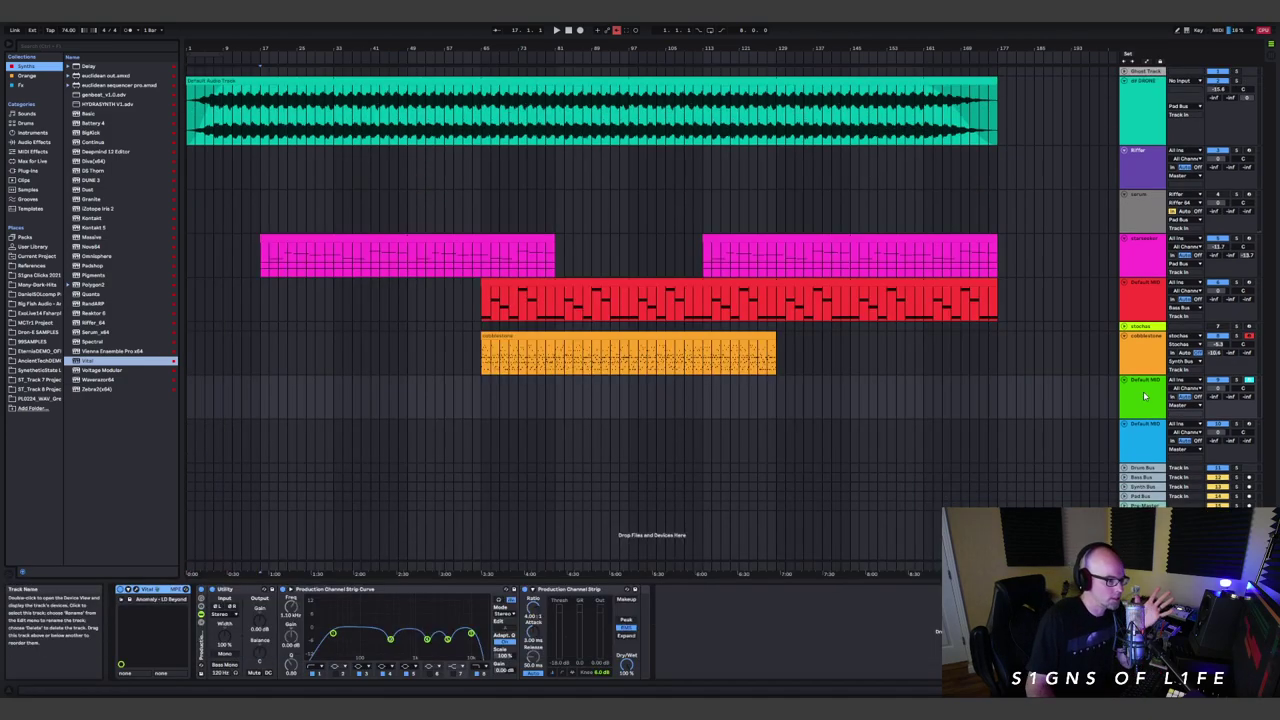
- Arm the green Vital track, route it to the Pad Bus, raise its third send and lower its volume
click(1249, 380)
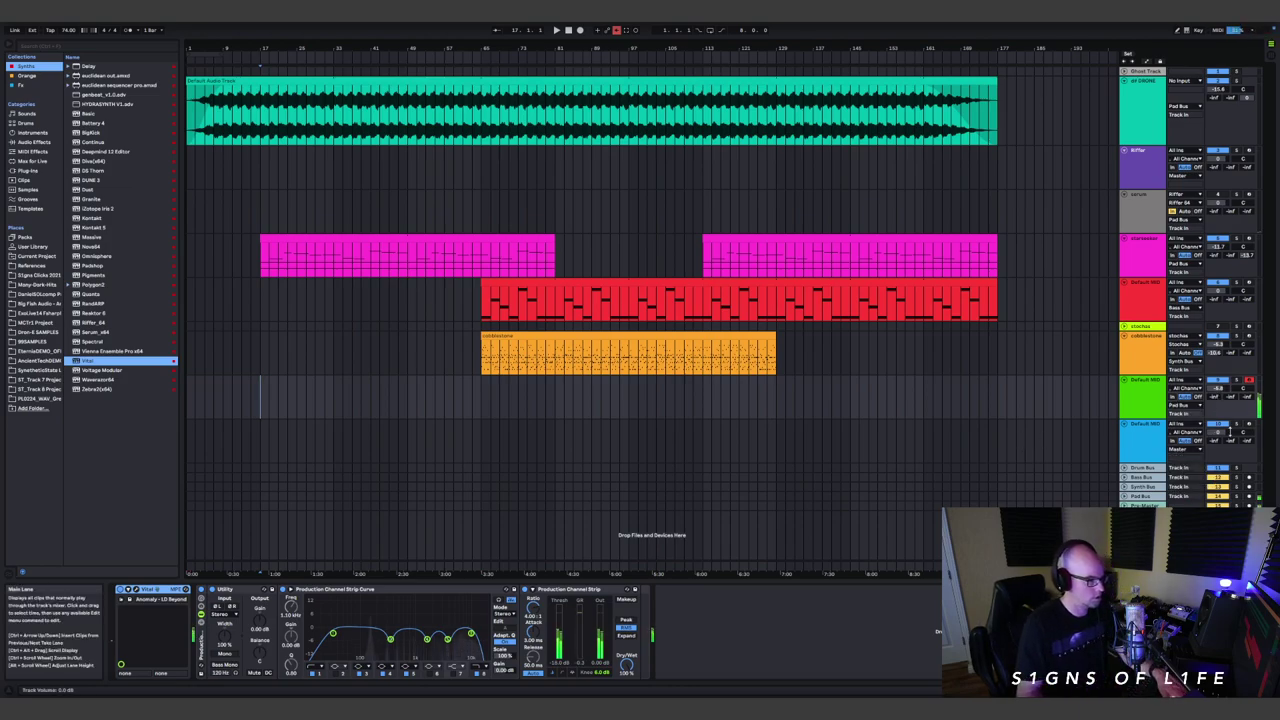
drag(1247, 397, 1247, 395)
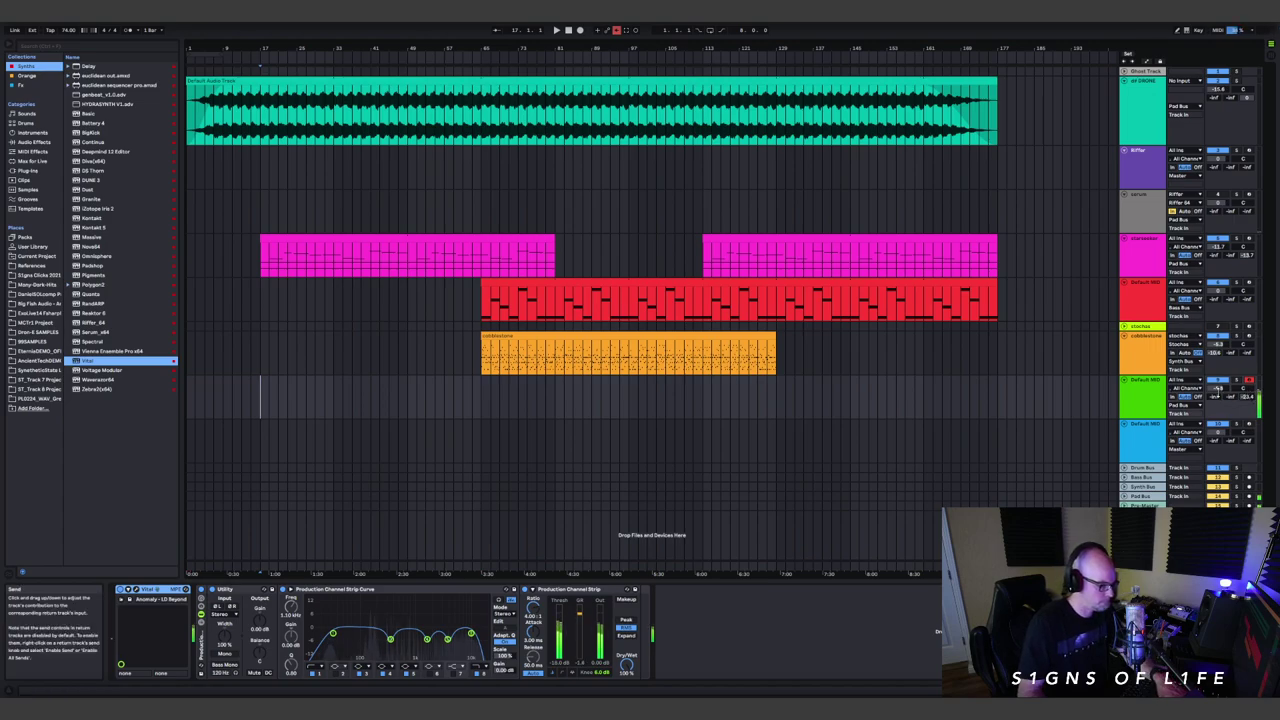
drag(1219, 389, 1217, 392)
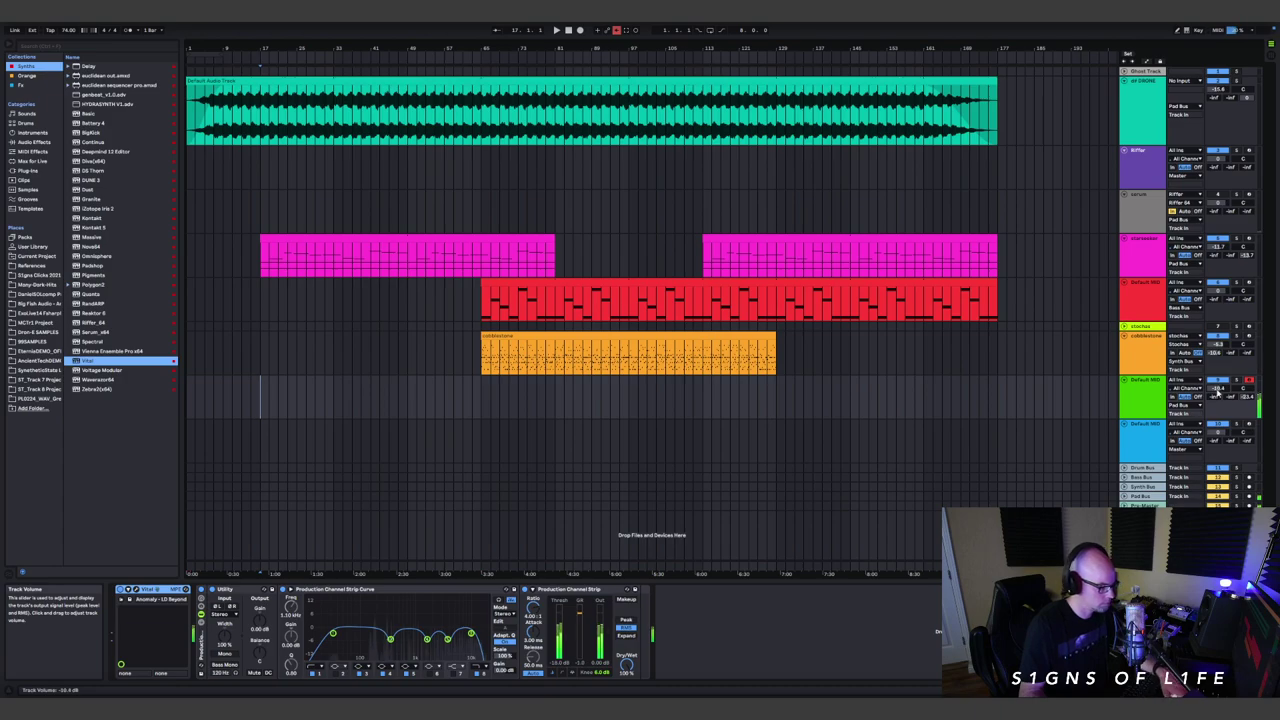
- While playing from bar 65, raise the Vital track's third send to -6.0 dB and lower its Utility gain to -3.00 dB
click(480, 399)
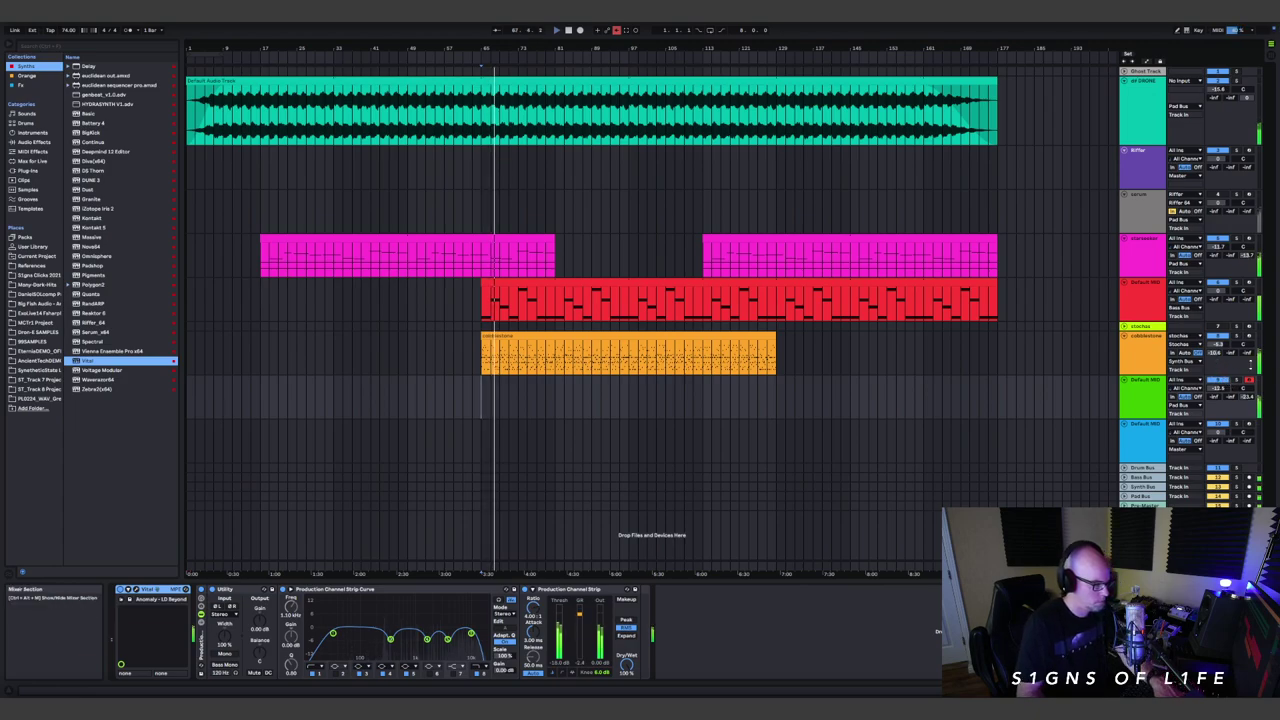
mouse_move(1240, 398)
mouse_down()
mouse_move(1240, 412)
mouse_move(1238, 385)
mouse_up()
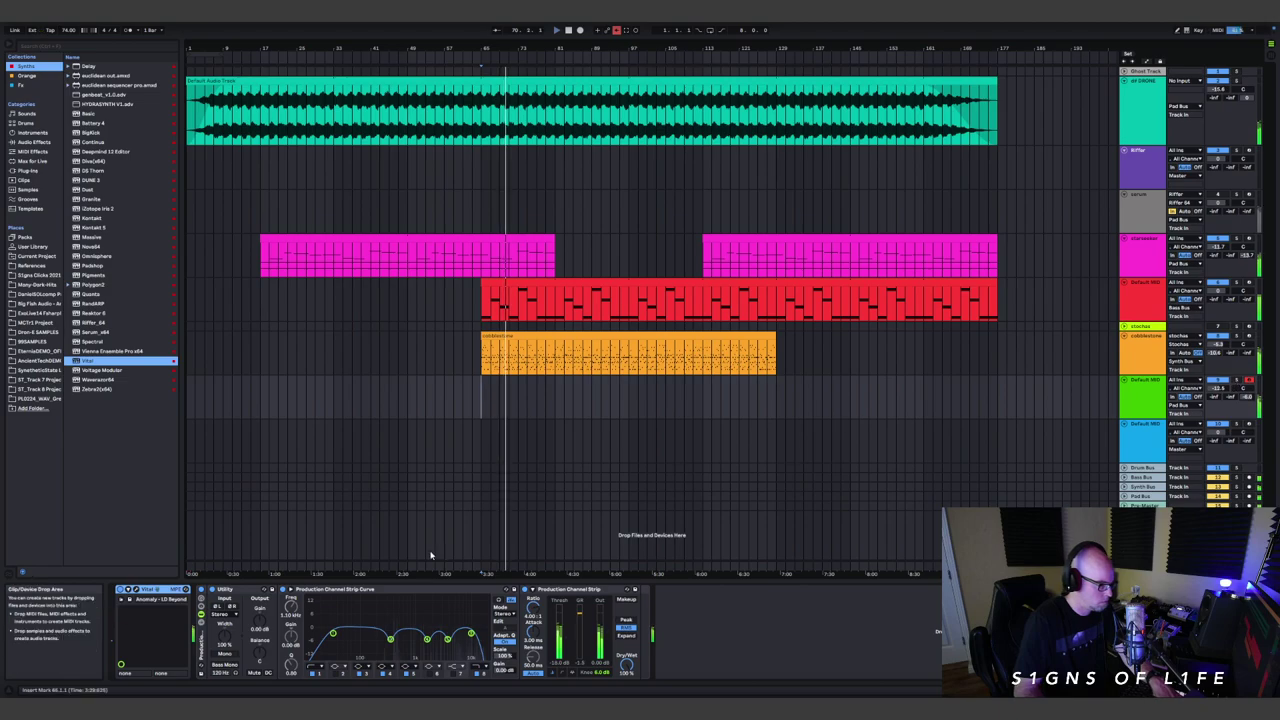
drag(260, 621, 260, 636)
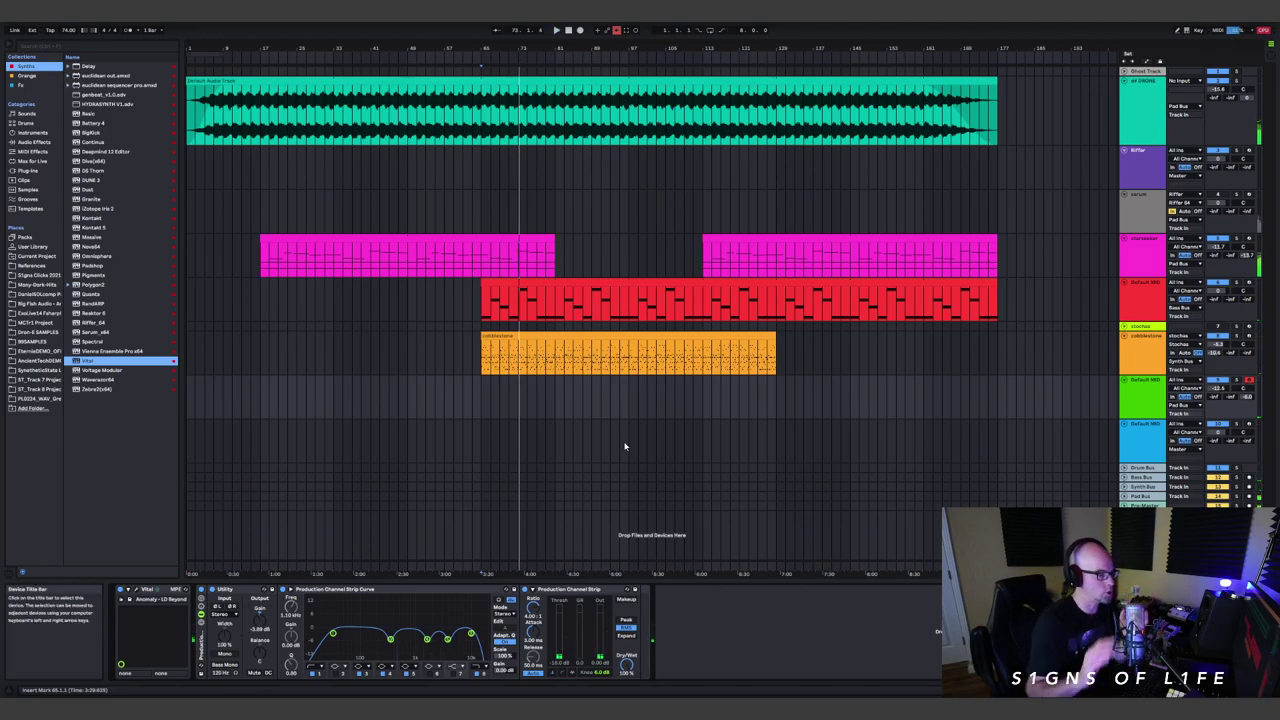
- Capture the part played over the arrangement as a clip on the Vital track and extend its start back to bar 65
key(space)
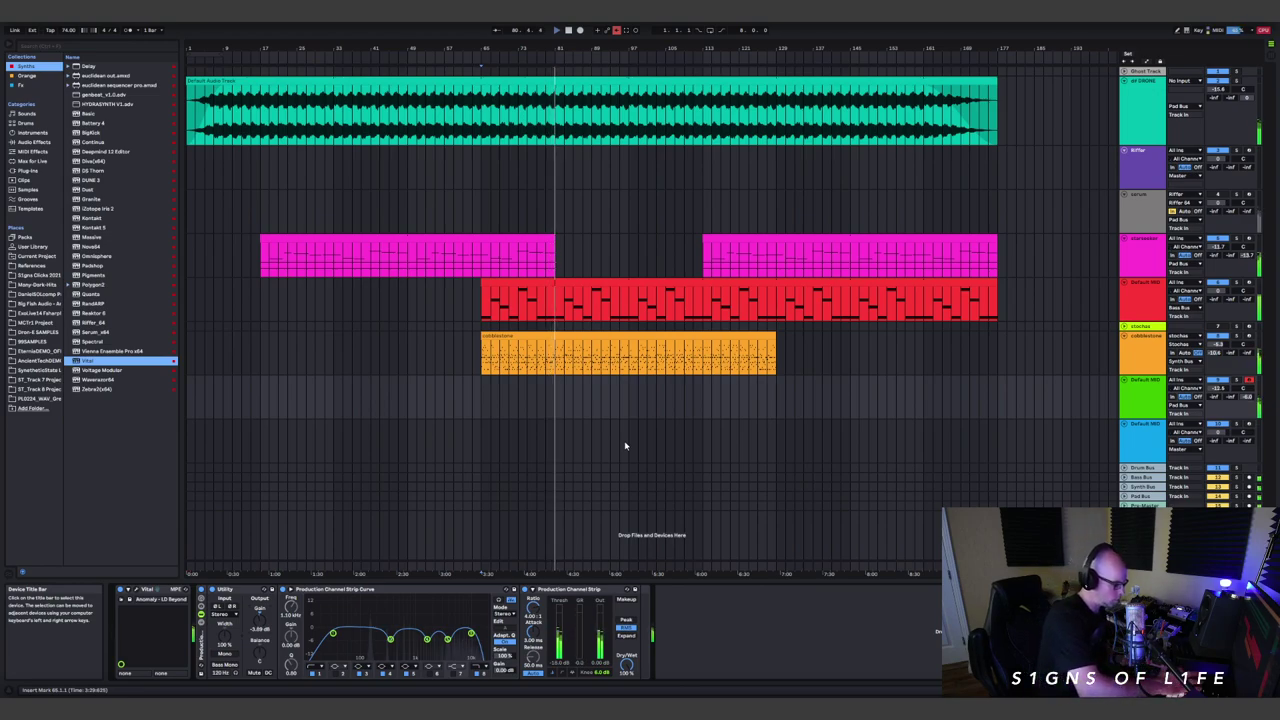
key(super+shift+c)
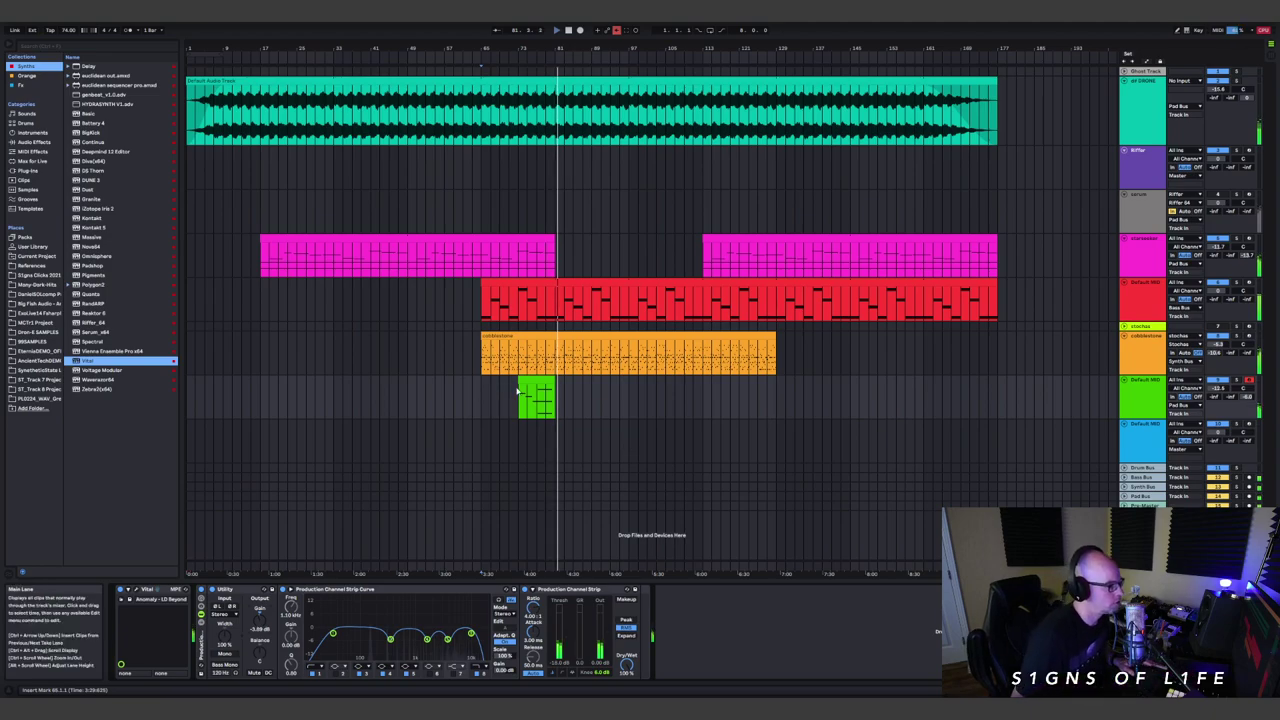
drag(520, 406, 482, 388)
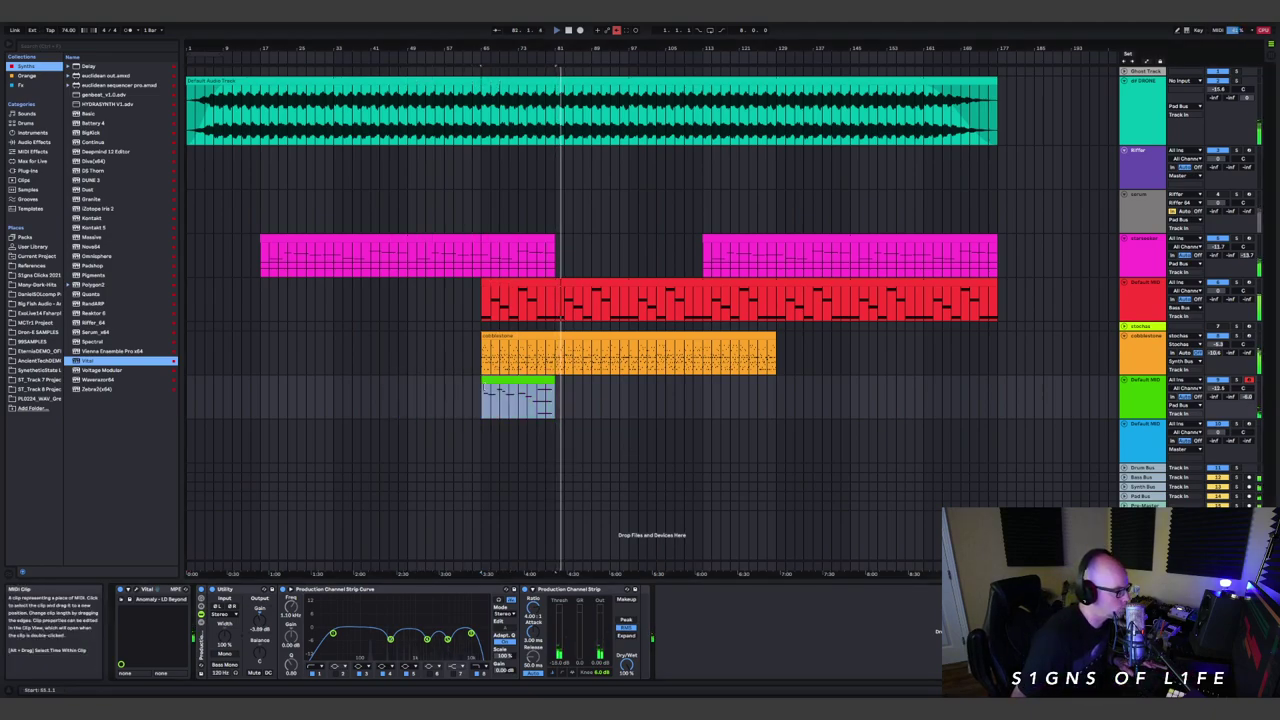
- In the captured clip's enlarged note editor, shorten the end of the second note (A#3) and extend the first note (B3) back to the clip start
double_click(536, 395)
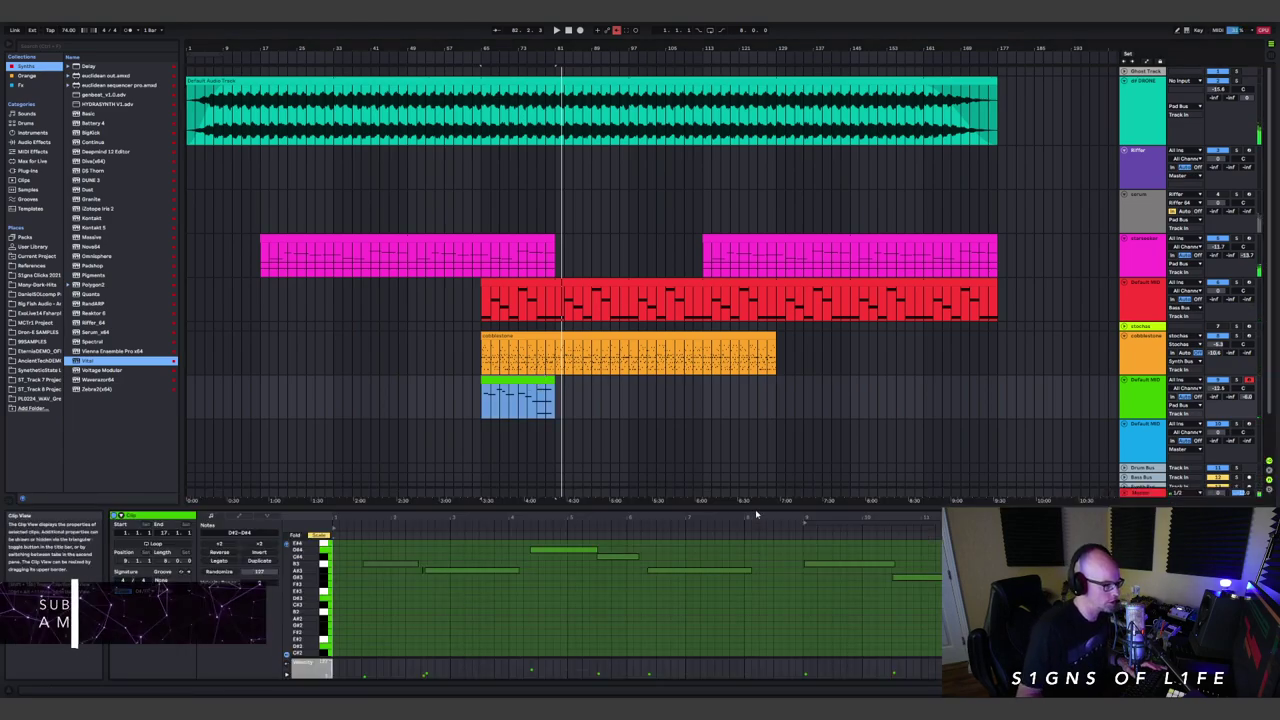
click(761, 436)
drag(762, 507, 760, 252)
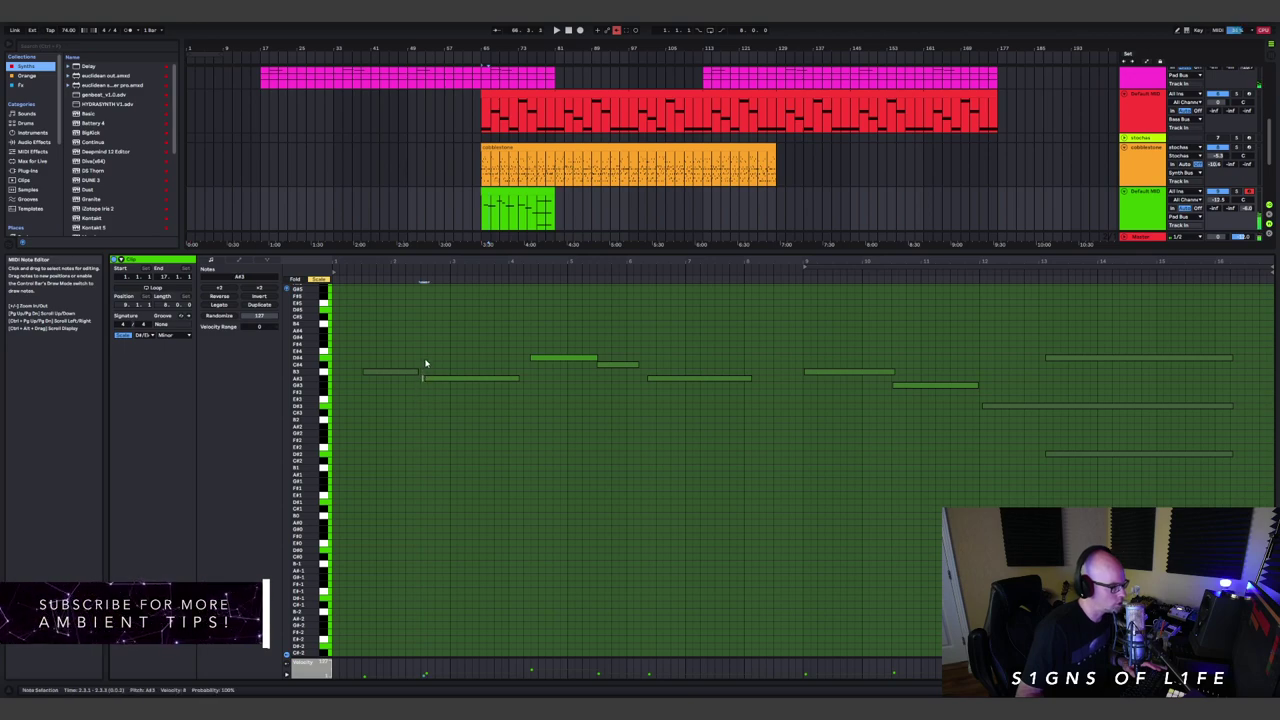
click(428, 435)
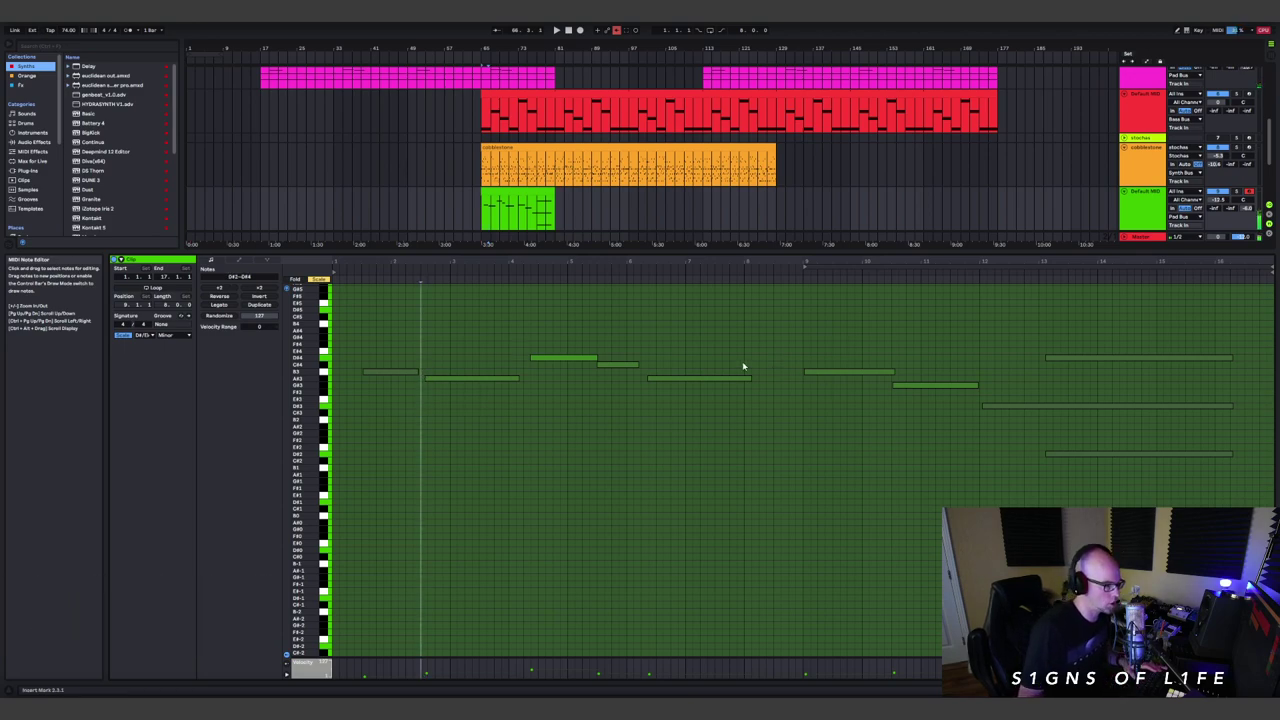
key(space)
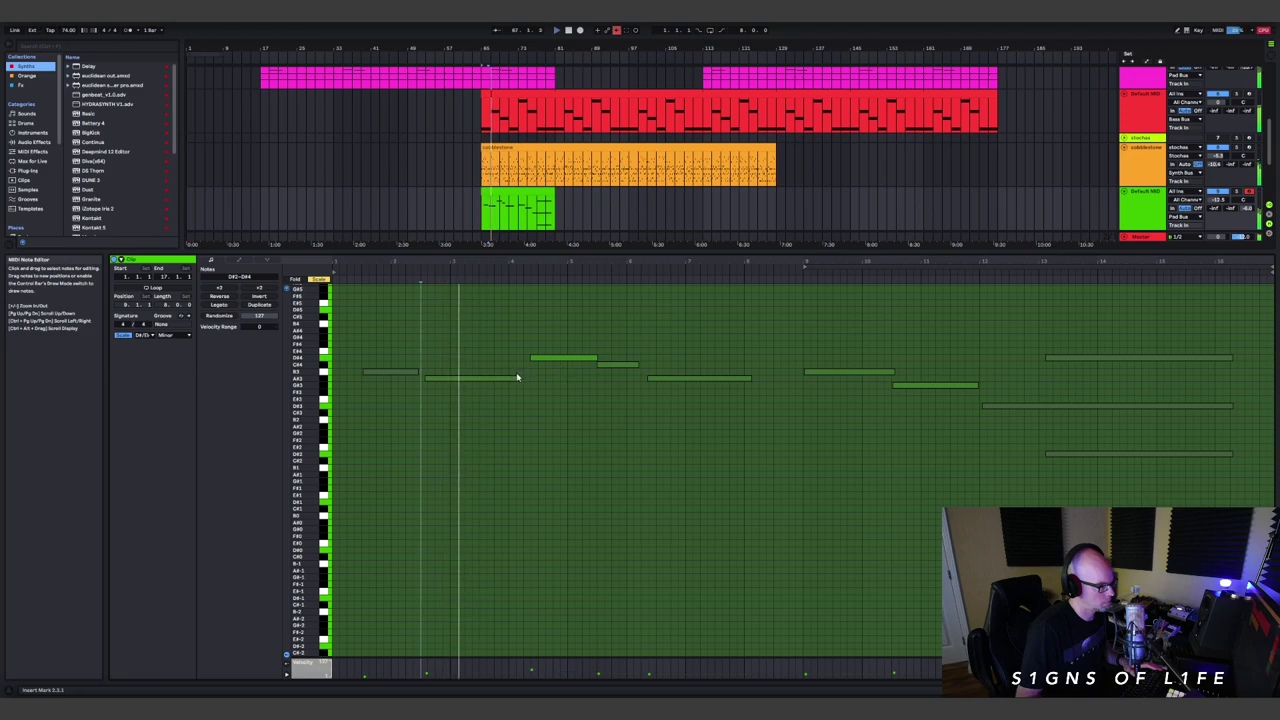
drag(518, 378, 508, 379)
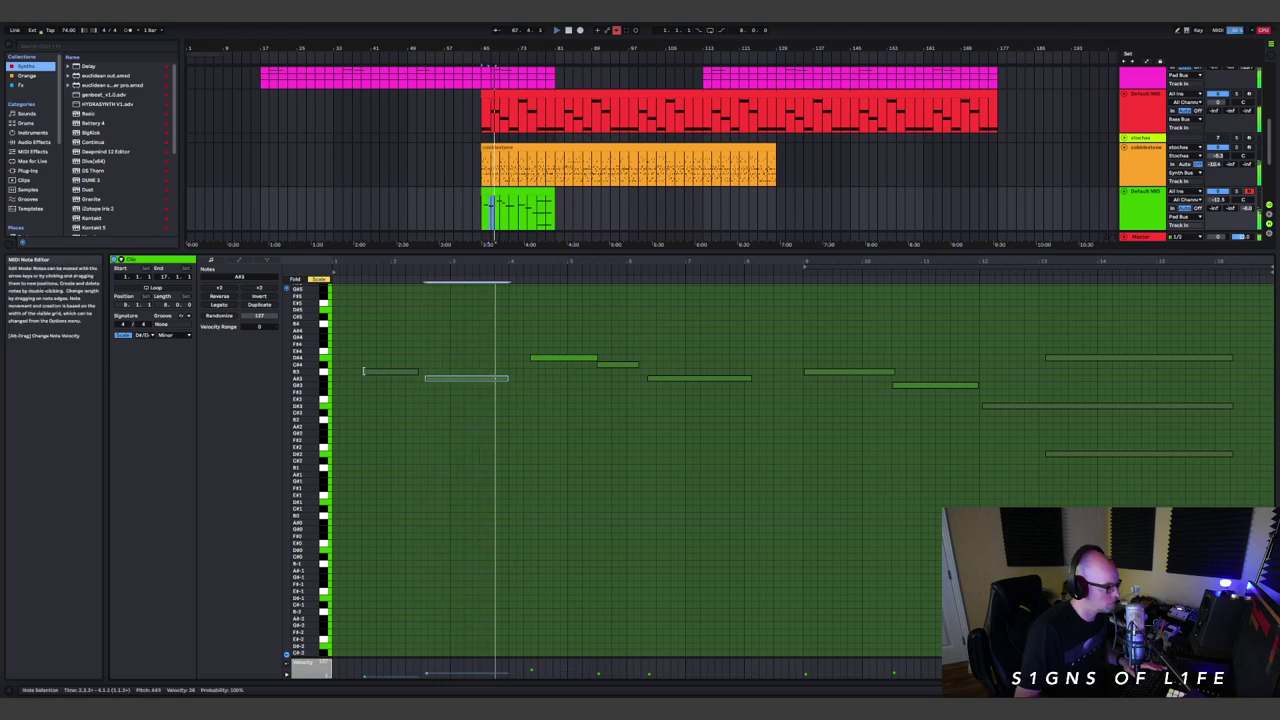
drag(363, 372, 334, 372)
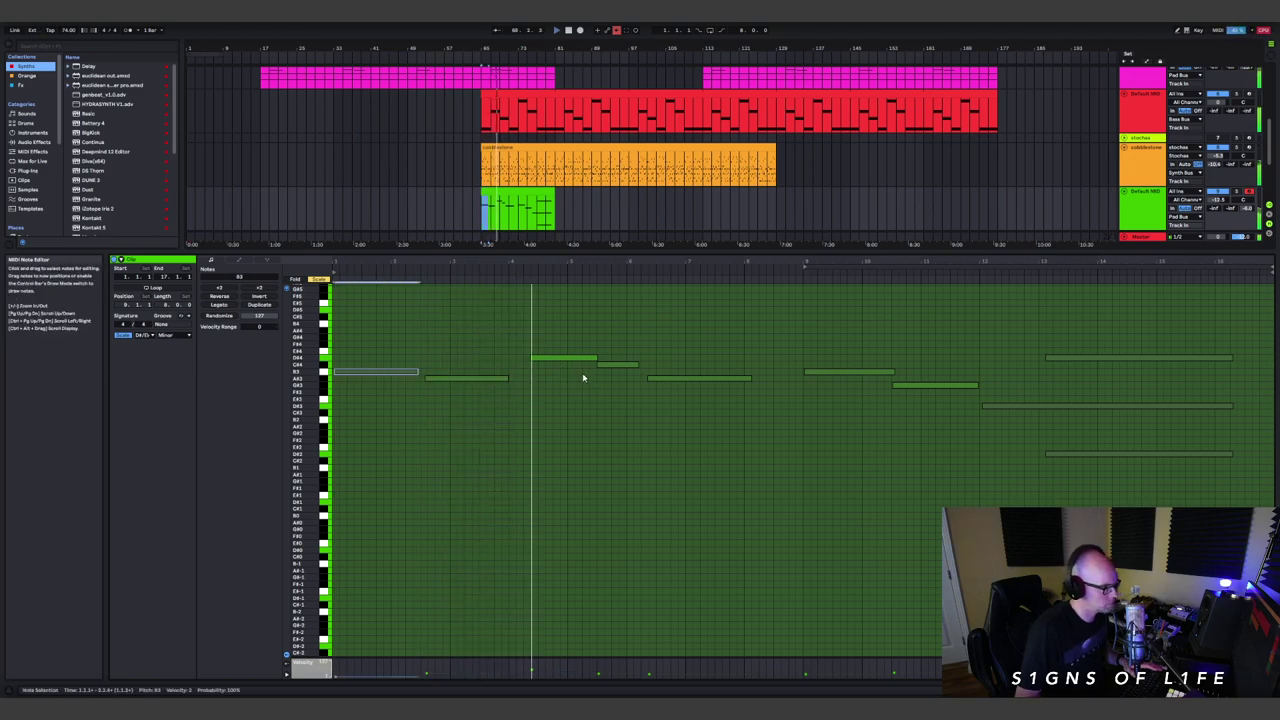
click(537, 359)
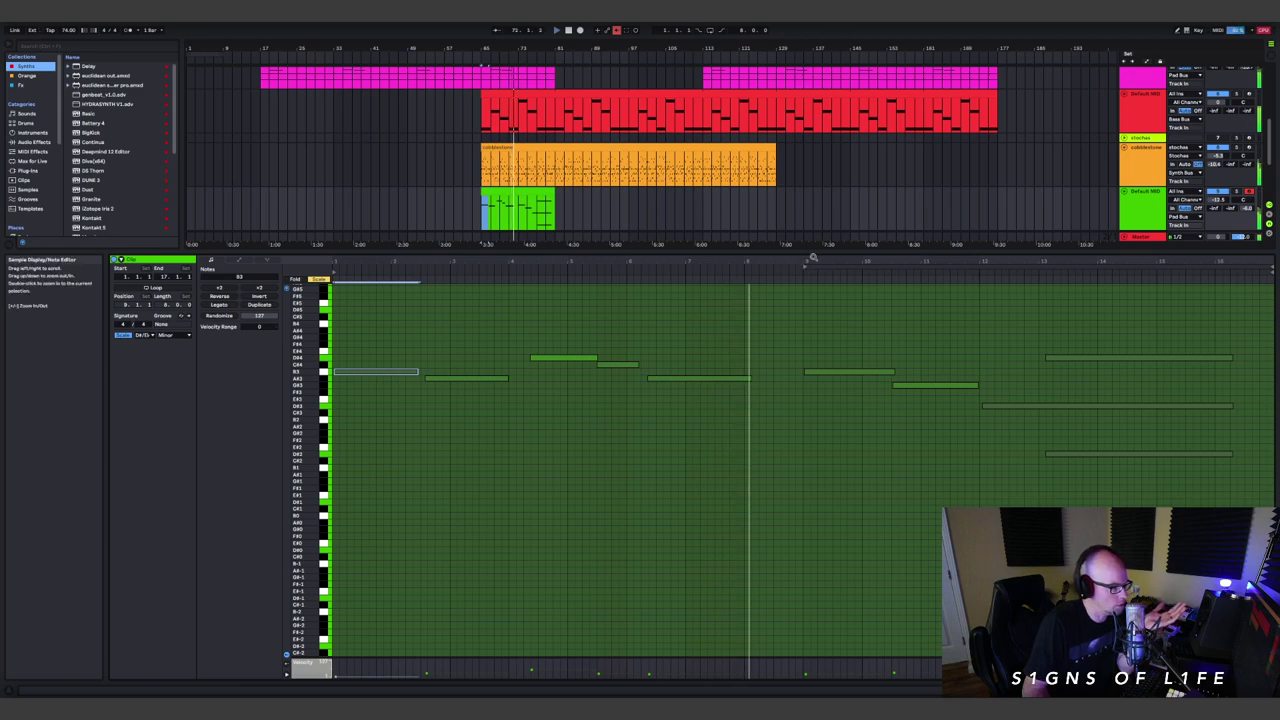
- Shrink the note editor and lower the volumes of the drone, magenta pad and red bass tracks
drag(818, 253, 572, 426)
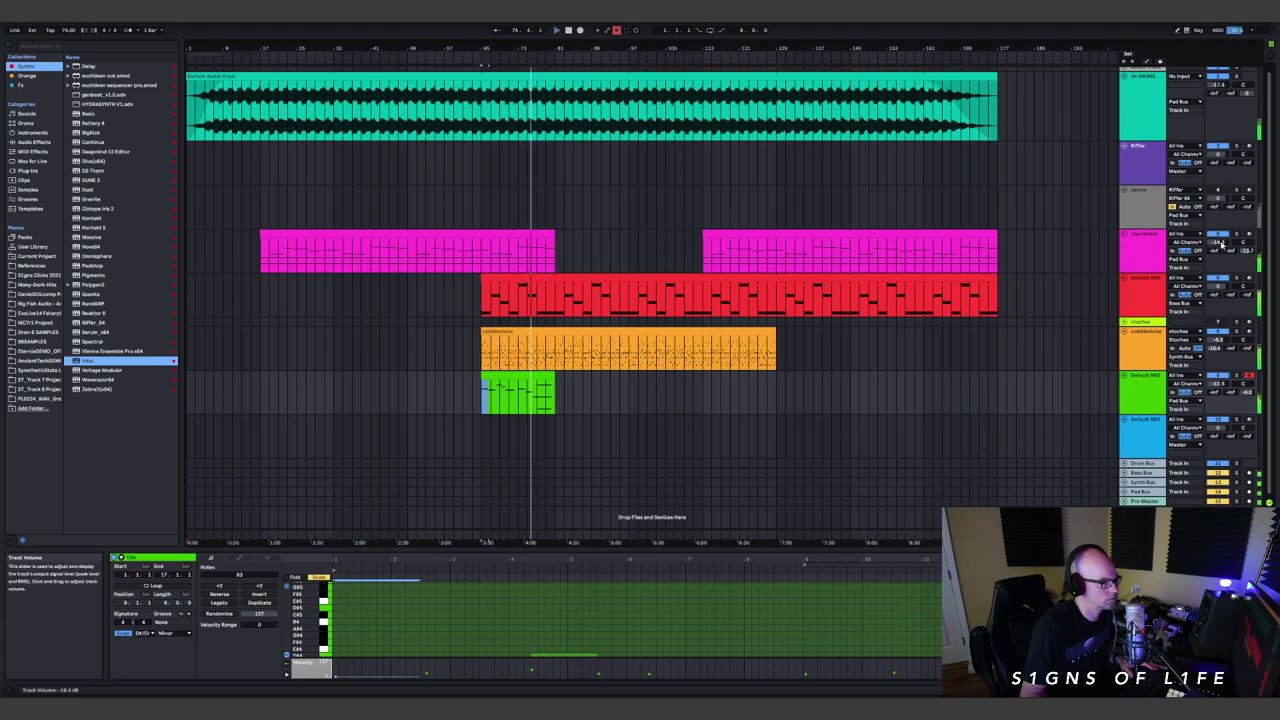
drag(1217, 286, 1217, 290)
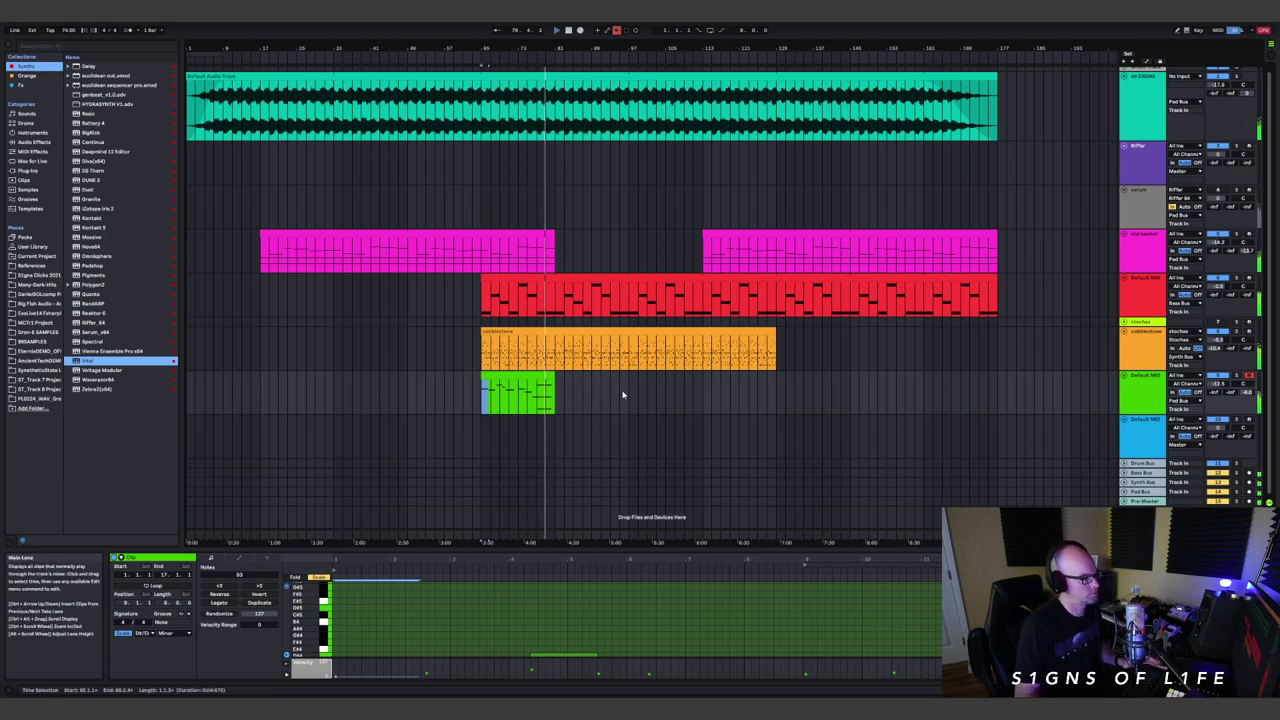
- Copy the green Vital clip to bar 129 and insert an empty 16-bar clip directly after it, from bar 145 to 161
click(518, 375)
drag(518, 375, 821, 376)
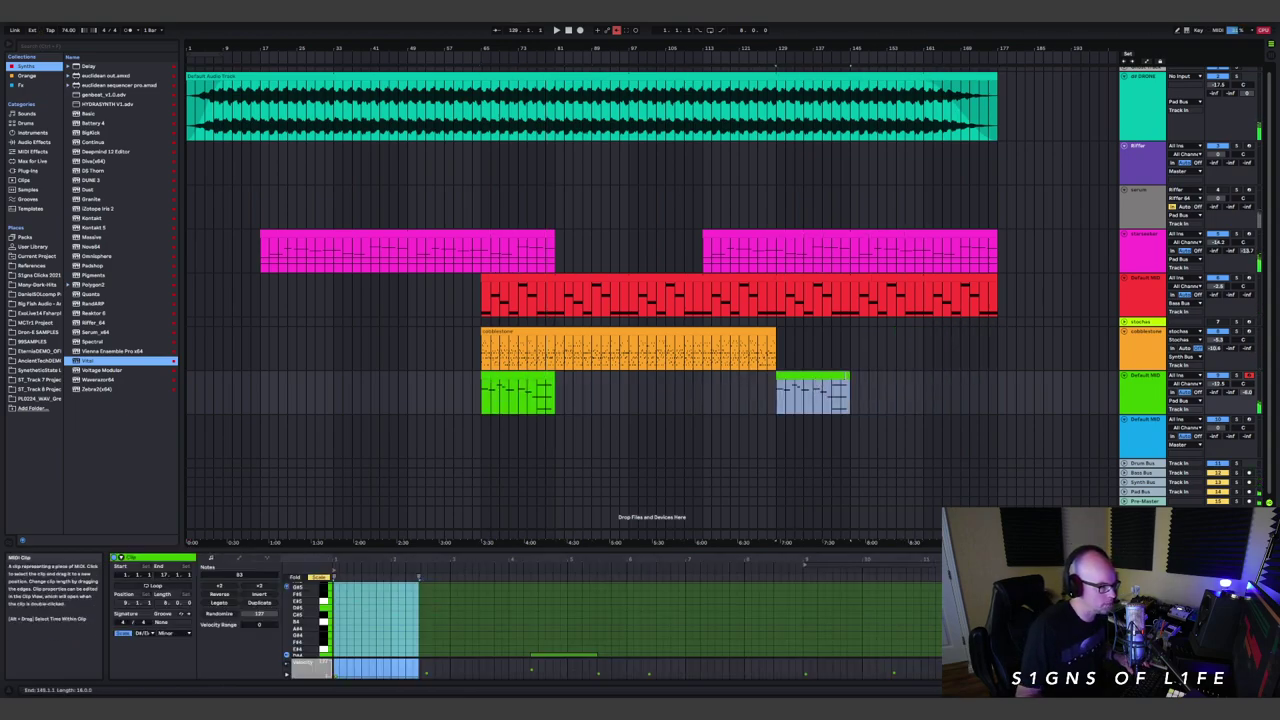
click(857, 386)
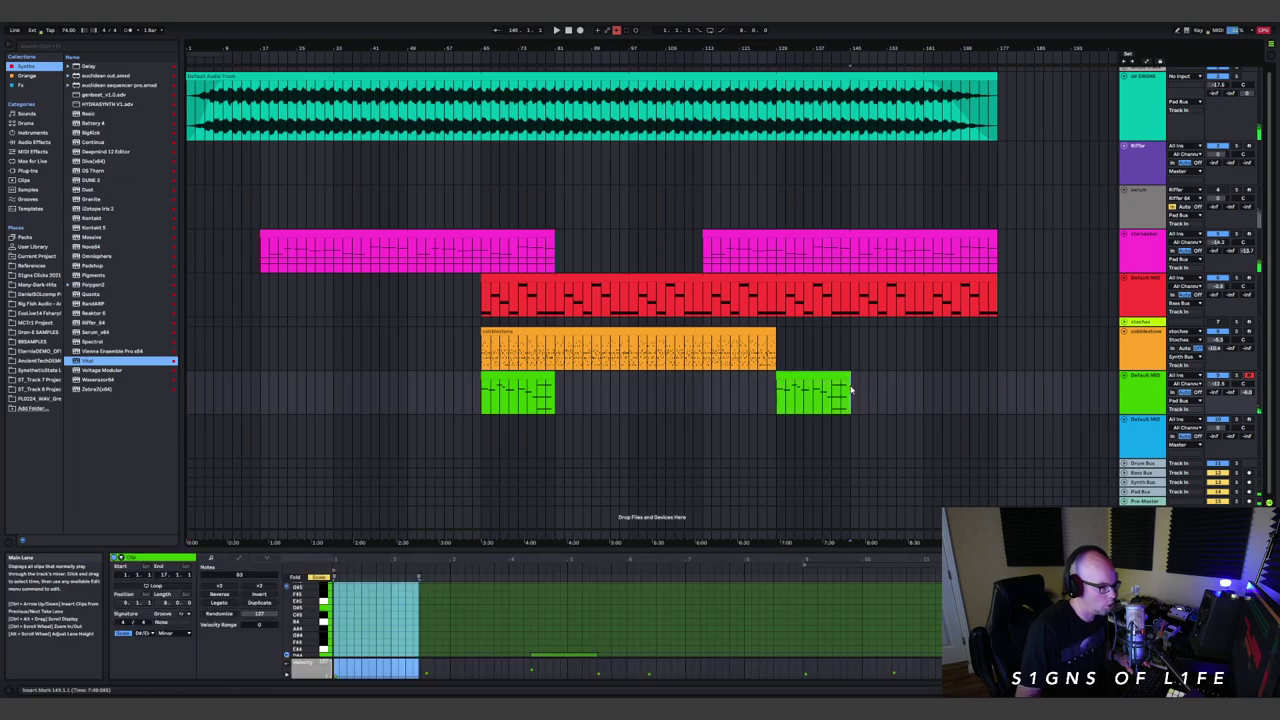
drag(850, 388, 930, 390)
key(ctrl+shift+m)
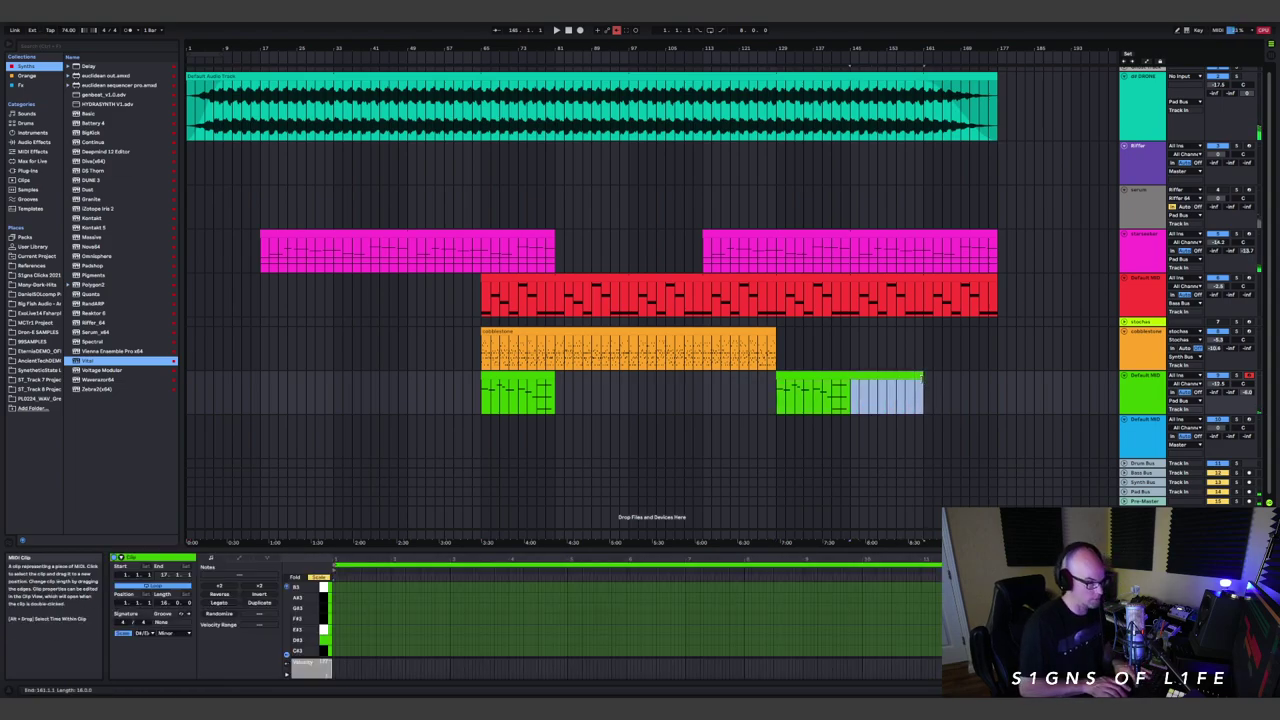
- Enlarge the empty clip's note editor, set its fixed grid to 1 Bar and colour the clip blue
key(ctrl+alt+e)
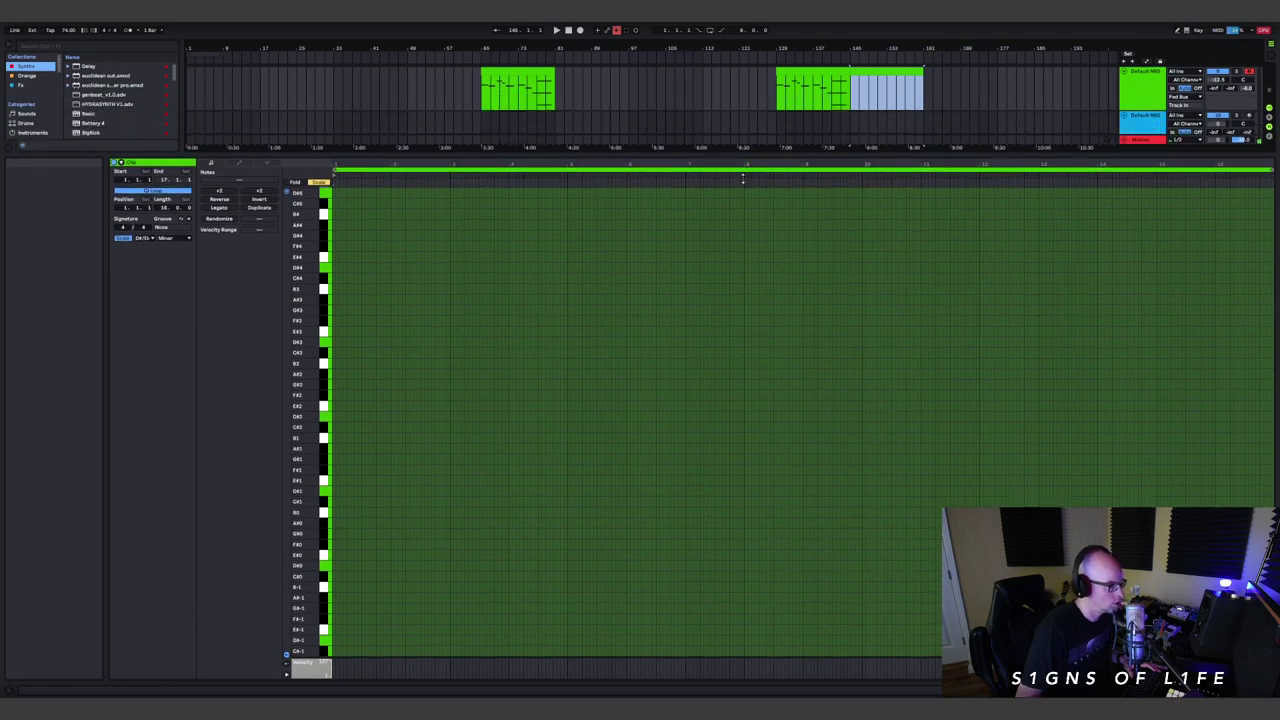
right_click(428, 510)
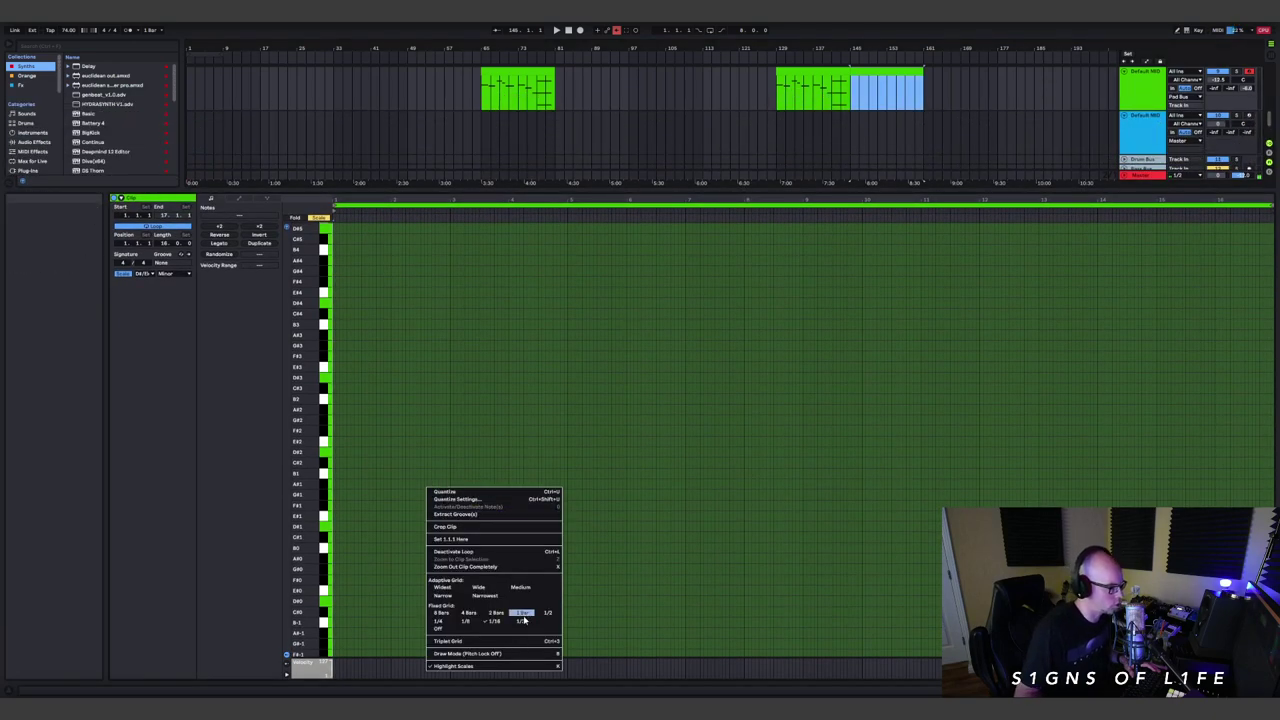
click(522, 613)
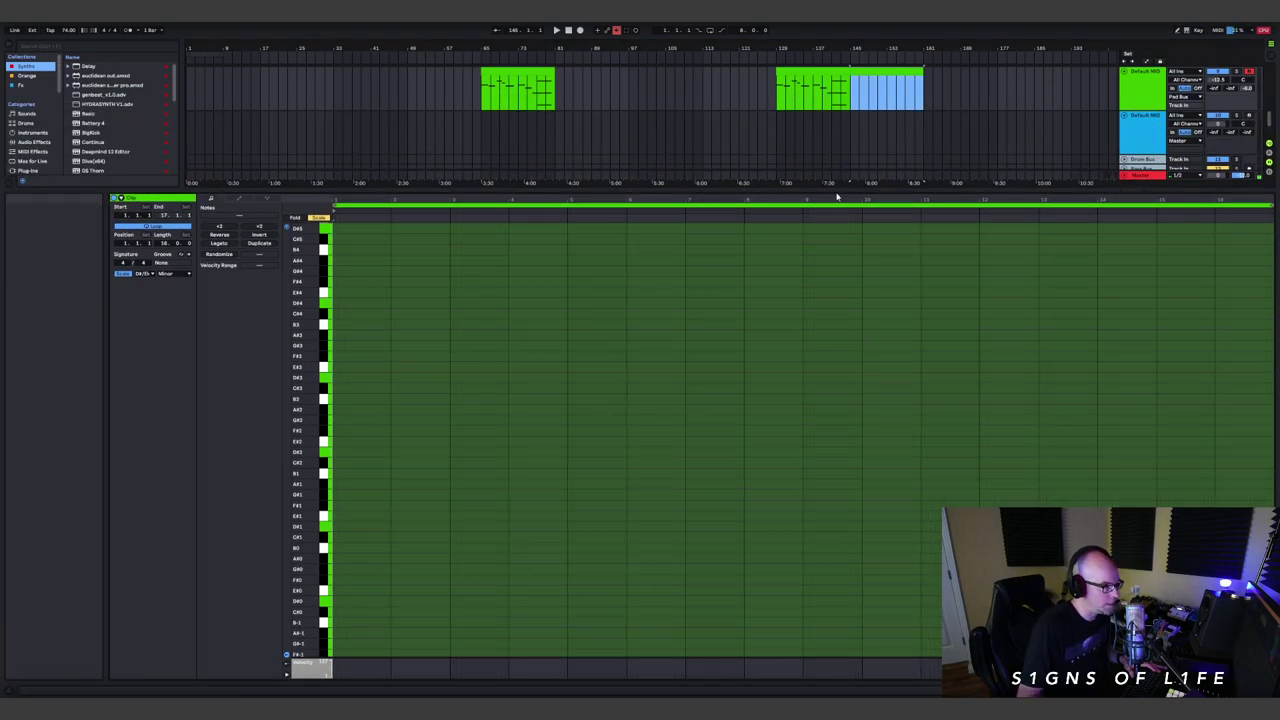
drag(835, 184, 830, 252)
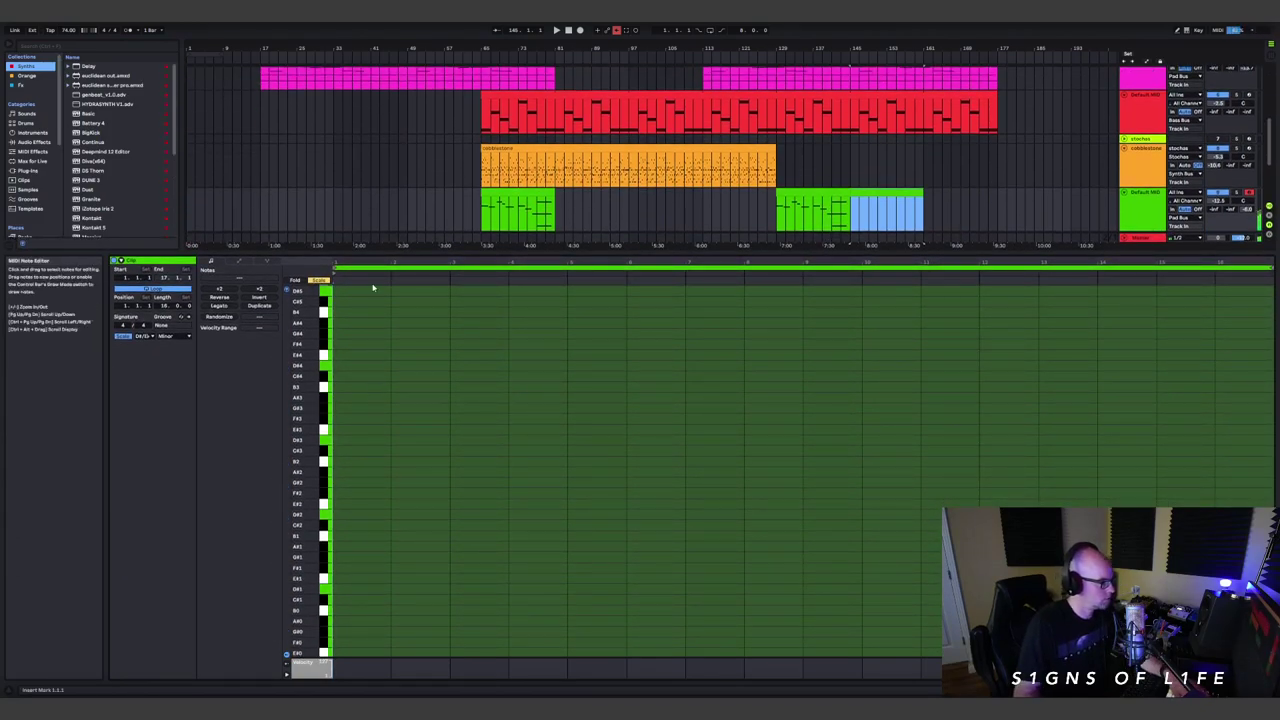
right_click(150, 261)
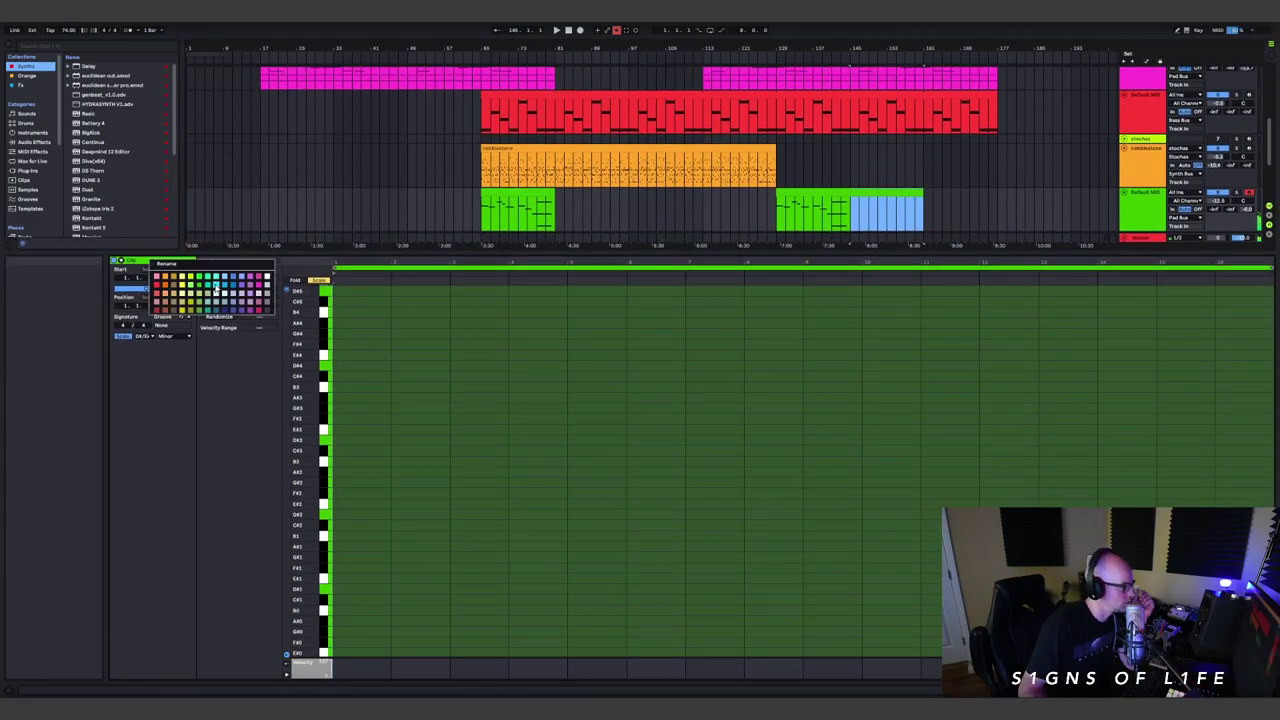
click(228, 285)
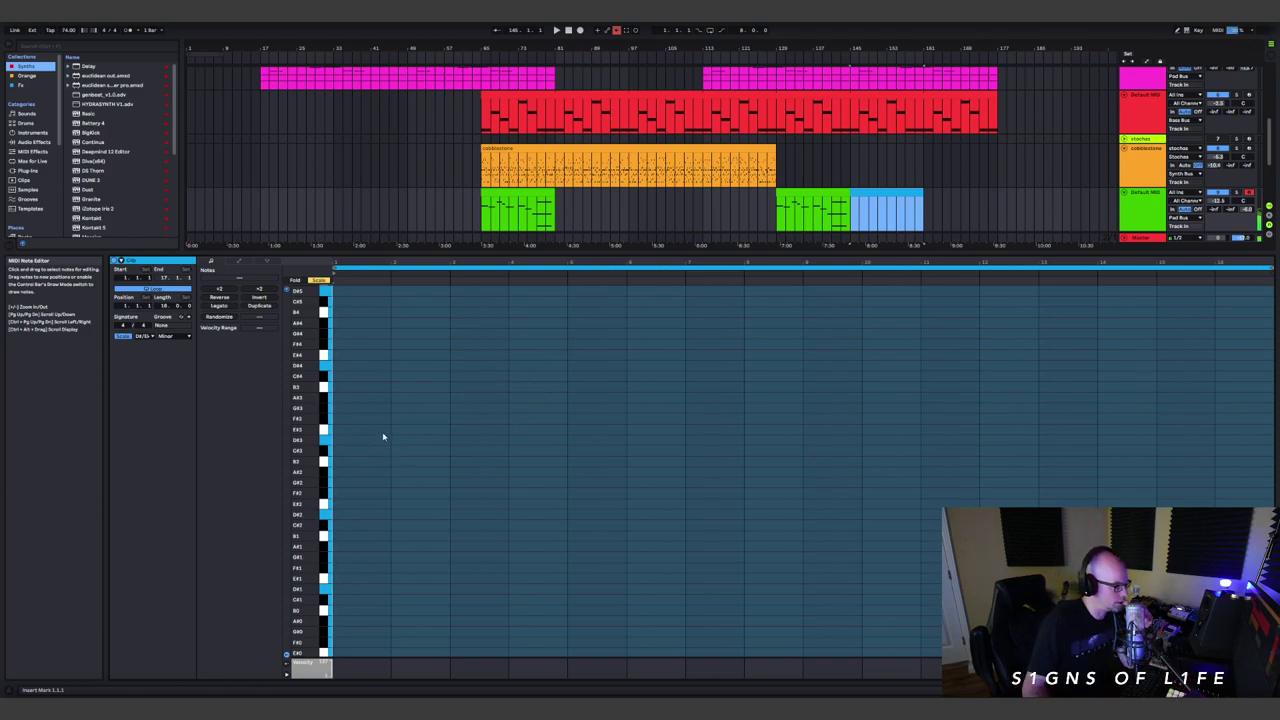
- Enter a melody ranging from C#3 to G#4 in the blue clip and move its second note, F#3, slightly later
right_click(447, 395)
click(645, 503)
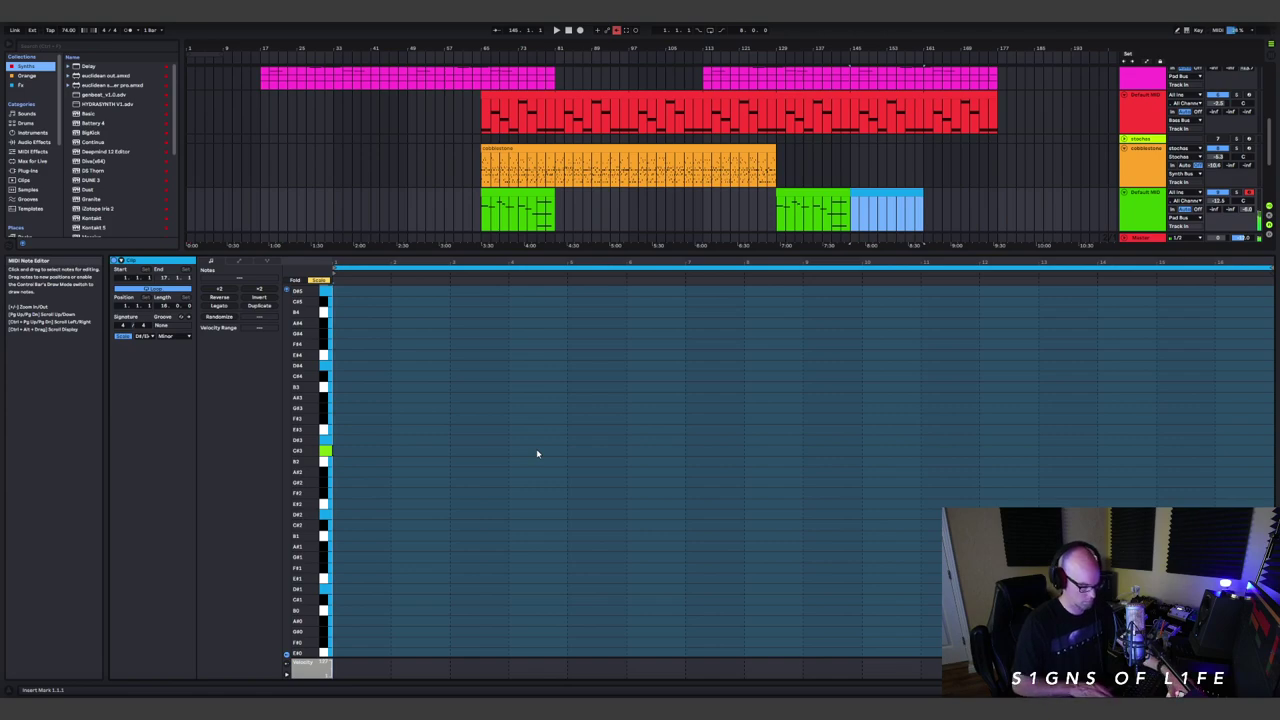
key(space)
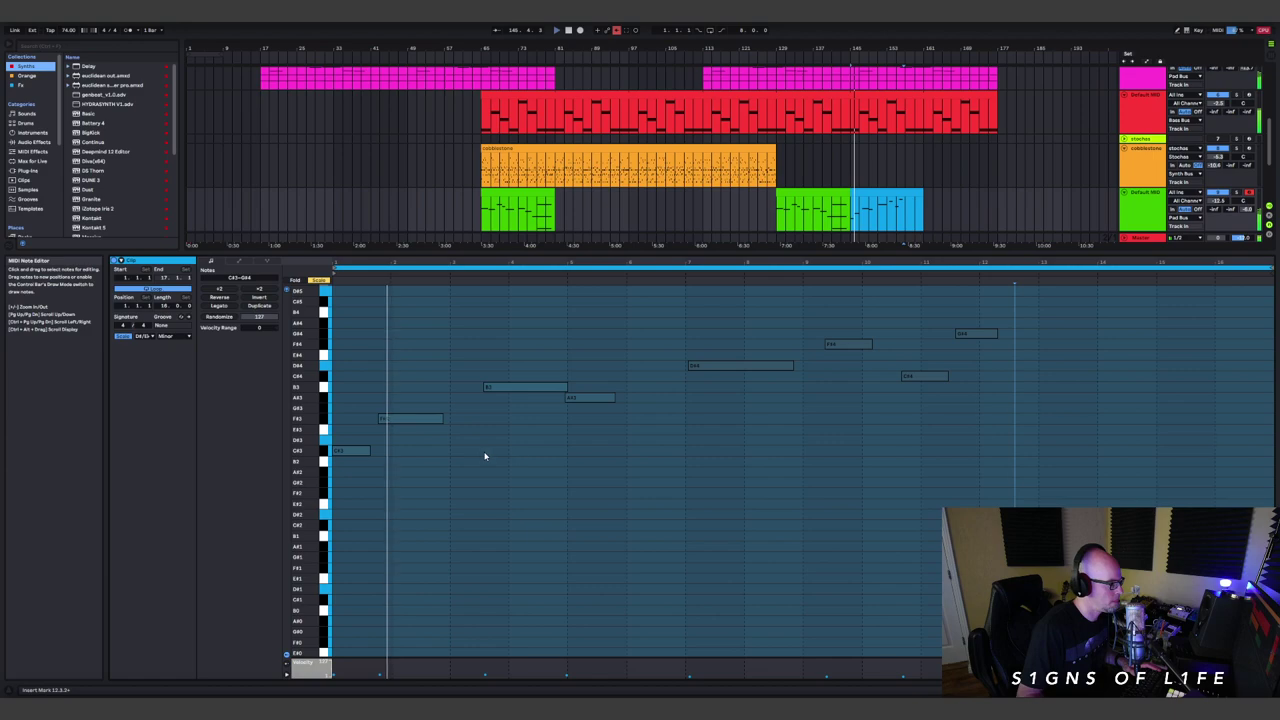
key(space)
click(407, 421)
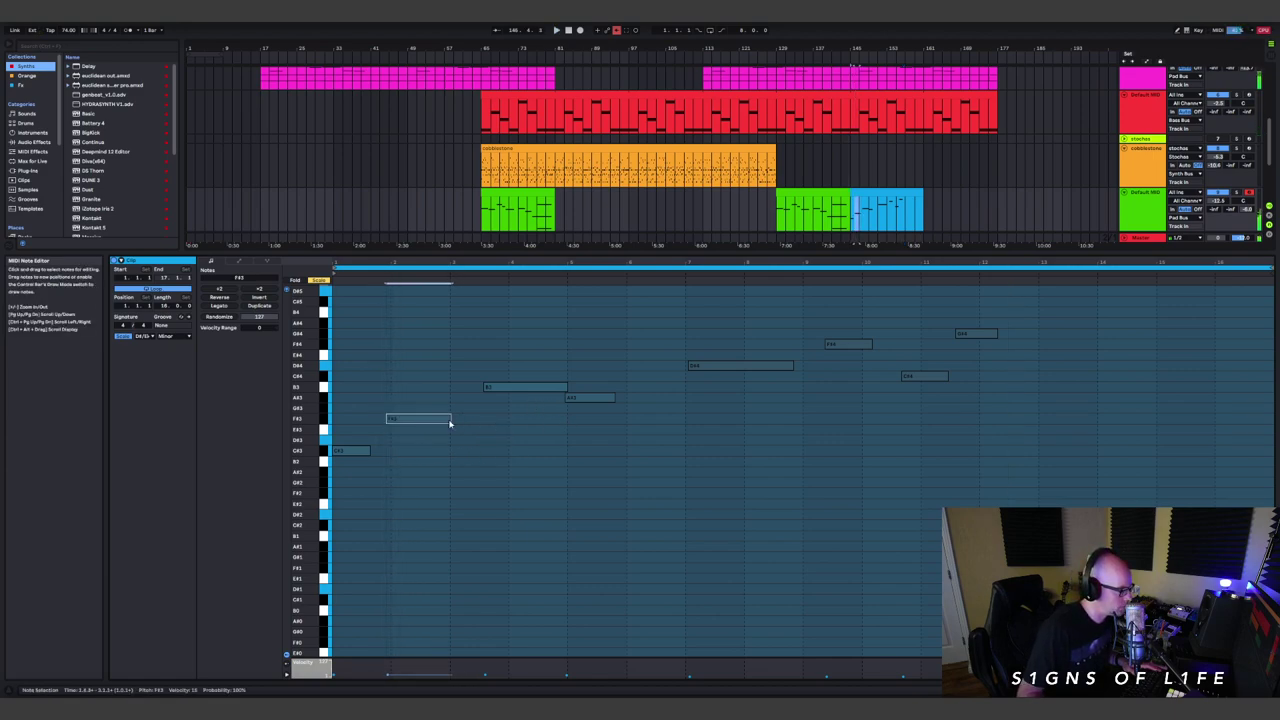
- Lengthen the blue clip's C#3 note to just past bar 2 and its A#3 note to nearly bar 7
drag(370, 450, 379, 449)
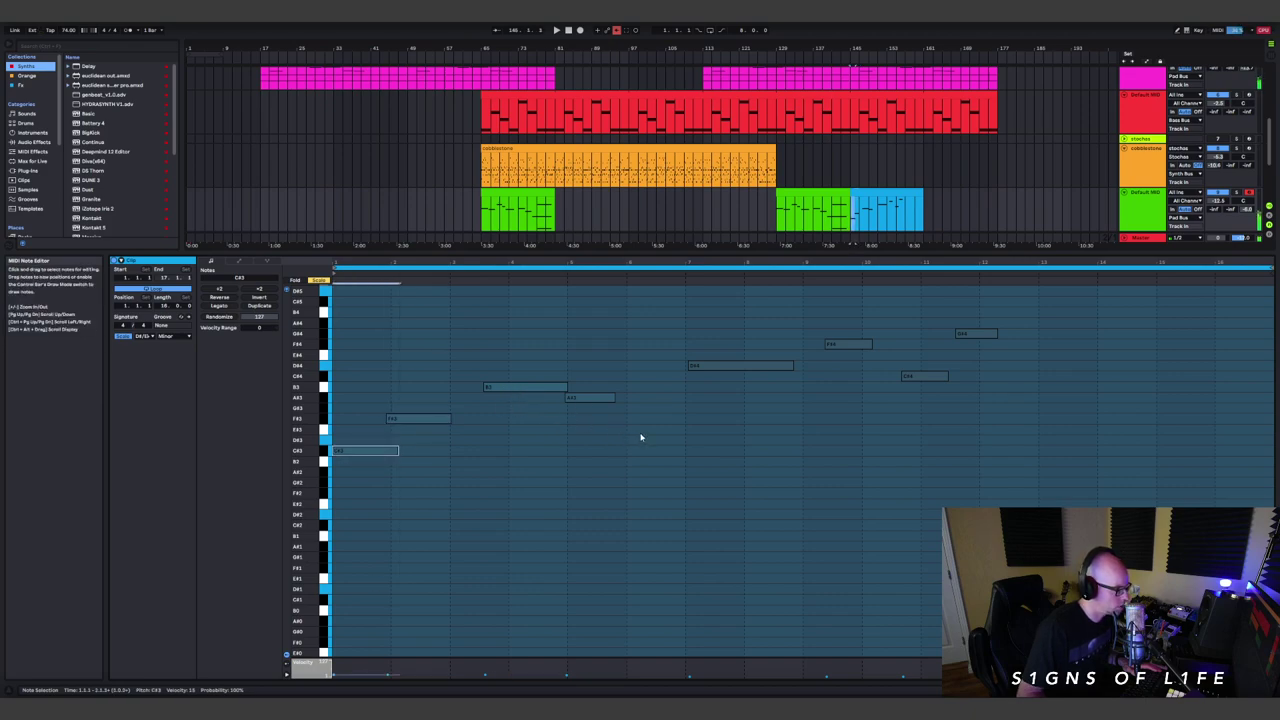
drag(614, 398, 684, 399)
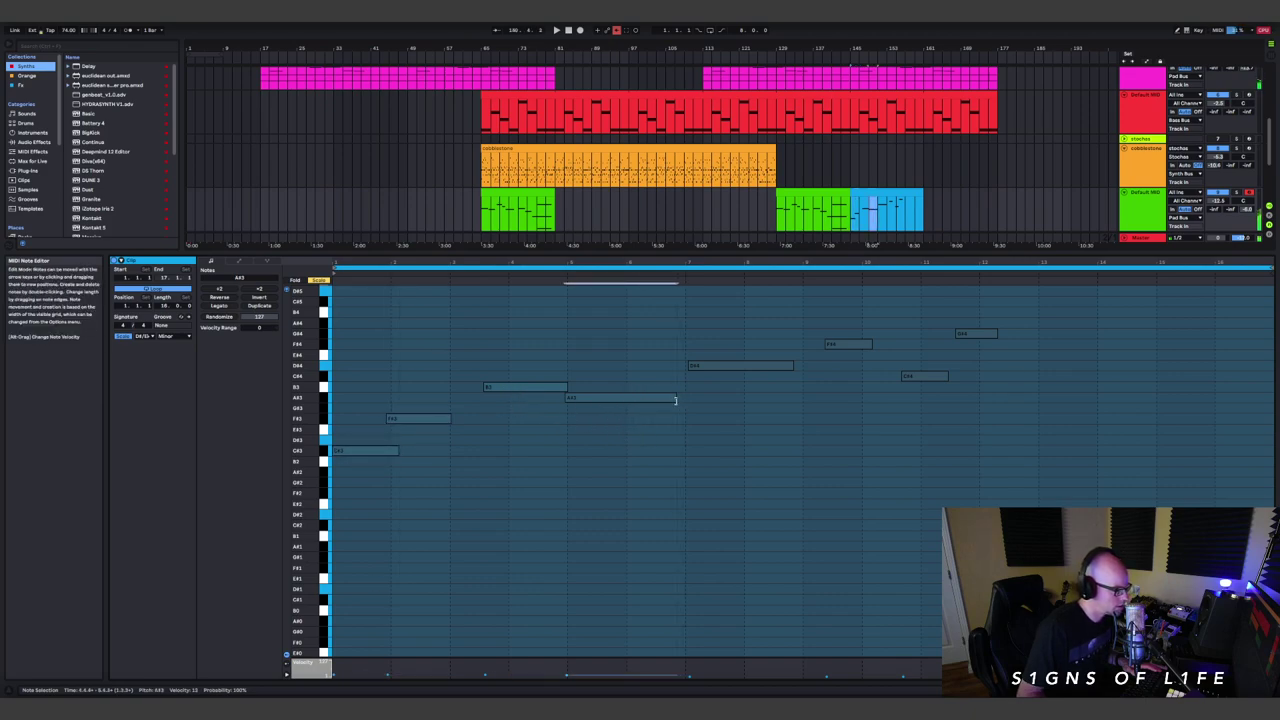
click(712, 368)
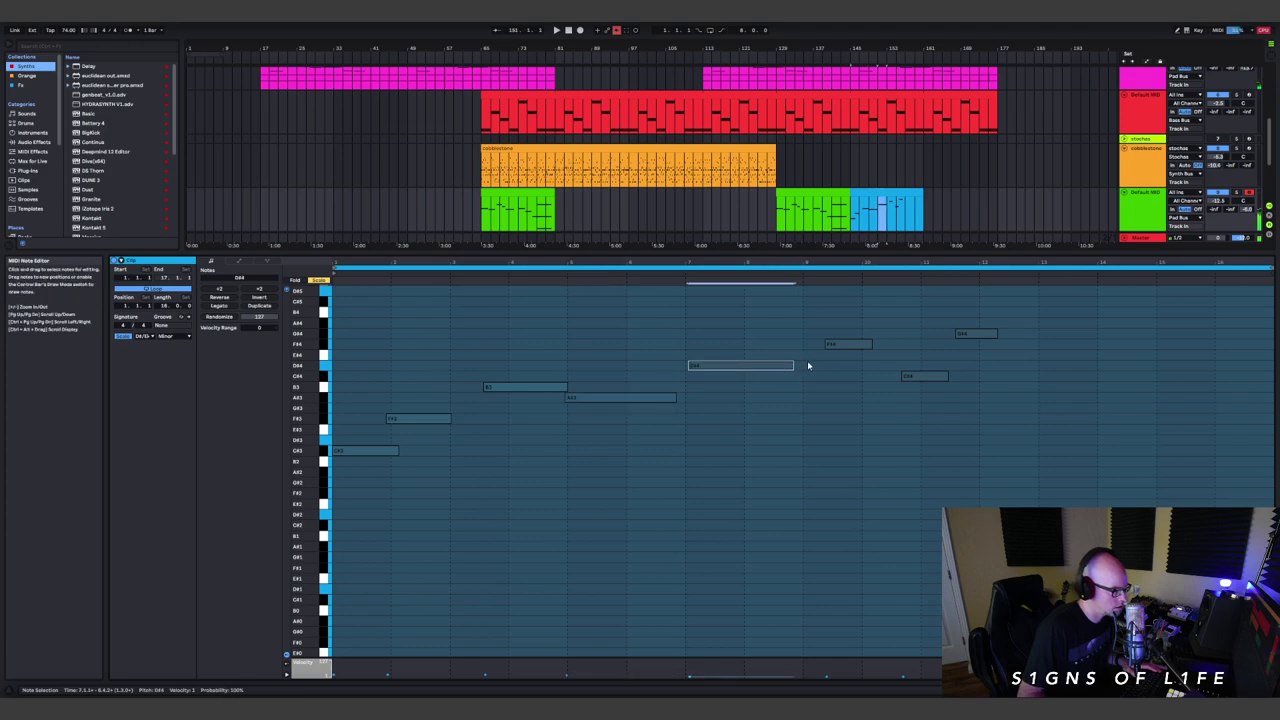
- Rework the blue clip's ending into long, mostly consecutive notes C#4, G#3, E#4 and D#4, filling the clip to about bar 17
drag(838, 345, 997, 408)
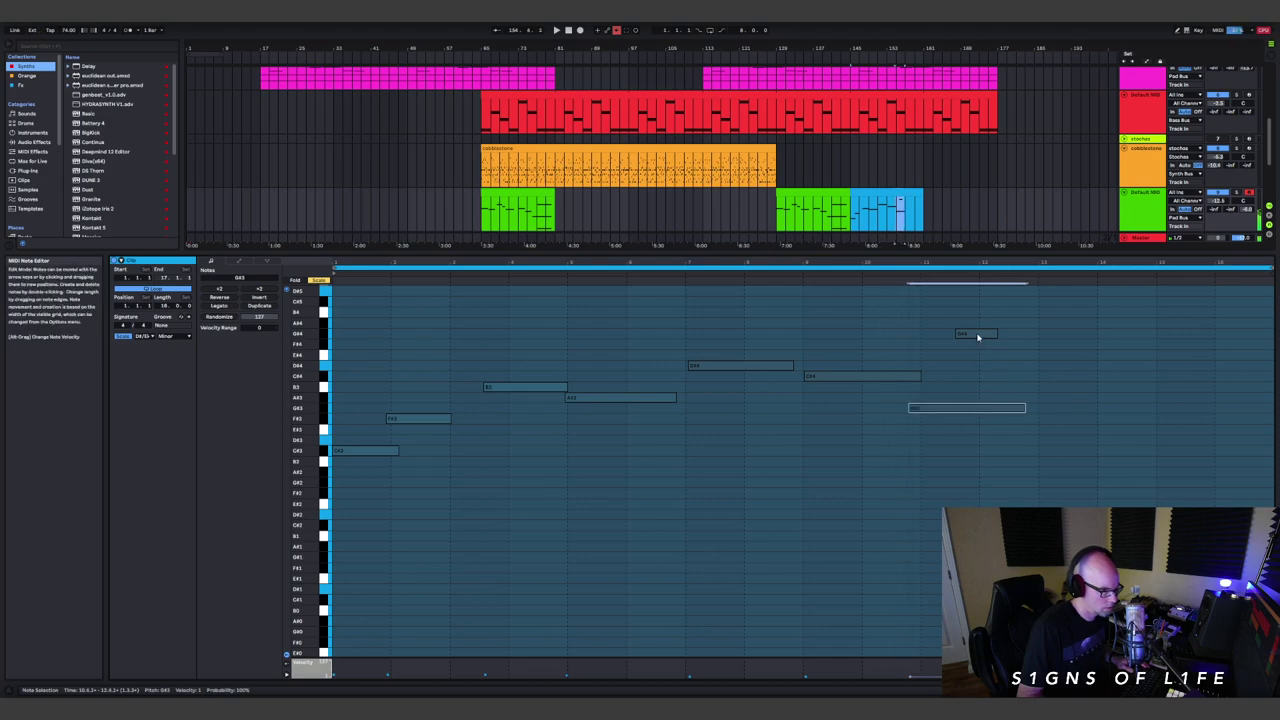
drag(977, 334, 1053, 366)
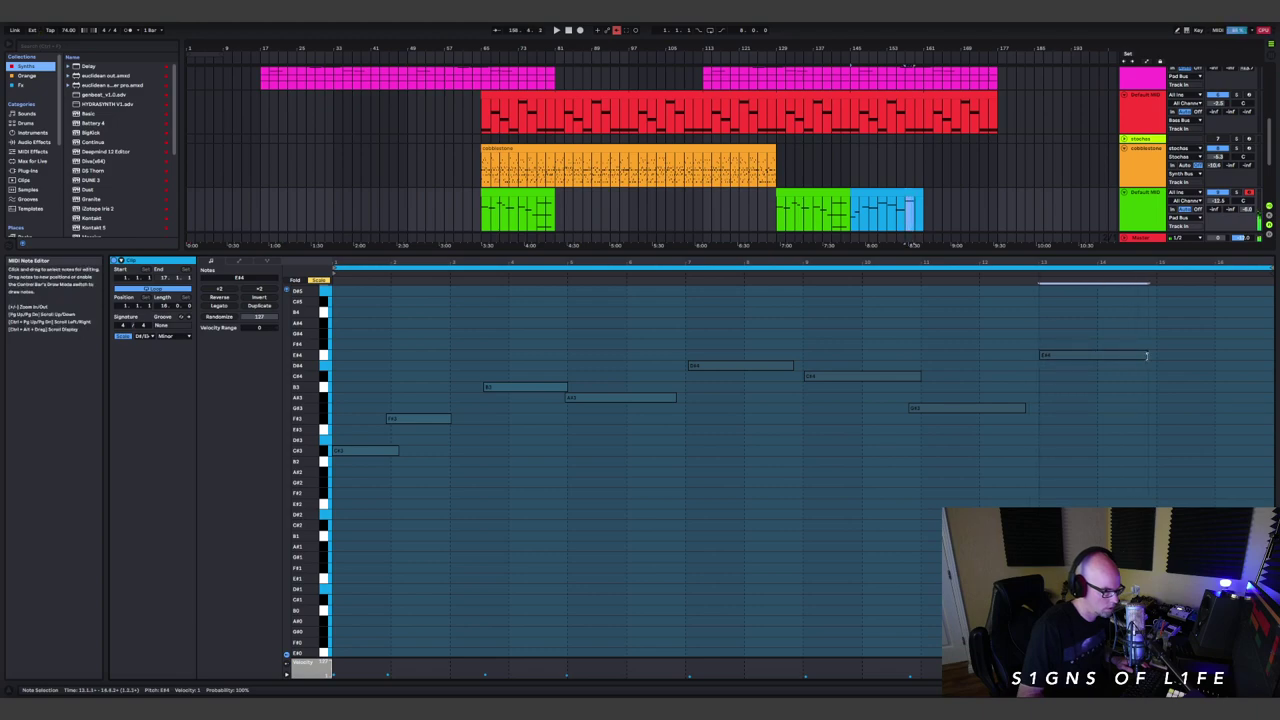
drag(1095, 359, 1215, 376)
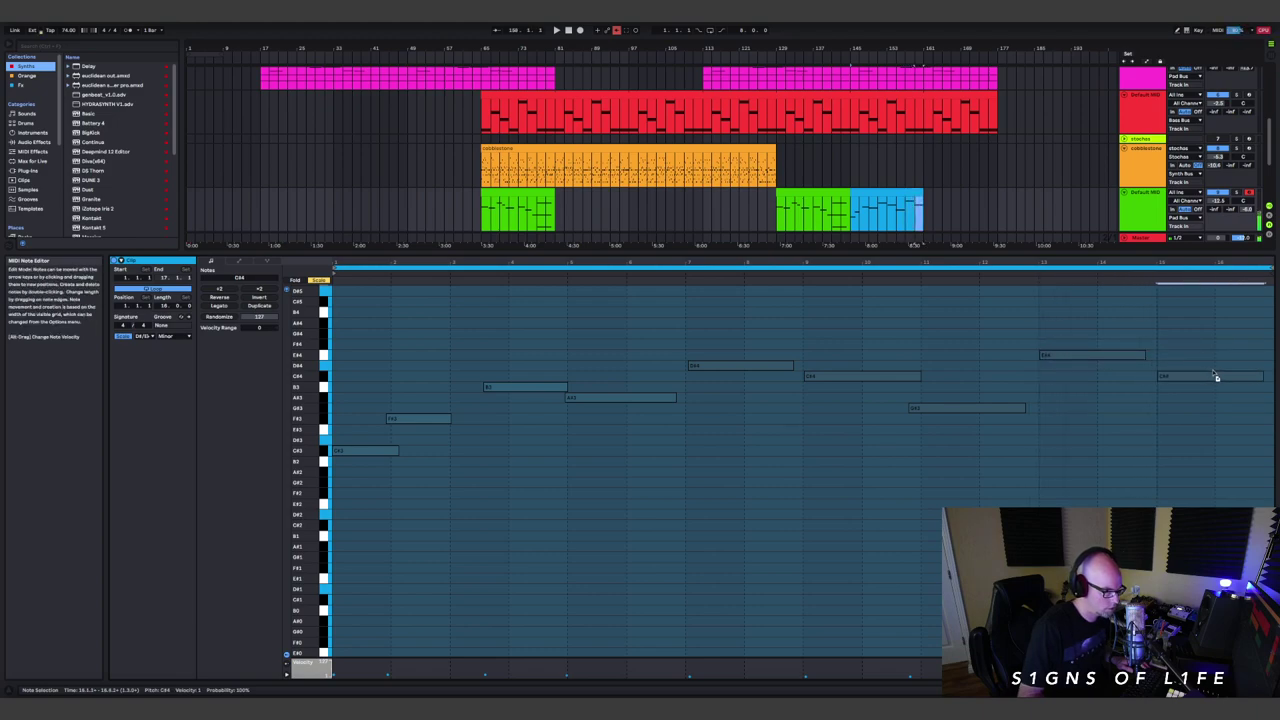
- During playback, shrink the note editor and lower the green Vital track's volume to about -15.8 dB
key(space)
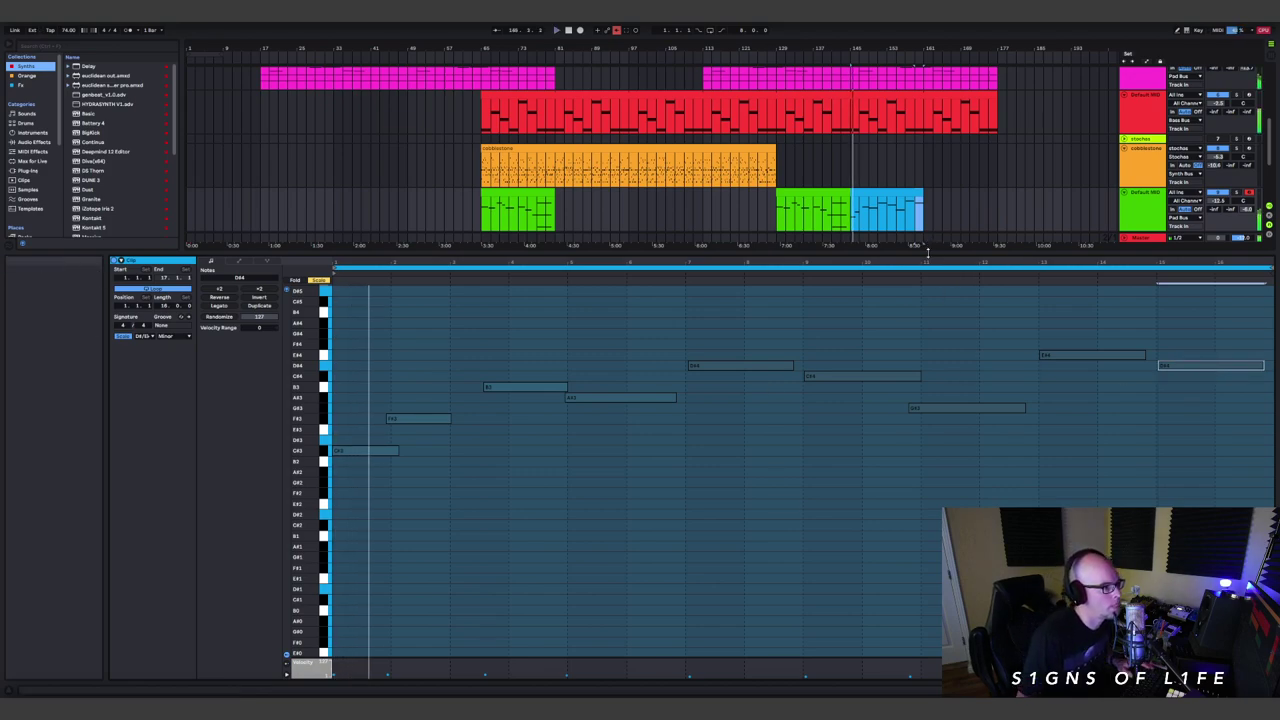
drag(929, 245, 929, 475)
drag(1218, 312, 1218, 340)
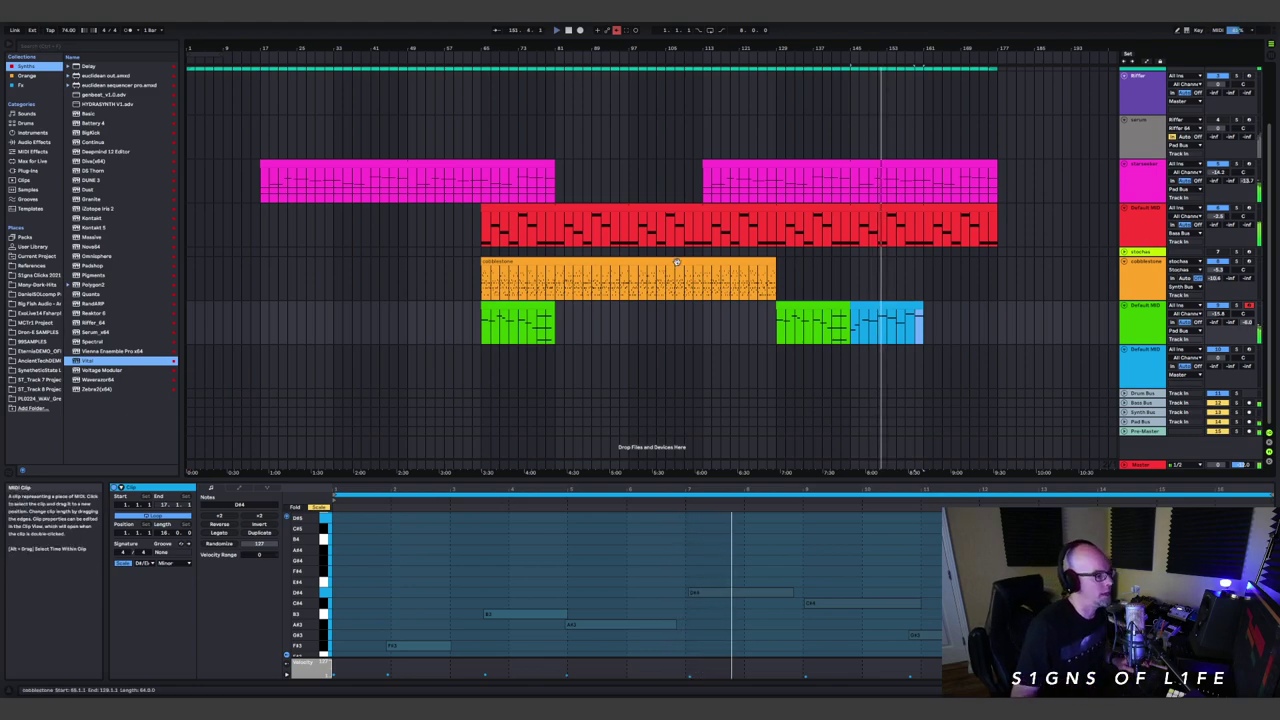
- Copy the orange Stochas-sequenced clip to bar 145 and shorten the copy so it ends at bar 177 with the red bass clip
click(632, 261)
drag(619, 261, 1003, 262)
click(990, 264)
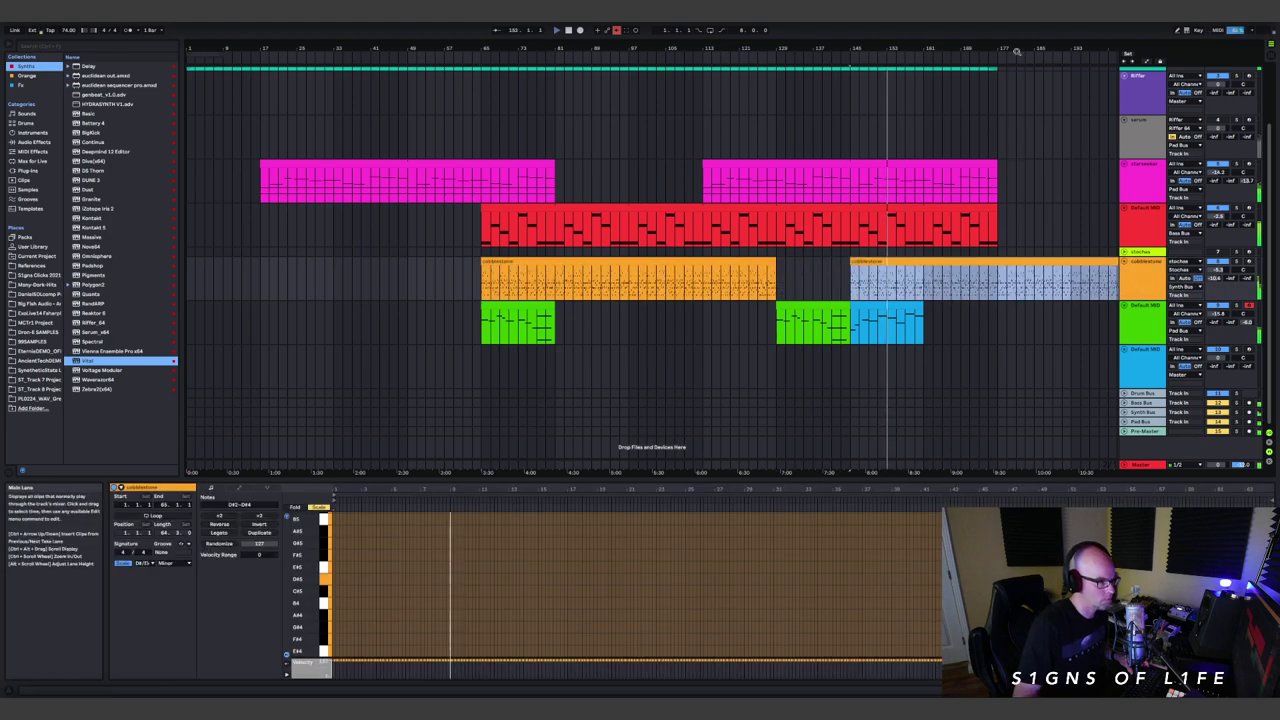
scroll(1078, 296, down, 1)
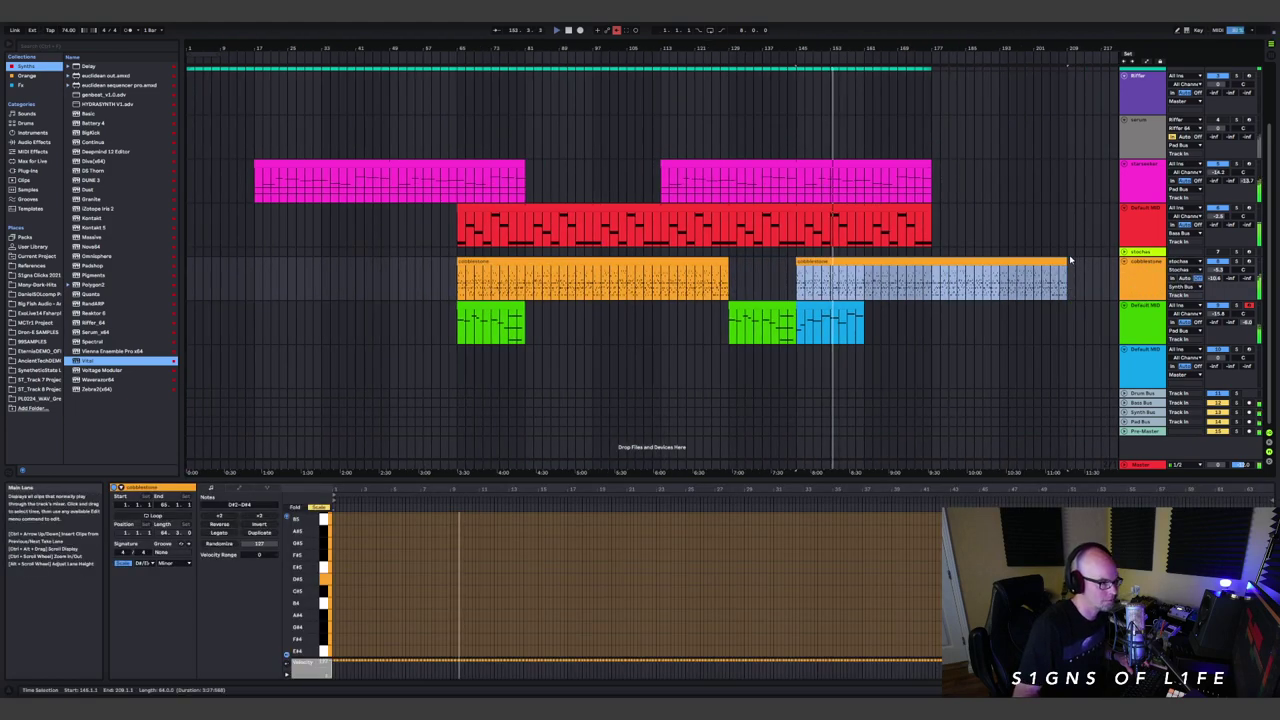
drag(1067, 263, 931, 268)
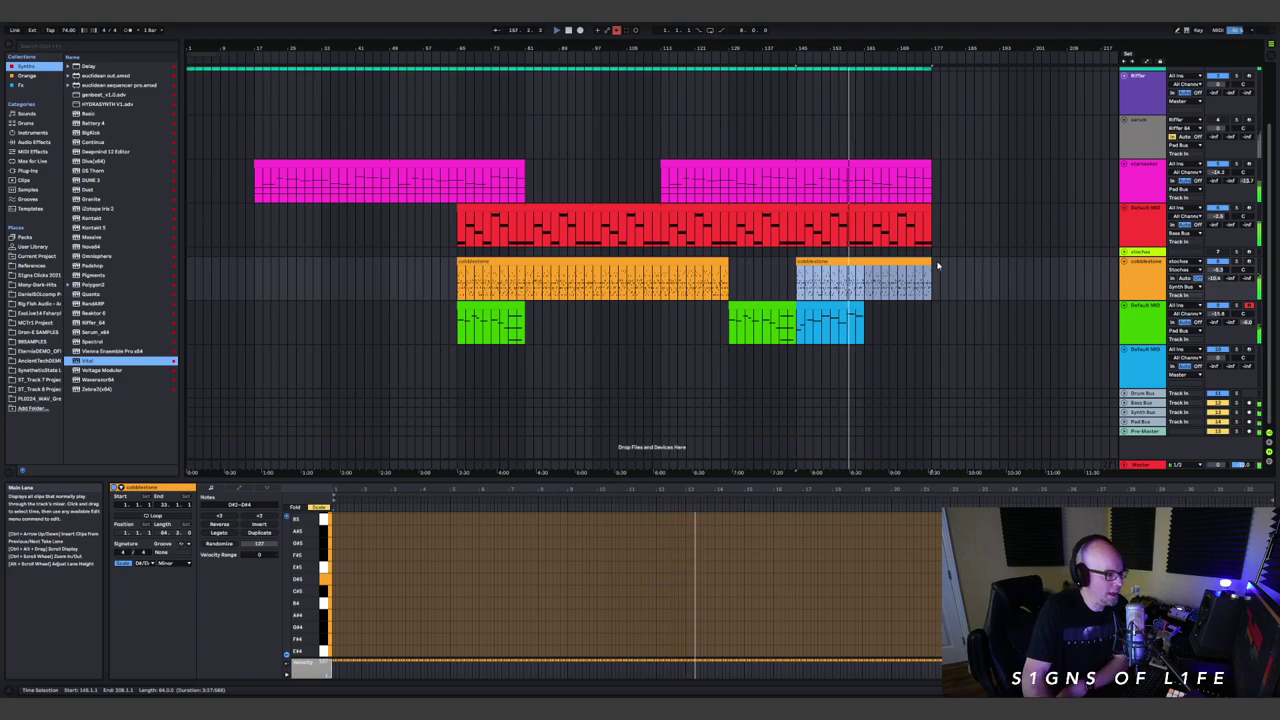
- Extend the teal drone audio clip to bar 193
scroll(986, 208, up, 3)
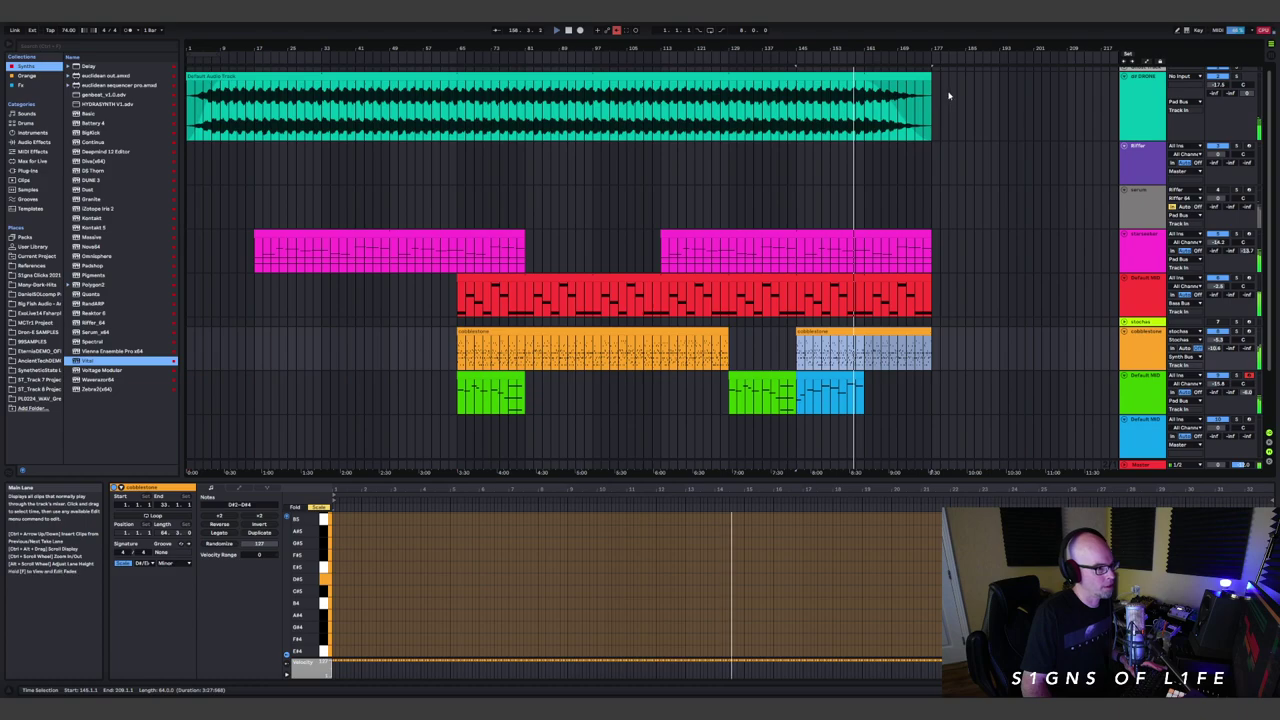
drag(930, 95, 1000, 86)
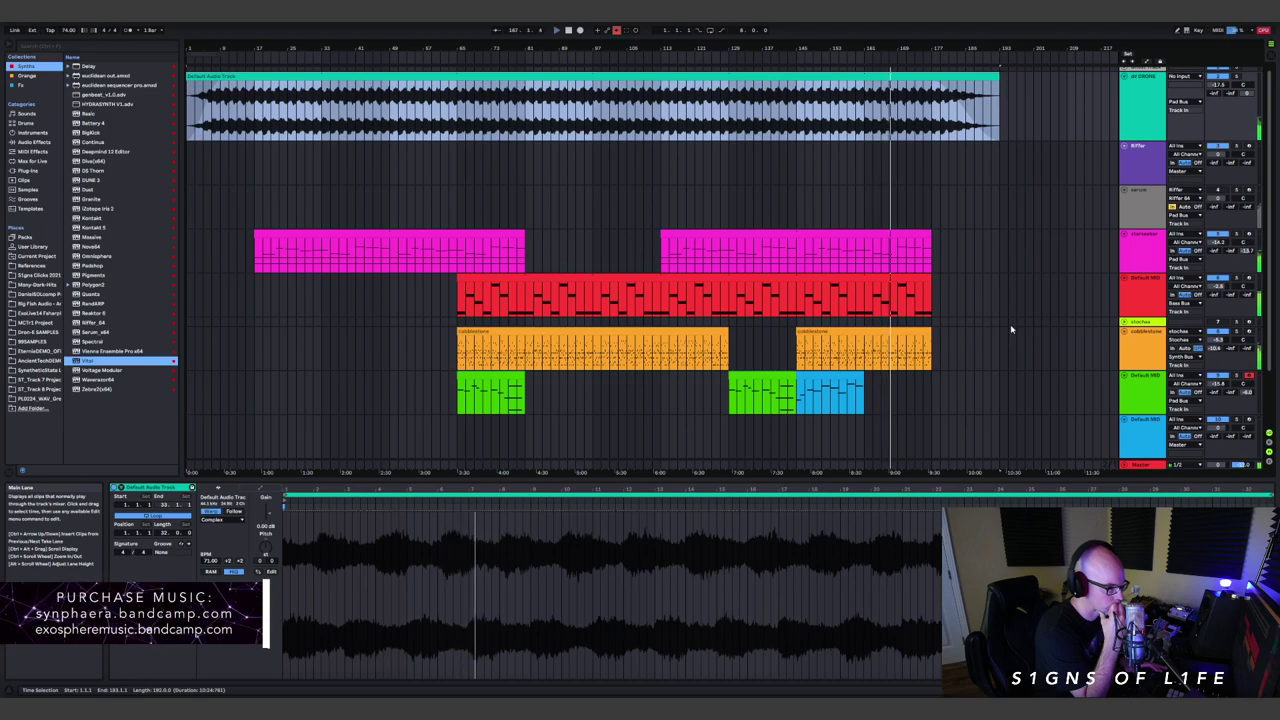
- Play the arrangement from bar 1 and load Omnisphere on the empty blue MIDI track
scroll(965, 325, down, 2)
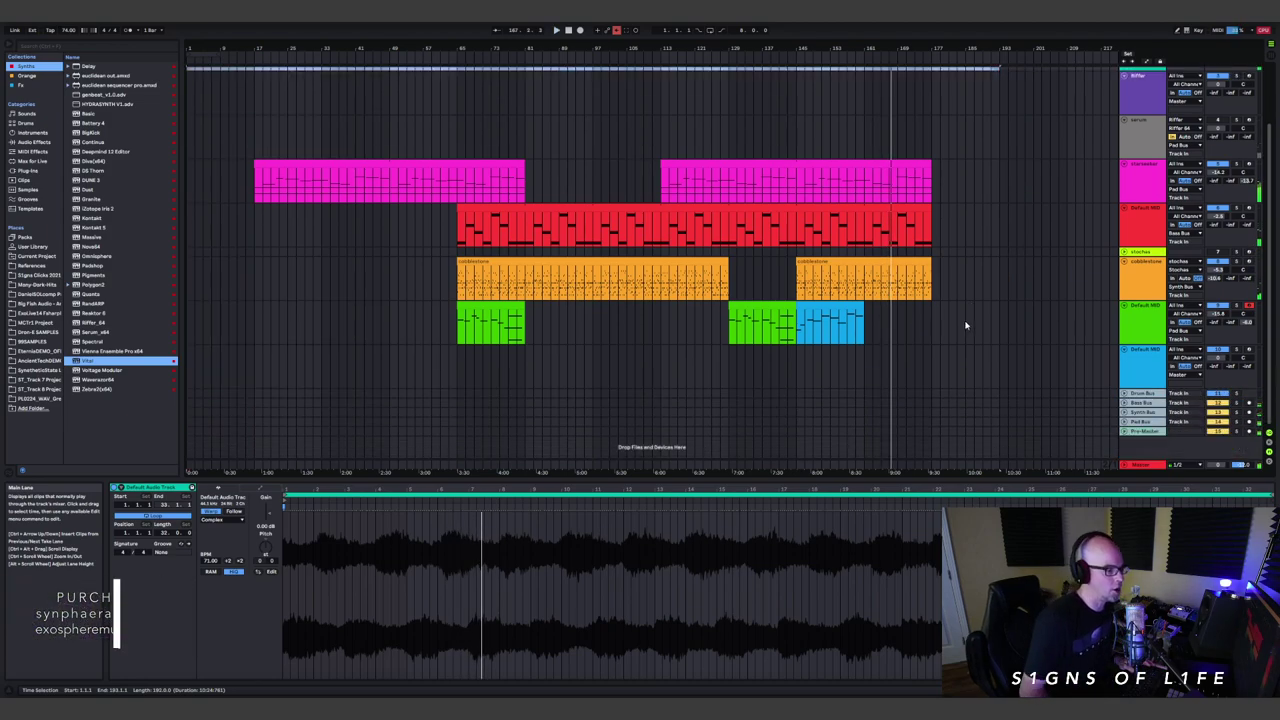
click(1157, 365)
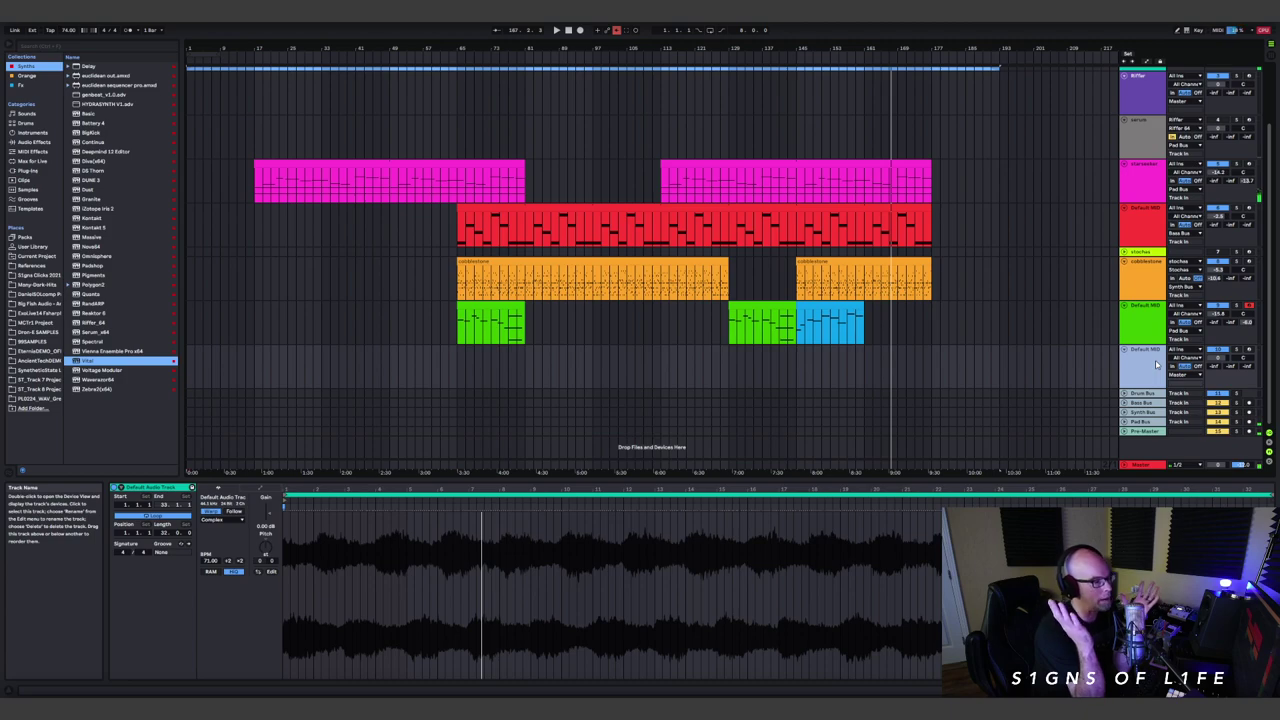
click(190, 363)
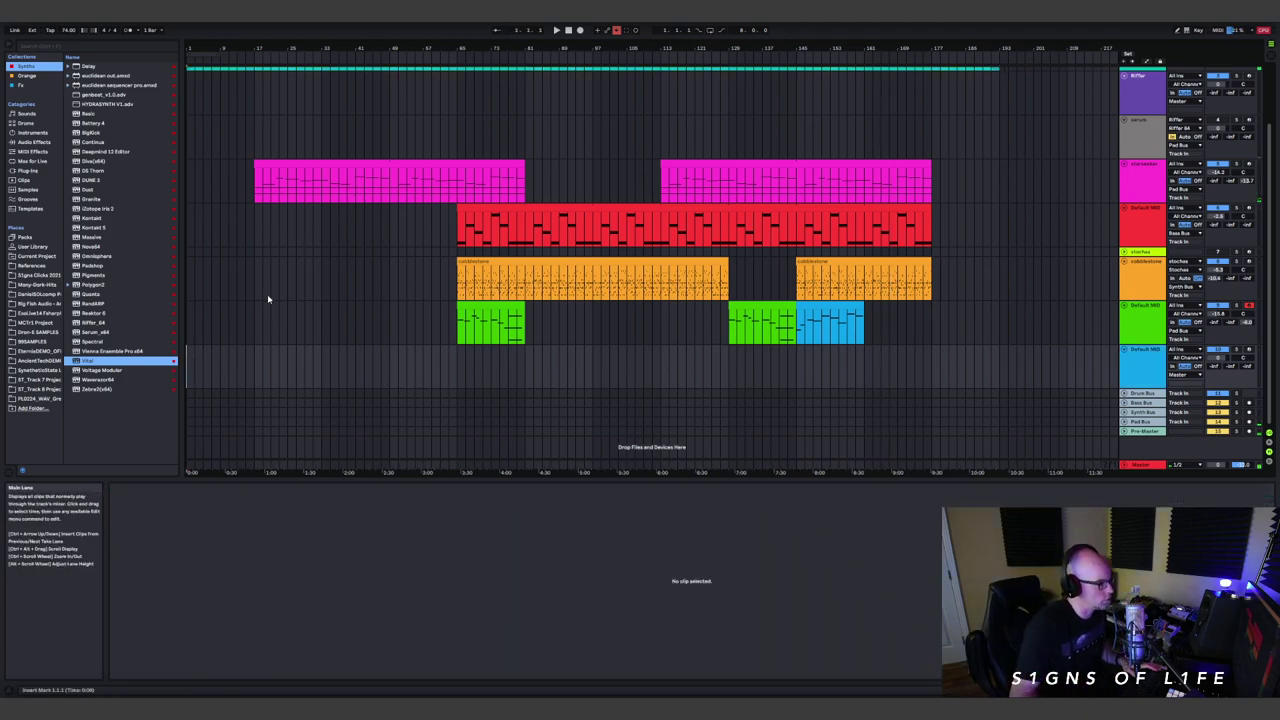
scroll(267, 296, up, 2)
scroll(267, 320, down, 2)
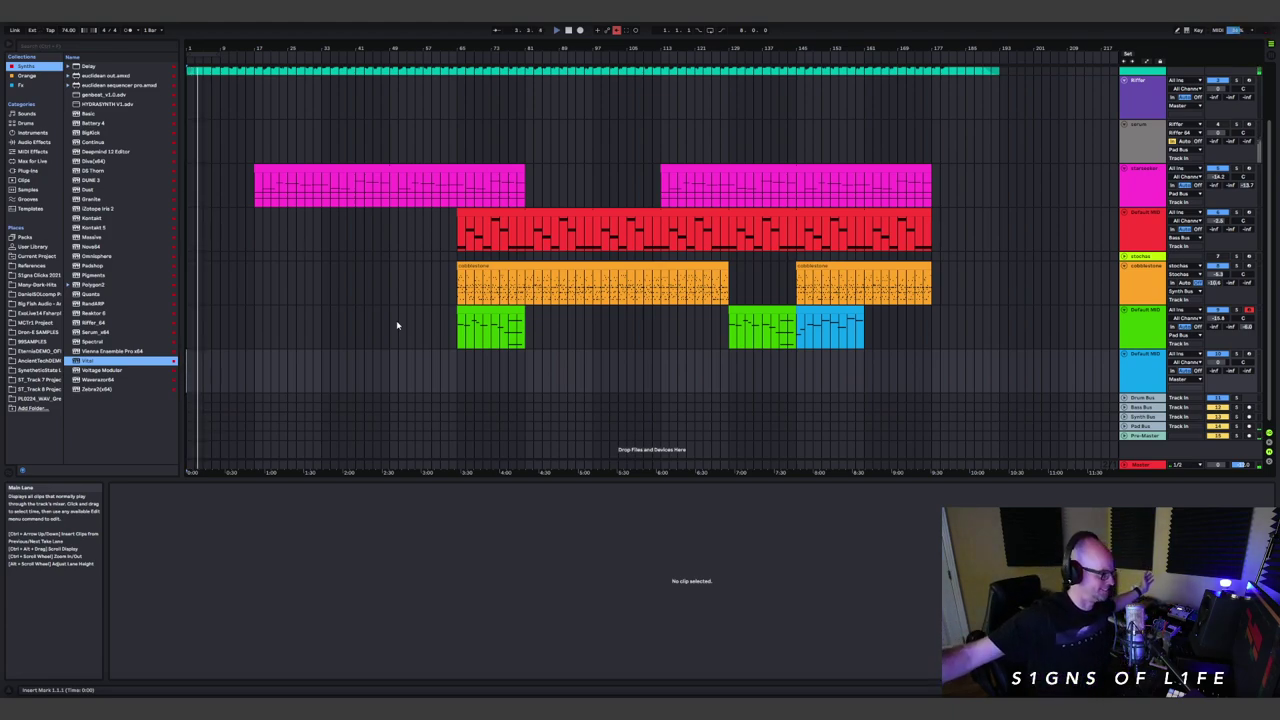
scroll(334, 303, up, 3)
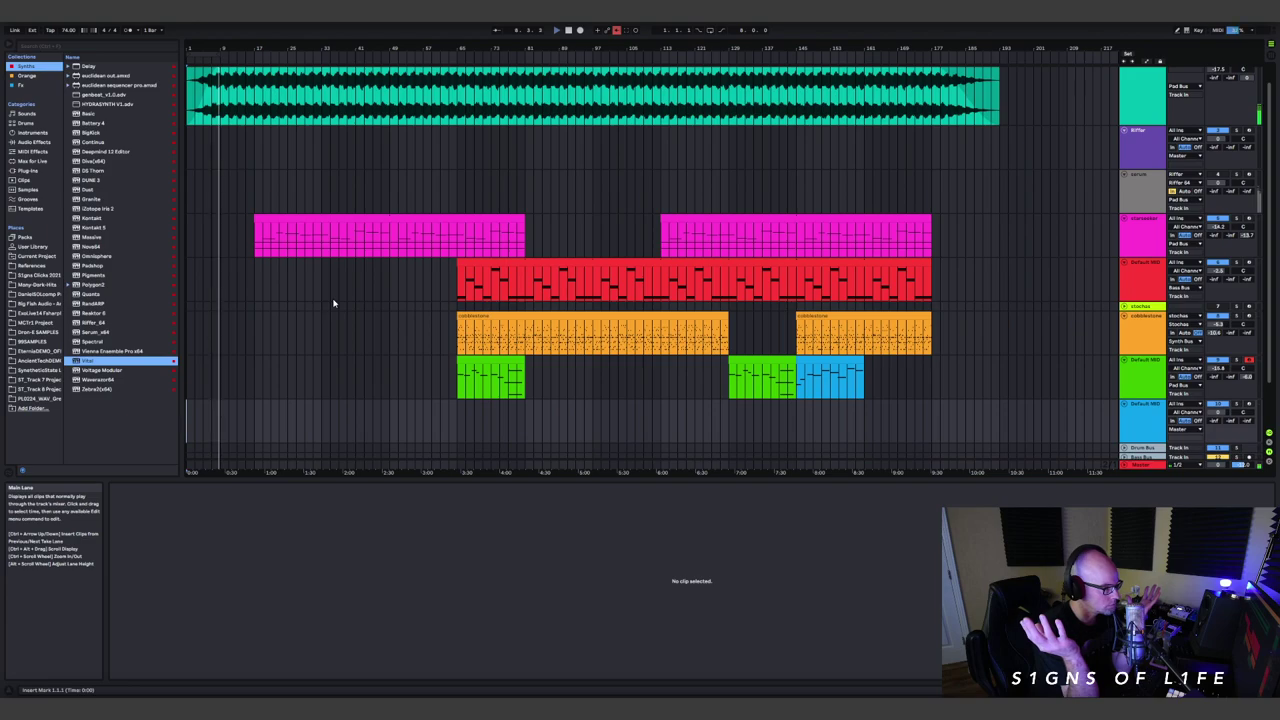
scroll(548, 347, down, 2)
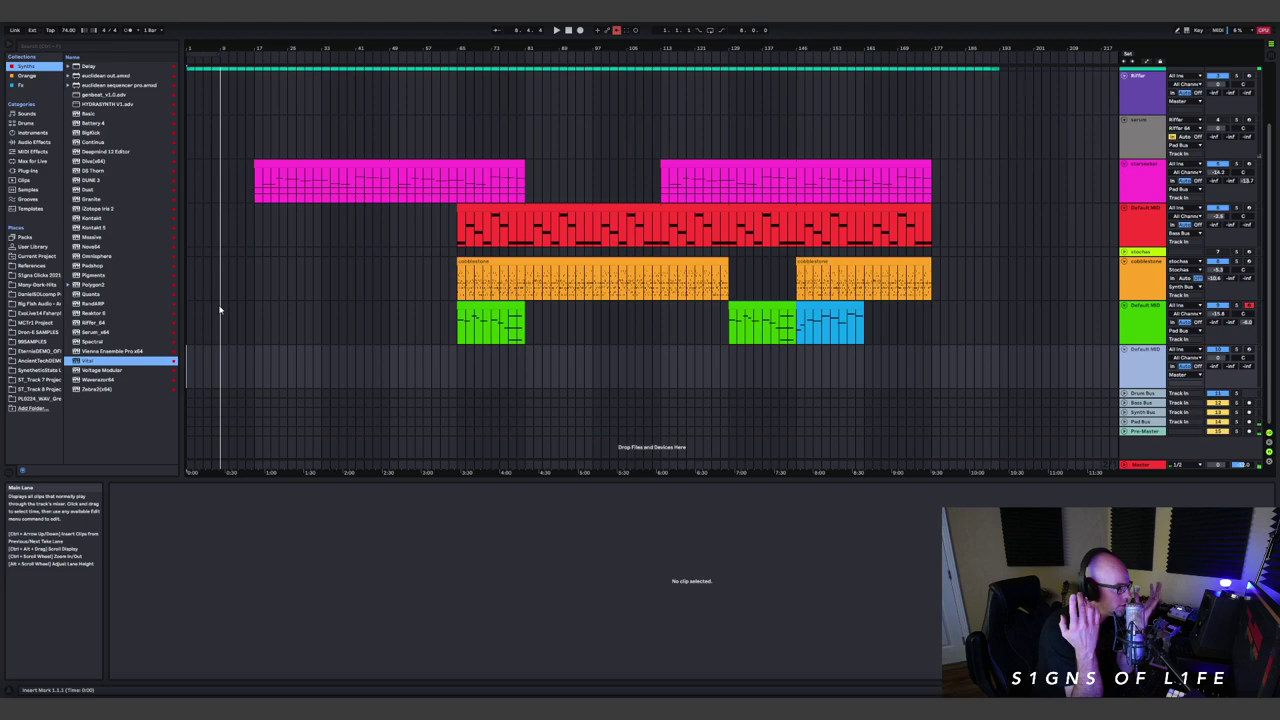
double_click(95, 257)
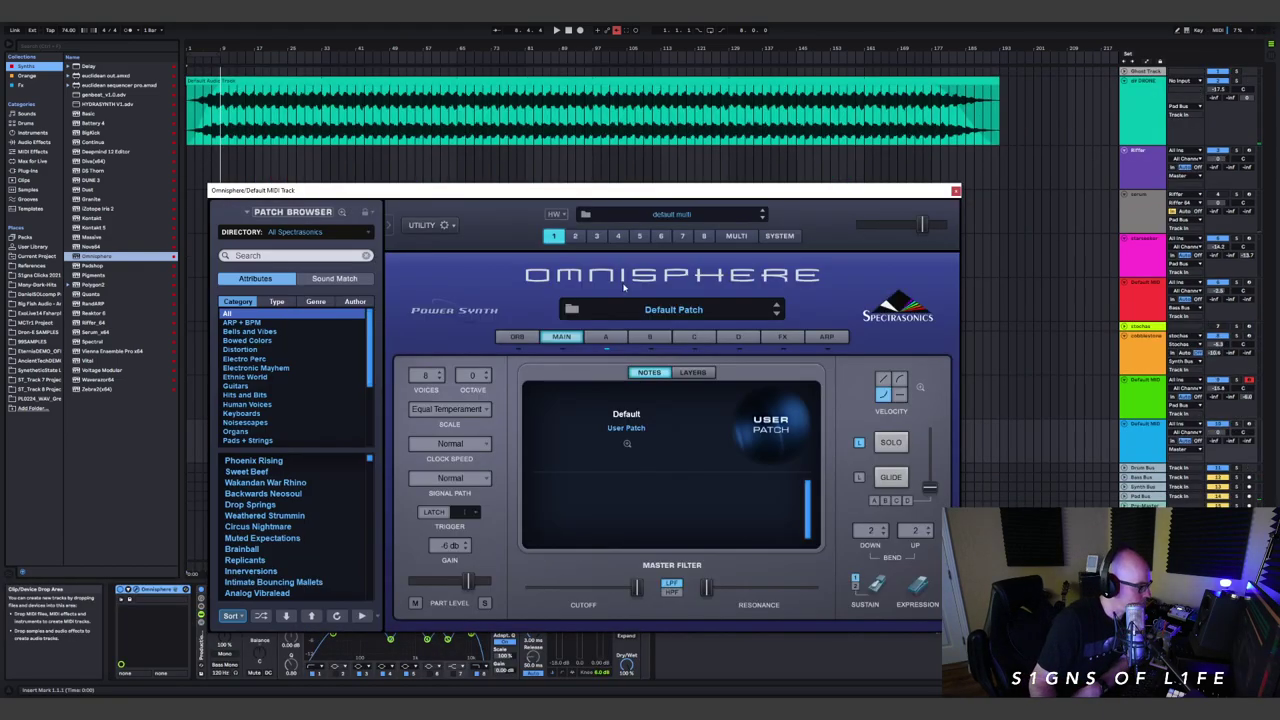
- Switch the oscillator of Omnisphere's layer A to Sample mode and open its soundsource browser
click(607, 336)
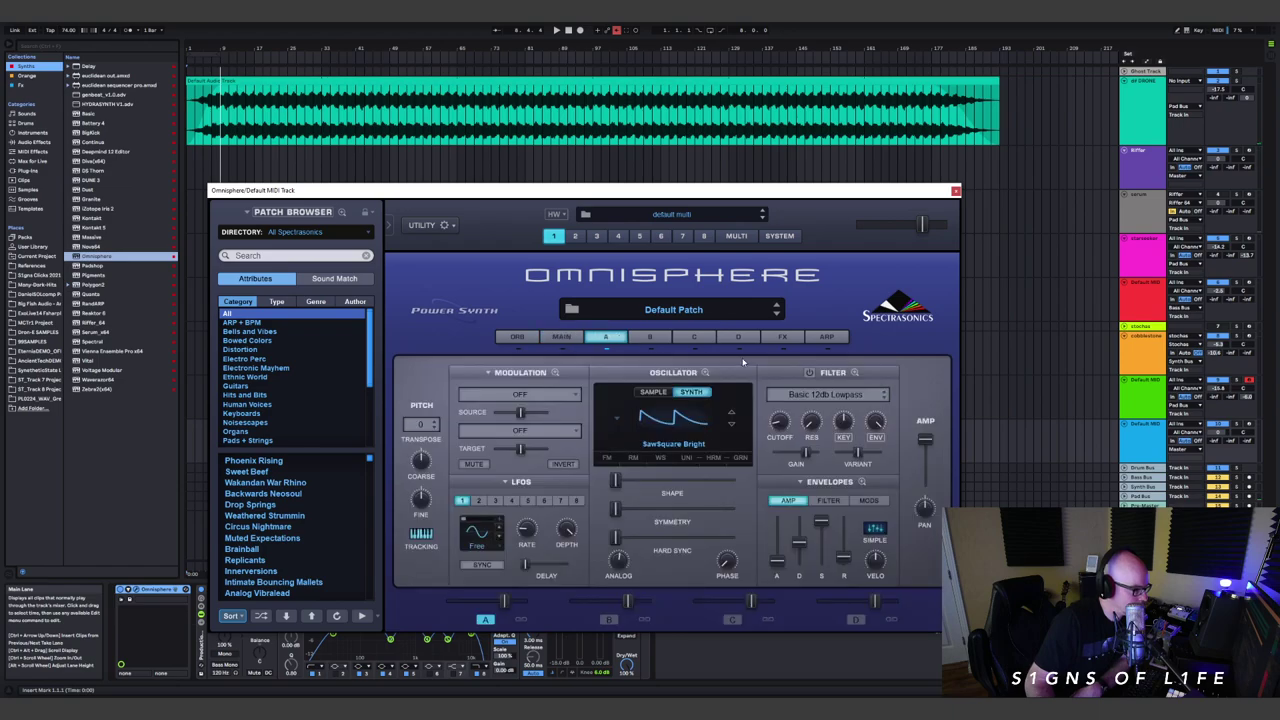
click(653, 392)
click(732, 435)
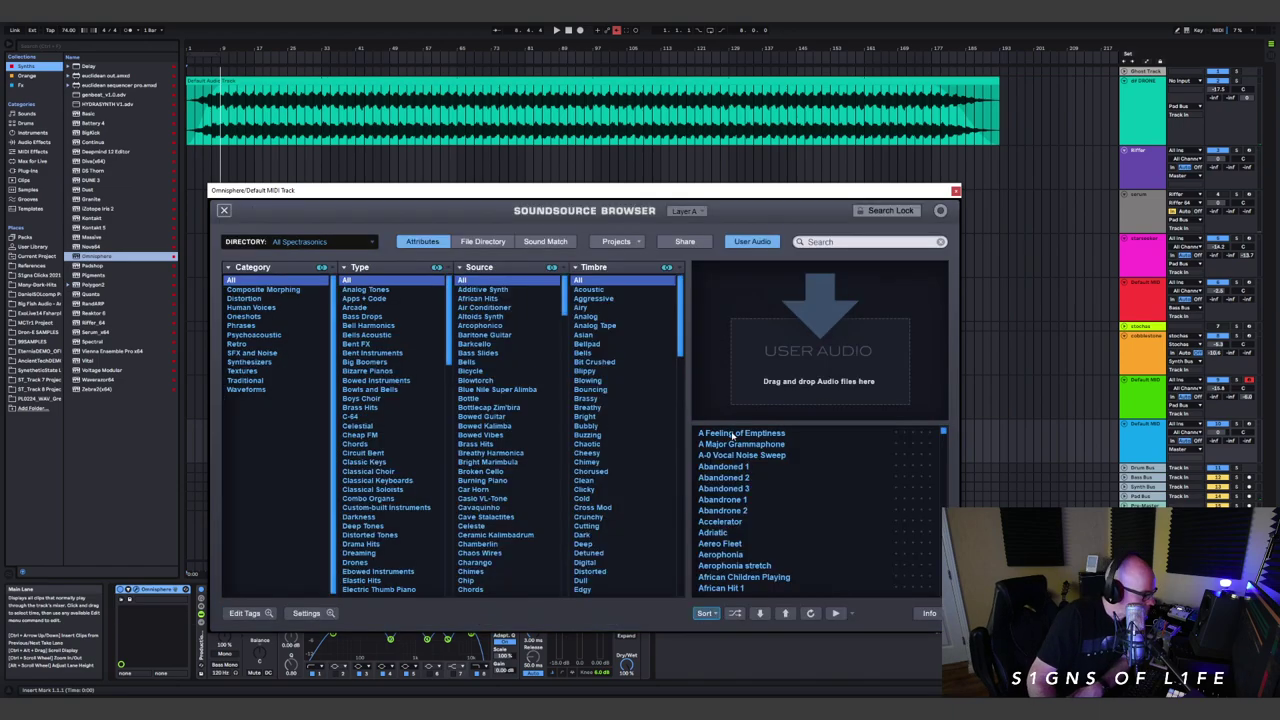
- Load the Magnetic Purple Bounce 1 soundsource from the Psychoacoustic category and Rattling FX technique, then return to layer A
click(255, 335)
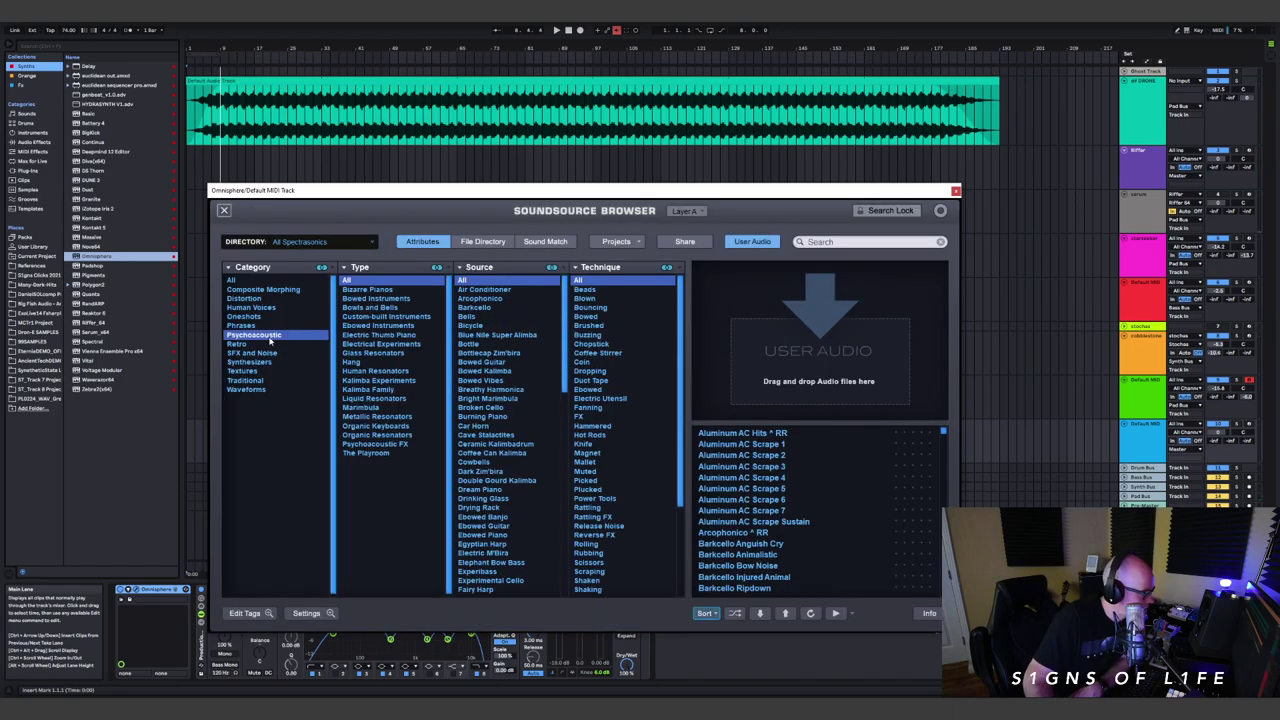
scroll(638, 363, down, 5)
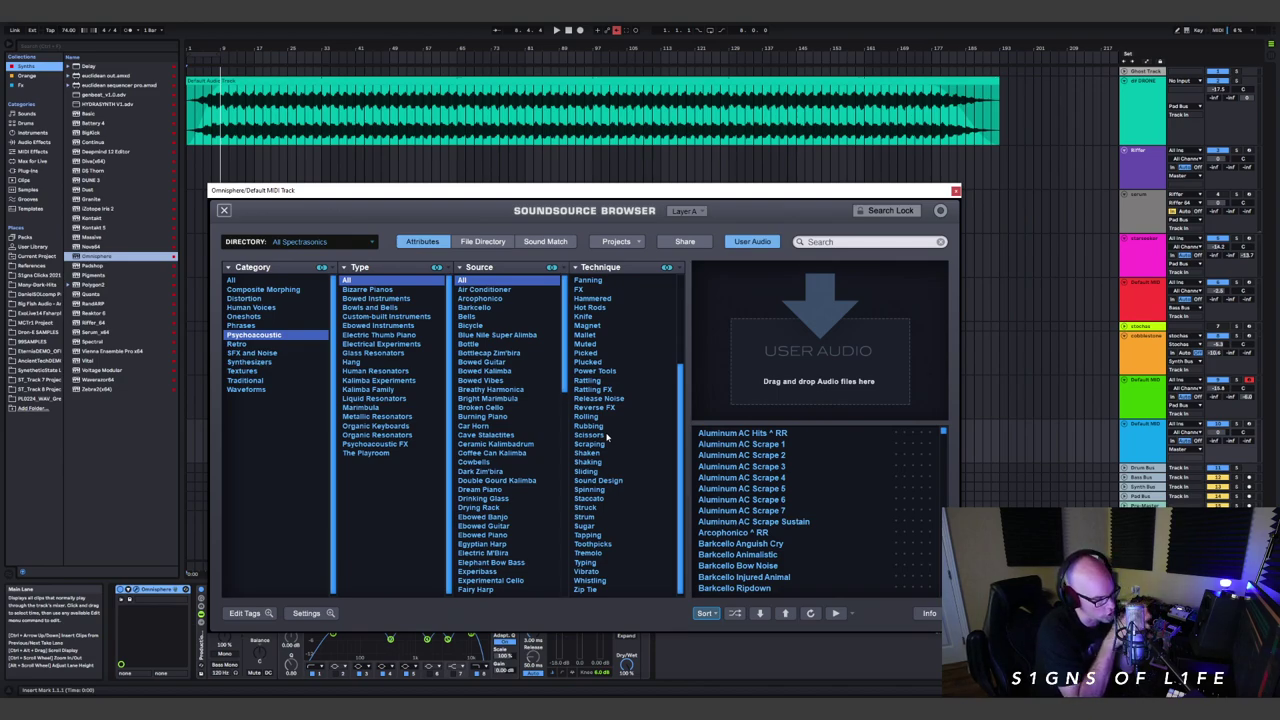
scroll(611, 390, up, 5)
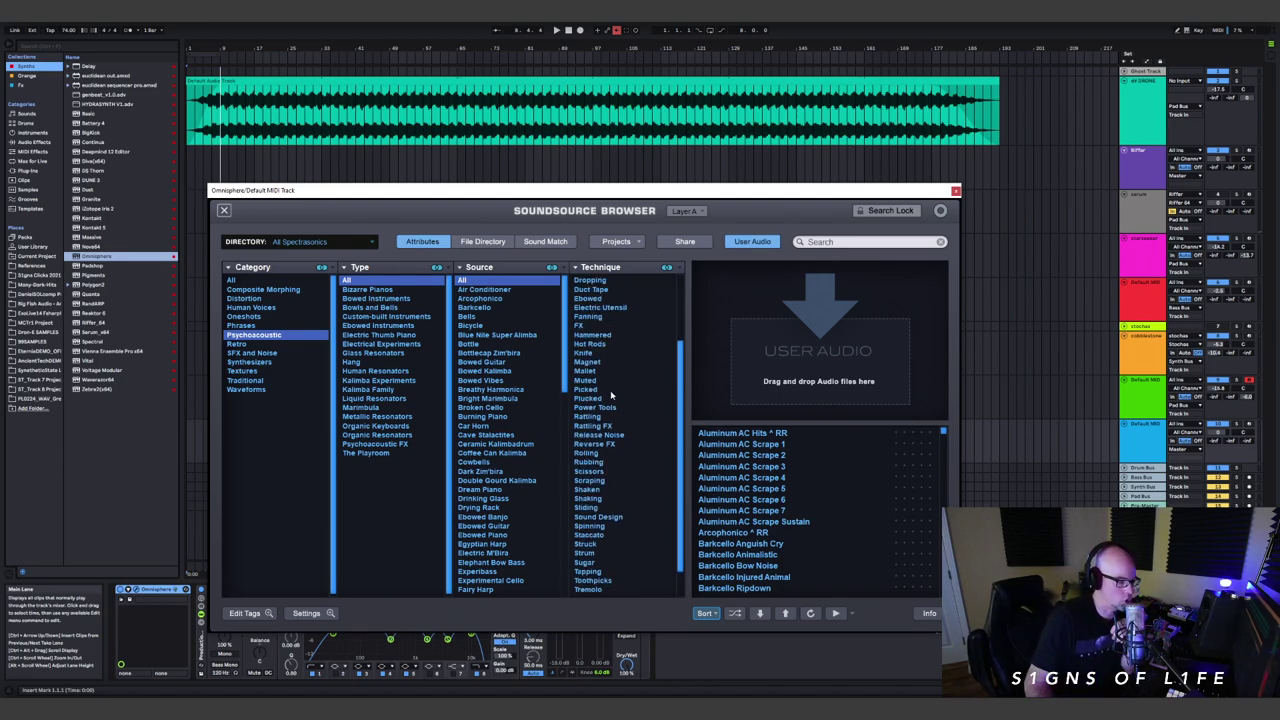
scroll(620, 375, down, 3)
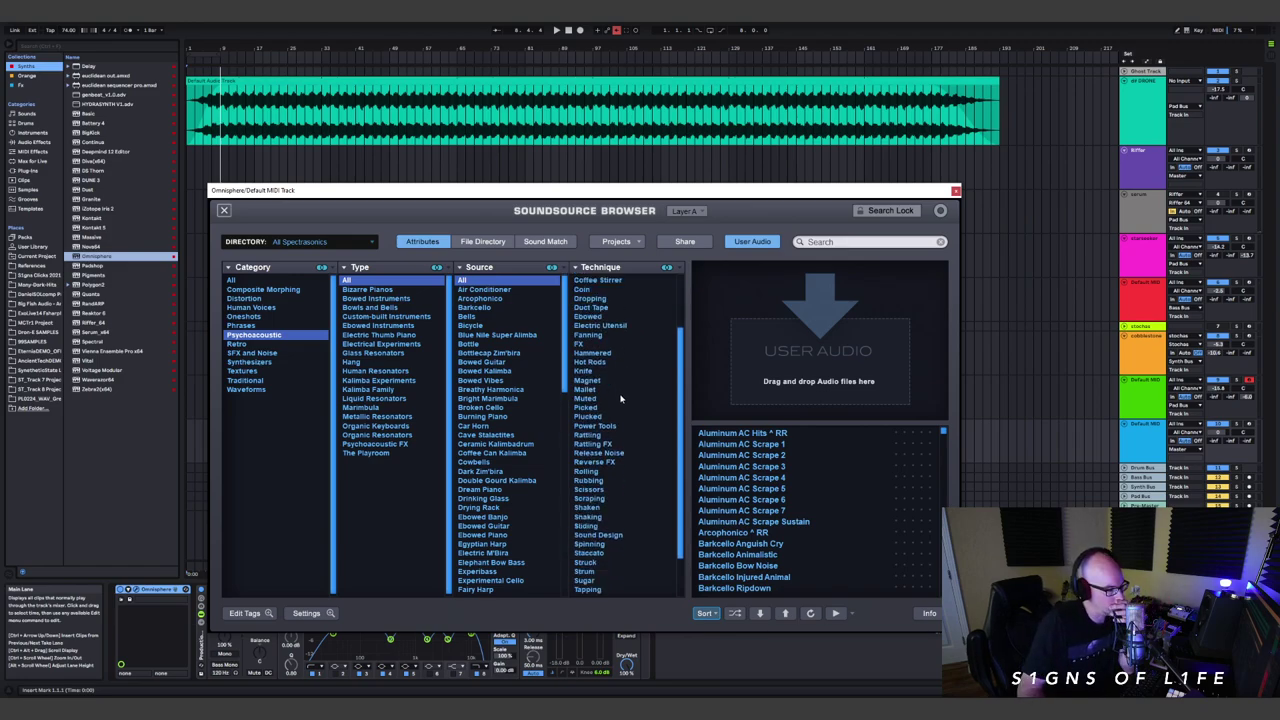
click(600, 435)
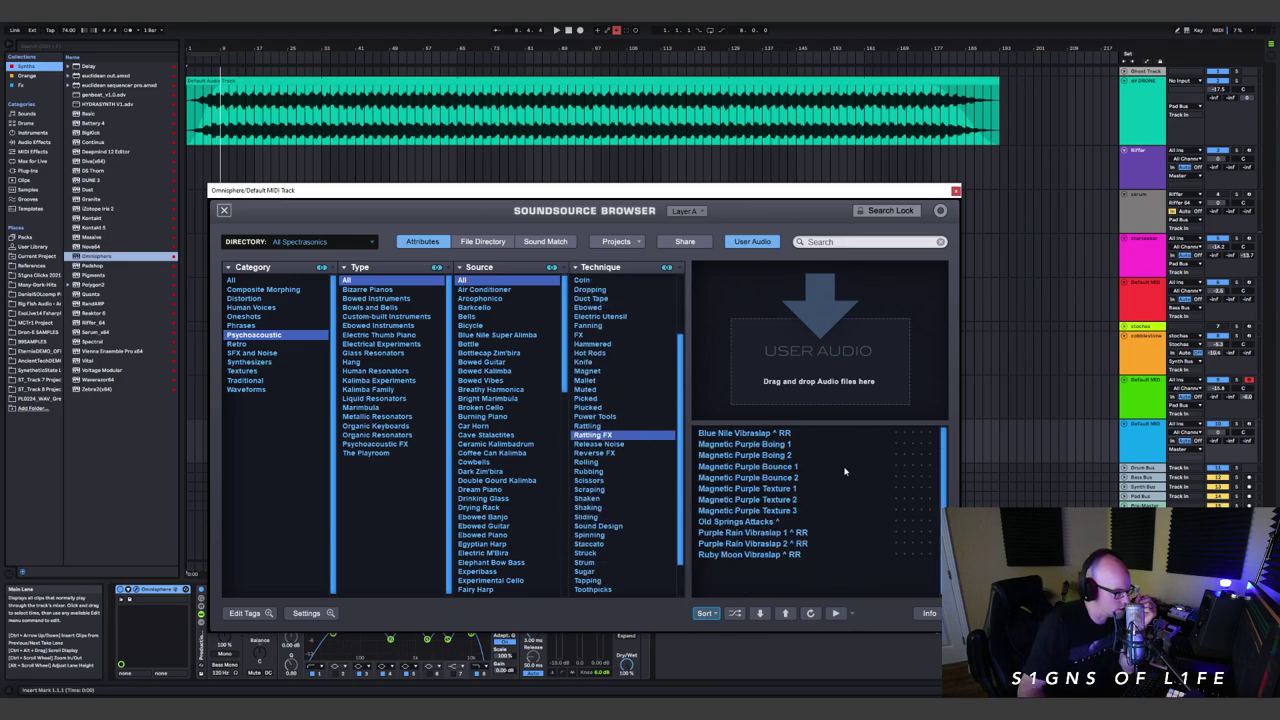
click(855, 467)
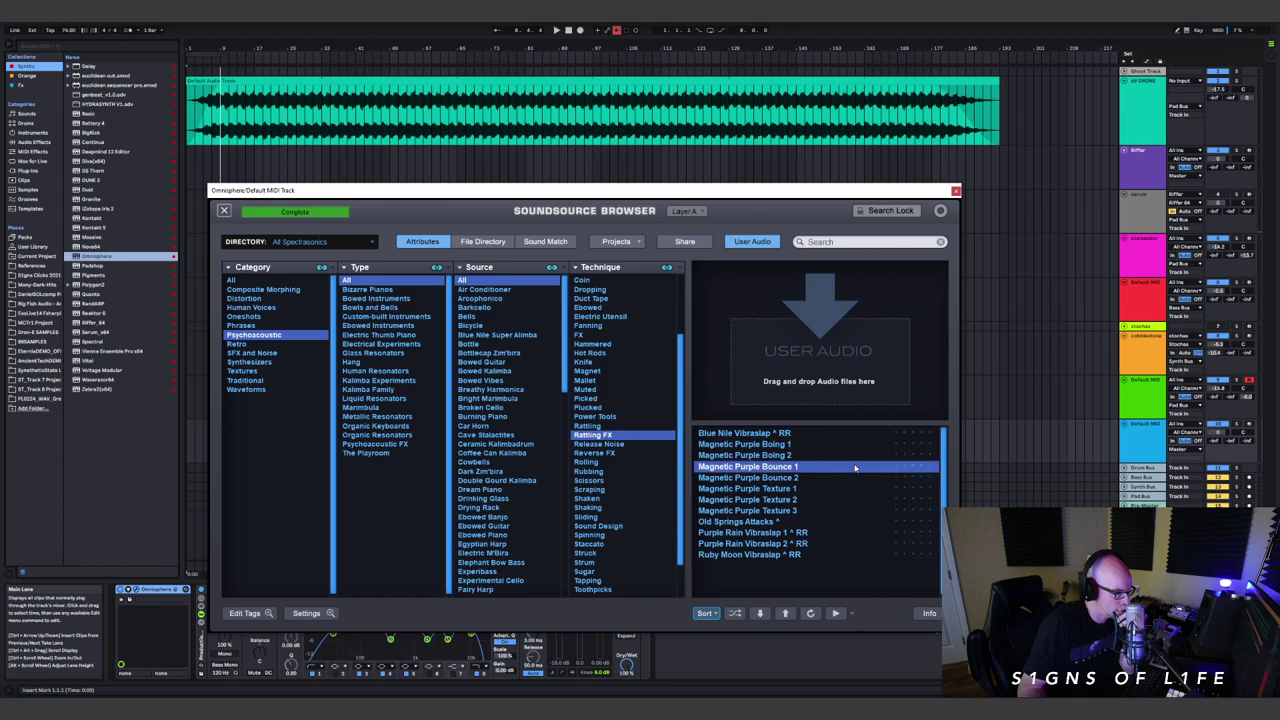
click(224, 211)
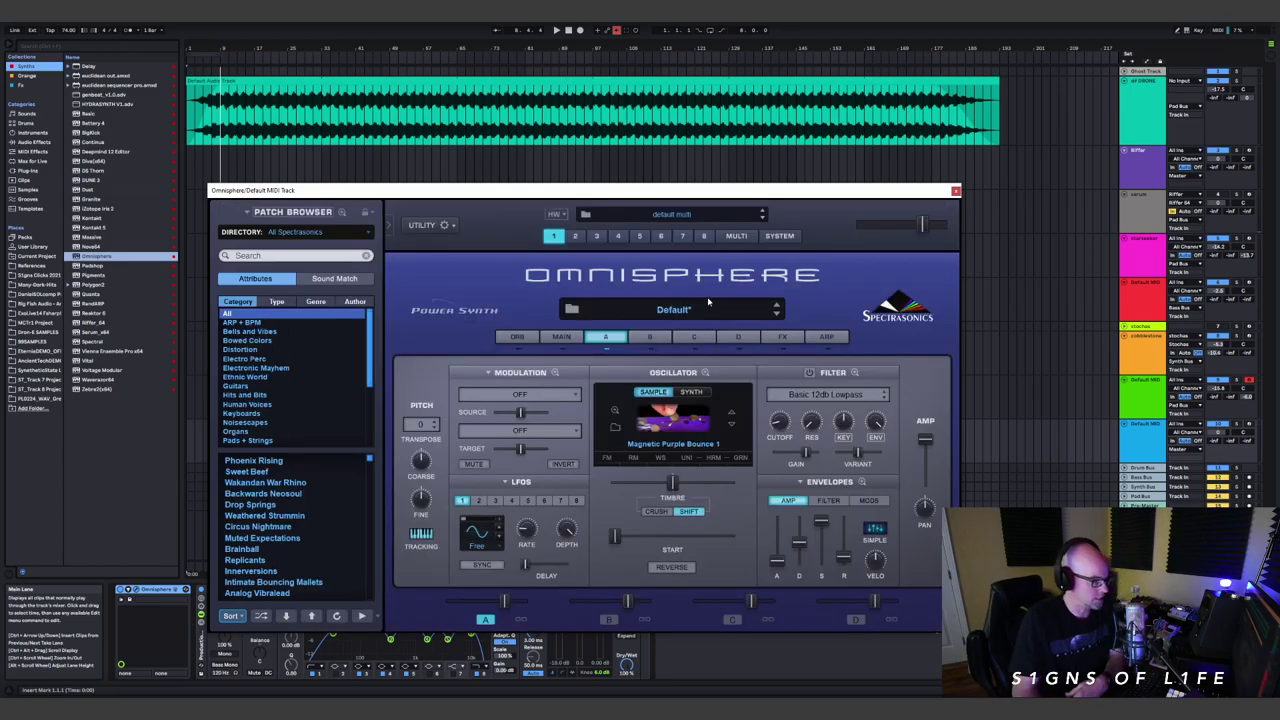
- Arm the blue Omnisphere track for playing and reverse layer A's sample
click(1247, 424)
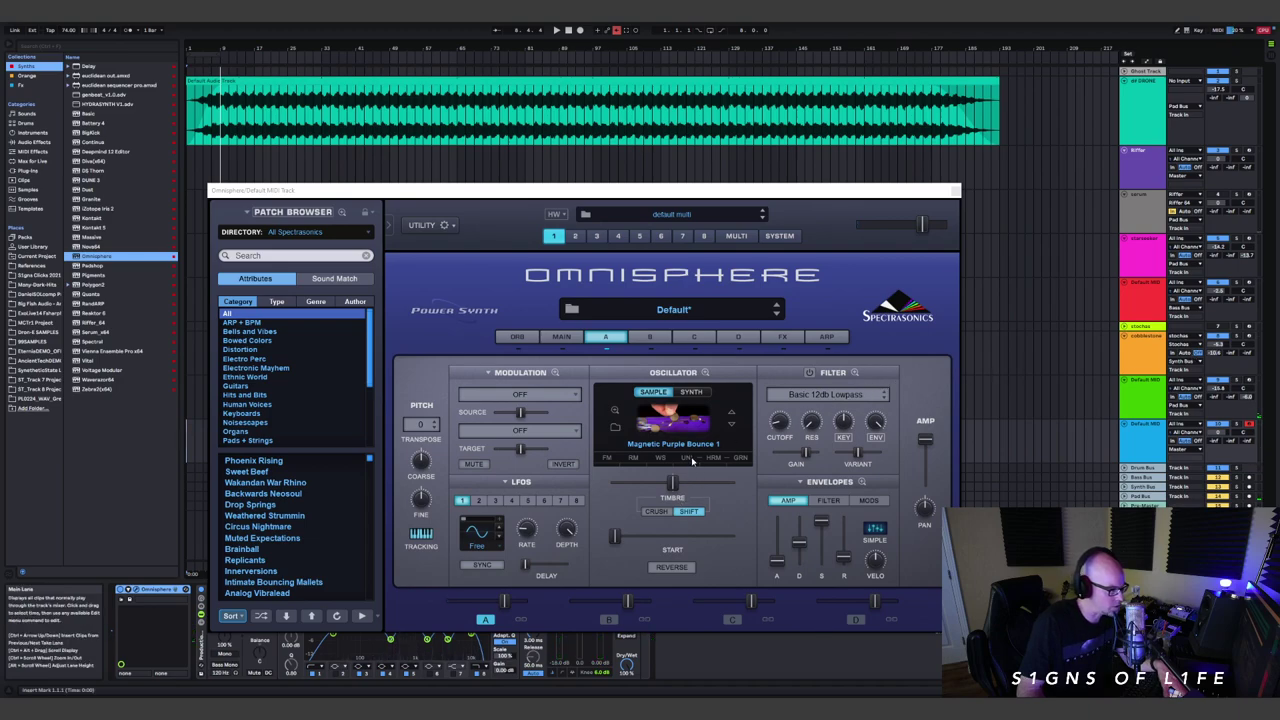
click(670, 567)
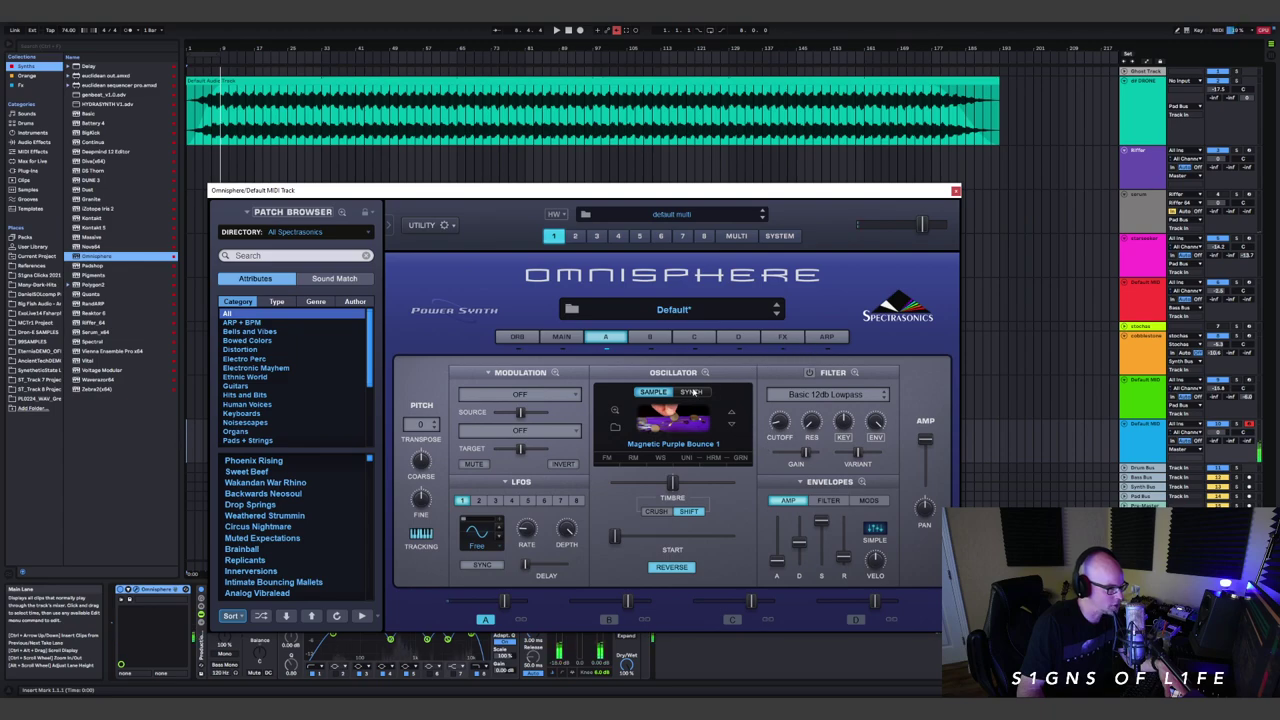
- Enable granular synthesis for layer A's oscillator, switch it to Position mode and move the grain position to about mid-sample
click(741, 457)
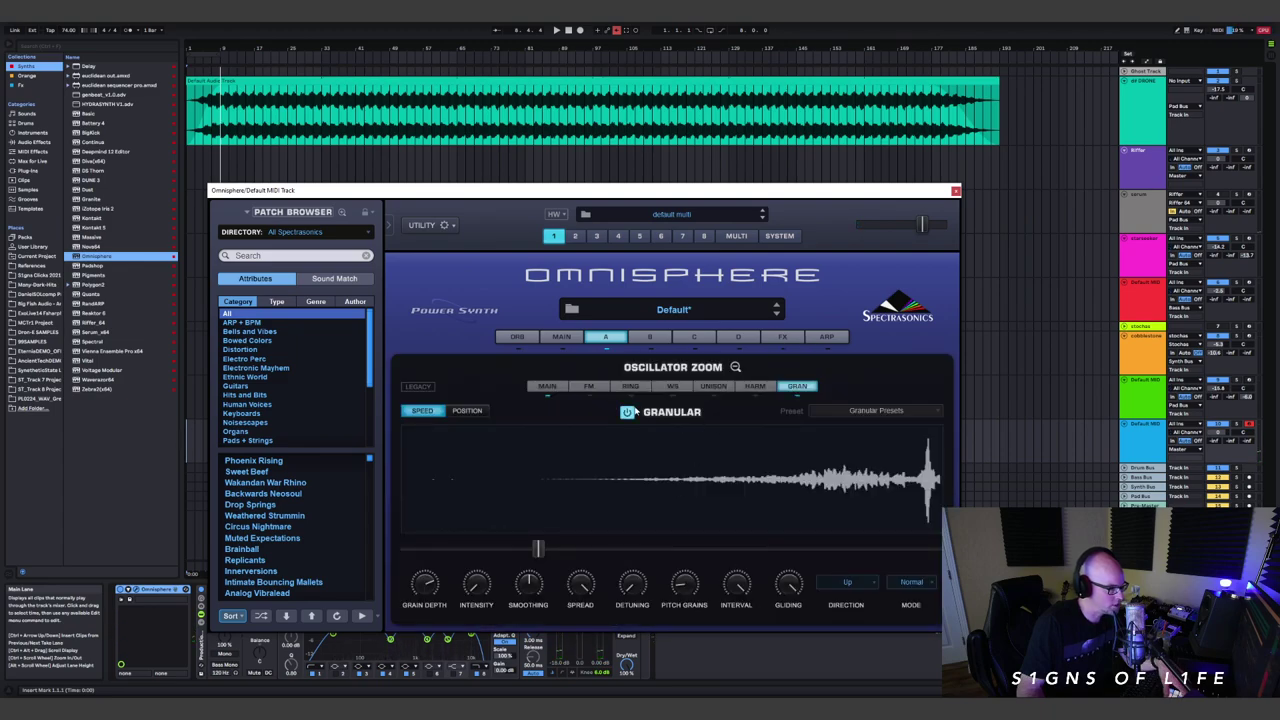
drag(537, 547, 743, 547)
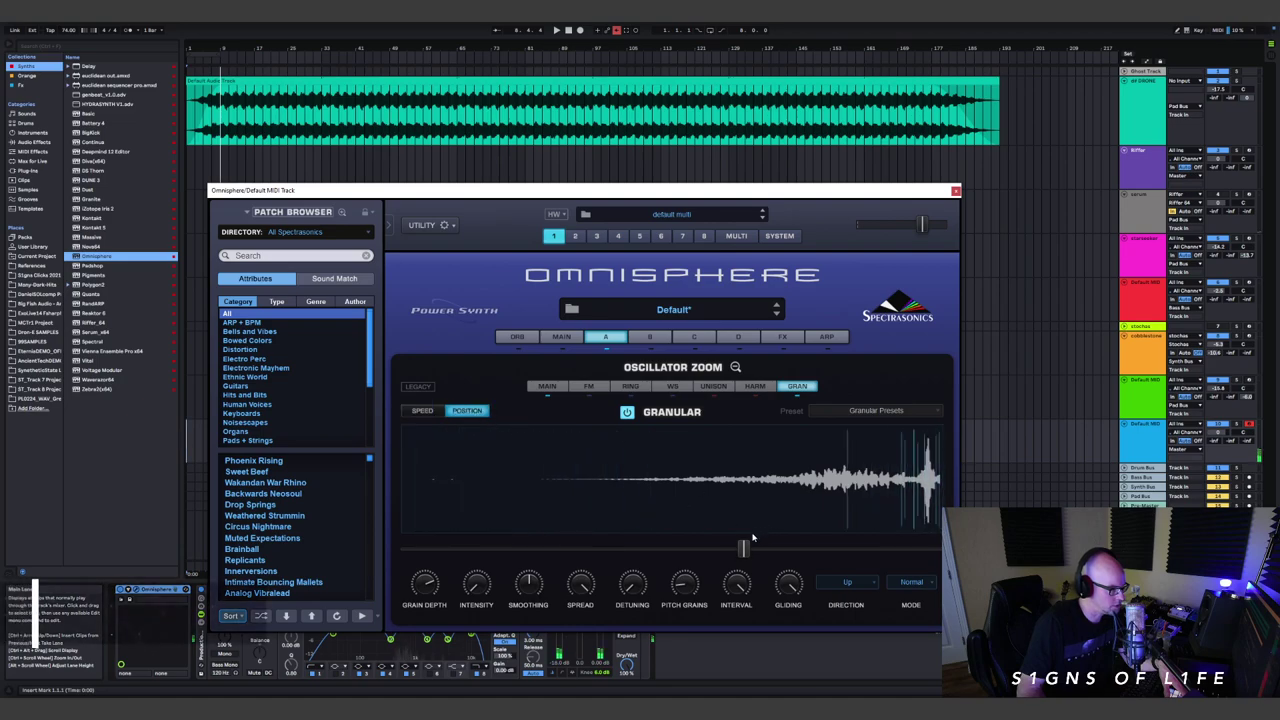
drag(746, 545, 618, 549)
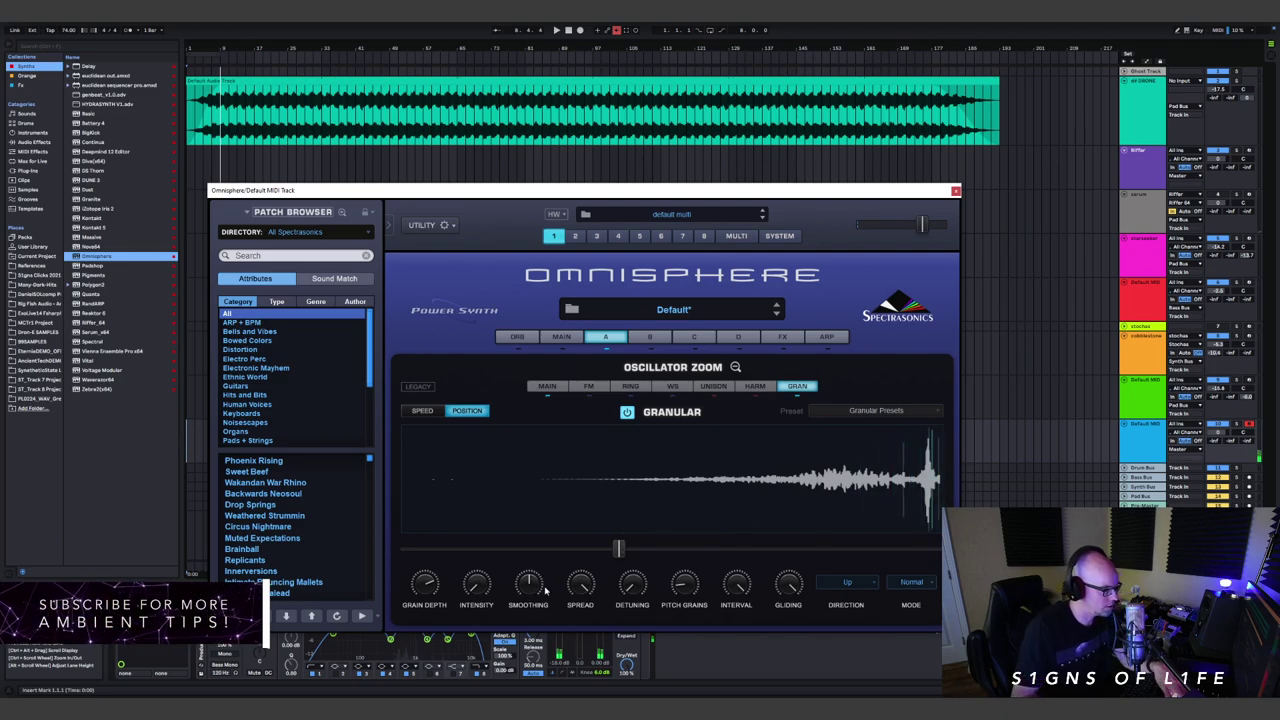
- Lower the granular Smoothing to about 0.44, reduce Grain Depth, move the grain position toward the louder section and close the synth
mouse_move(527, 610)
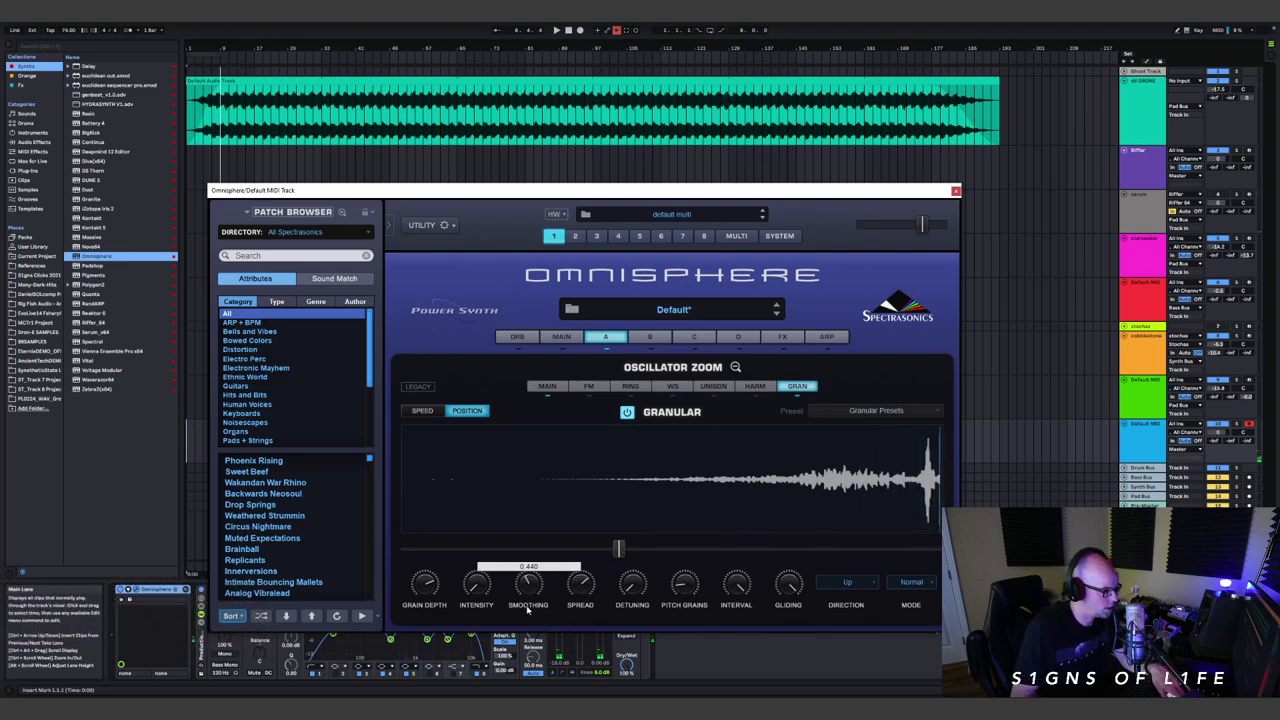
mouse_move(429, 583)
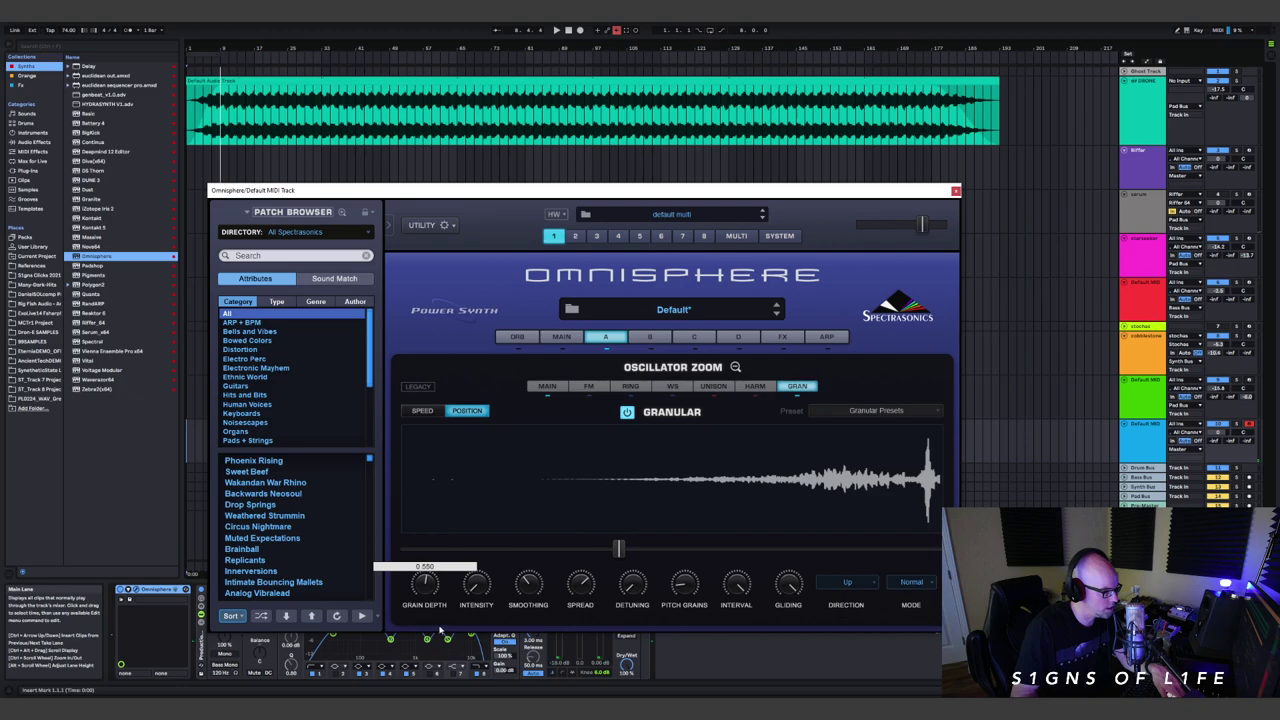
drag(618, 549, 755, 549)
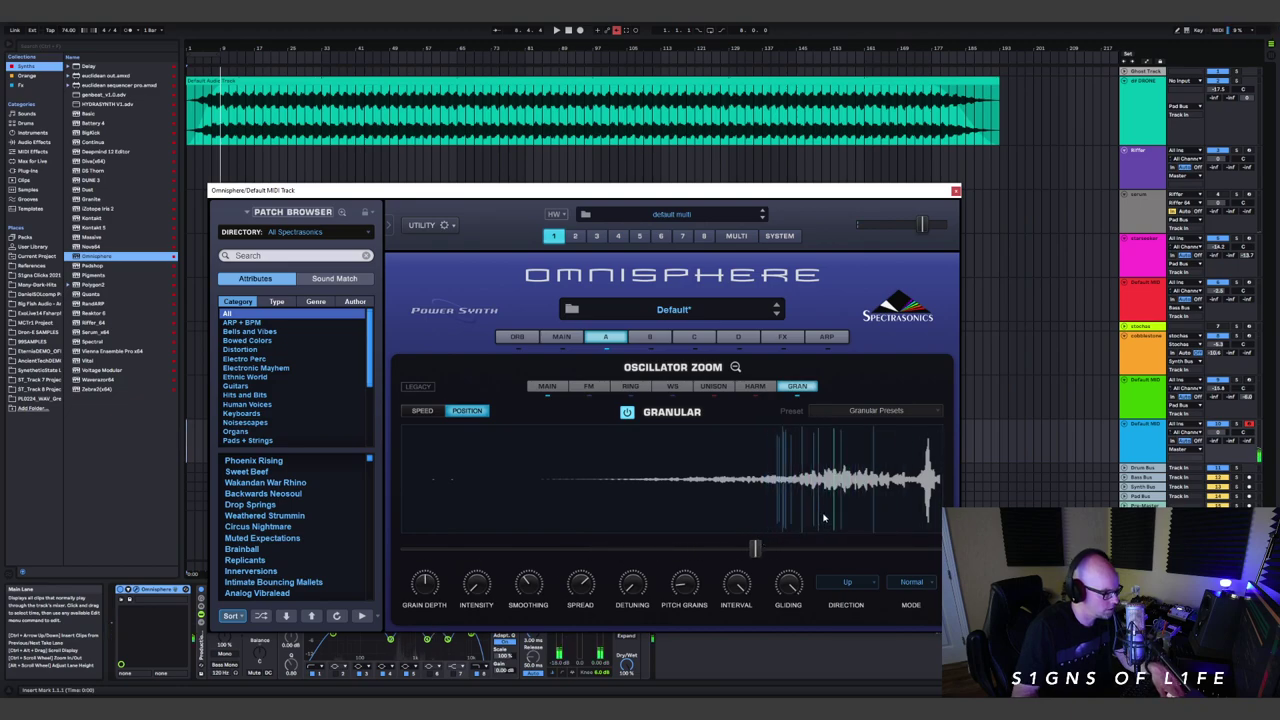
key(ctrl+alt+p)
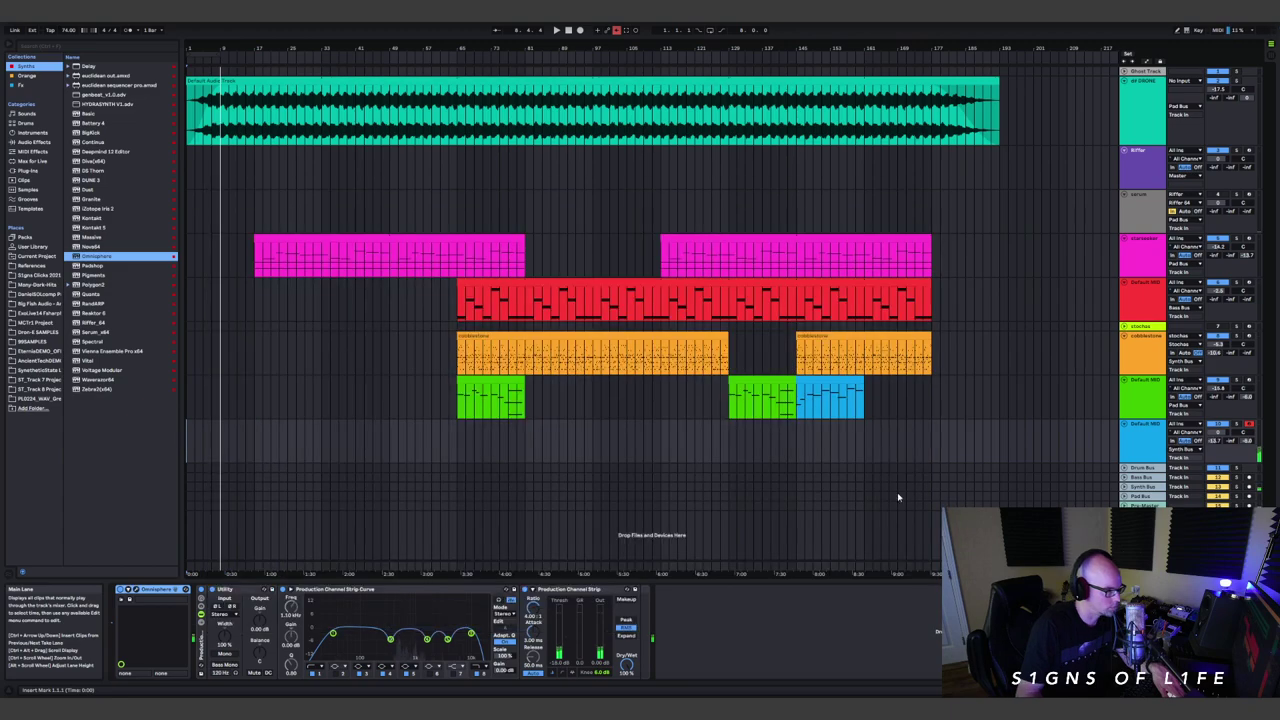
- While playing from bar 1, move the grain position to about 0.753, then select bars 1 to 17 on the blue track
click(568, 30)
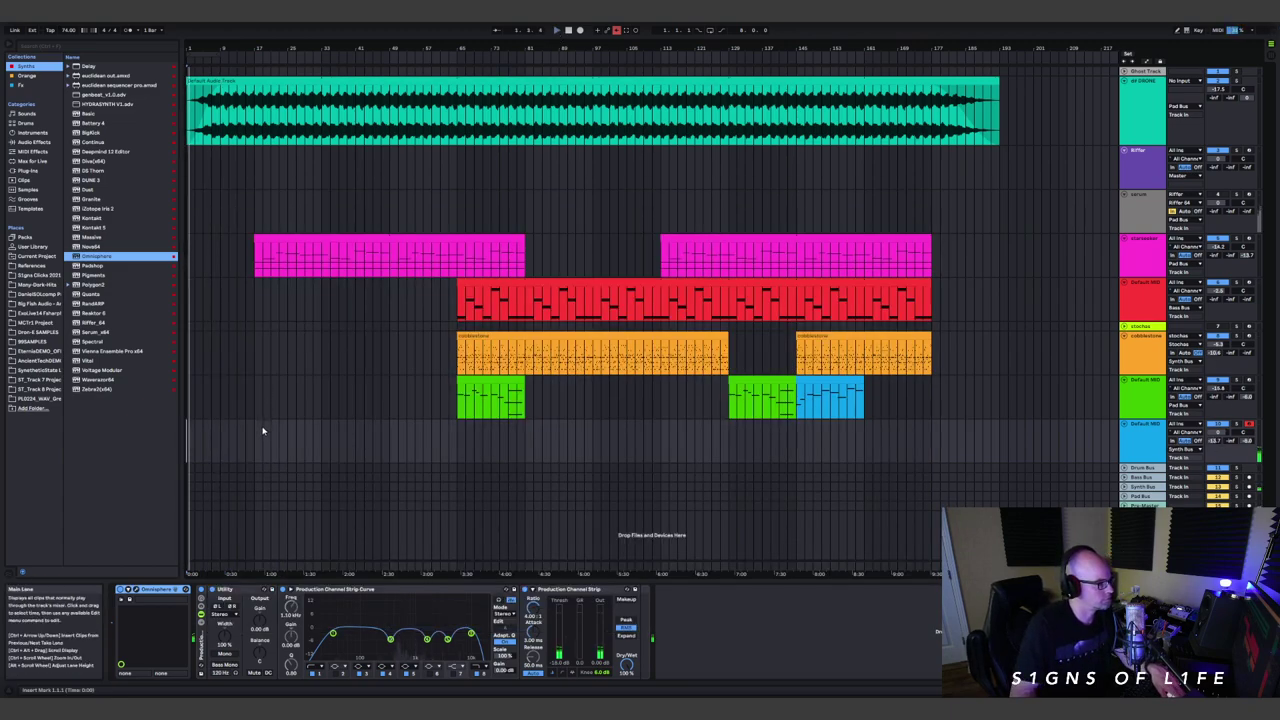
click(128, 596)
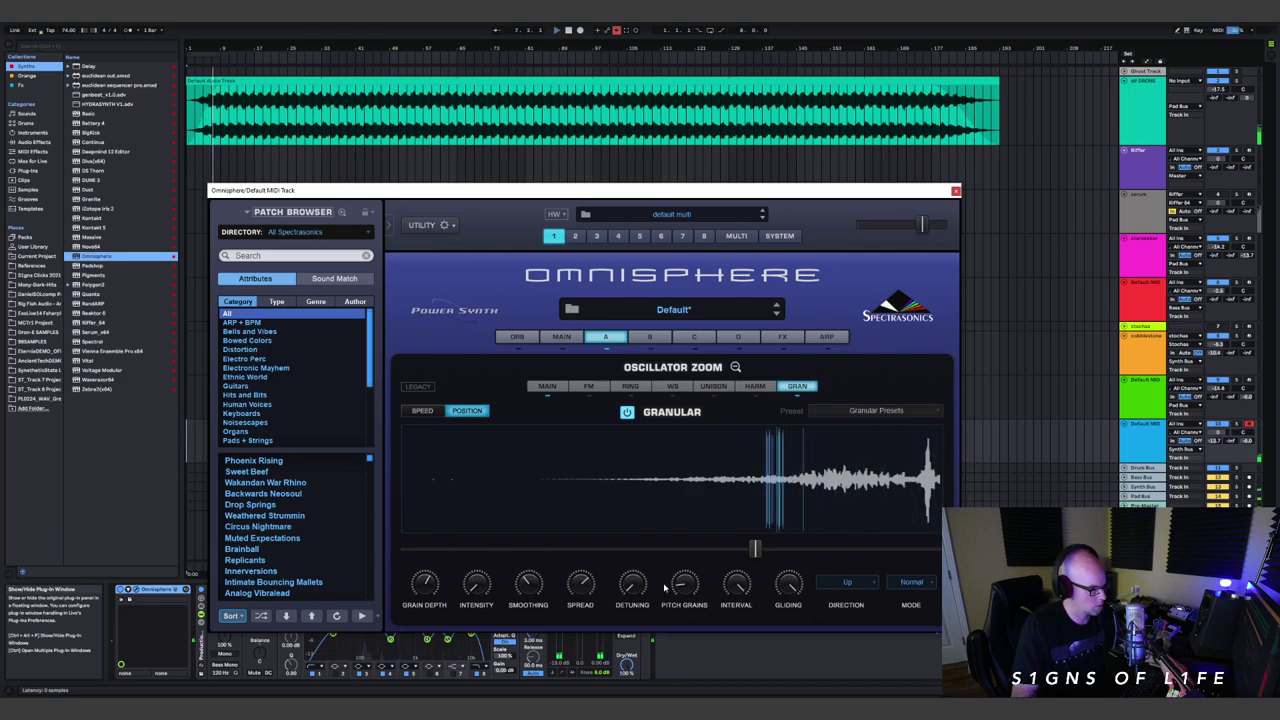
drag(783, 549, 803, 549)
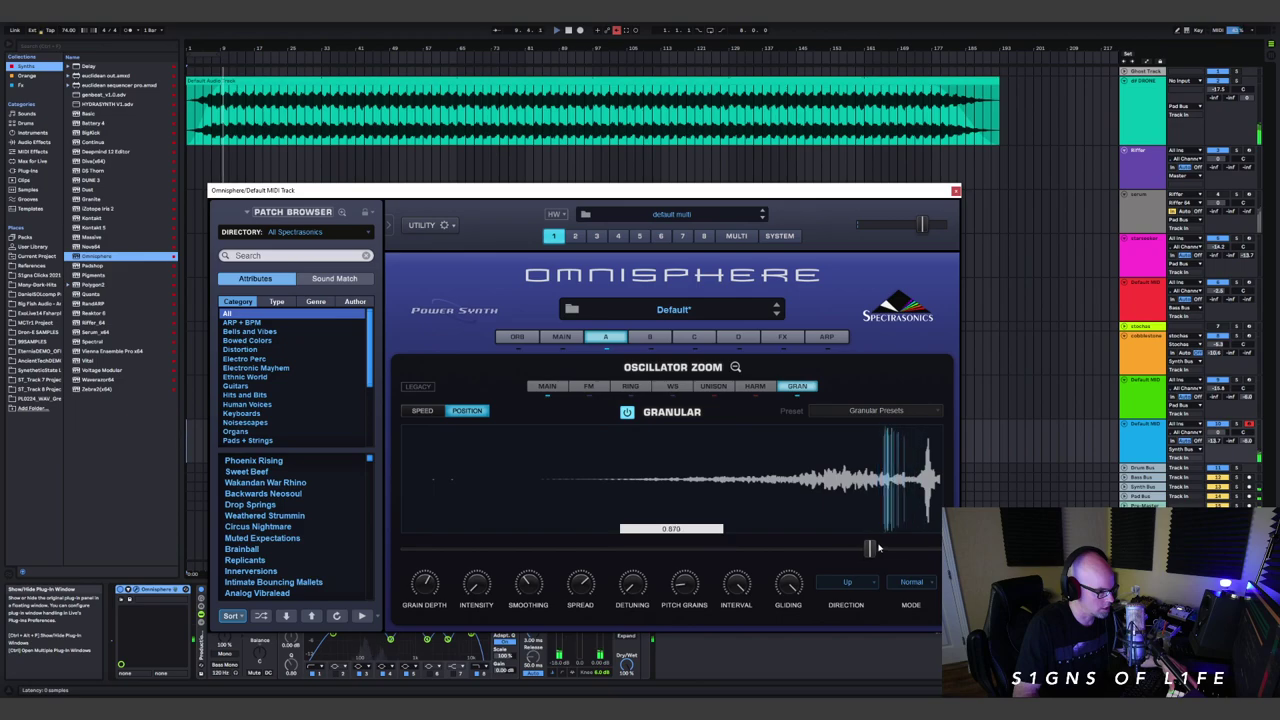
drag(880, 547, 875, 547)
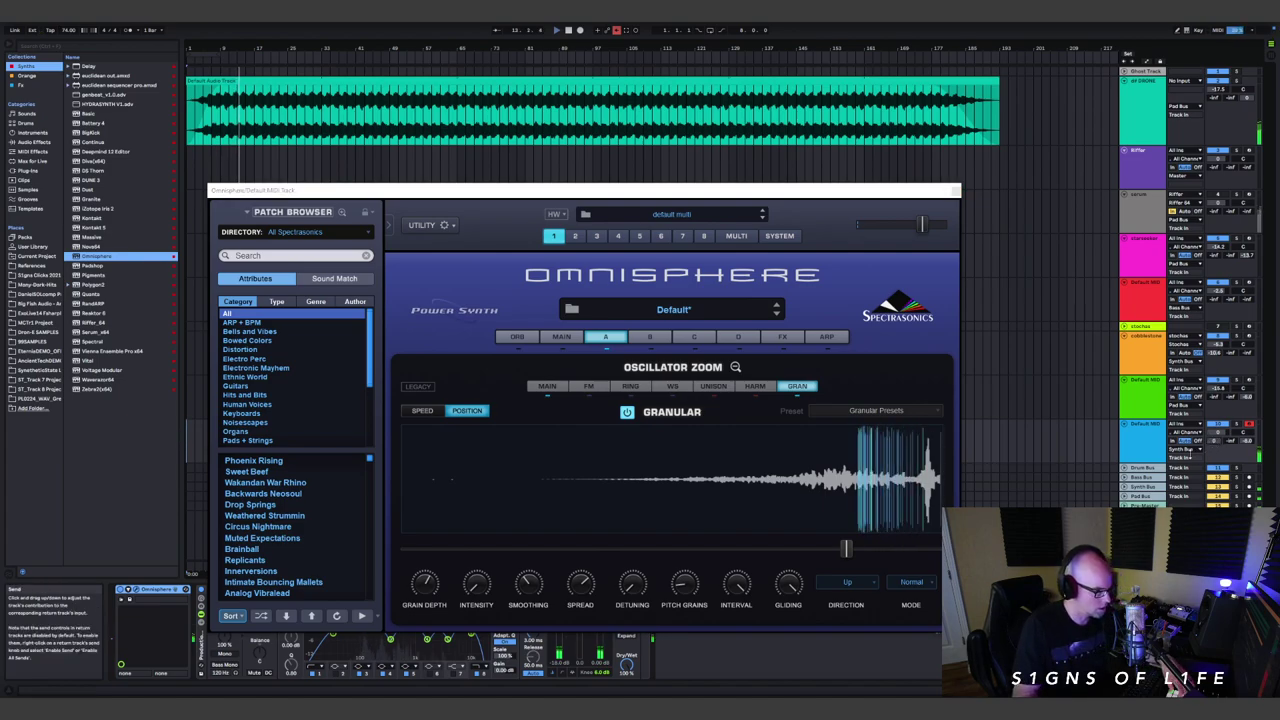
drag(855, 548, 845, 549)
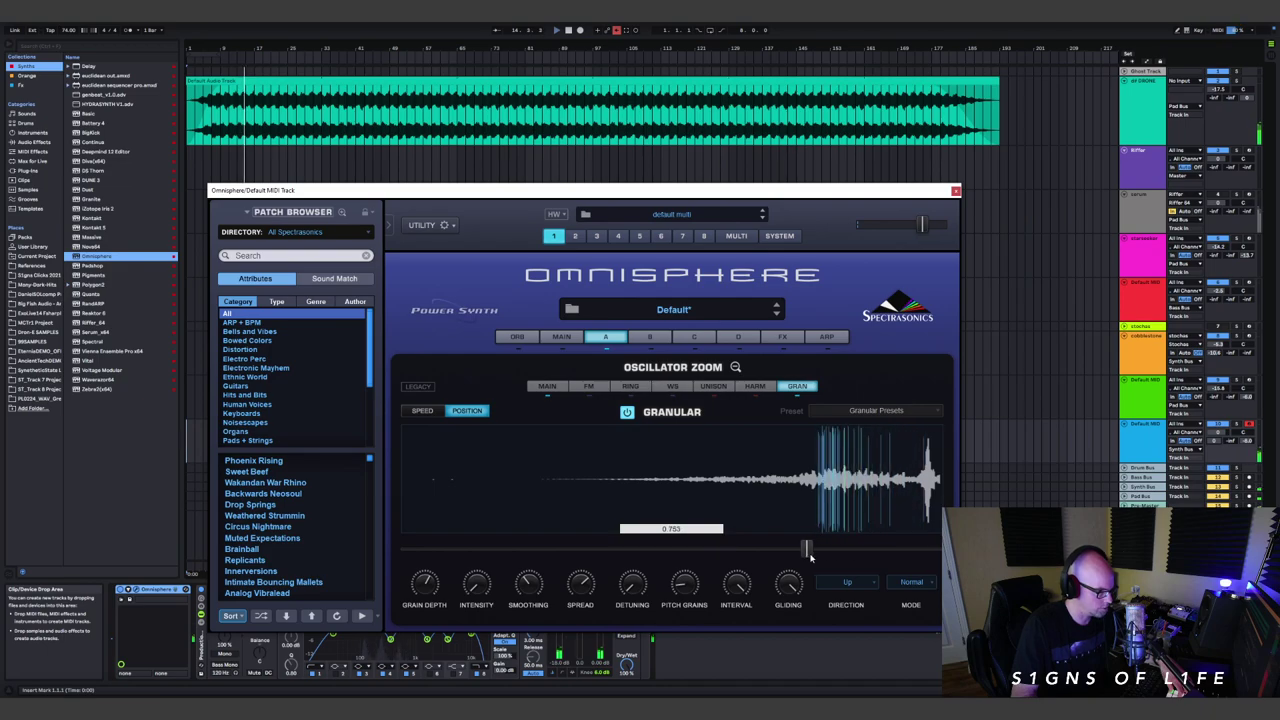
click(956, 191)
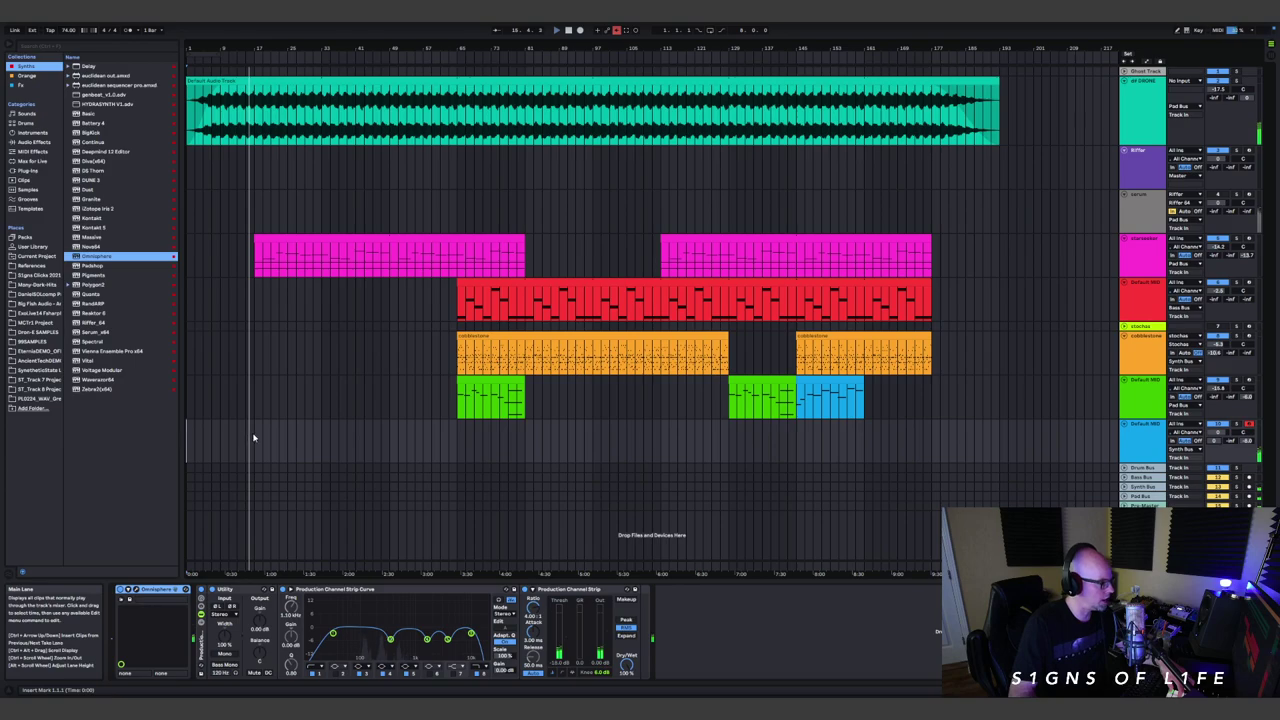
drag(253, 437, 187, 440)
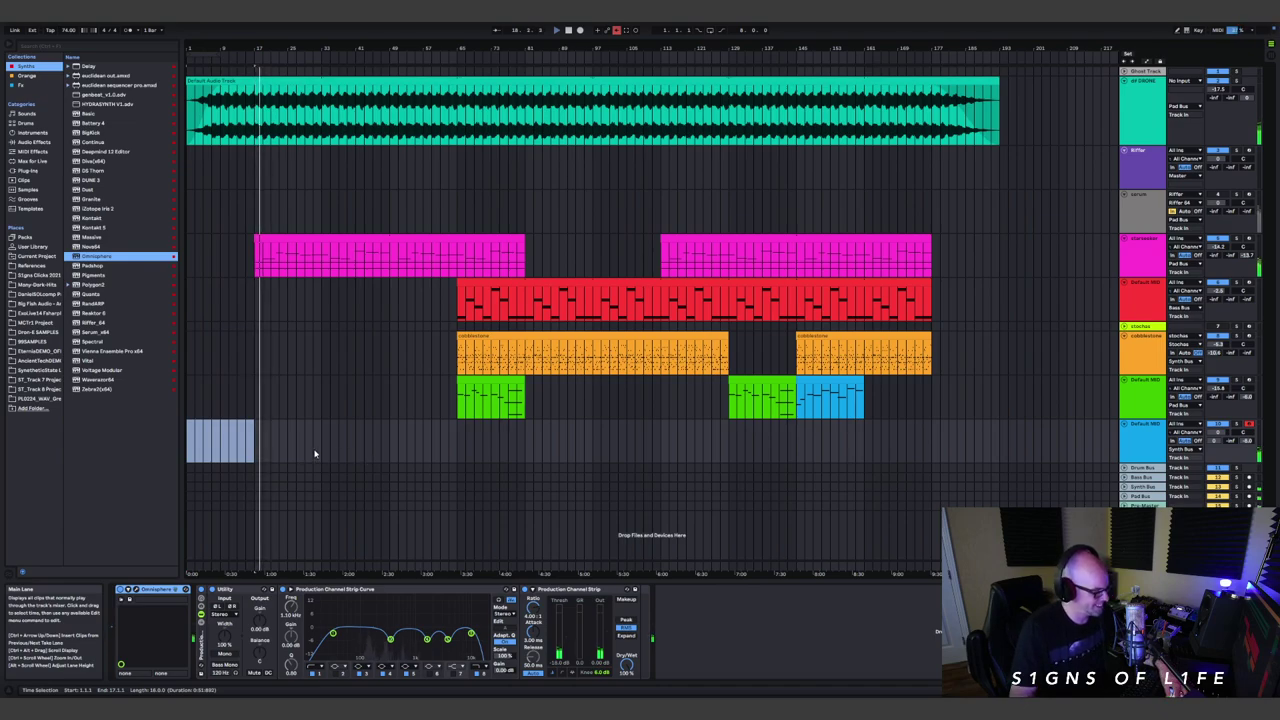
- Leave the oscillator zoom and audition a higher coarse pitch on layer A, up to about 1680 cents, then reset it
click(138, 592)
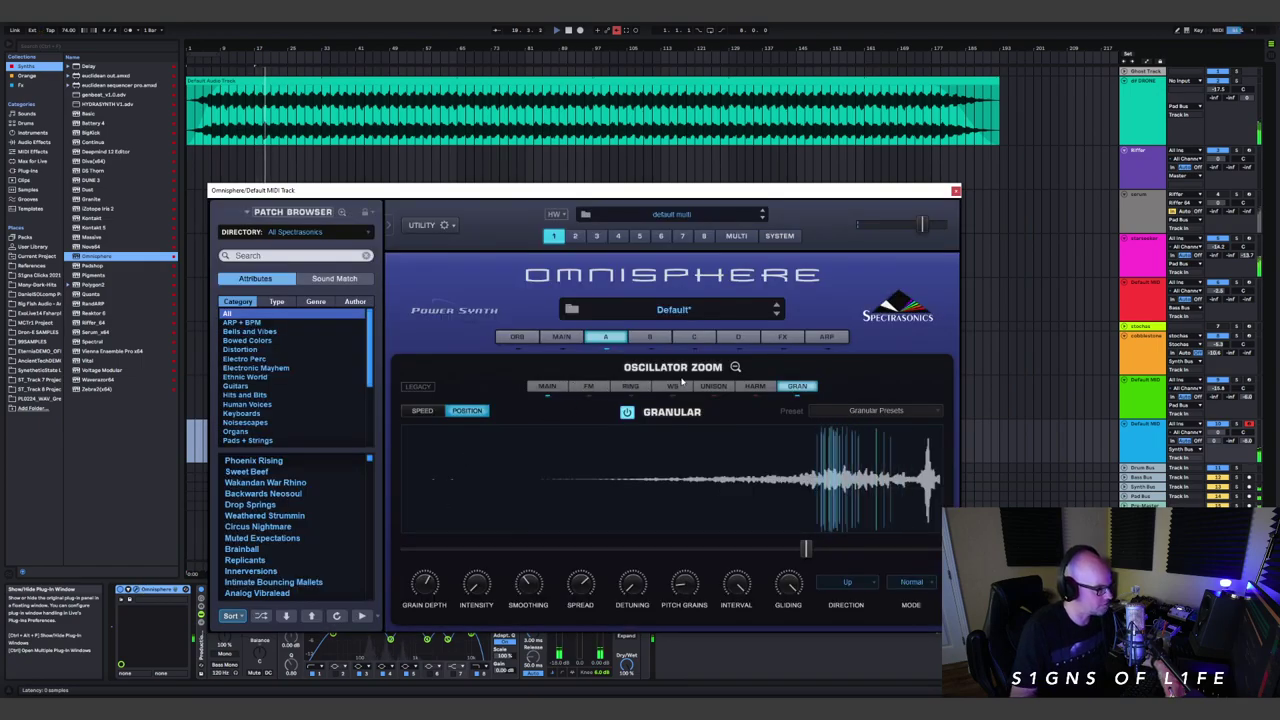
click(736, 368)
drag(420, 466, 421, 455)
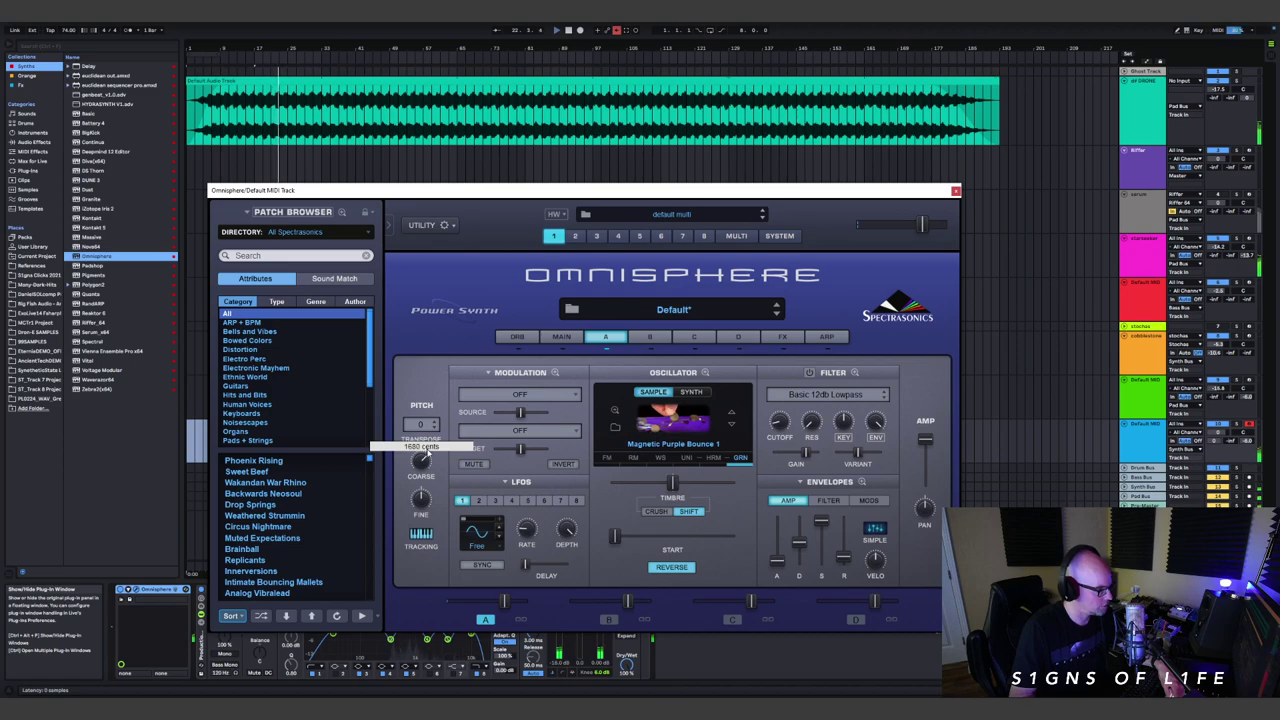
drag(424, 453, 424, 451)
click(427, 426)
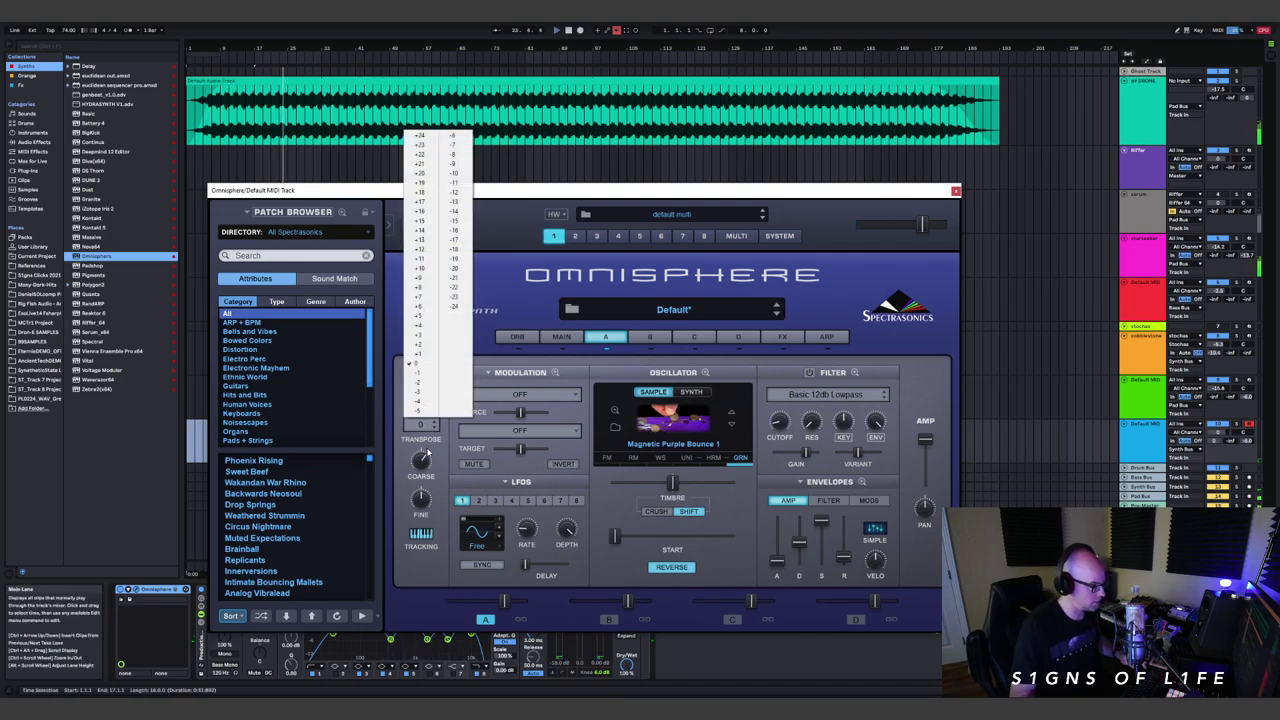
click(421, 463)
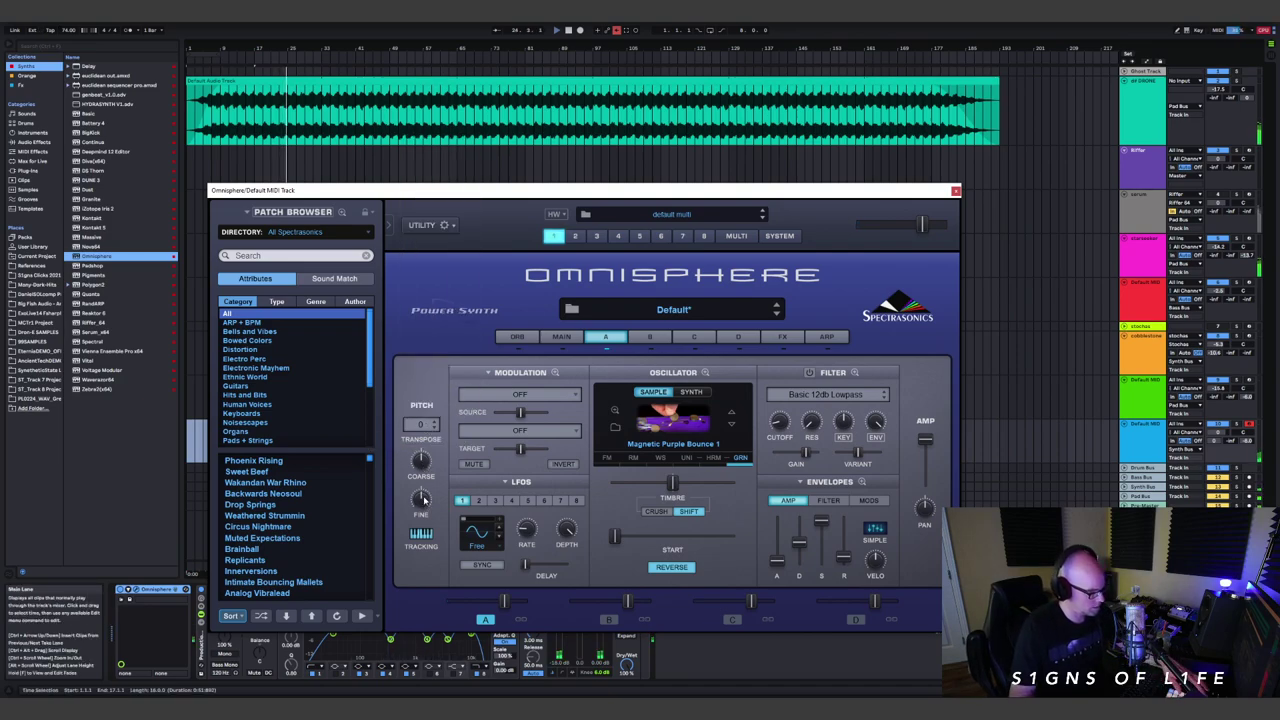
- Raise layer A's fine pitch and audition the tuning with the Omnisphere track soloed
drag(424, 505, 424, 496)
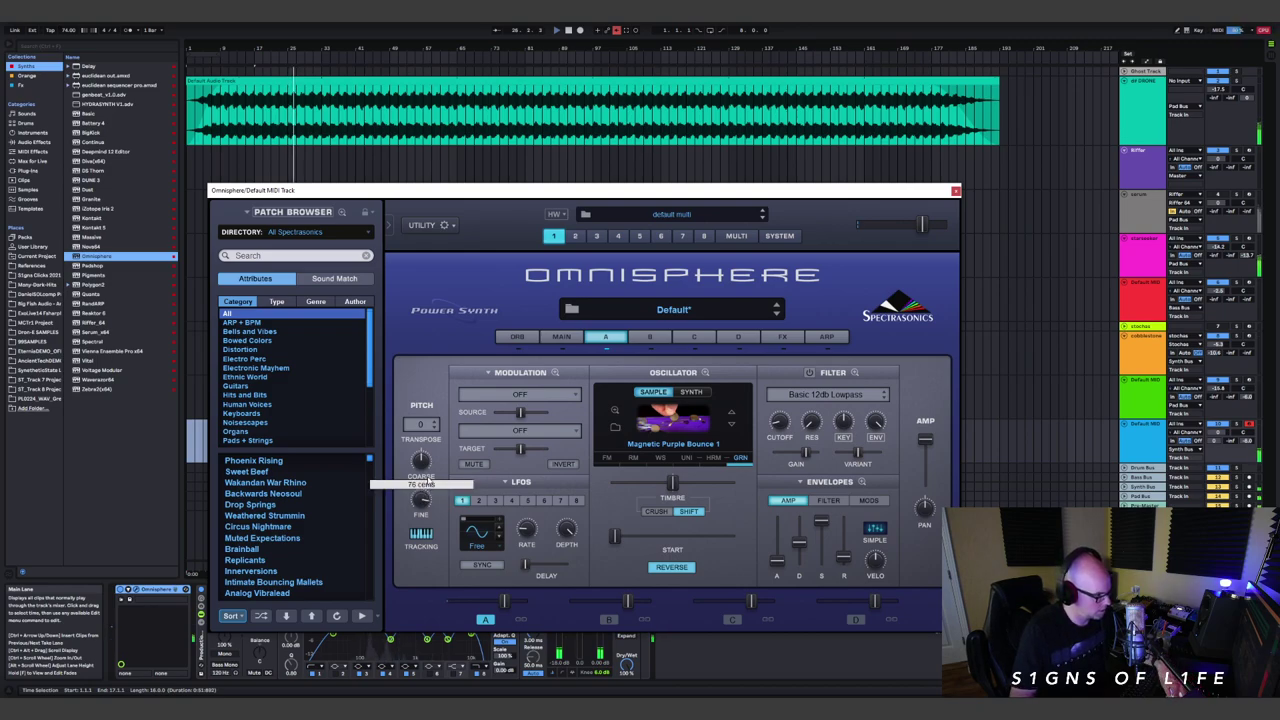
drag(428, 482, 432, 472)
click(1236, 426)
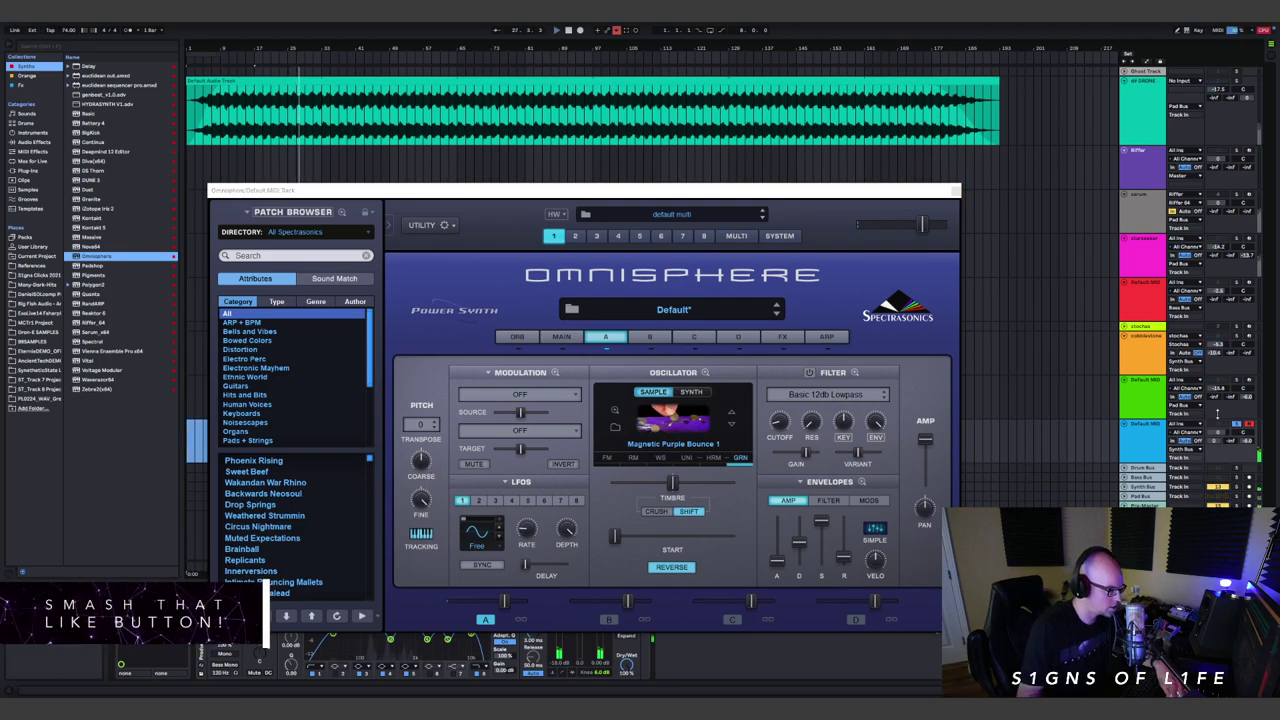
click(955, 190)
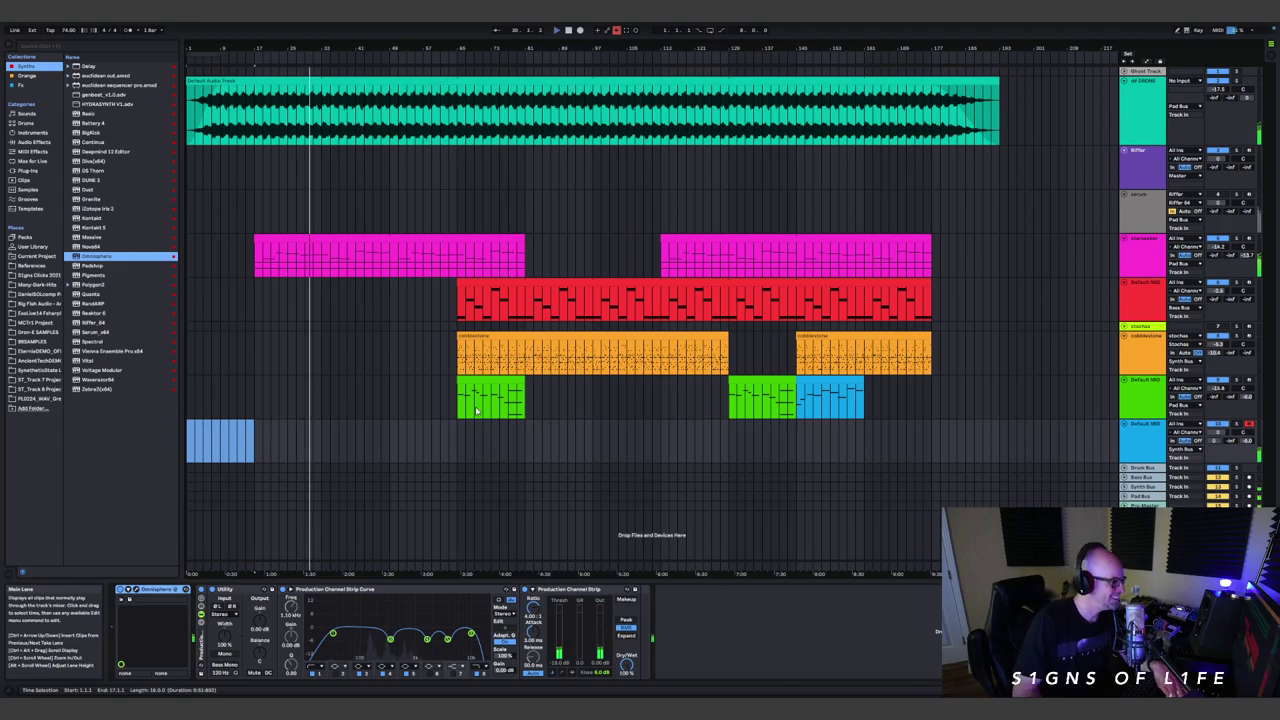
- Recheck layer A's coarse pitch, reset it, and retune the fine pitch with the Omnisphere track soloed, then close the synth
click(137, 591)
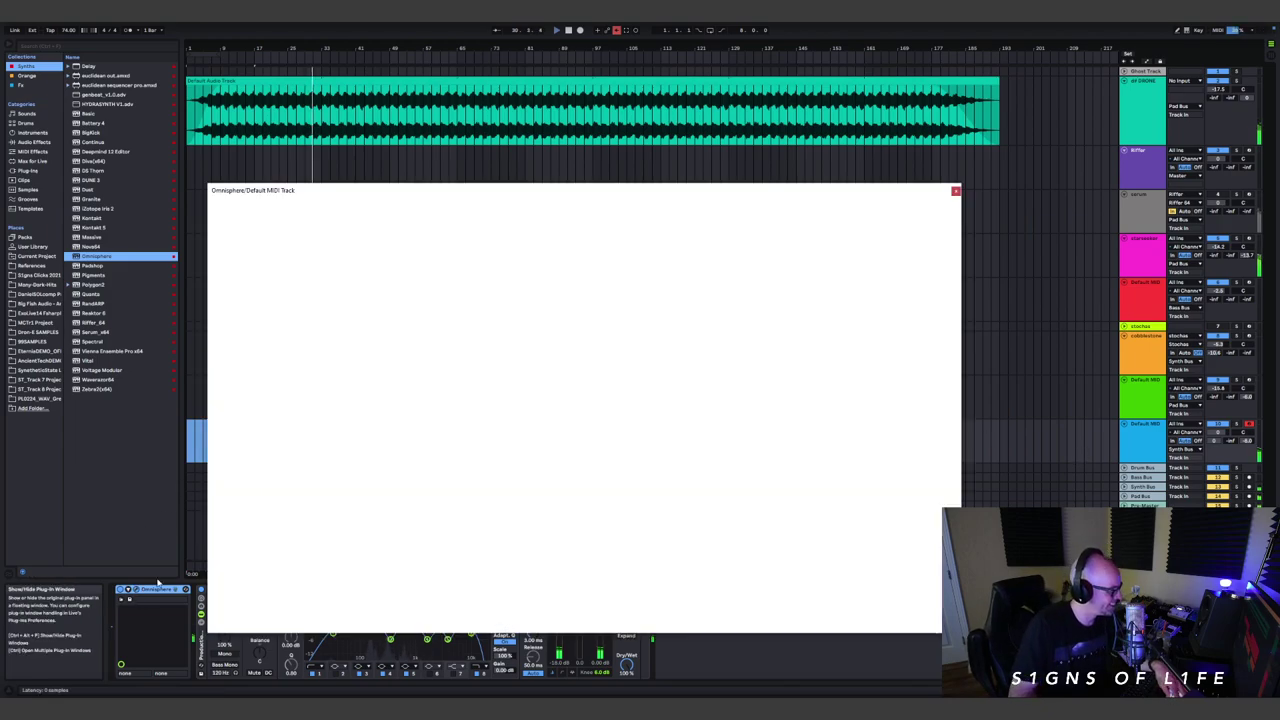
mouse_move(423, 462)
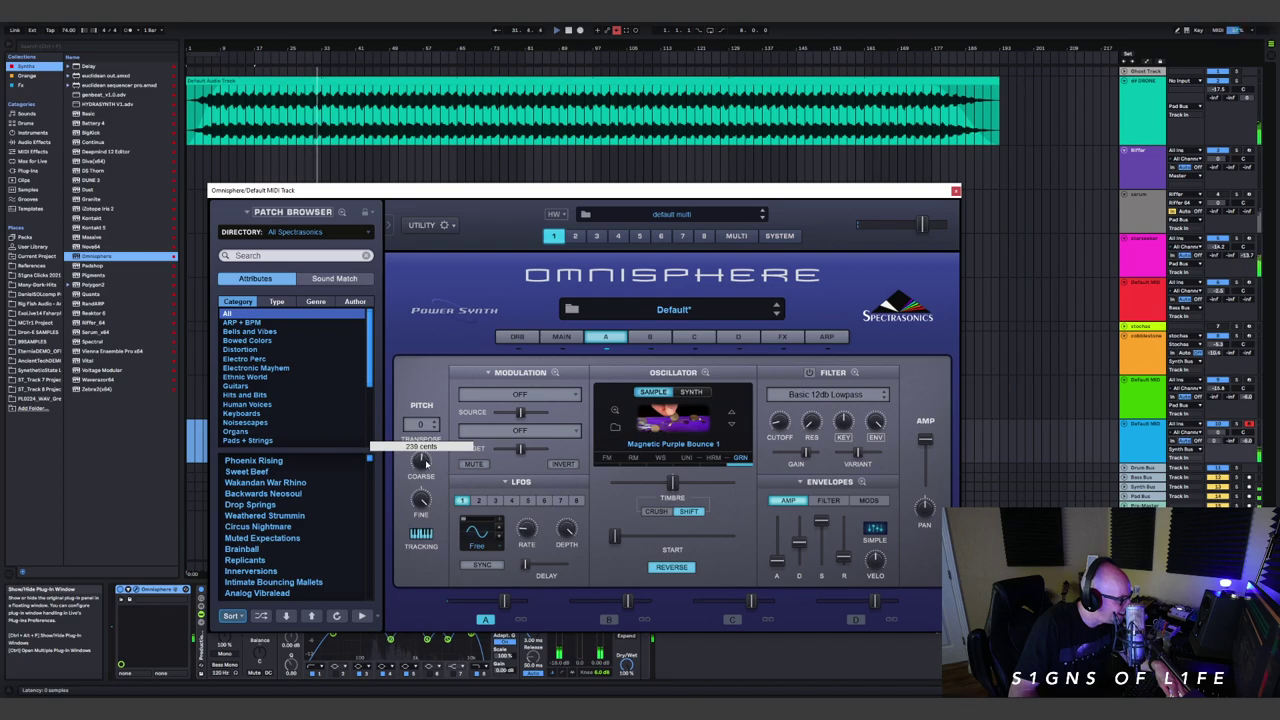
drag(426, 463, 422, 467)
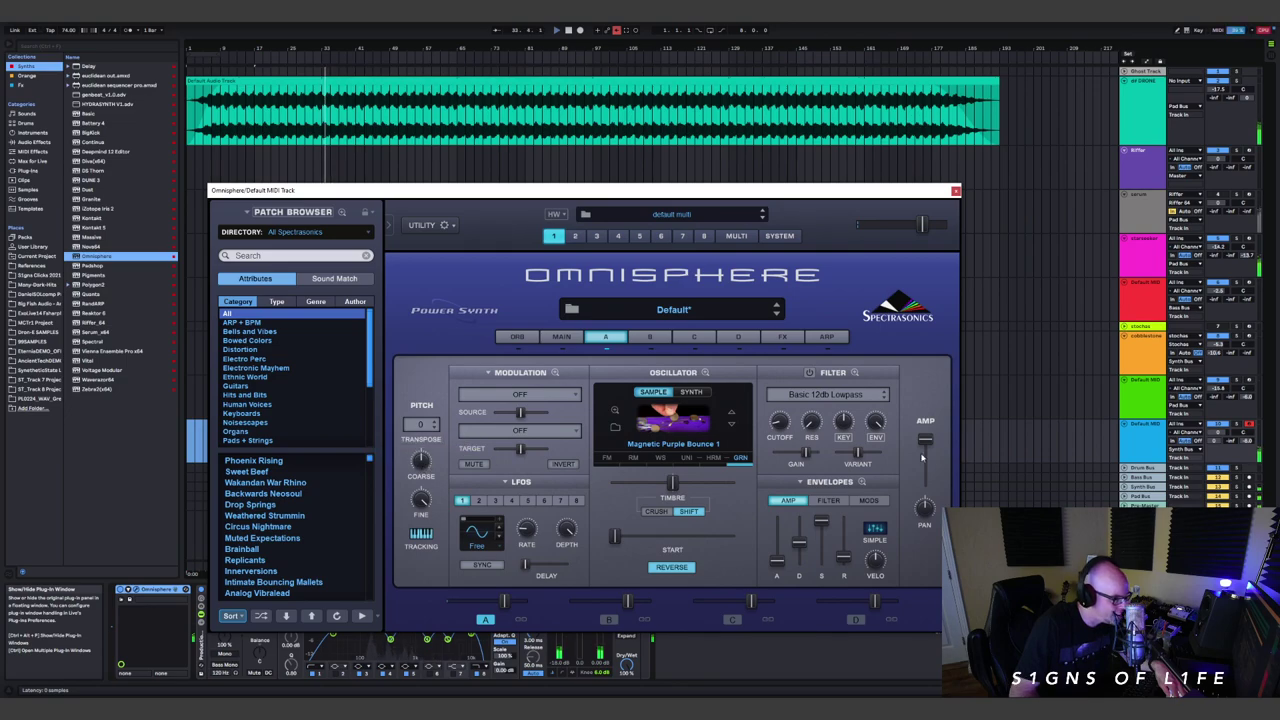
click(1236, 428)
click(1236, 426)
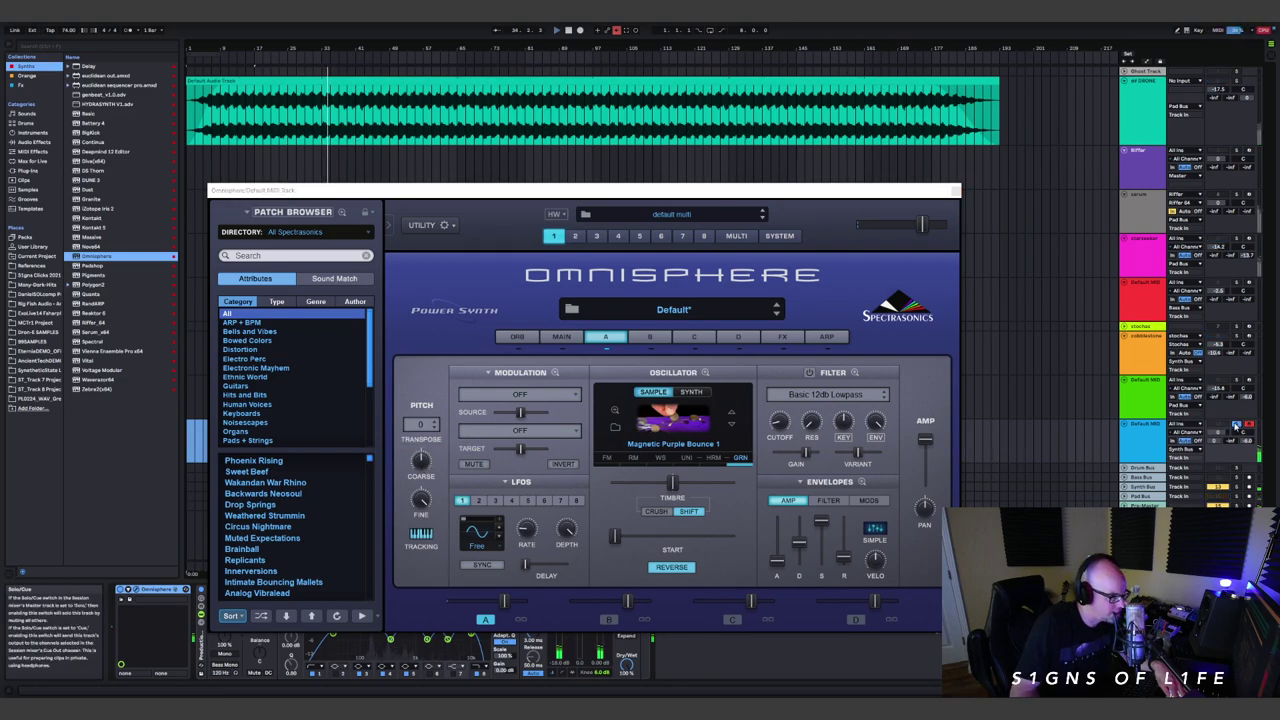
click(424, 465)
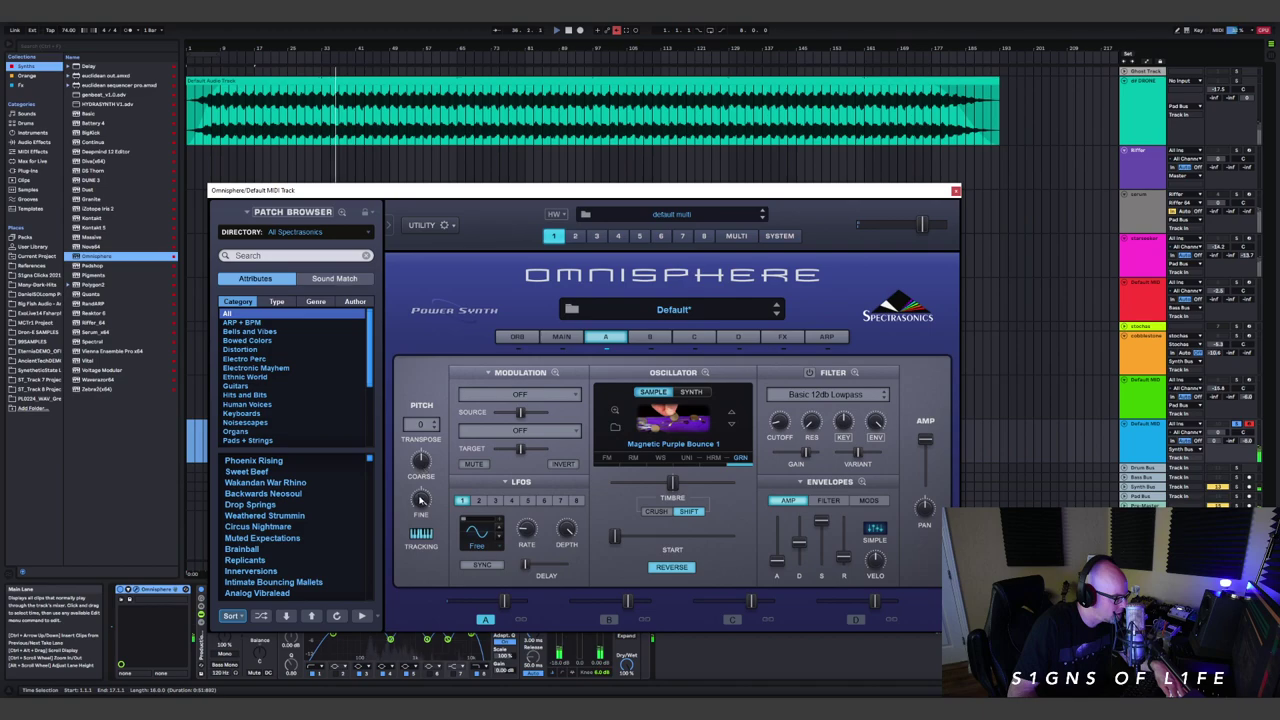
drag(421, 500, 428, 549)
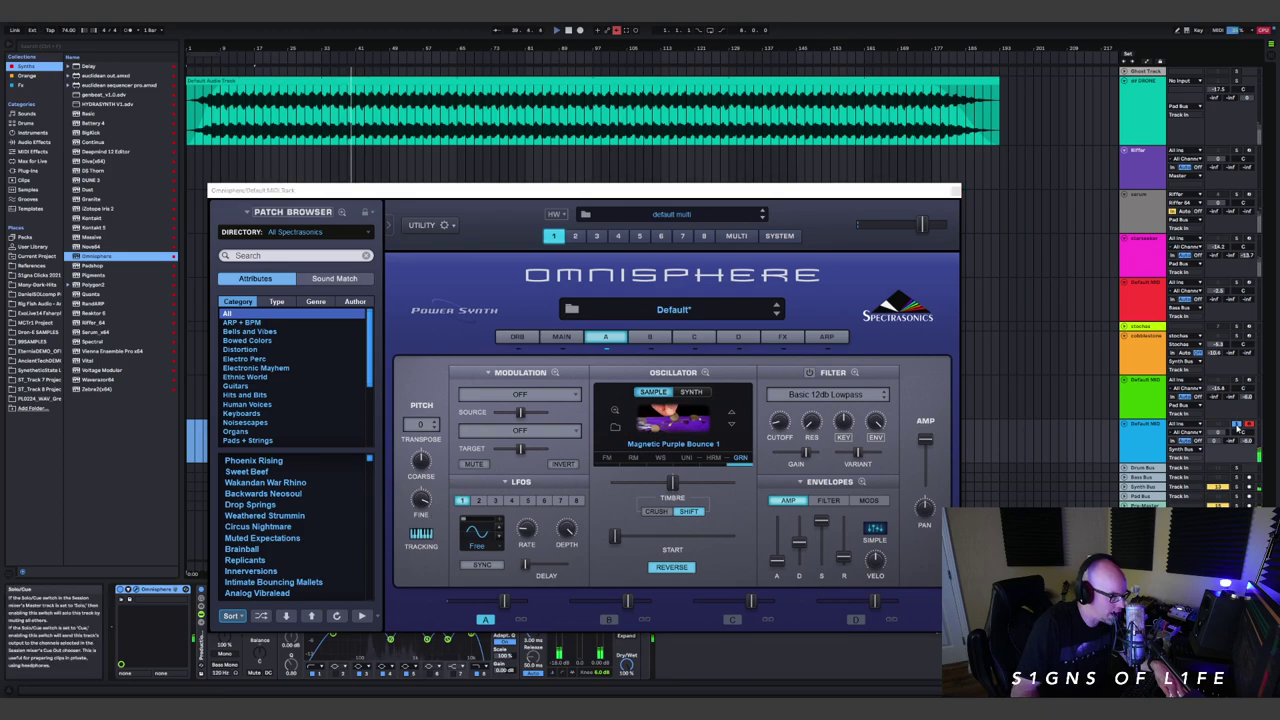
click(953, 190)
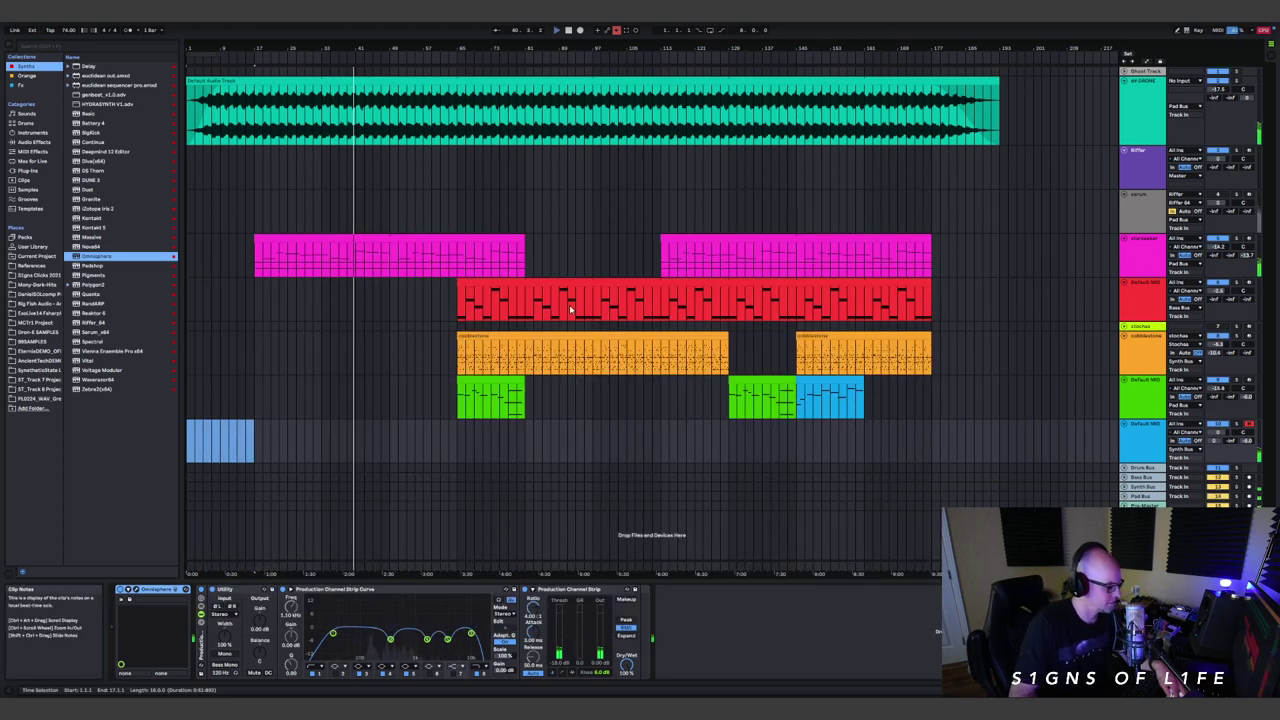
- Create an empty 16-bar MIDI clip at bar 1 on the blue track and show it in an enlarged note editor
key(Delete)
click(254, 437)
key(ctrl+z)
key(shift+Tab)
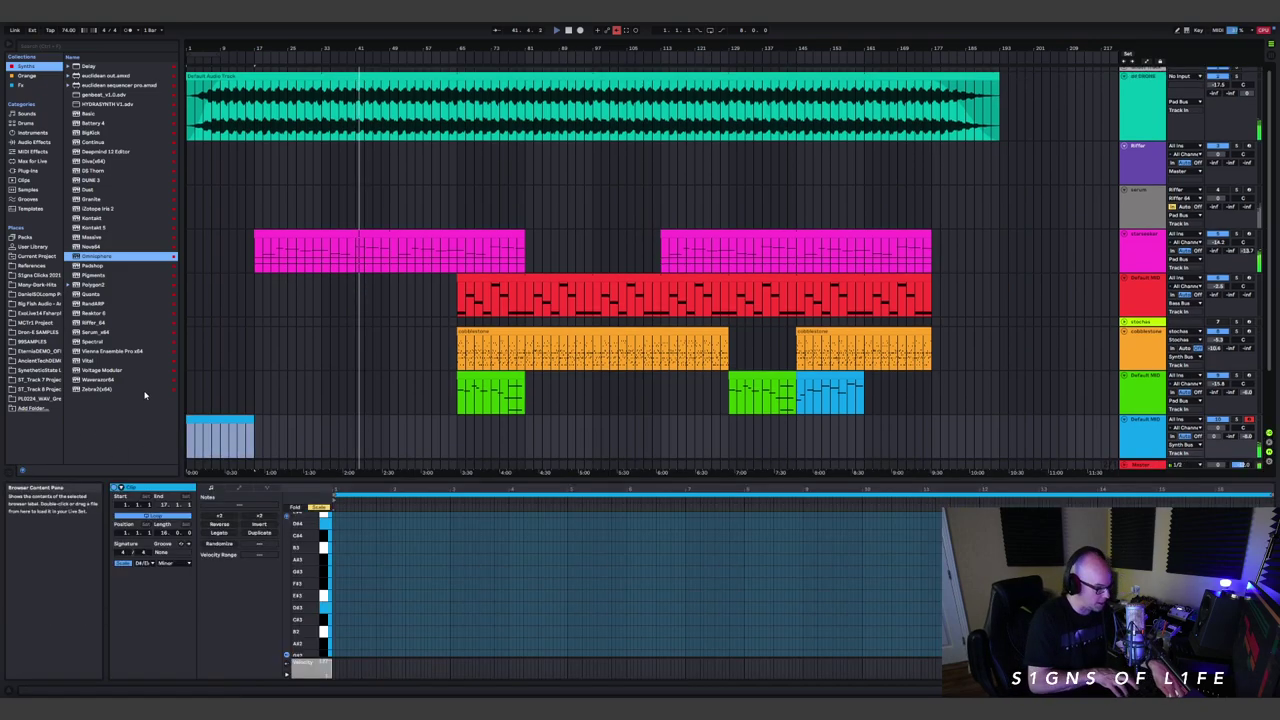
drag(410, 478, 410, 270)
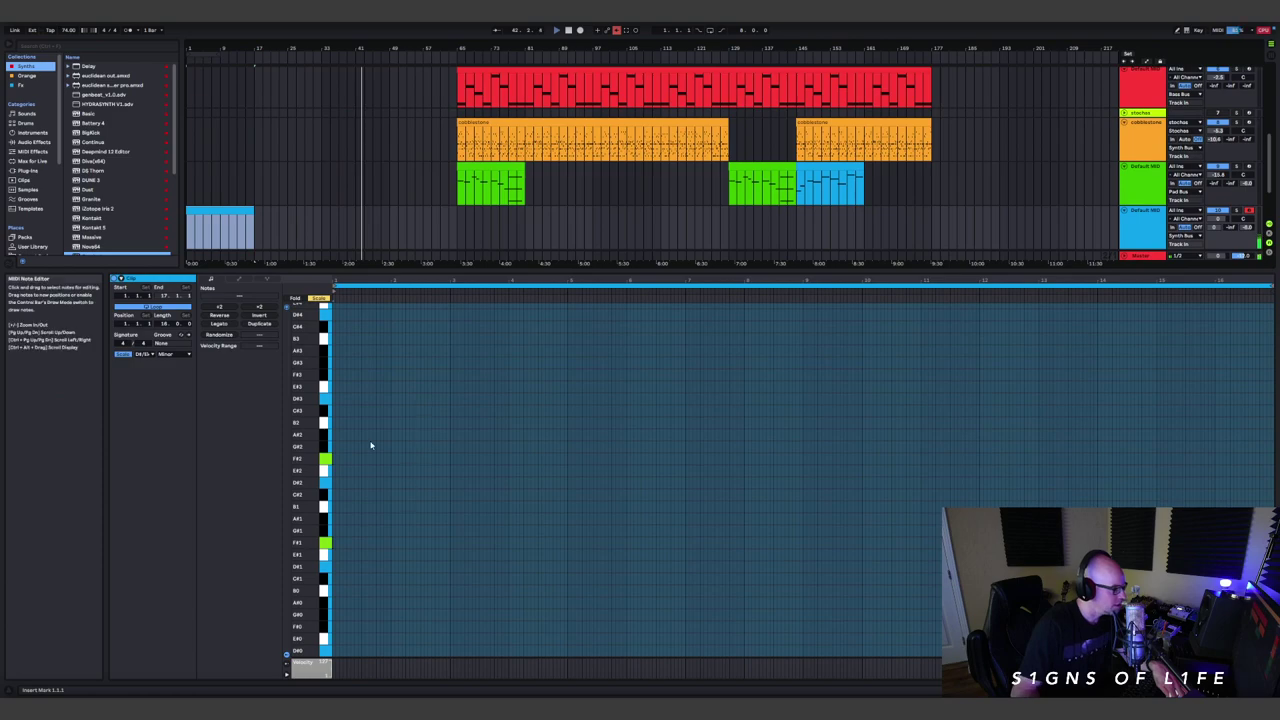
- Add 8-bar F#1 and F#2 notes from the clip's start and set the clip's loop length to 8 bars
right_click(378, 469)
click(470, 583)
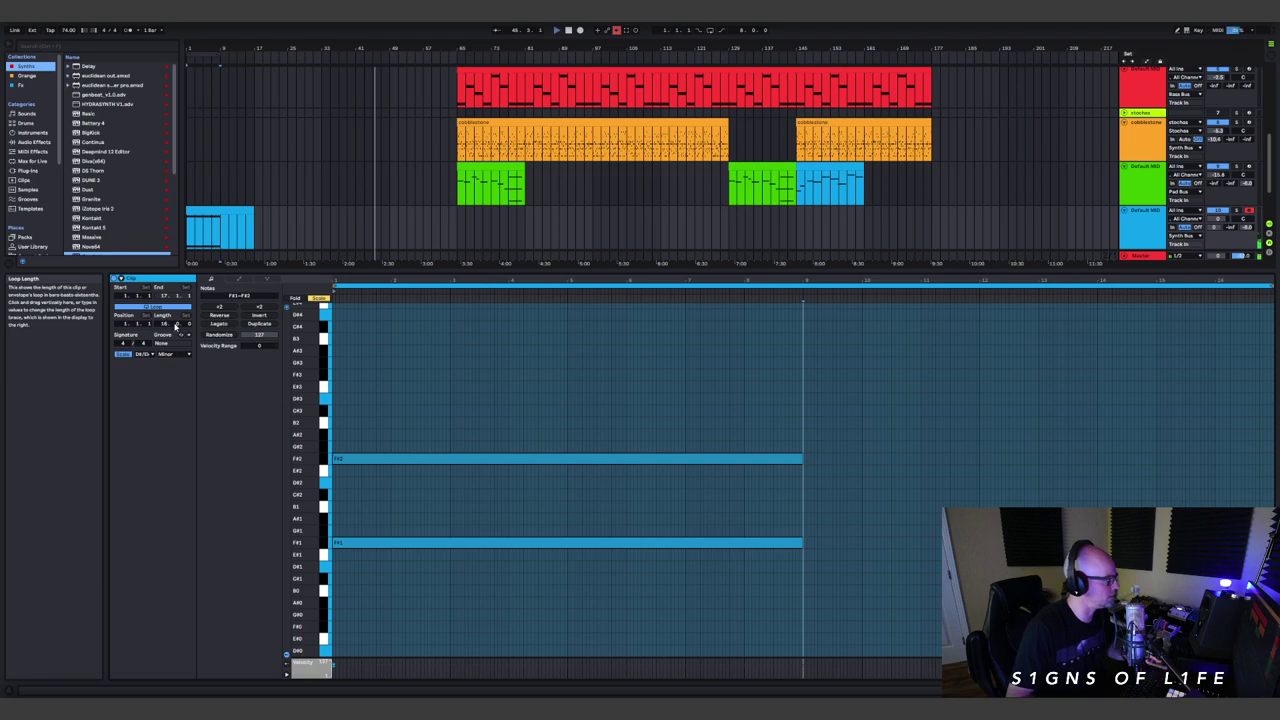
drag(980, 285, 745, 285)
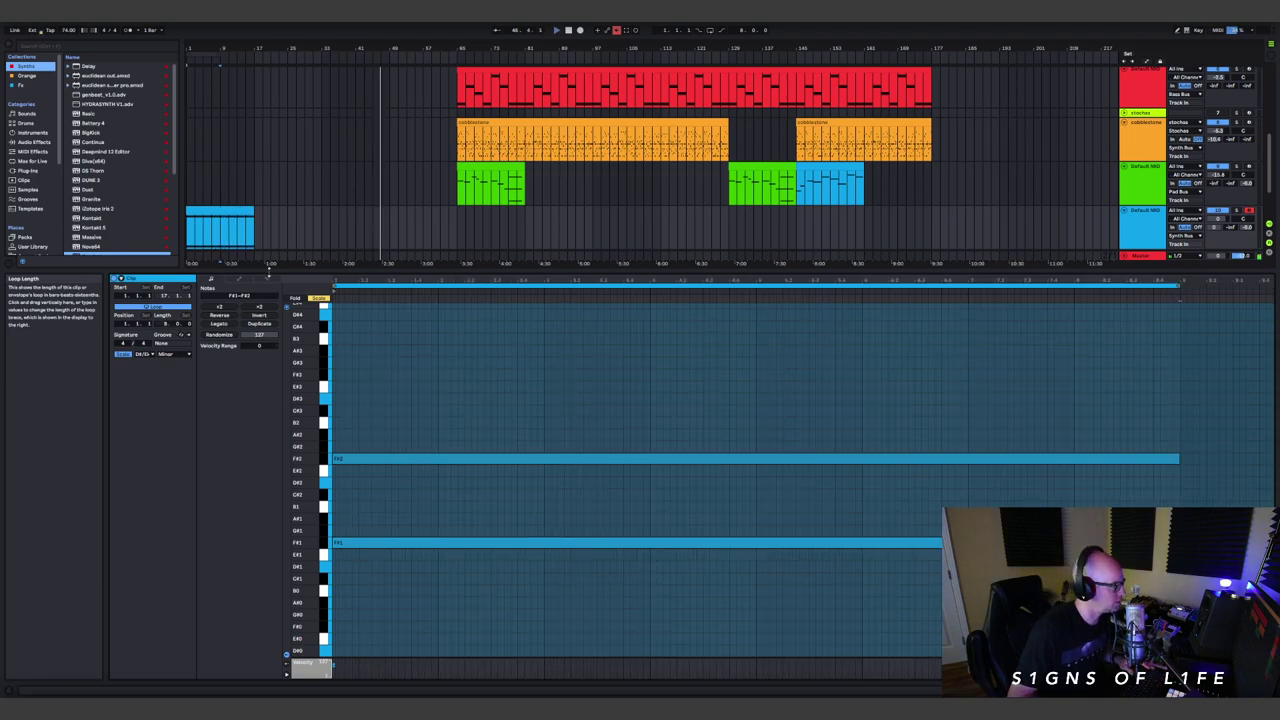
- Extend the looped clip to bar 33, stop playback and shrink the note editor
drag(253, 212, 321, 212)
key(space)
drag(436, 269, 432, 562)
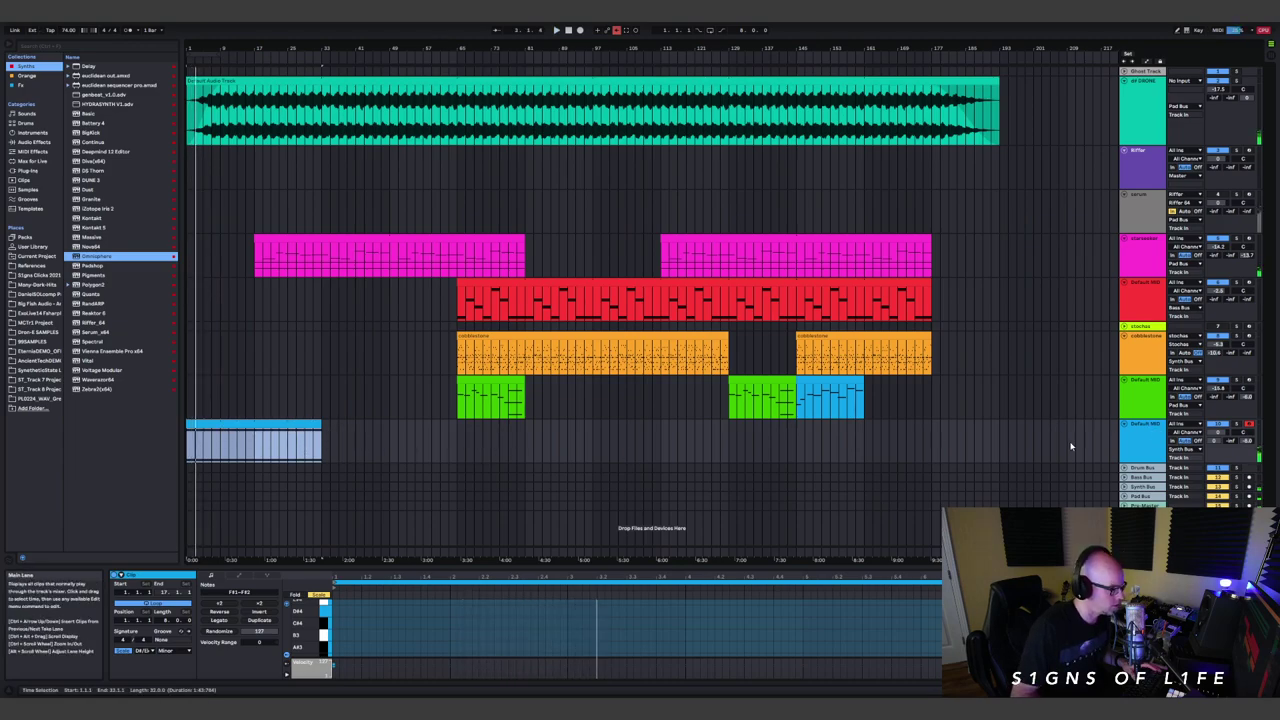
- Freeze the blue Omnisphere track and flatten it to audio
right_click(1124, 432)
click(1096, 475)
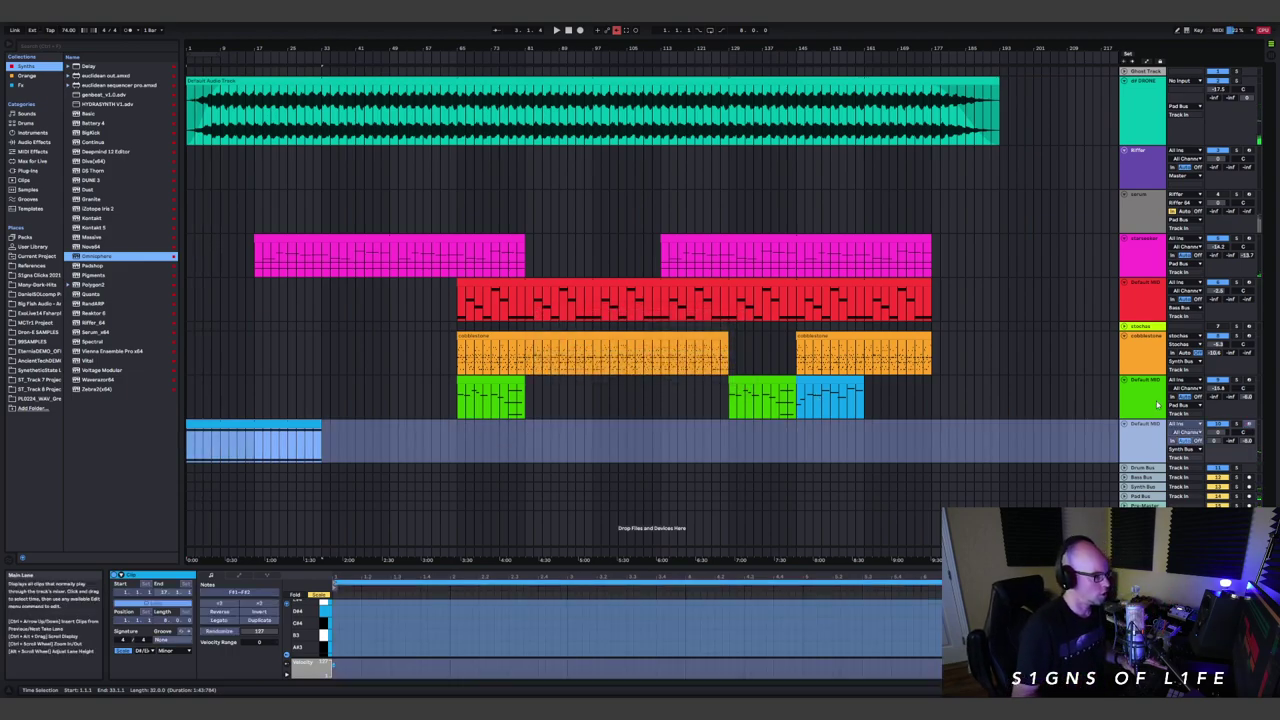
right_click(1156, 440)
click(1172, 500)
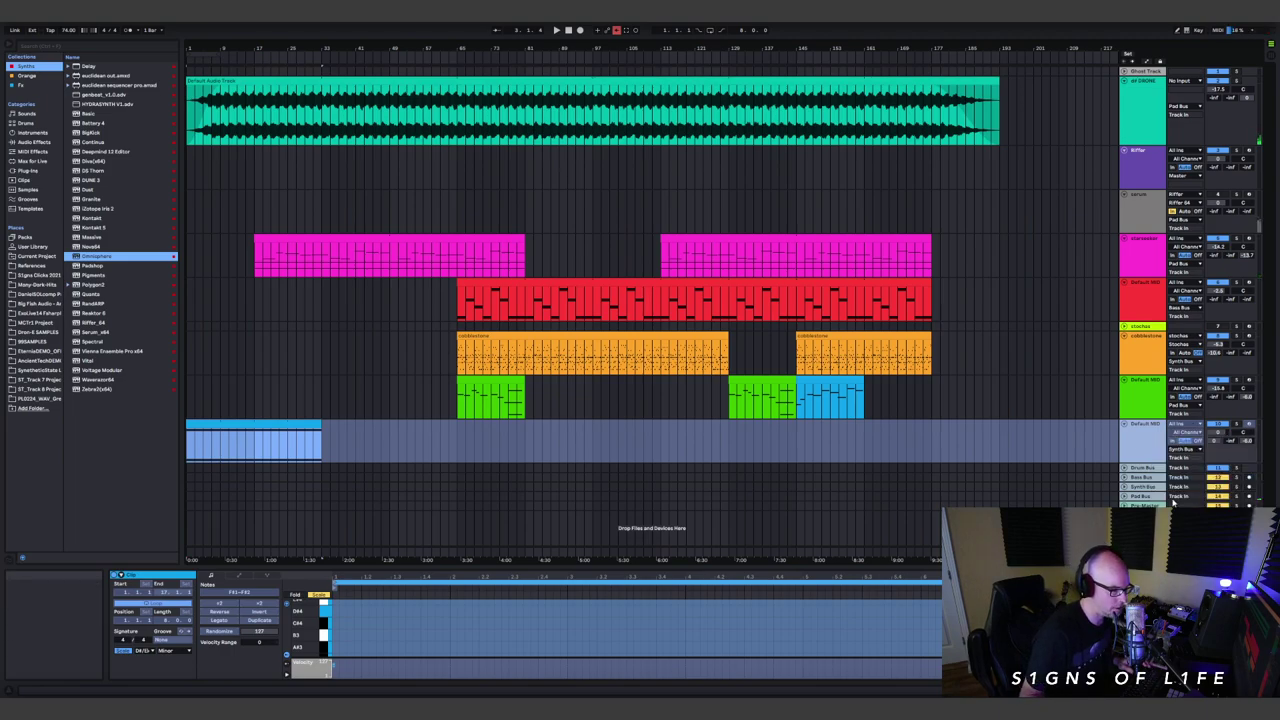
- Add a fade-in of about 13 bars to the flattened Omnisphere clip and raise its gain to about 17 dB
click(851, 440)
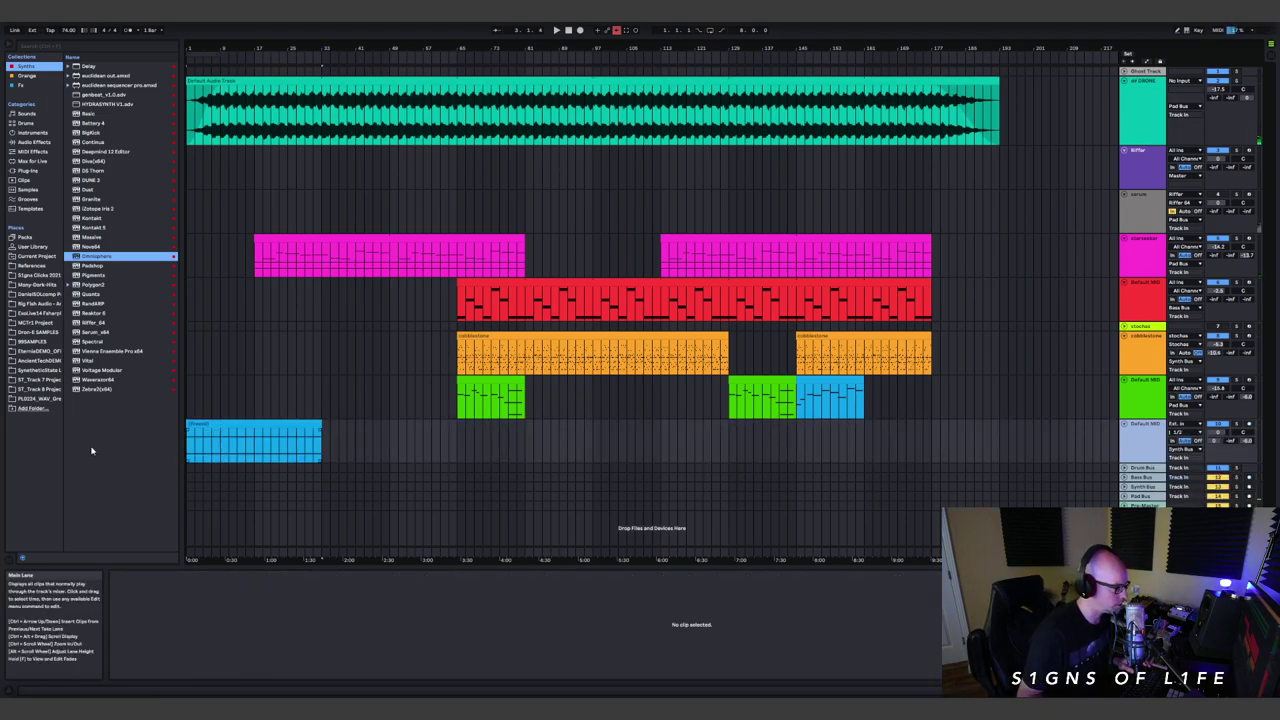
click(190, 436)
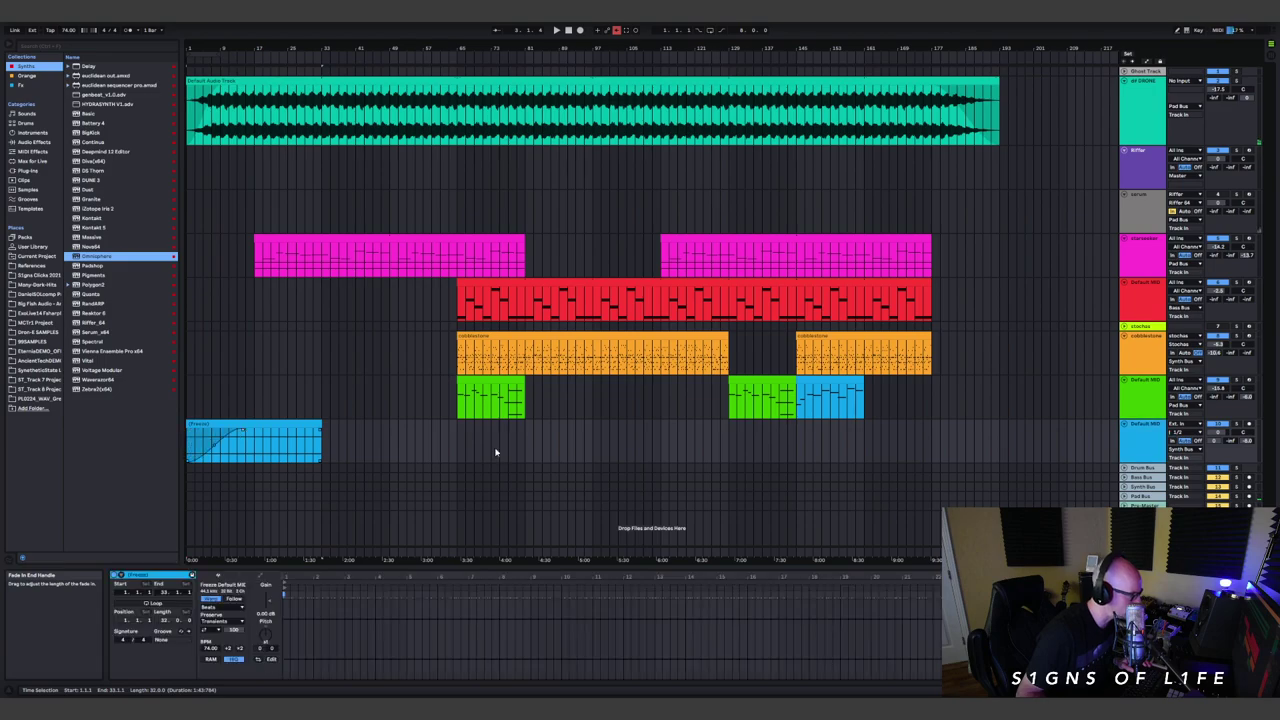
click(255, 422)
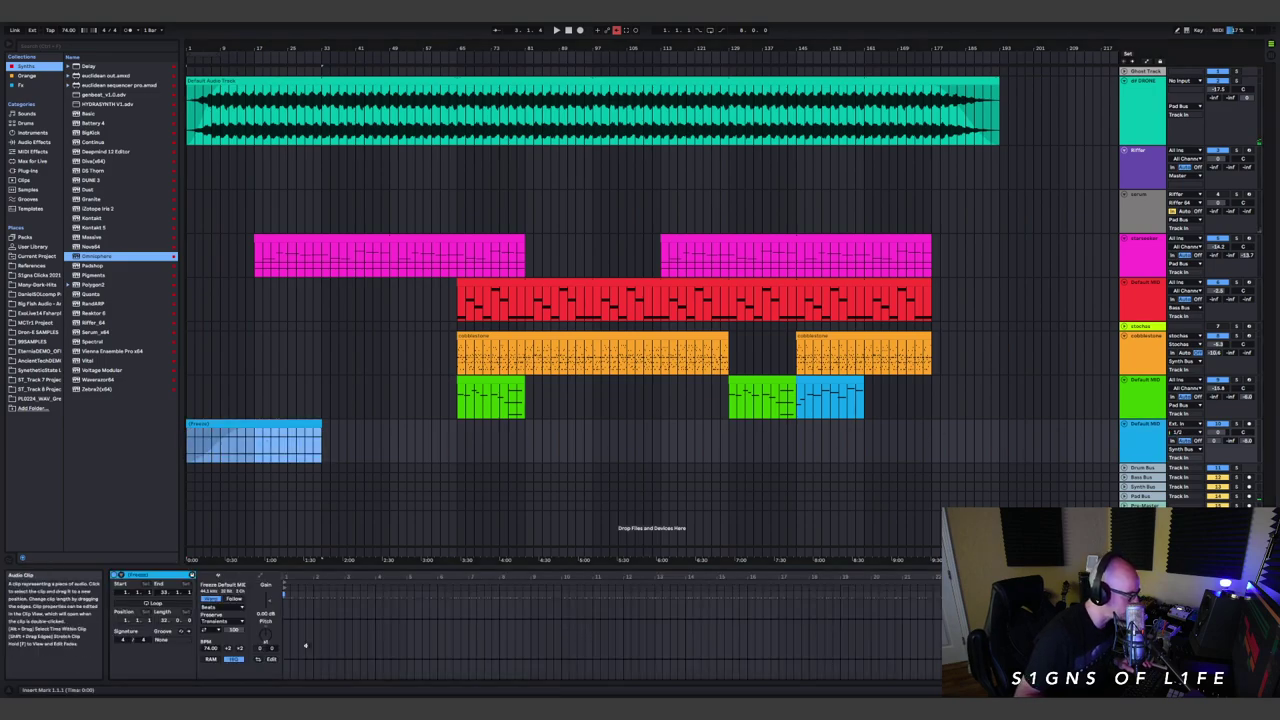
drag(265, 630, 265, 590)
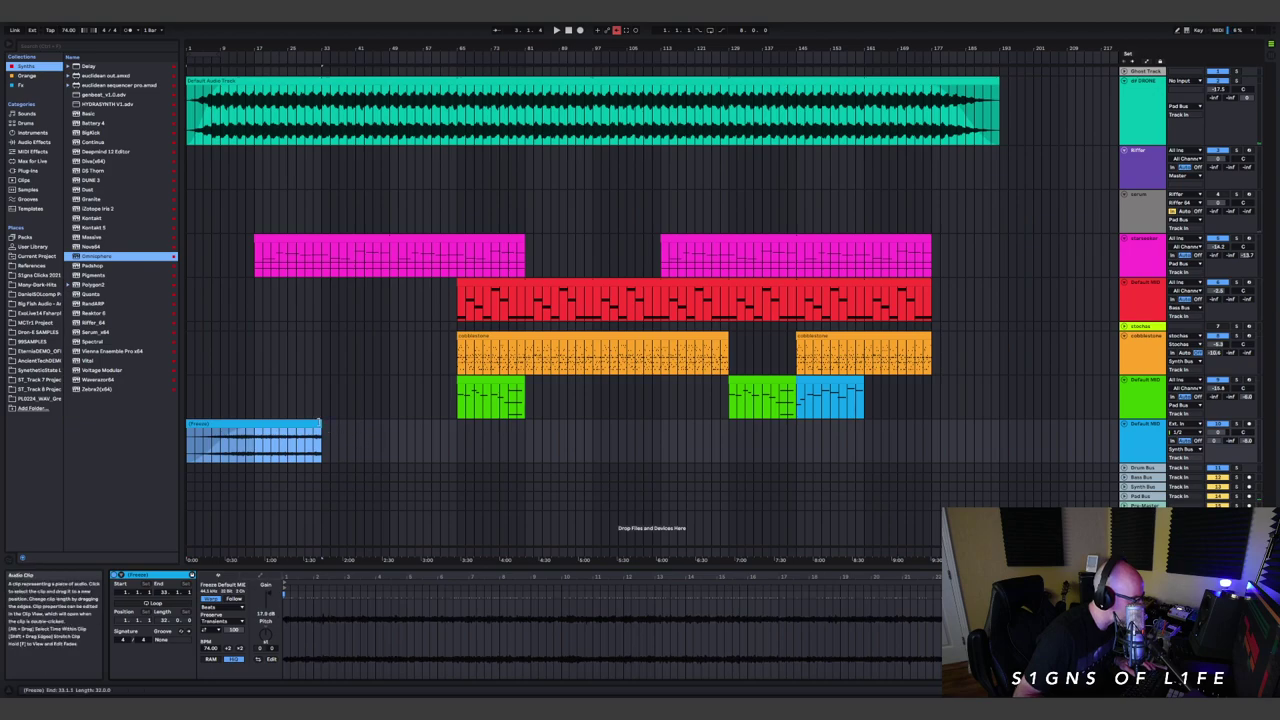
- Turn on looping for the flattened clip, extend it to bar 81 and place a copy at bar 129
click(290, 440)
click(329, 426)
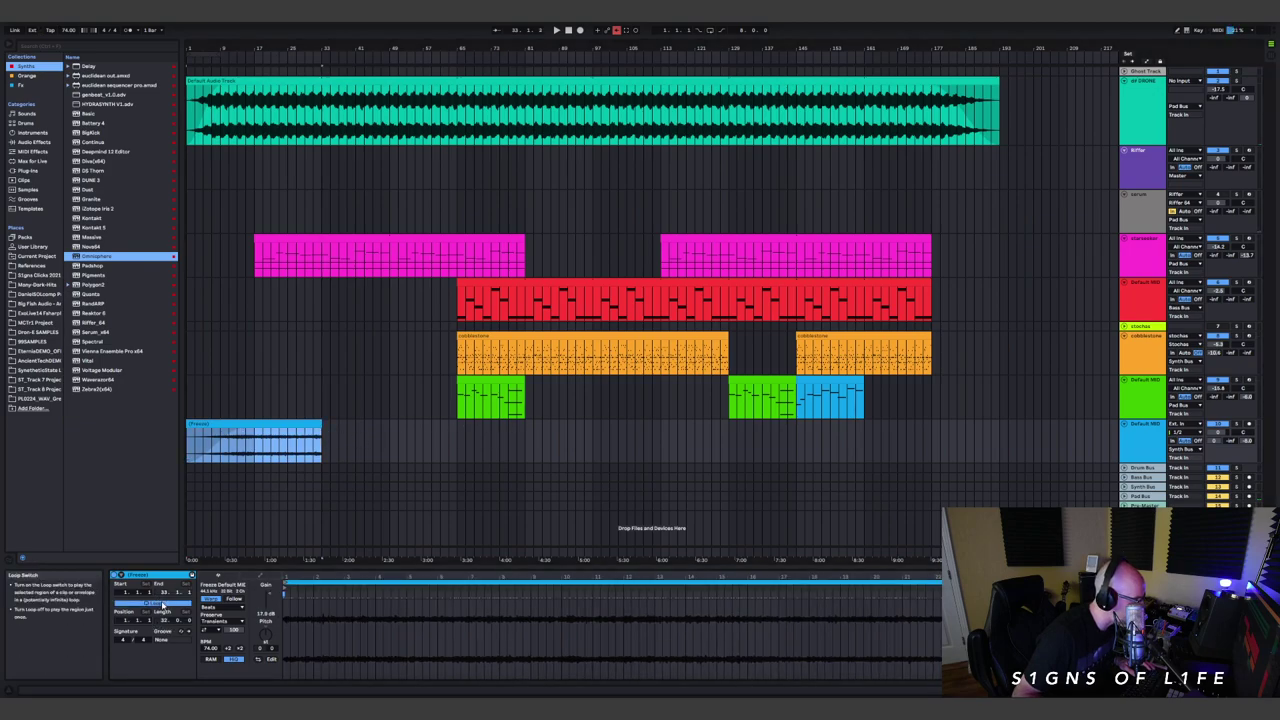
drag(322, 430, 524, 440)
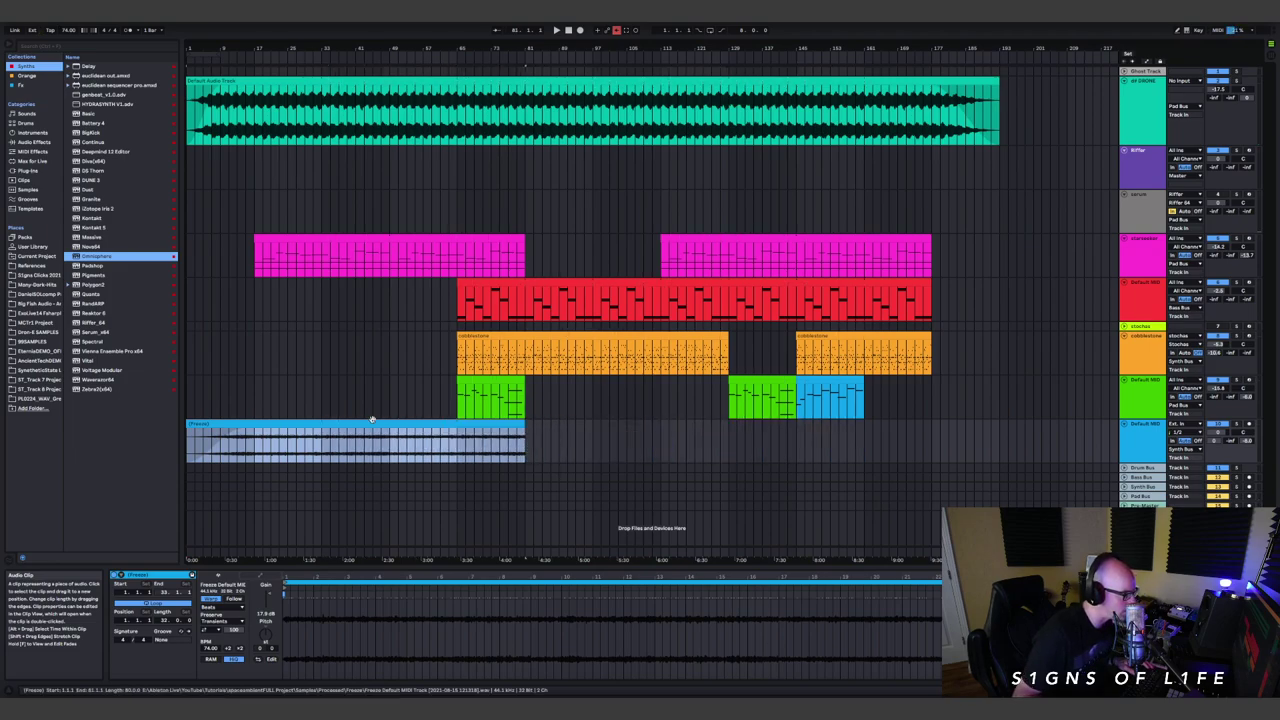
drag(299, 423, 846, 443)
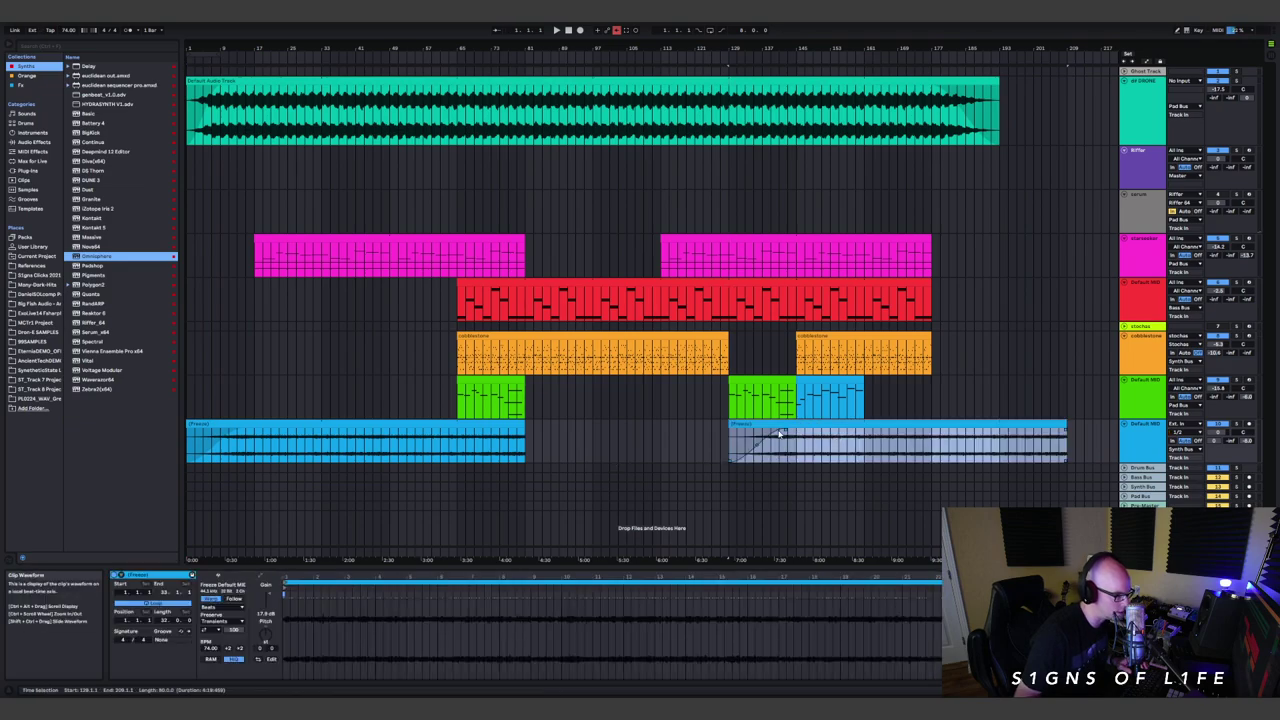
- Add fade-outs of about 16 bars to the ends of both flattened Omnisphere clips
click(600, 444)
drag(520, 432, 456, 432)
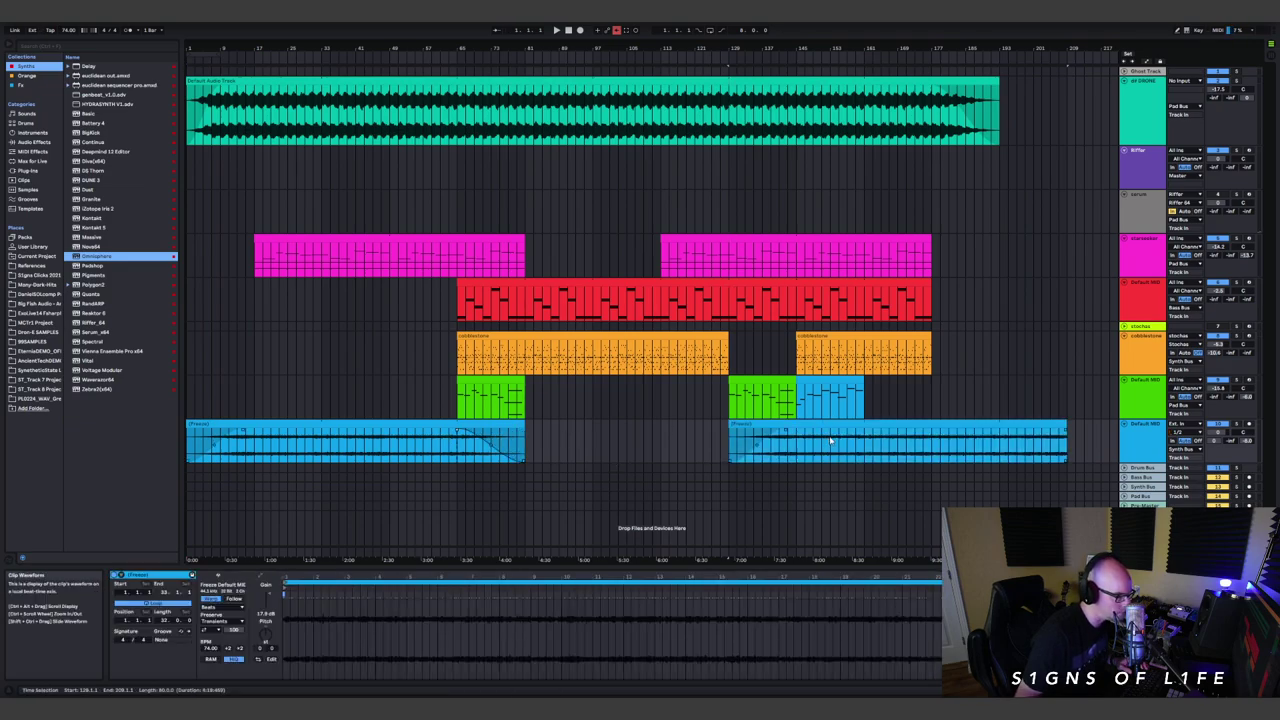
drag(1065, 432, 998, 432)
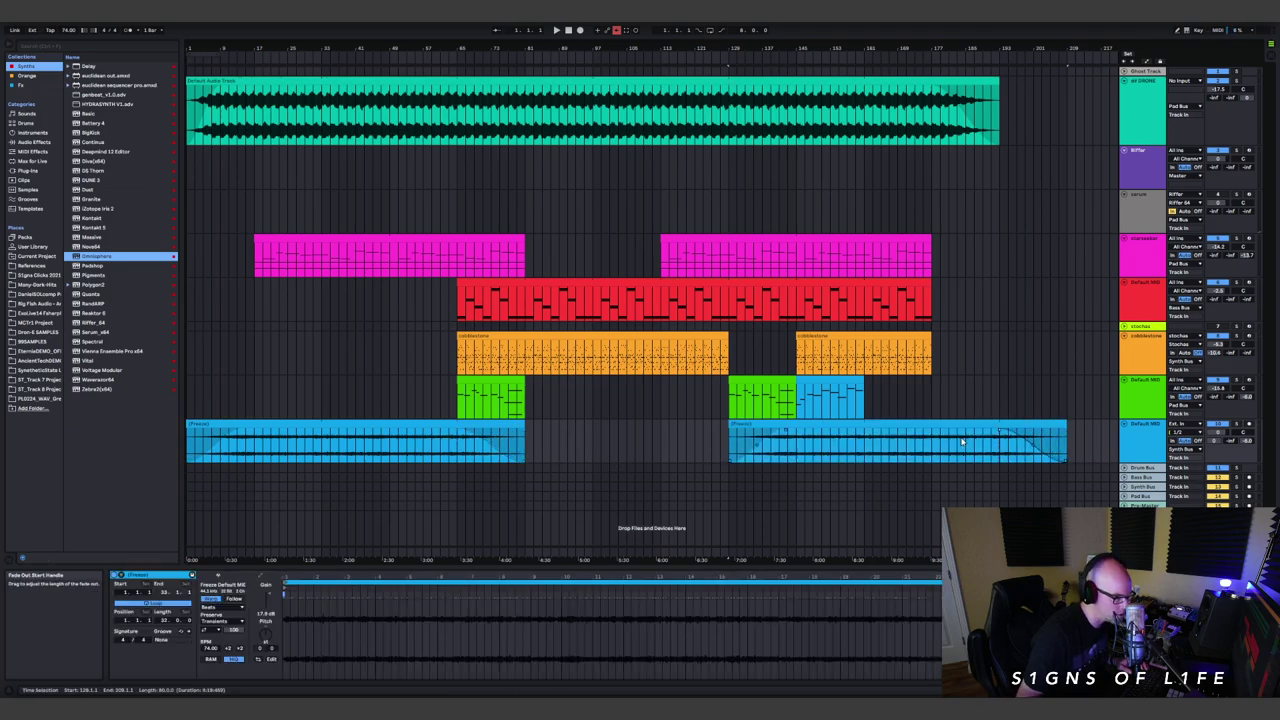
- Lower the blue texture track's volume to about -15 dB while playing both of its clips in the arrangement
click(882, 446)
key(space)
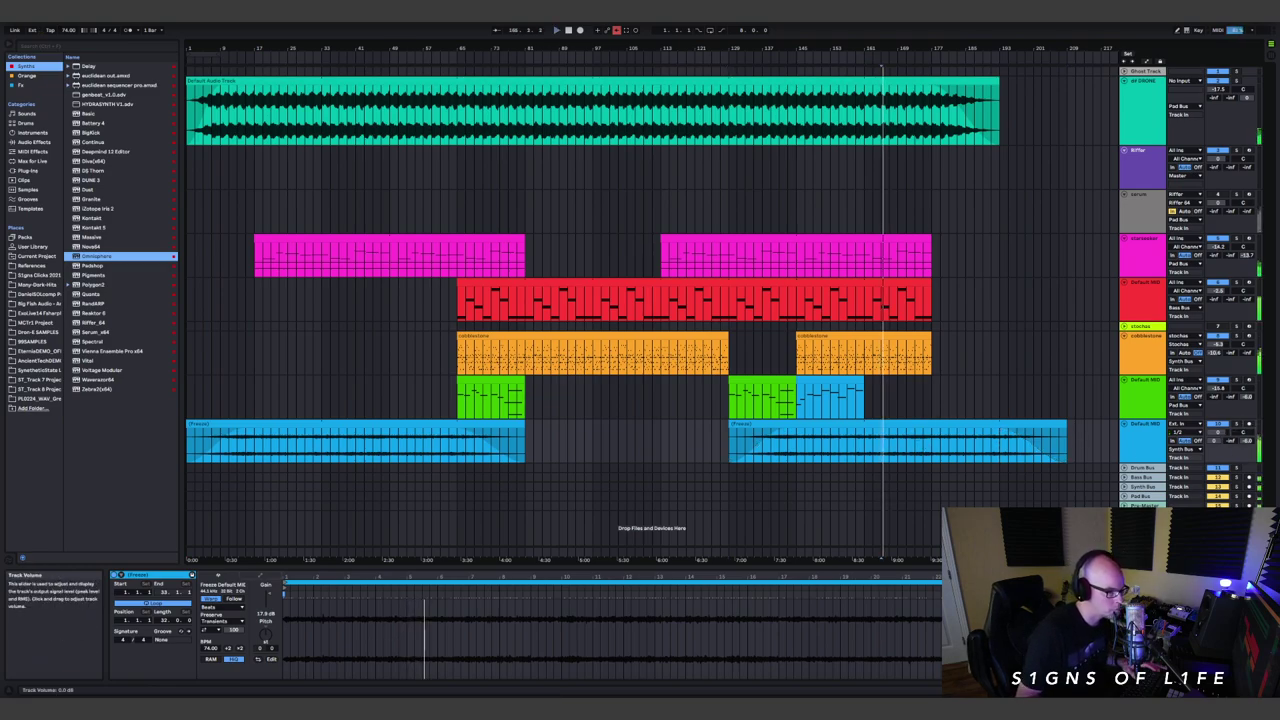
drag(1218, 432, 1218, 474)
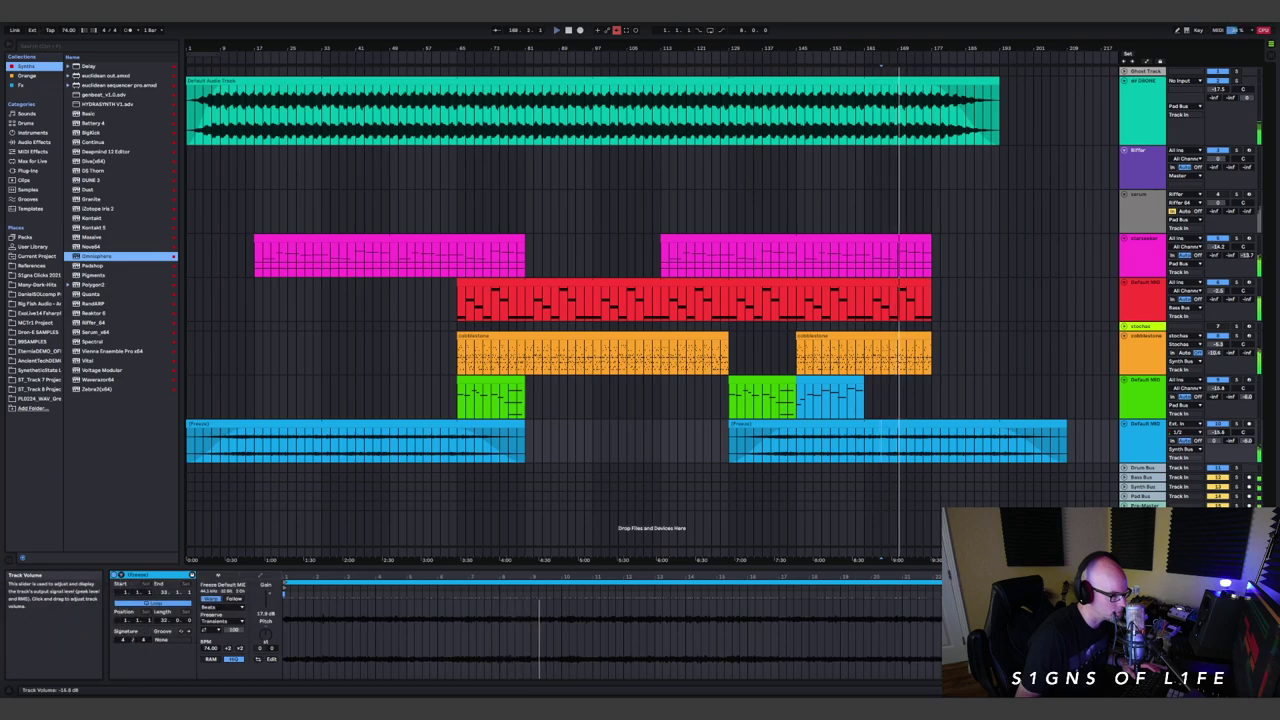
click(316, 440)
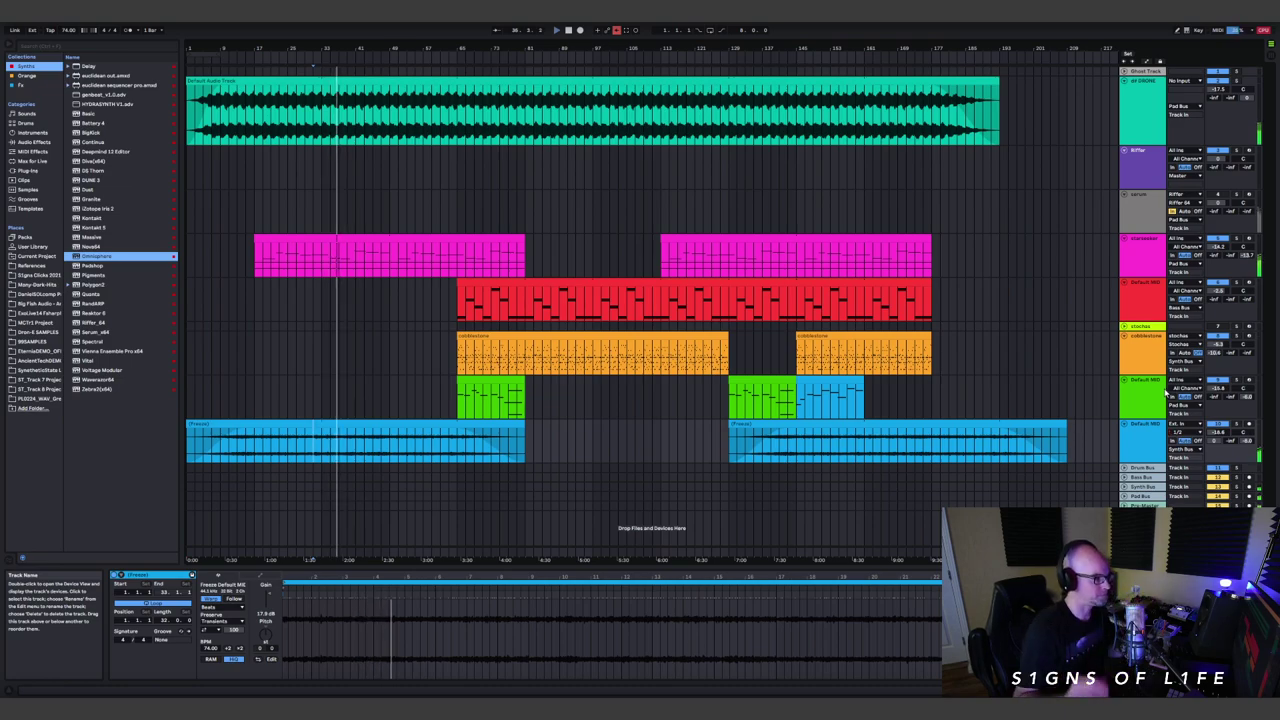
- Add a MIDI track below the blue texture track and create an empty 32-bar clip on it from bar 33
click(1135, 440)
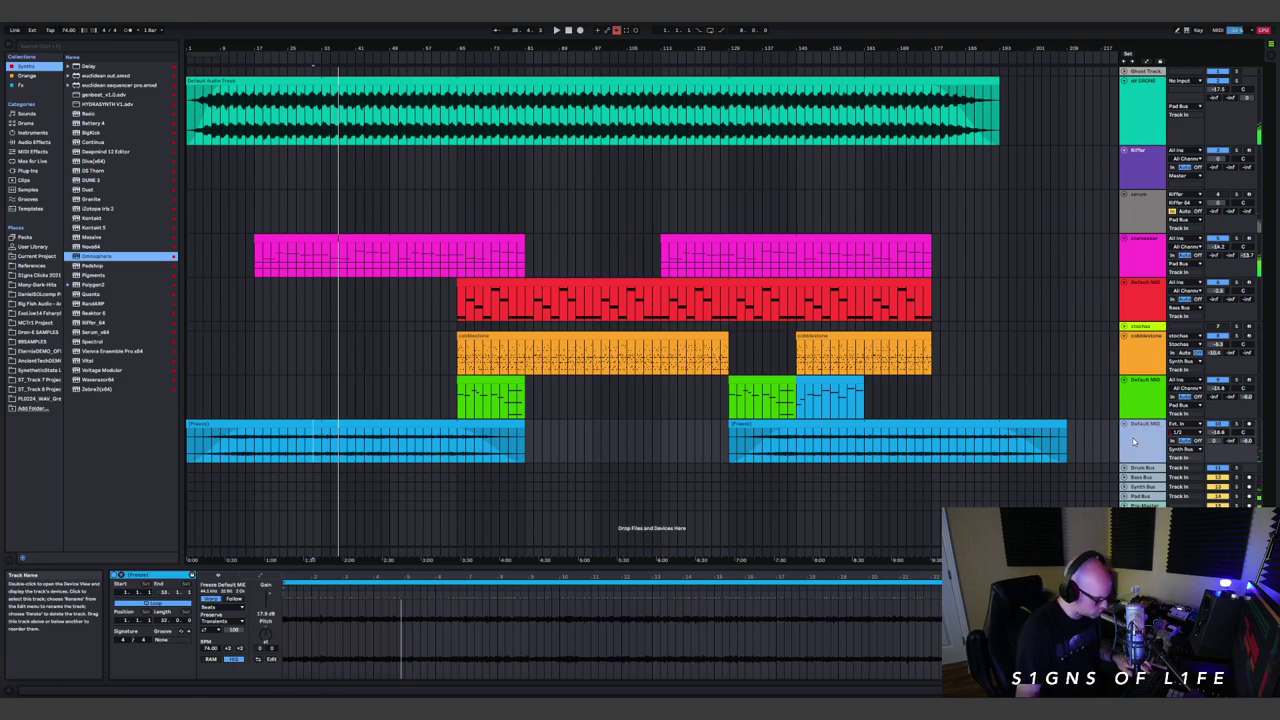
key(ctrl+shift+t)
click(339, 469)
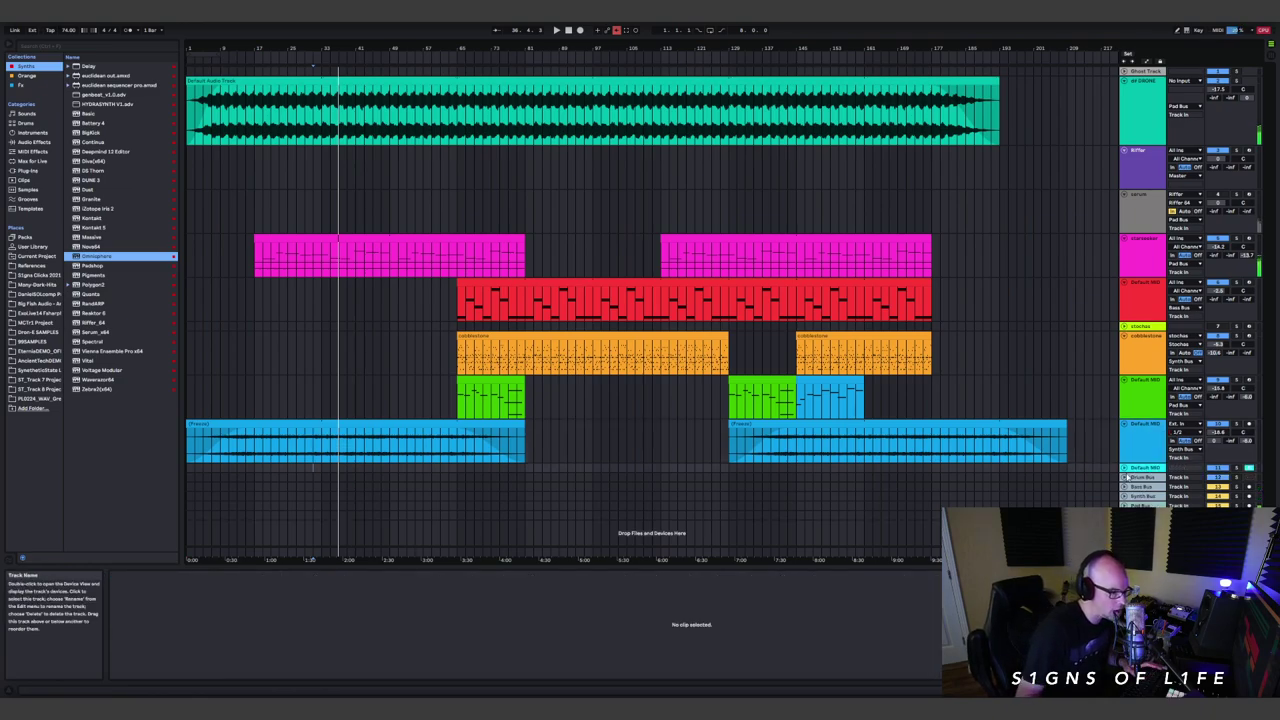
click(320, 486)
drag(320, 486, 470, 503)
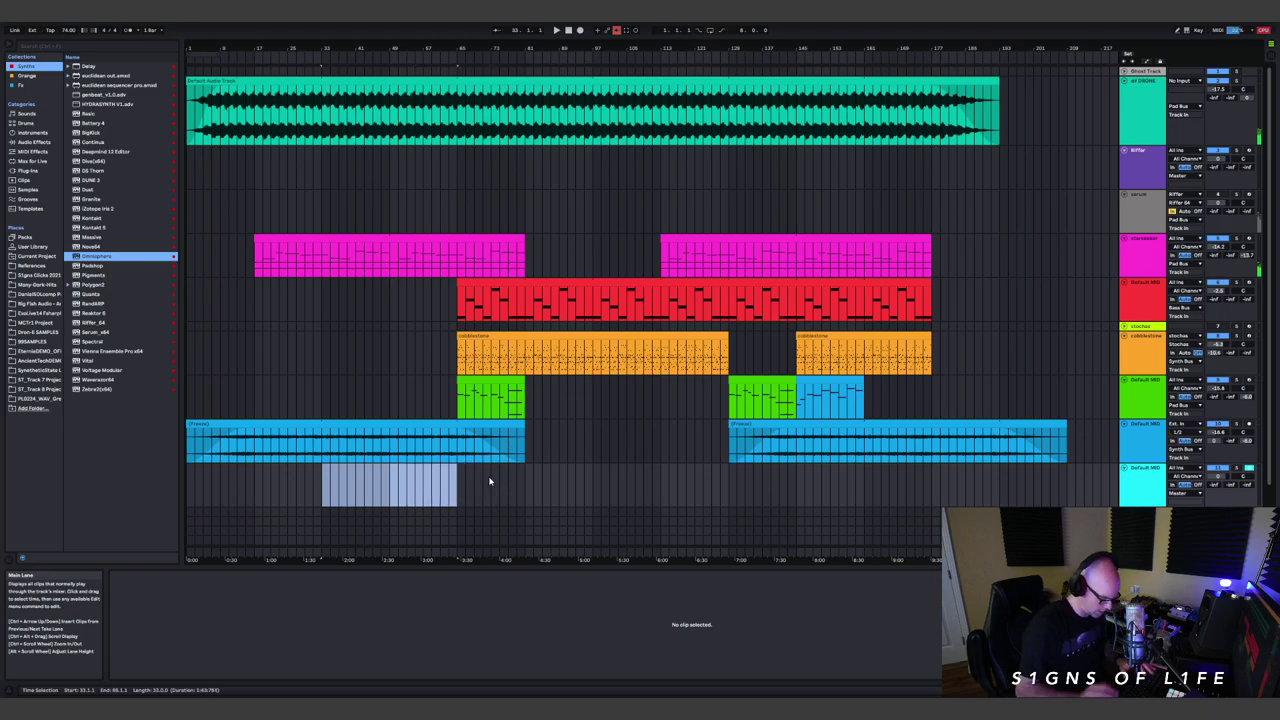
key(ctrl+shift+m)
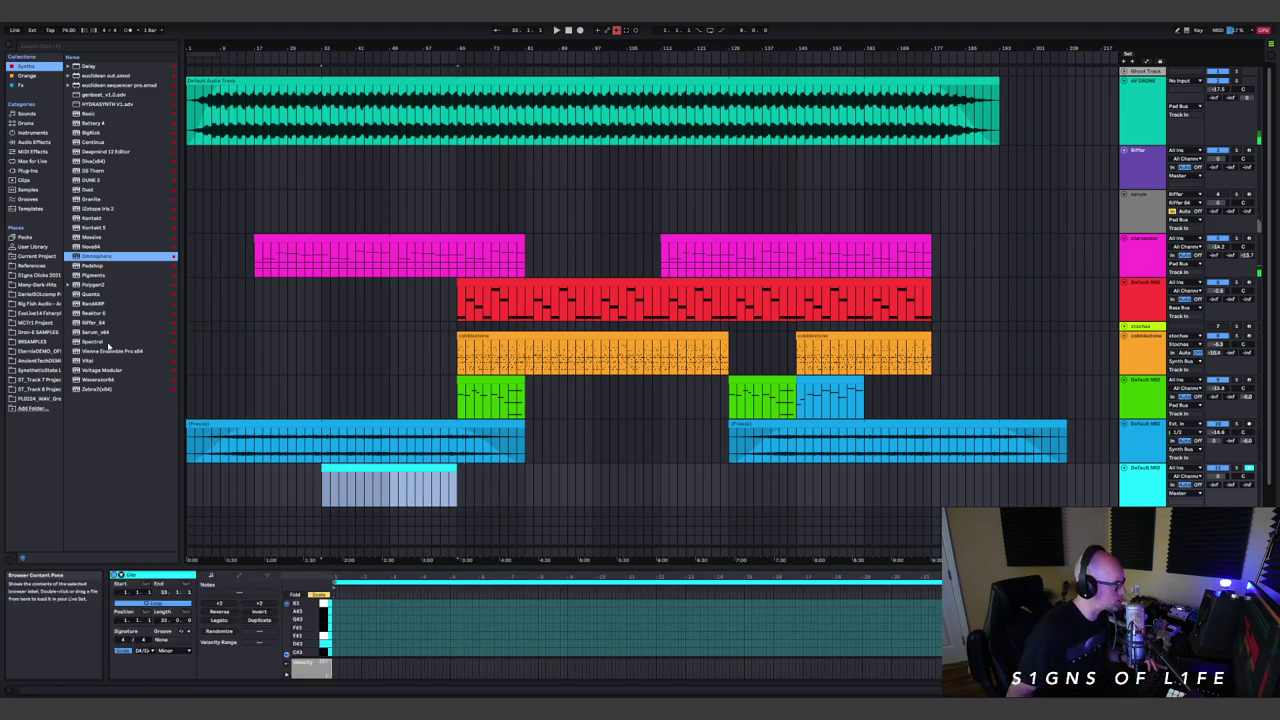
- Load Vital on the new track with the user preset "Anomaly - SEQ The Abyss" and close its window
click(97, 362)
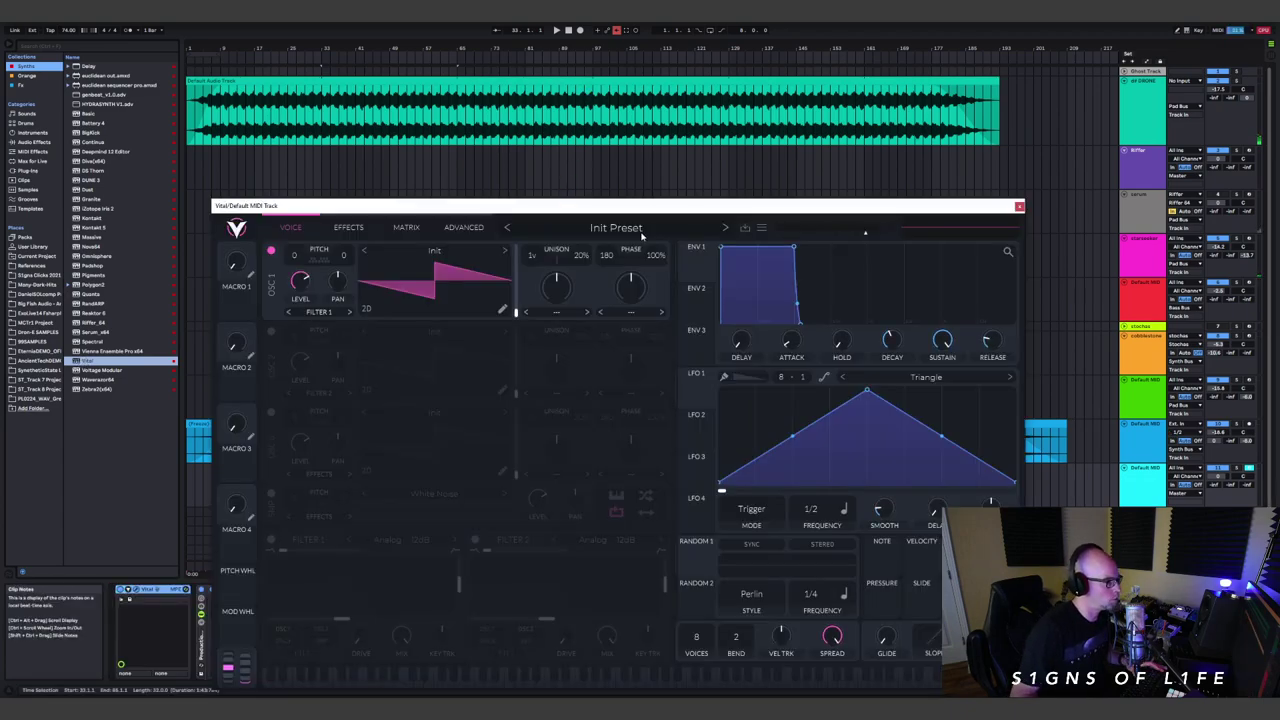
click(616, 228)
scroll(370, 600, down, 5)
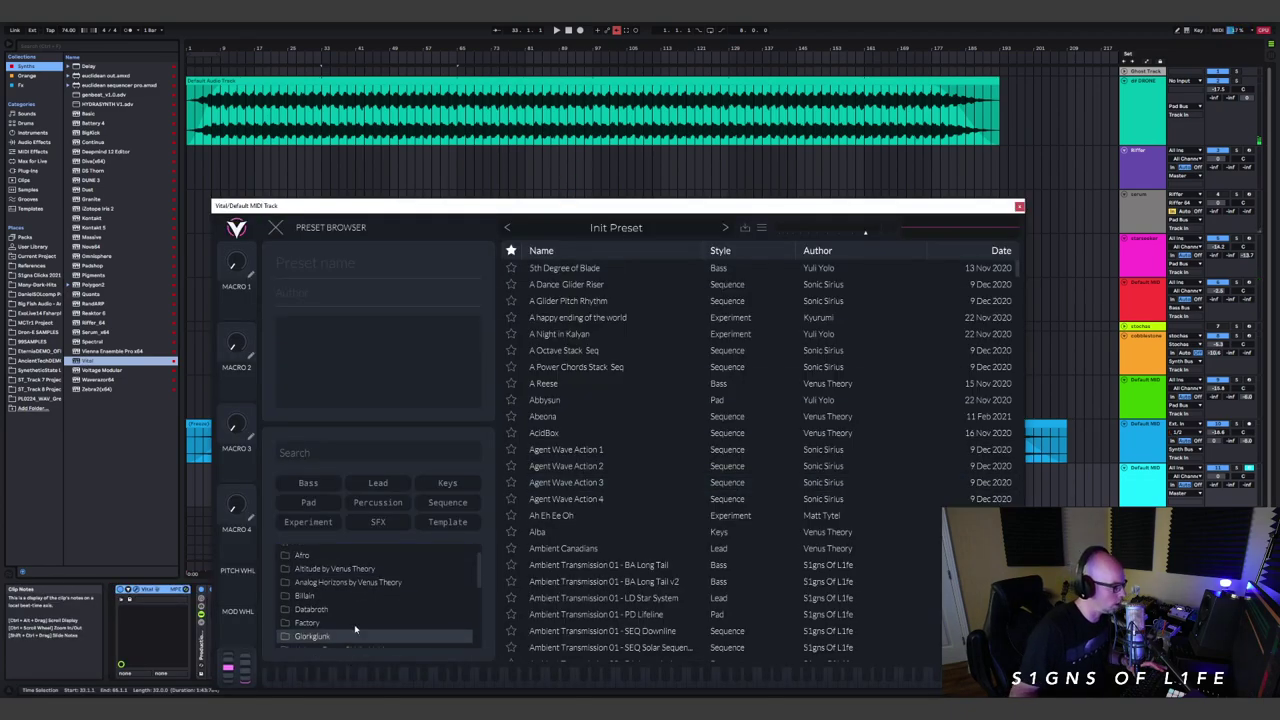
click(340, 643)
click(340, 630)
scroll(600, 570, down, 10)
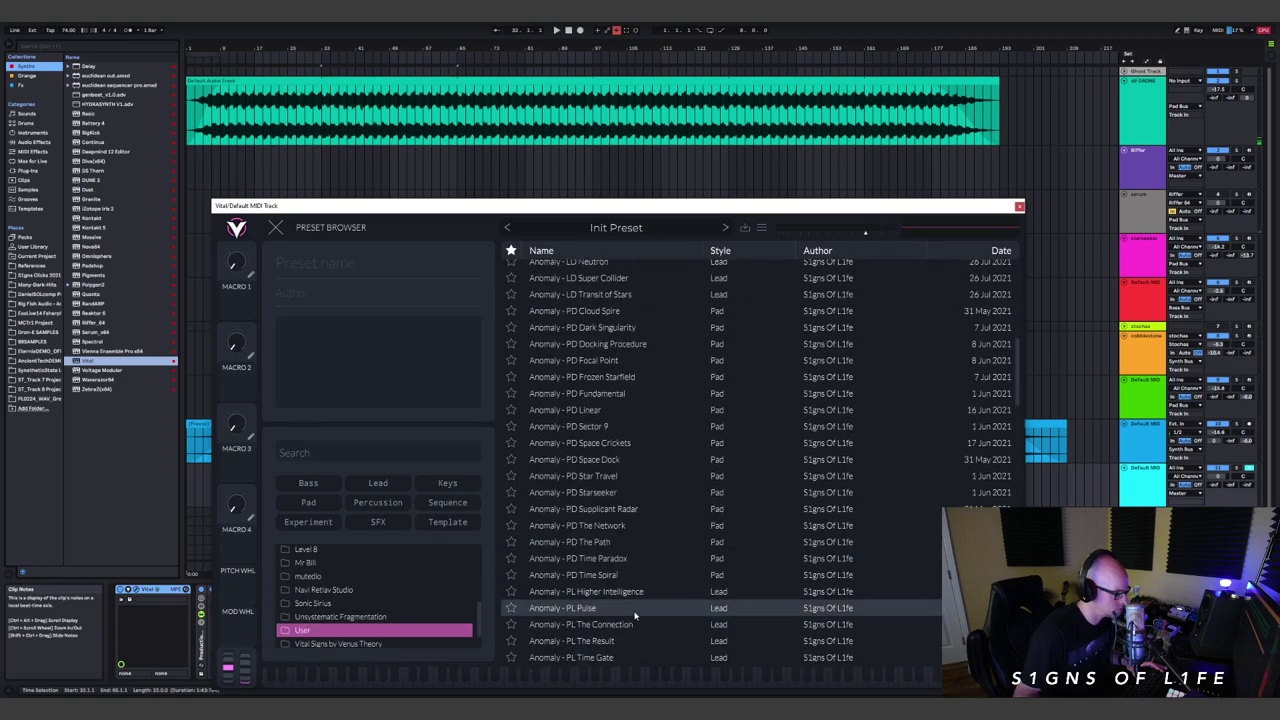
click(612, 523)
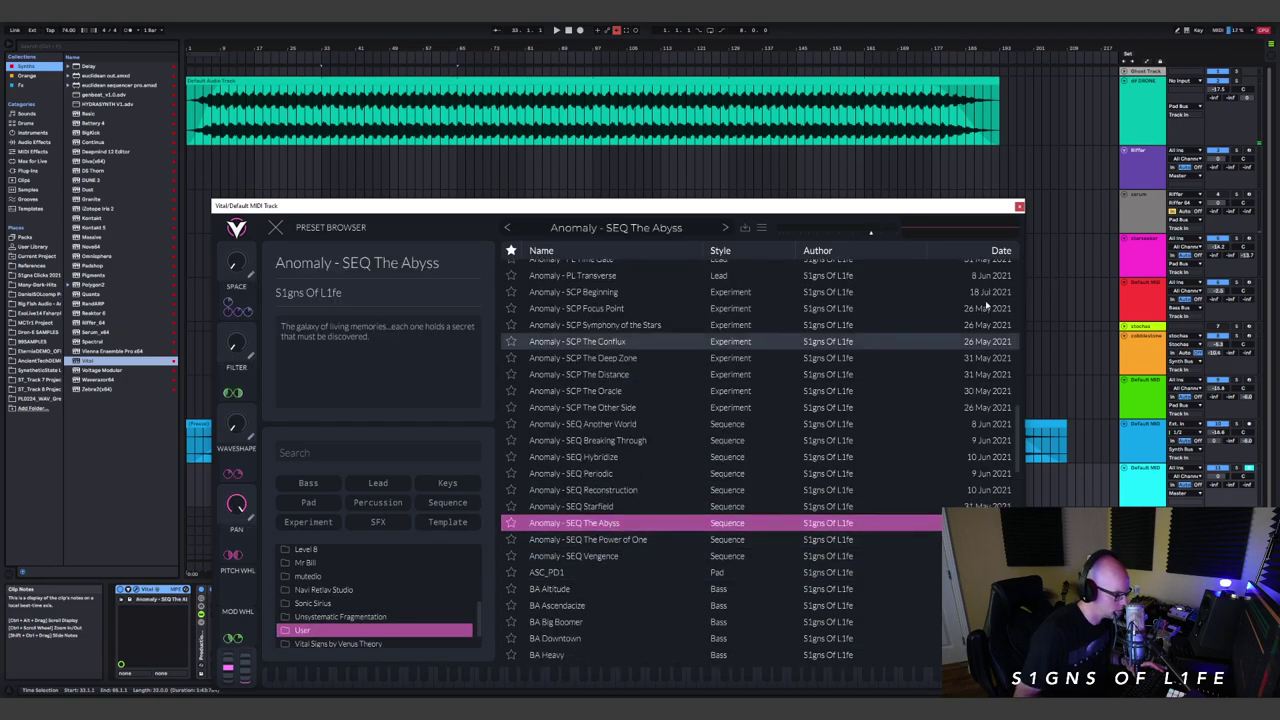
click(1019, 206)
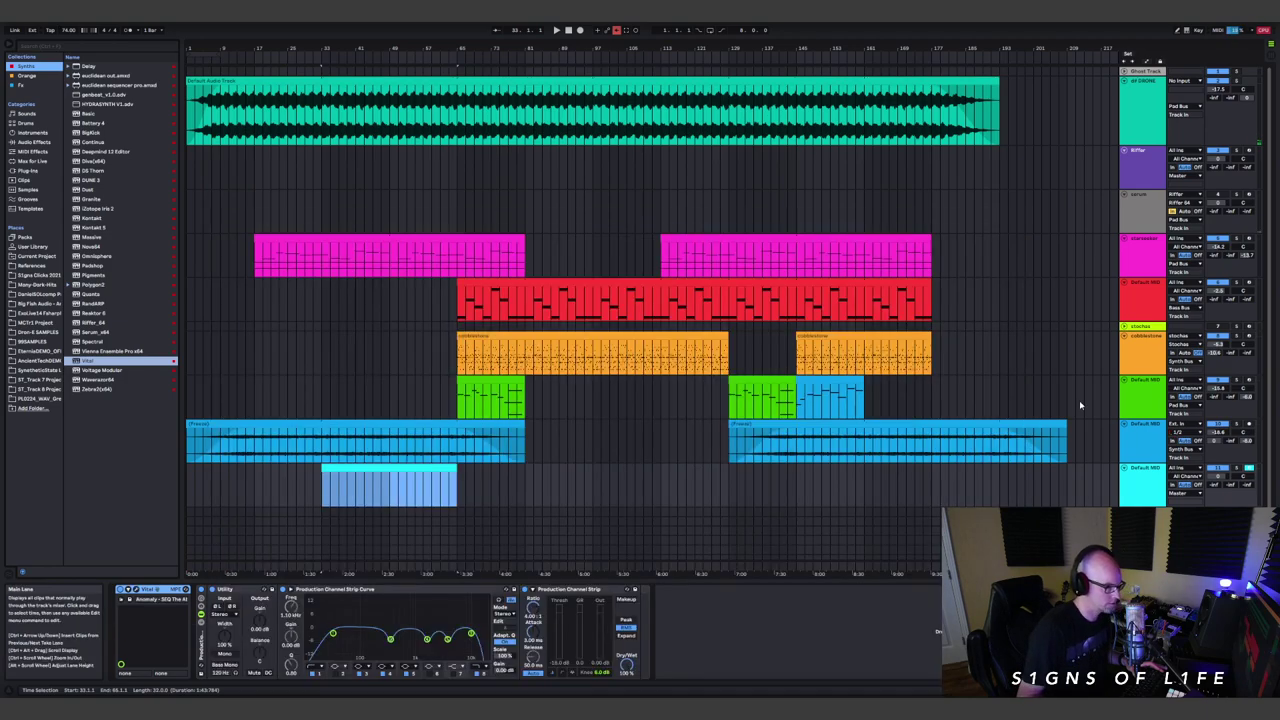
- Arm the cyan track with its output on the Pad Bus and switch off oscillator 3 in its Vital patch
click(1248, 468)
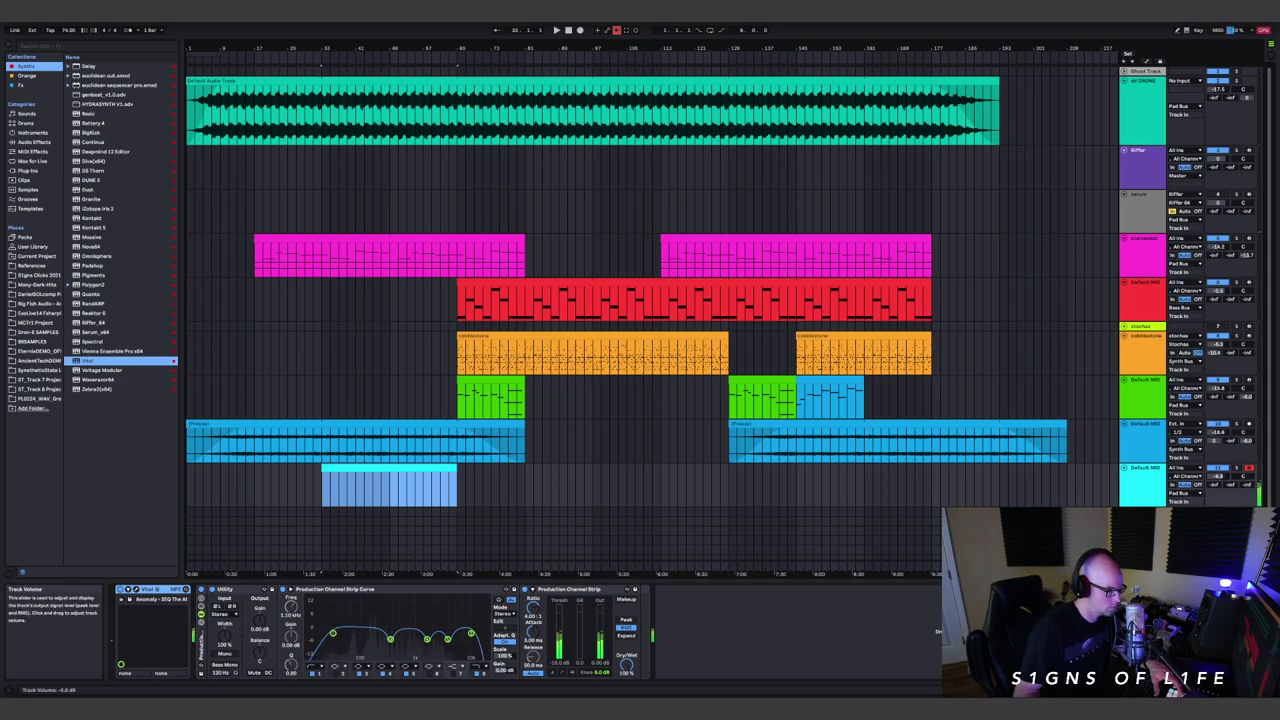
click(123, 598)
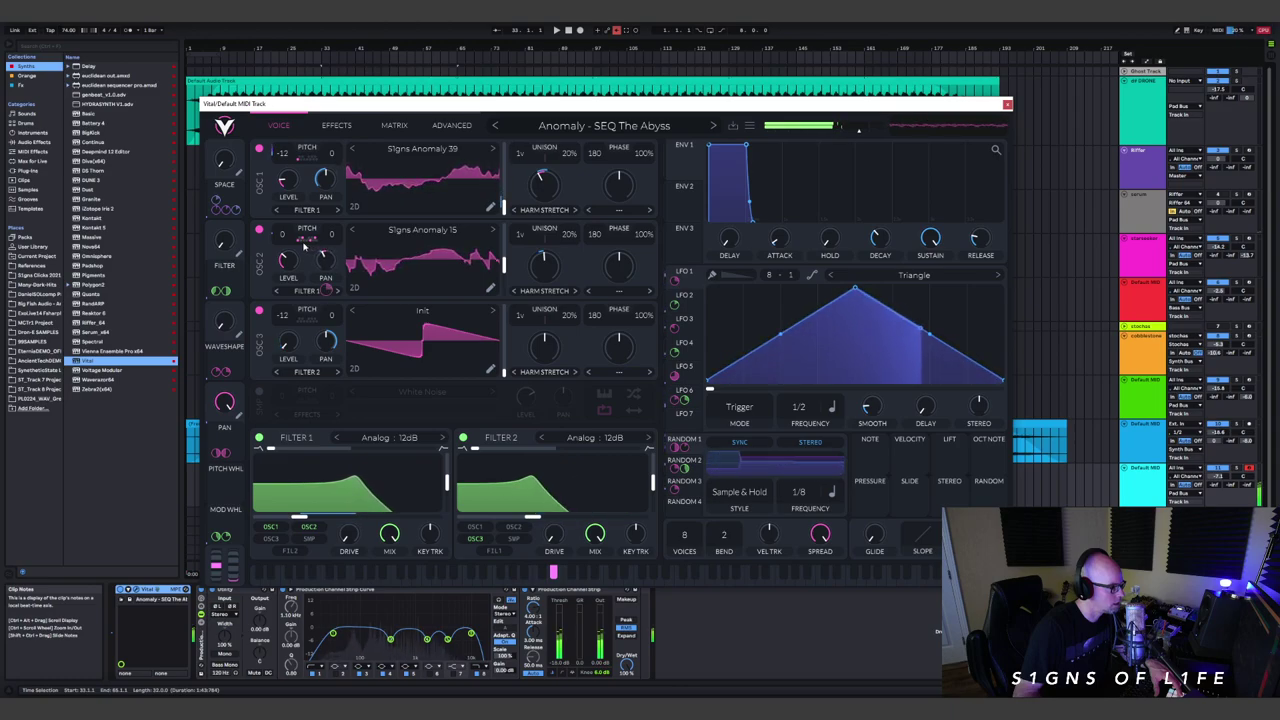
click(259, 230)
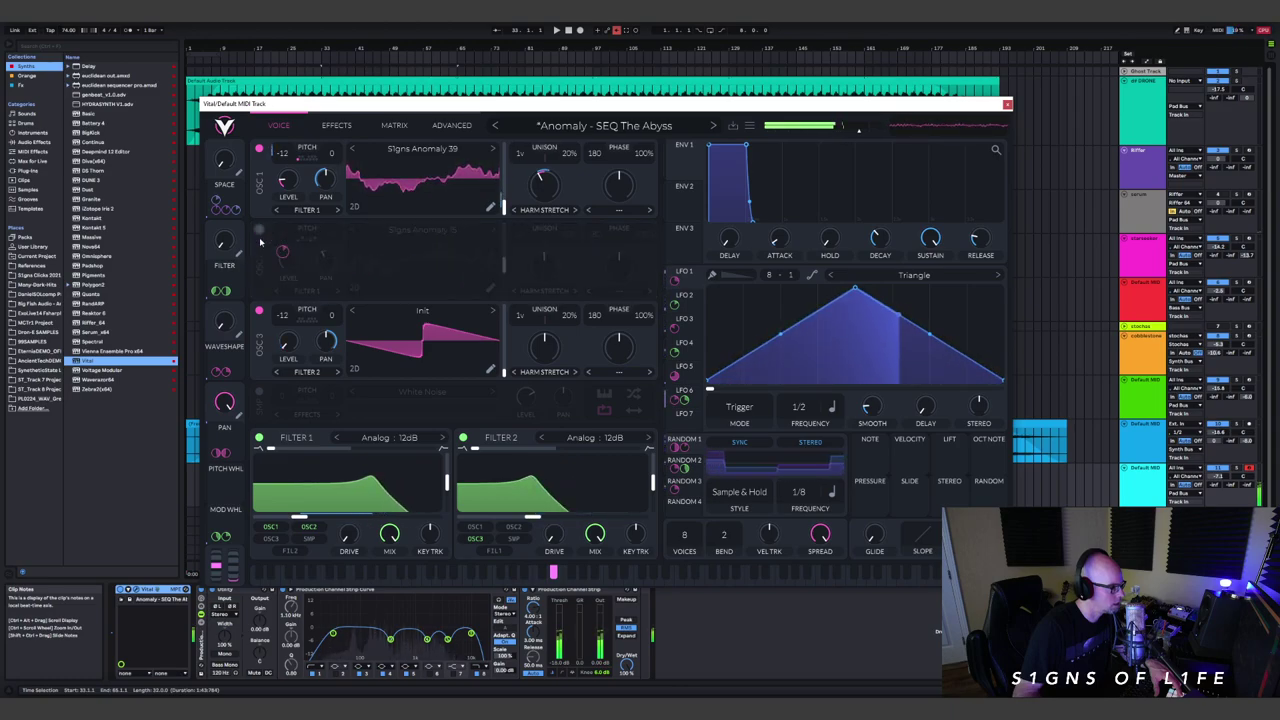
click(259, 311)
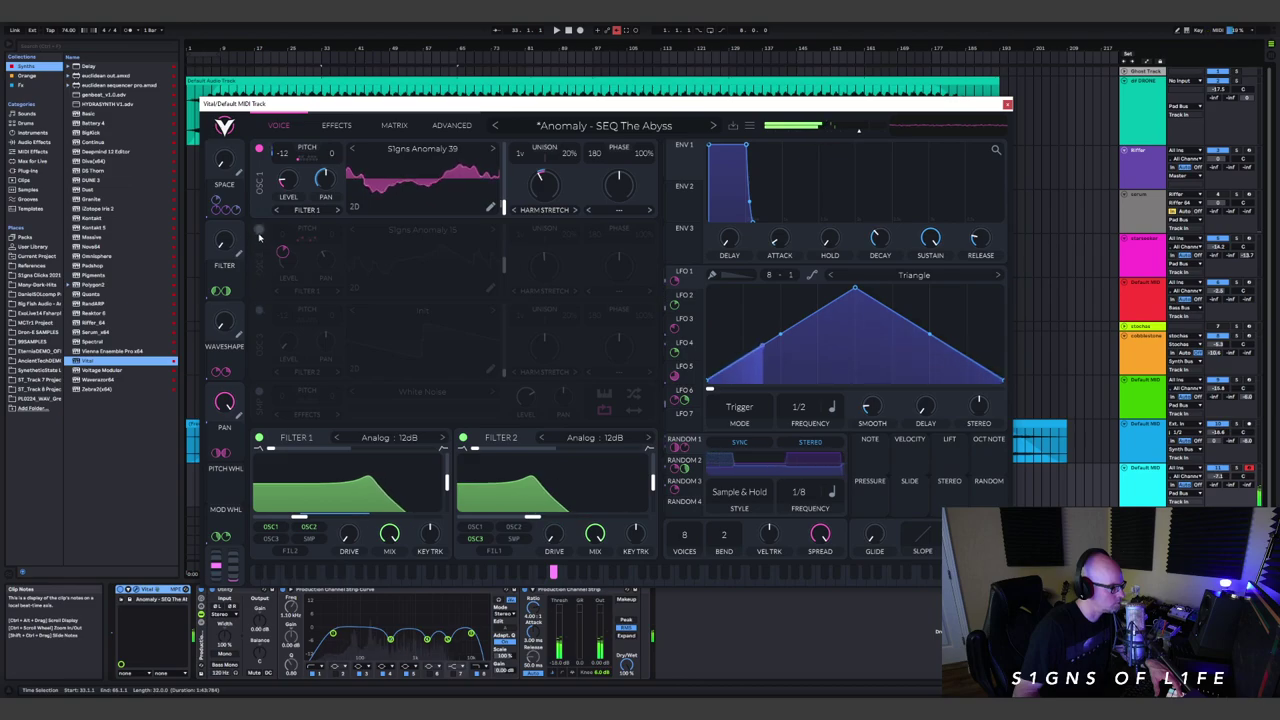
click(259, 230)
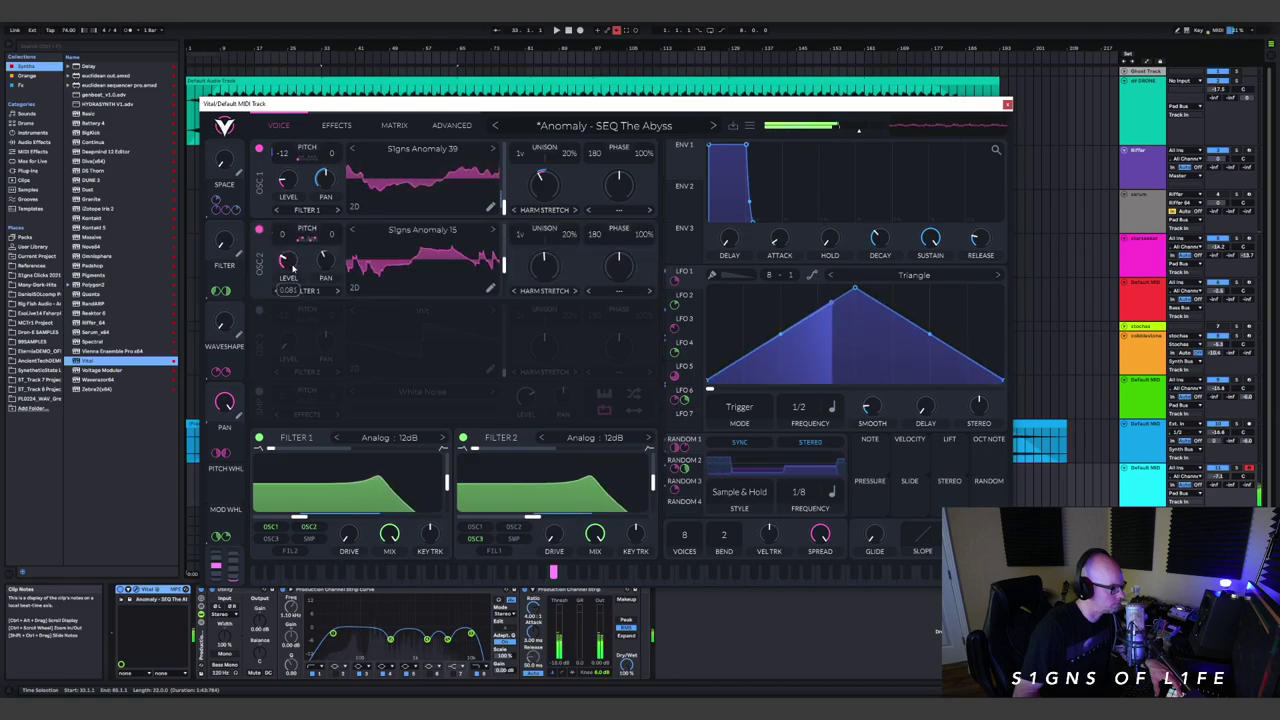
mouse_move(293, 283)
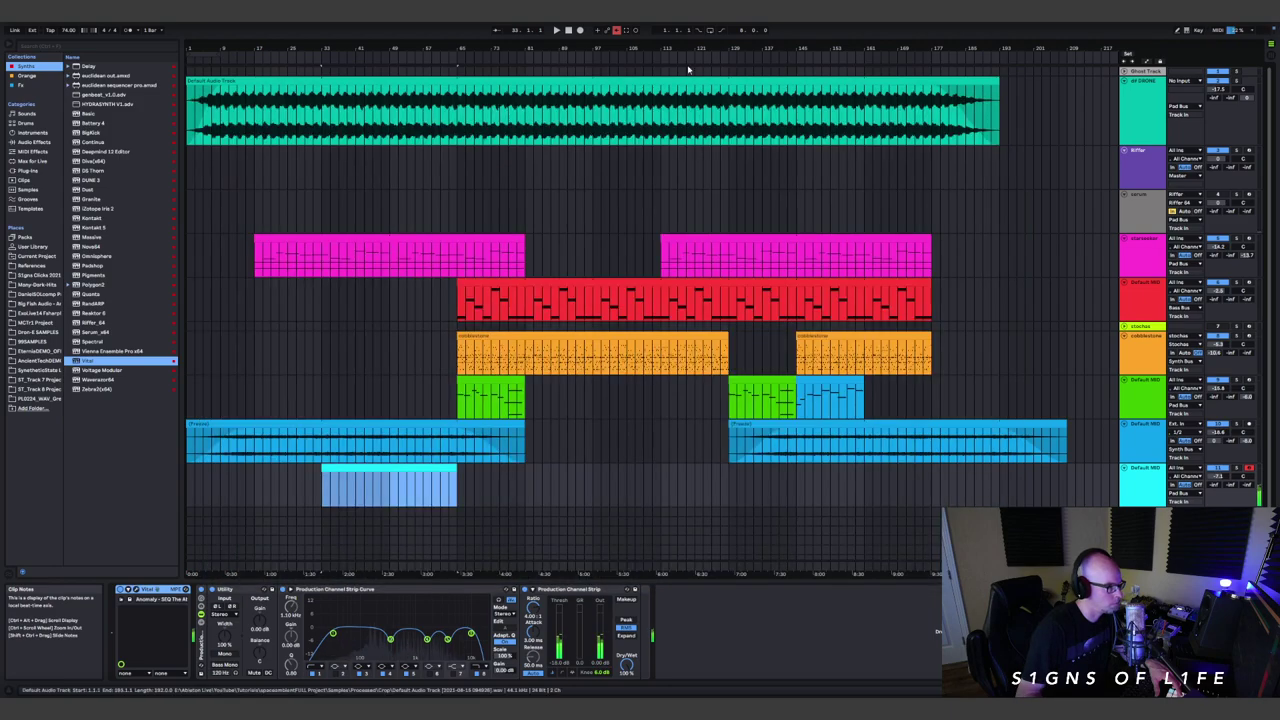
key(ctrl+alt+p)
- Start playback and show the cyan clip in an enlarged note editor with an 8-bar grid
click(552, 30)
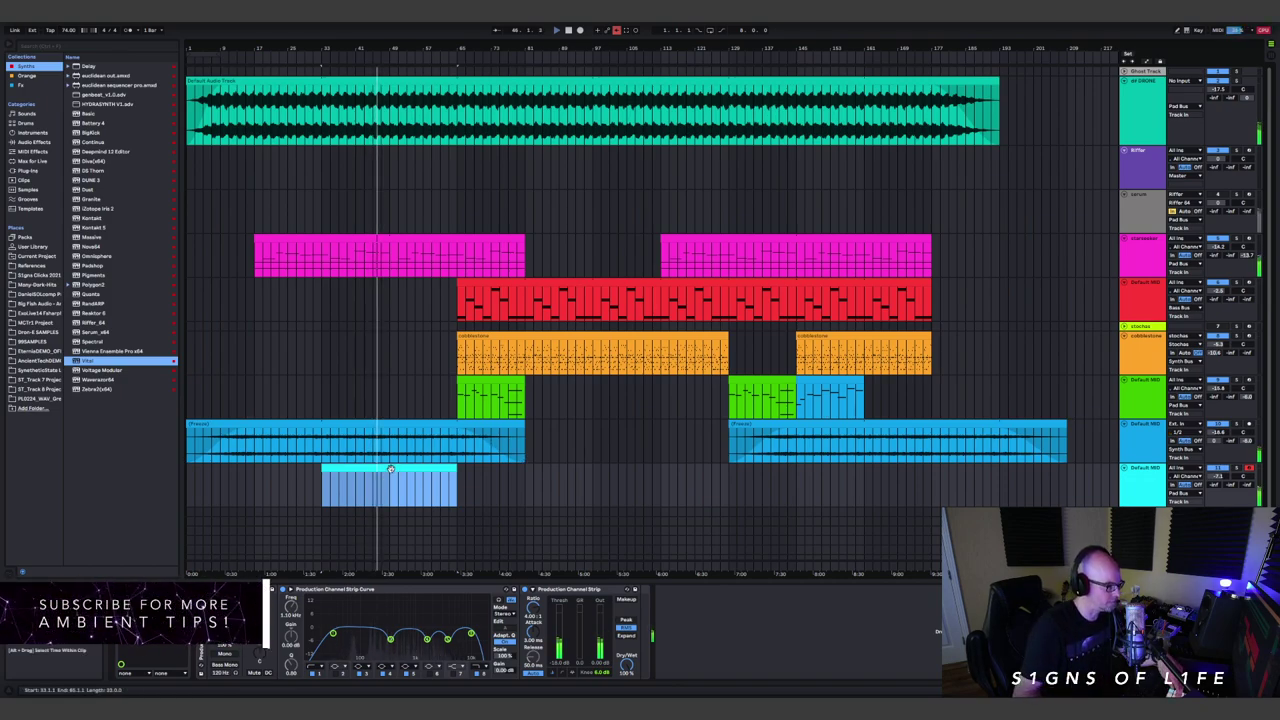
key(shift+Tab)
key(super+alt+e)
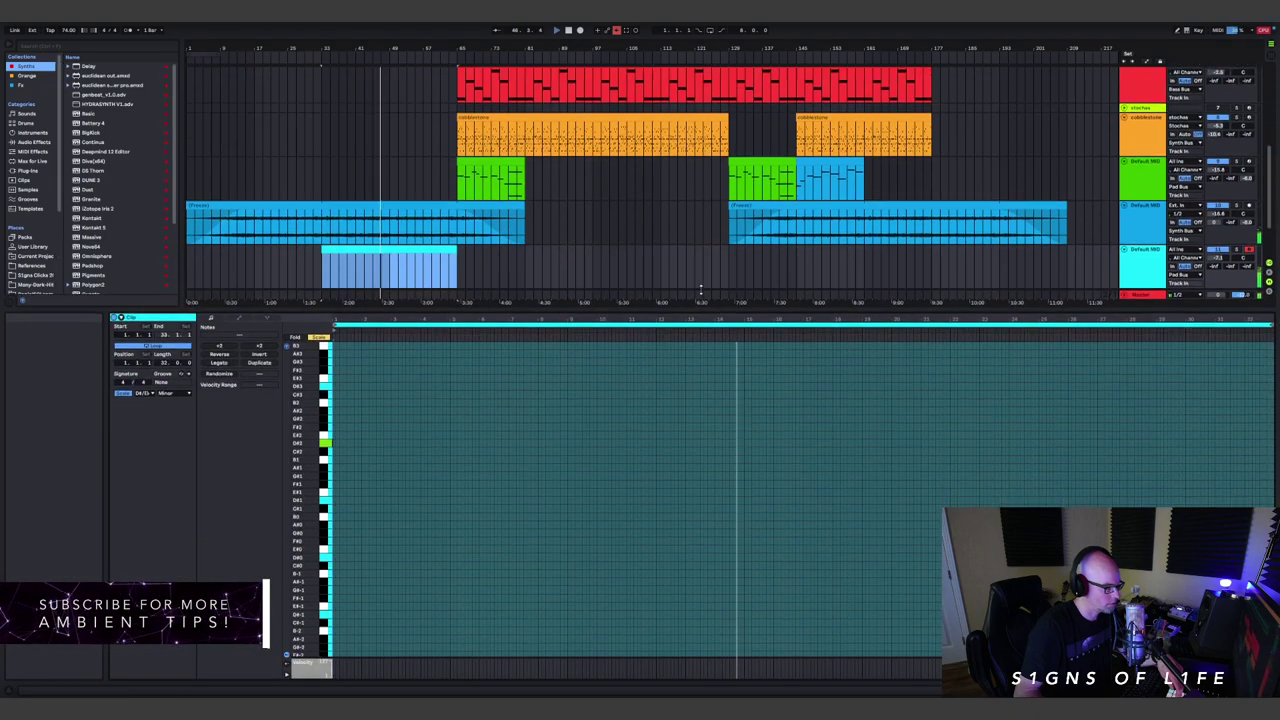
right_click(708, 479)
click(723, 603)
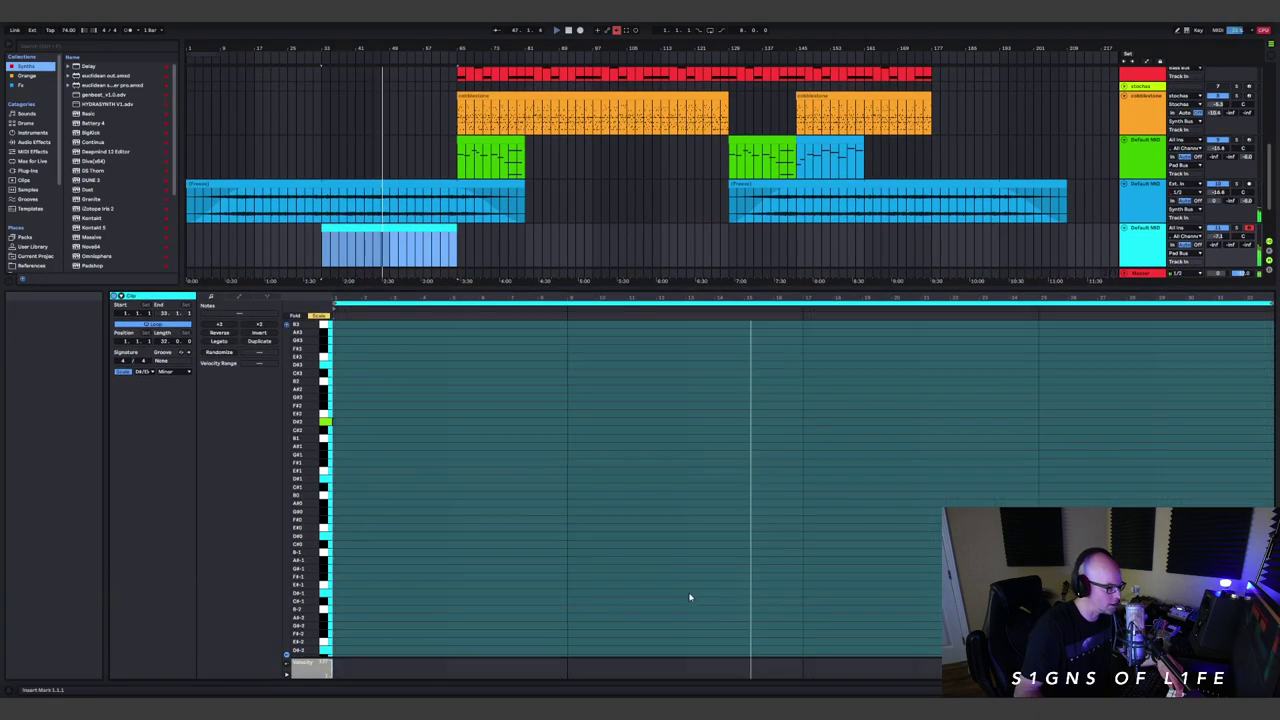
- Fill the cyan clip's full 32 bars with D#2 and shrink the note editor
double_click(381, 432)
key(super+d)
key(super+d)
key(super+d)
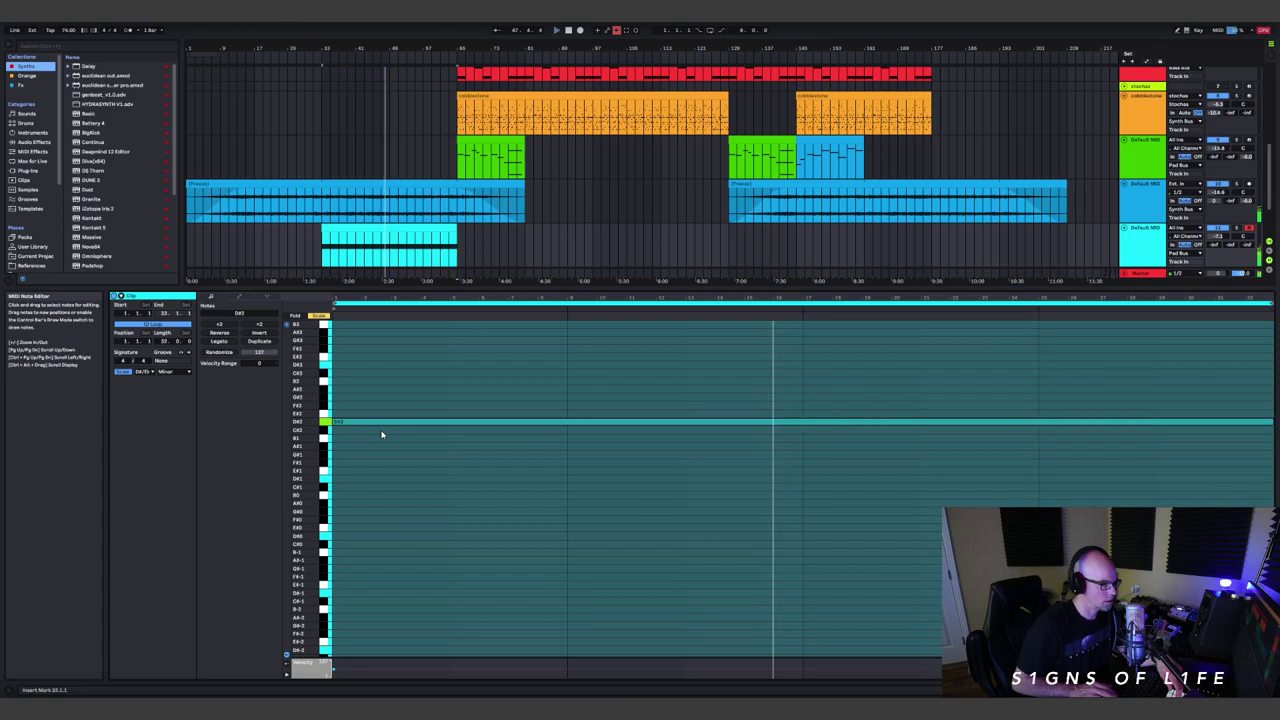
key(super+alt+e)
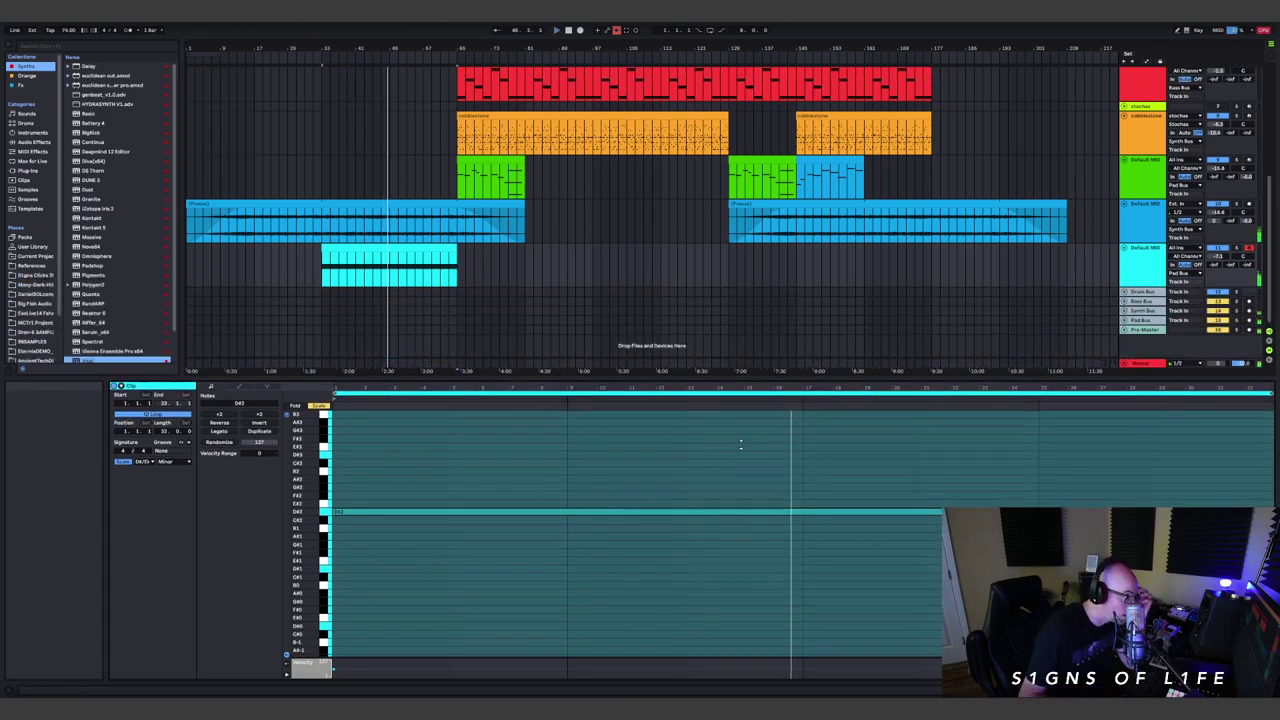
- Play the arrangement from bar 33 to check the sustained Vital sequence against the other tracks
click(322, 374)
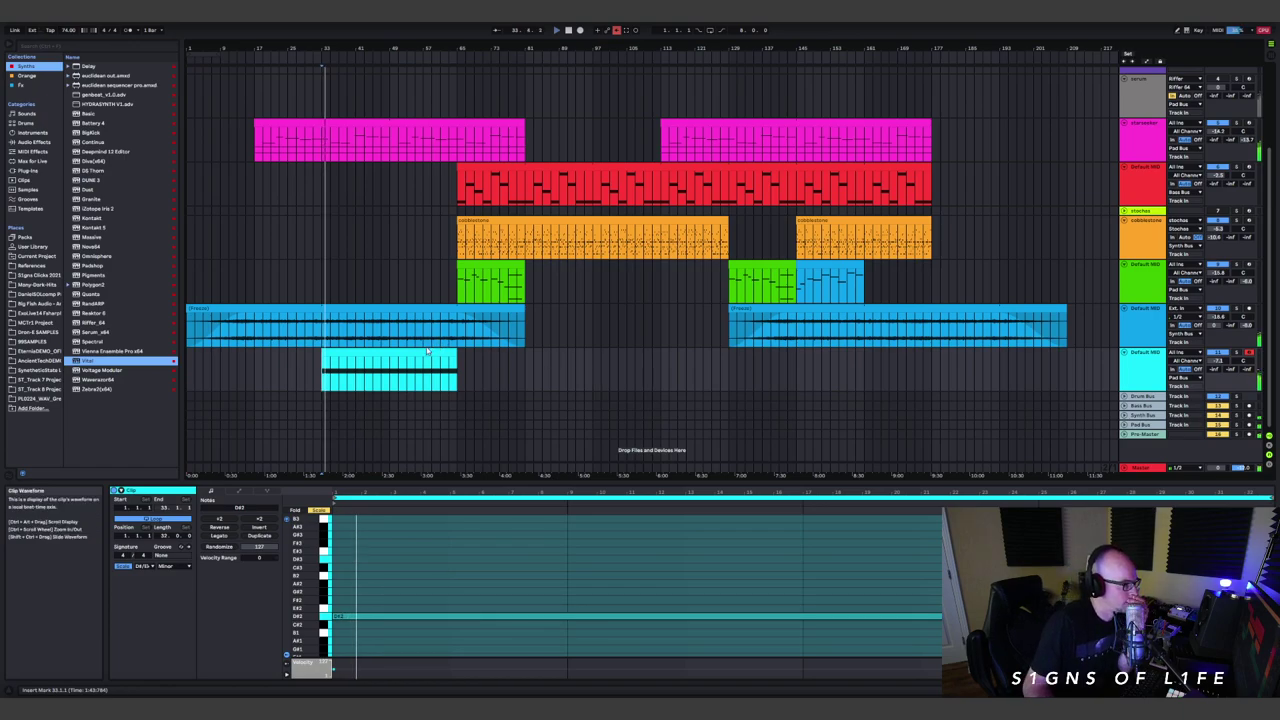
scroll(420, 352, up, 3)
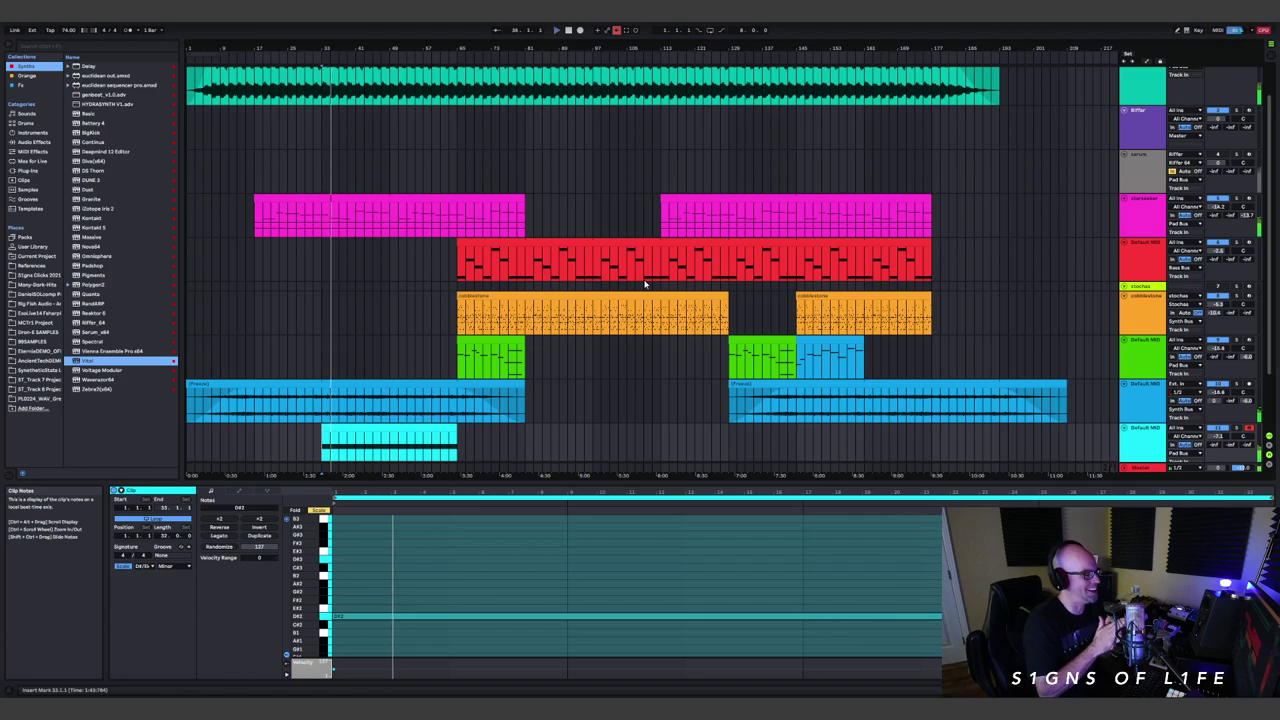
scroll(630, 330, down, 2)
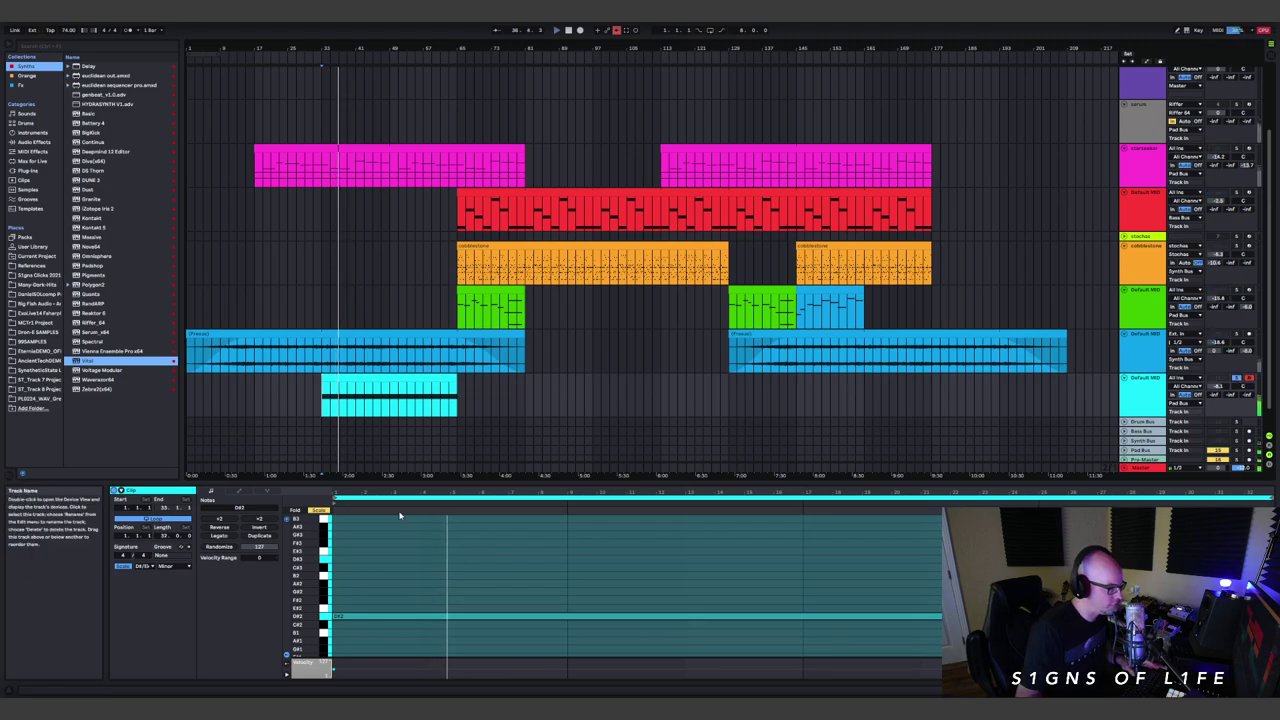
- Lower filter 1's cutoff slightly to about -28 semitones in the cyan track's Vital patch, inspect LFO 2 and close the plug-in window
key(shift+Tab)
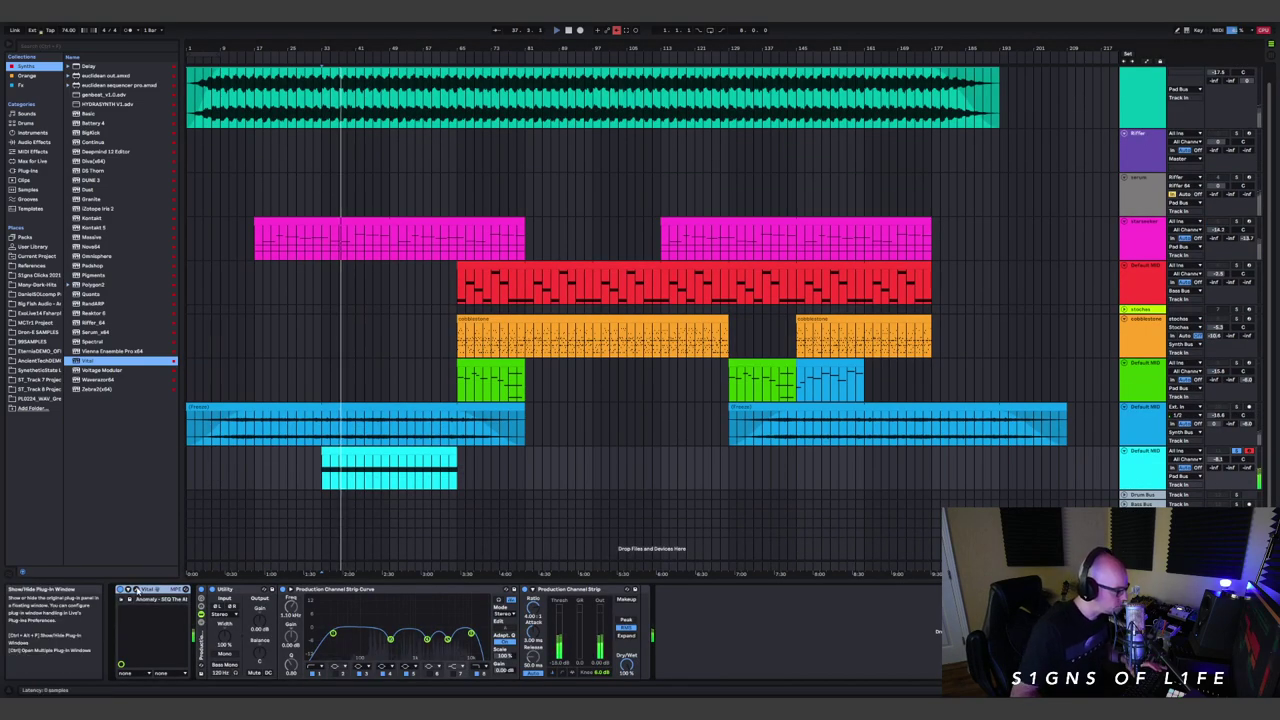
key(ctrl+alt+p)
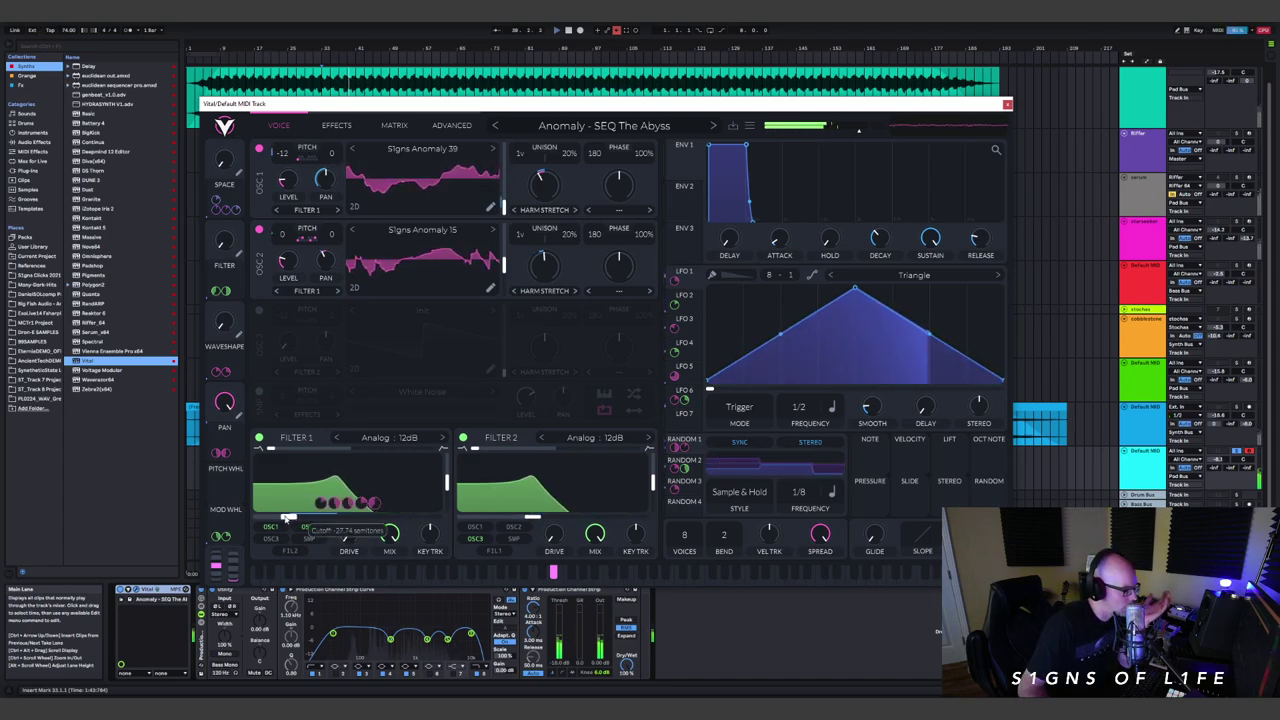
mouse_move(285, 519)
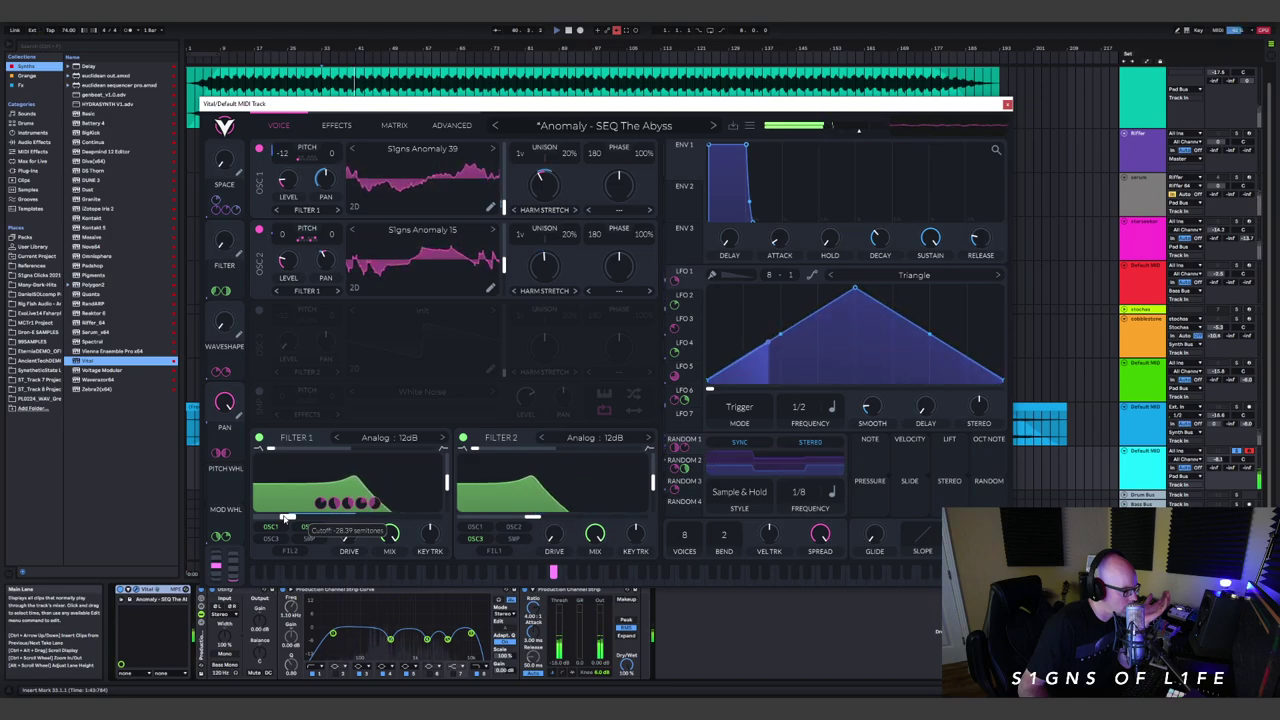
drag(285, 517, 333, 513)
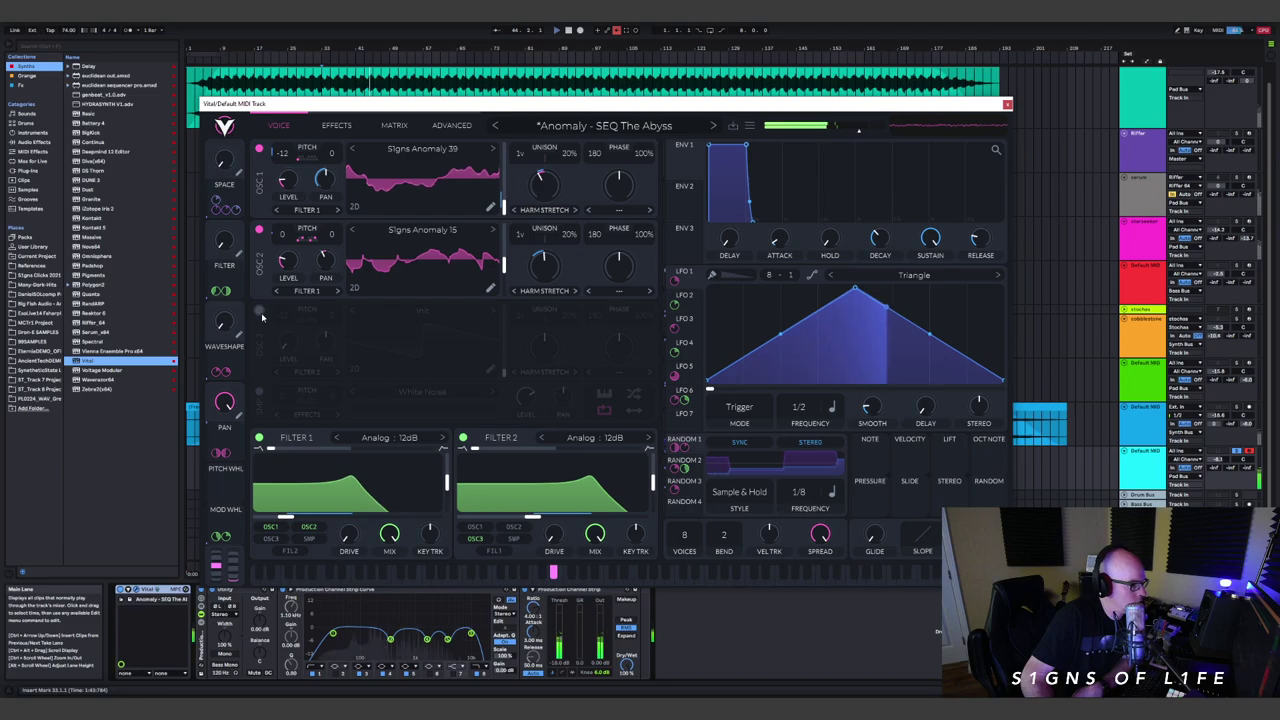
click(684, 296)
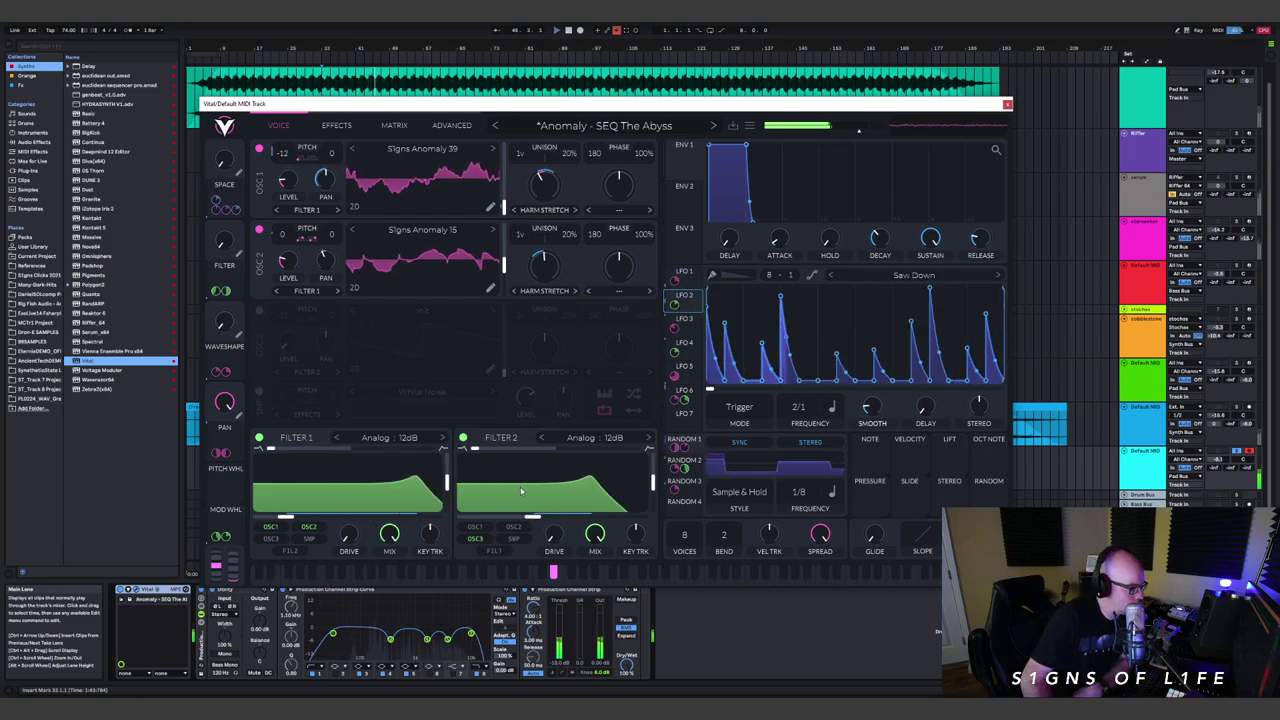
click(1007, 104)
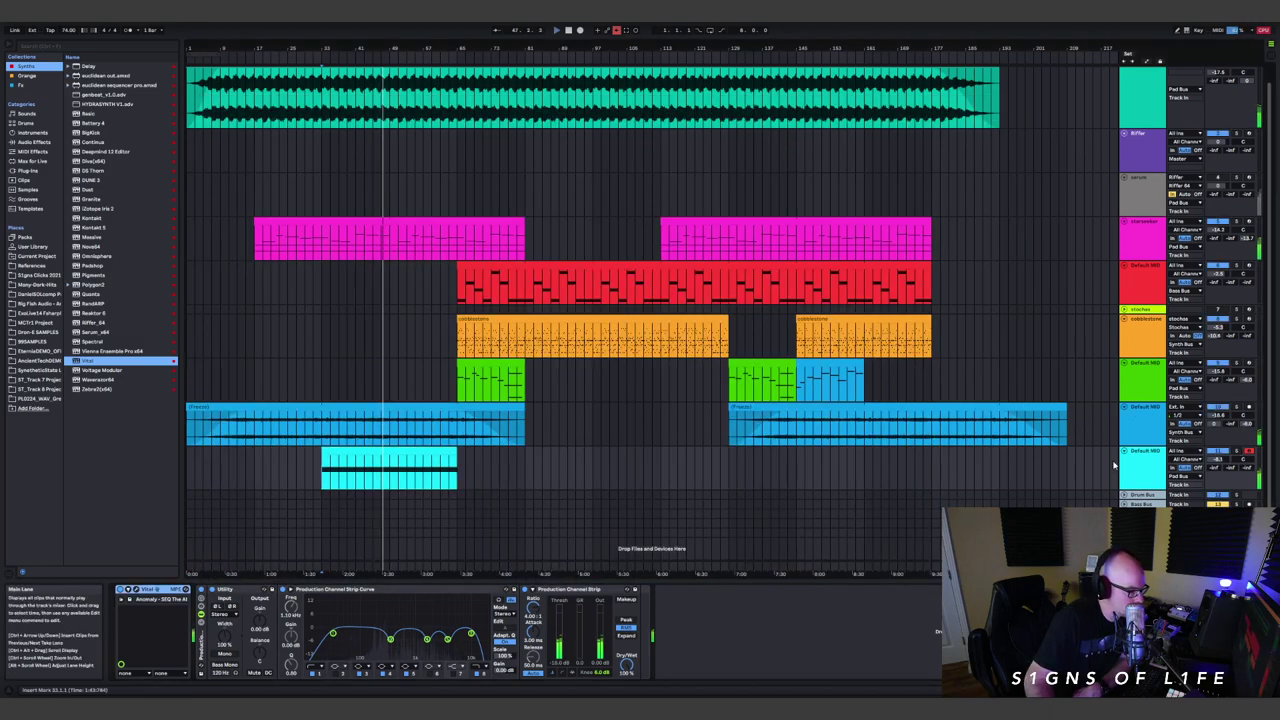
- Rename the cyan Vital track as abyss and save the set
click(1147, 455)
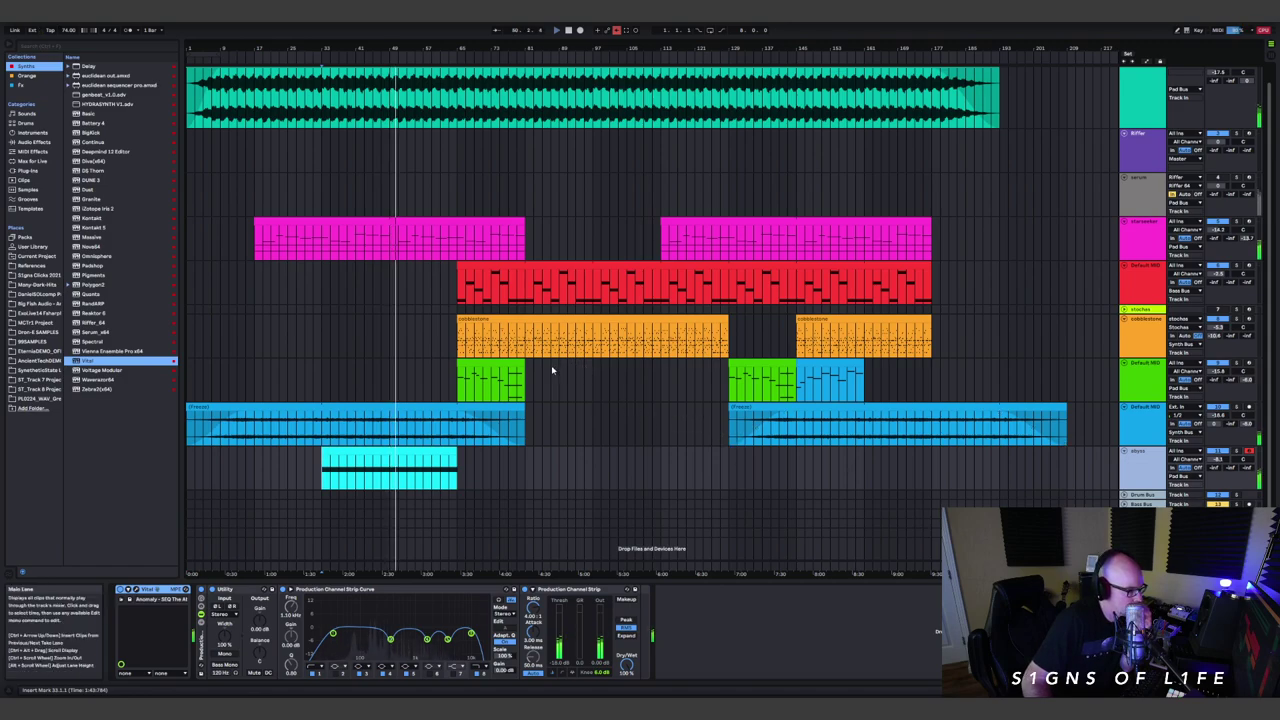
scroll(645, 343, up, 1)
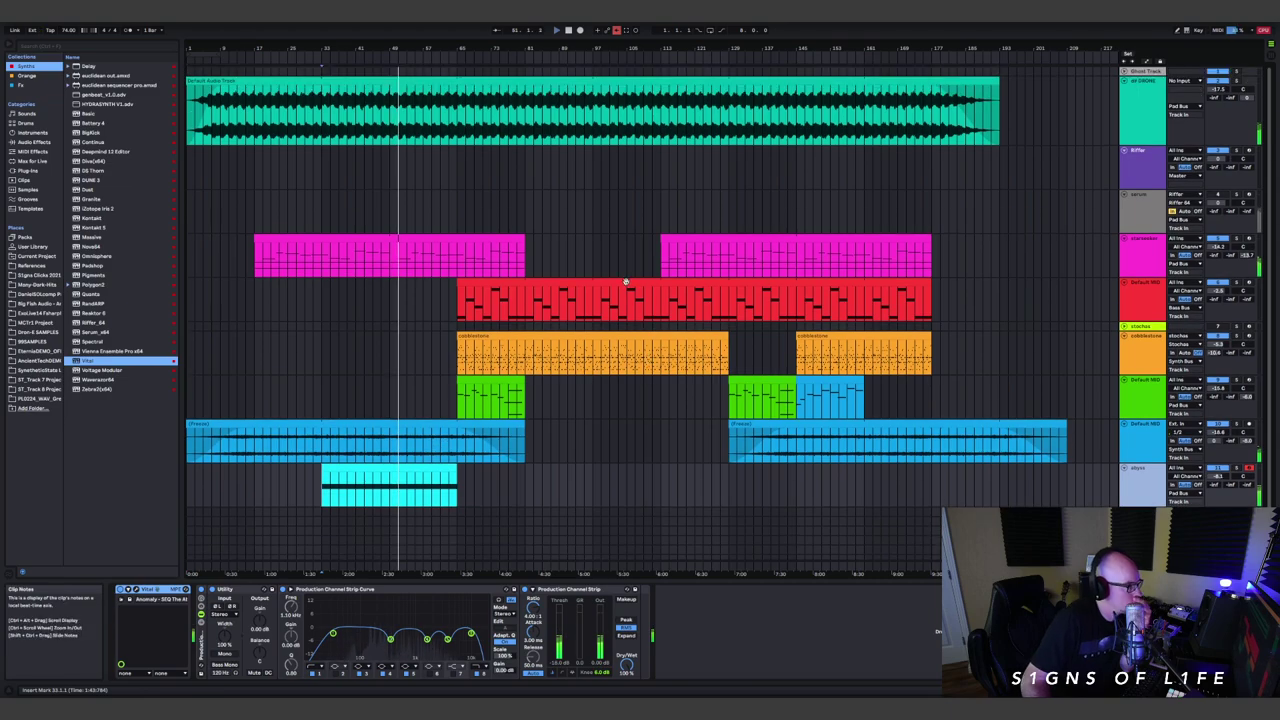
key(ctrl+s)
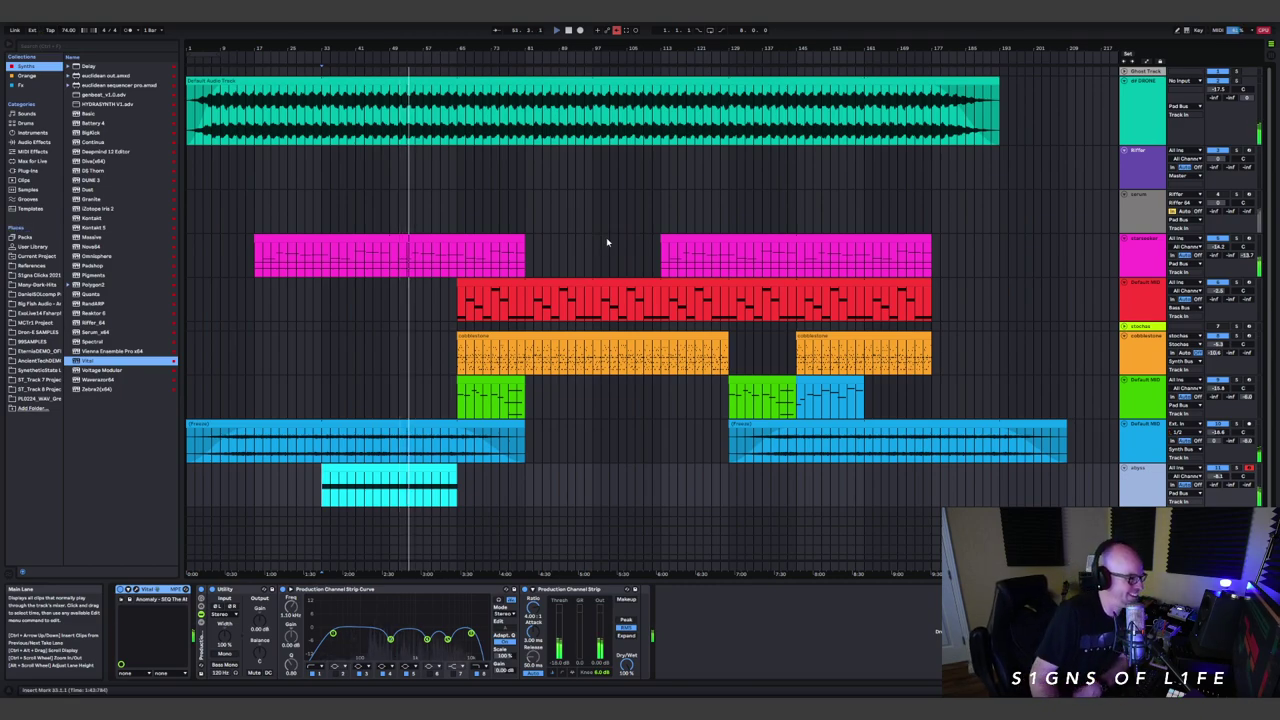
- Stop playback and copy the abyss track's 32-bar clip to bar 145 on the same track
click(419, 472)
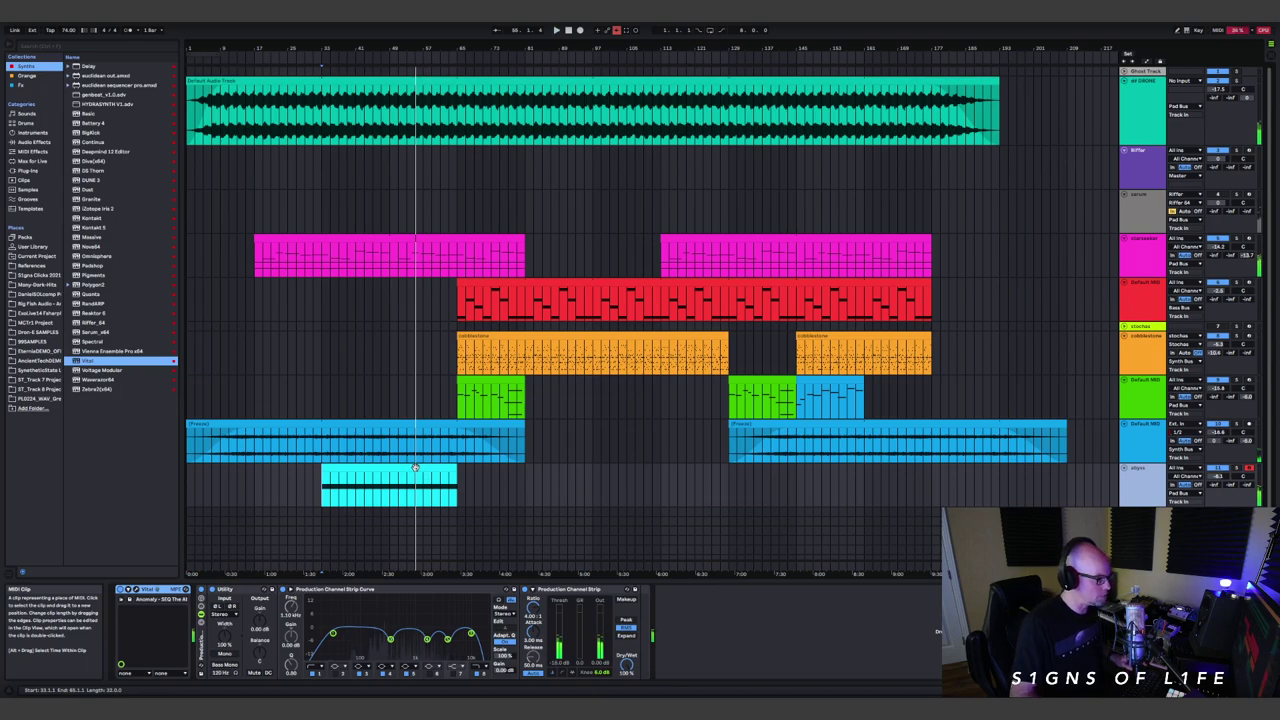
click(395, 469)
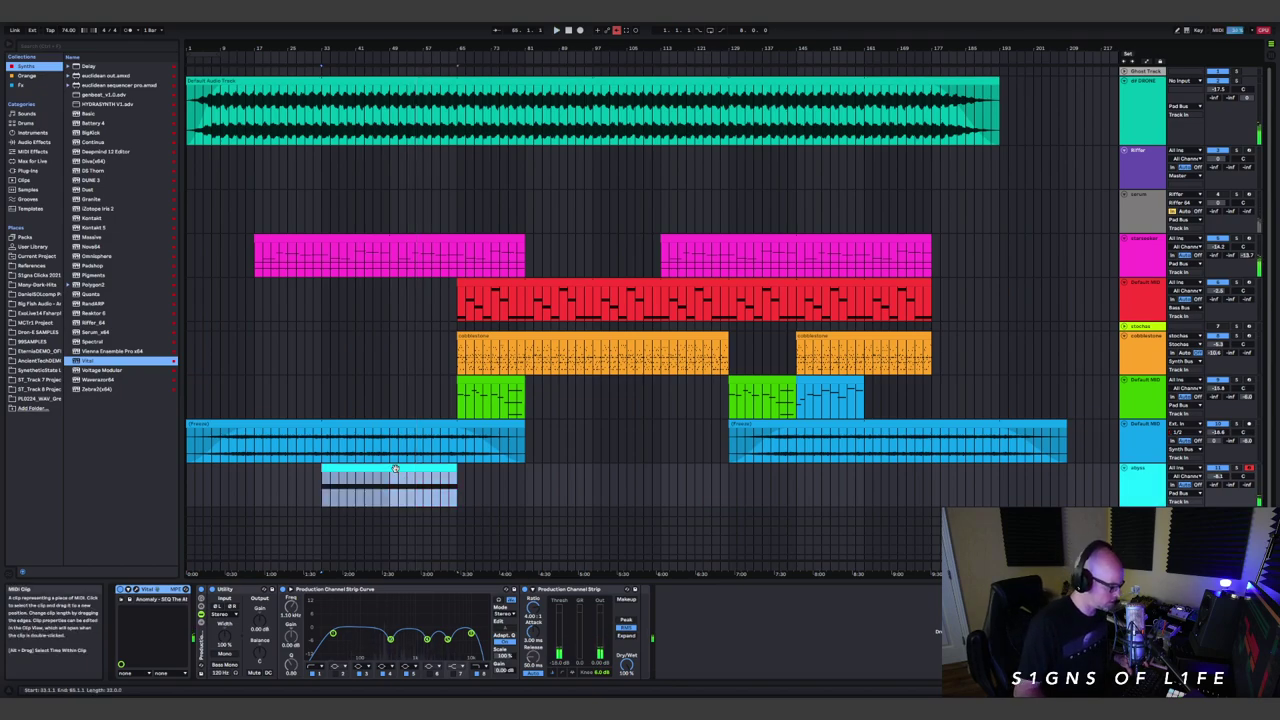
drag(395, 469, 873, 475)
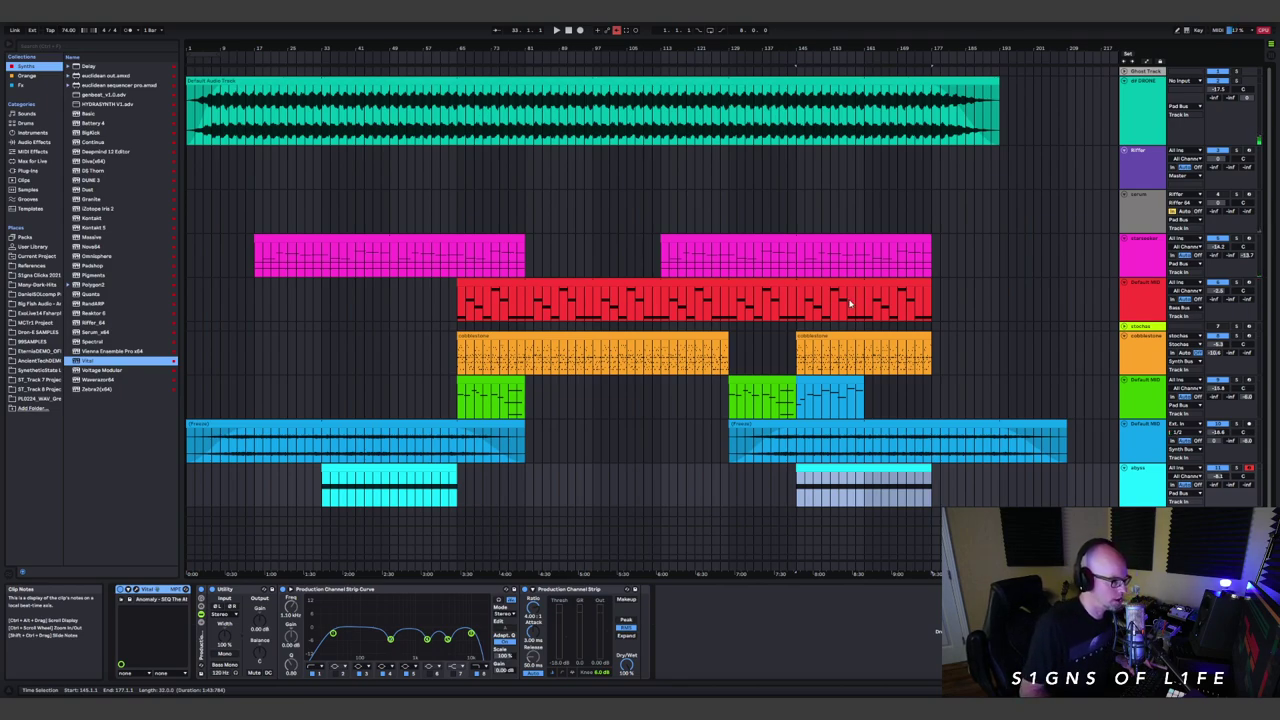
- Play the arrangement from bar 145 to check the copied abyss clip with the other tracks
click(883, 436)
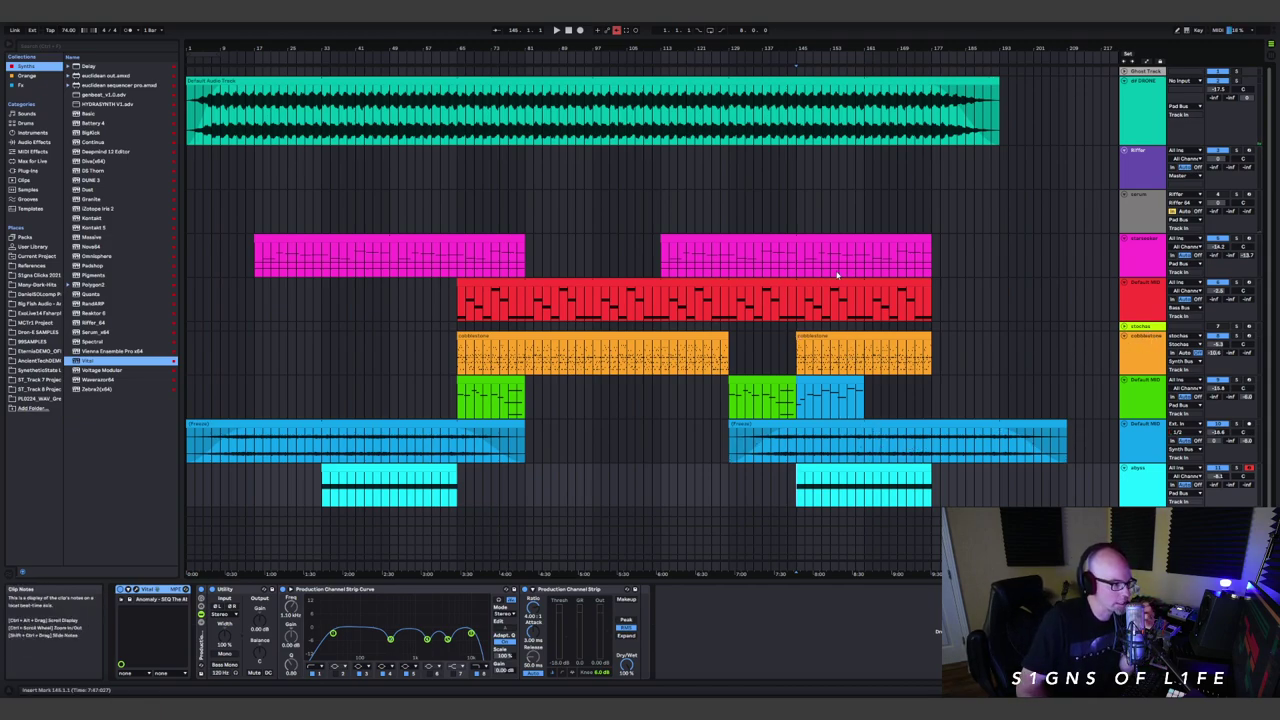
click(800, 496)
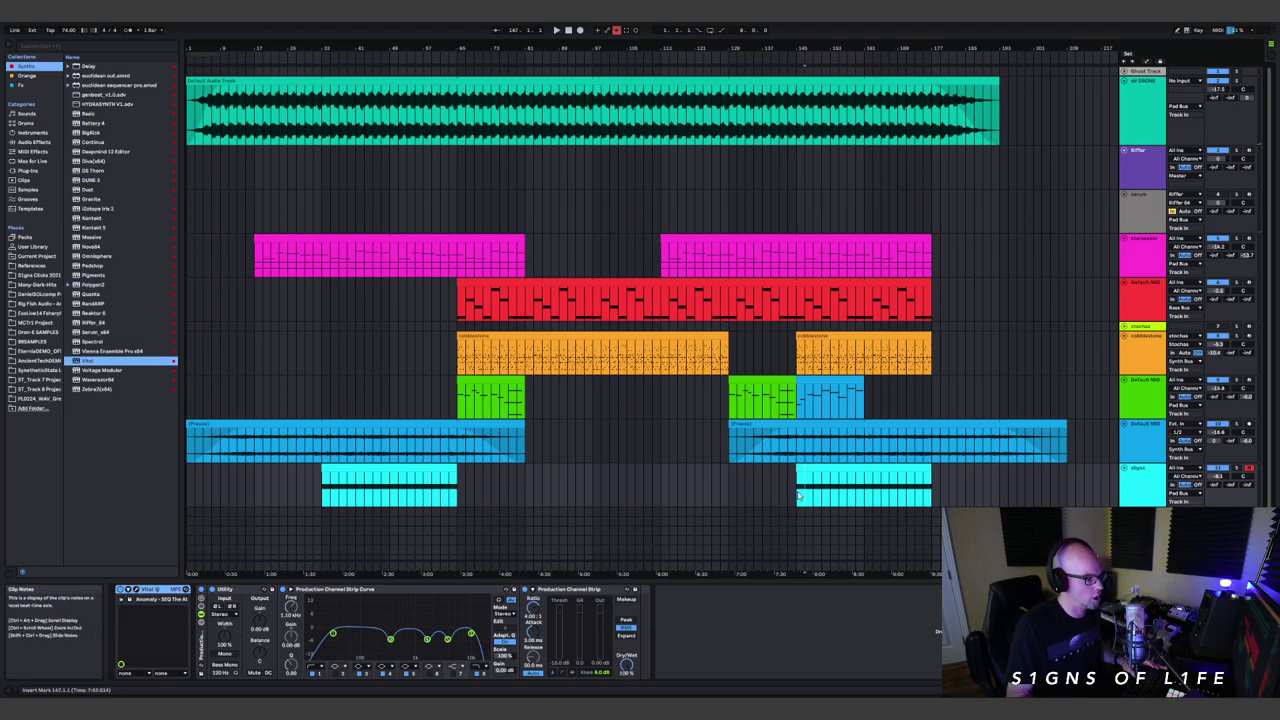
key(space)
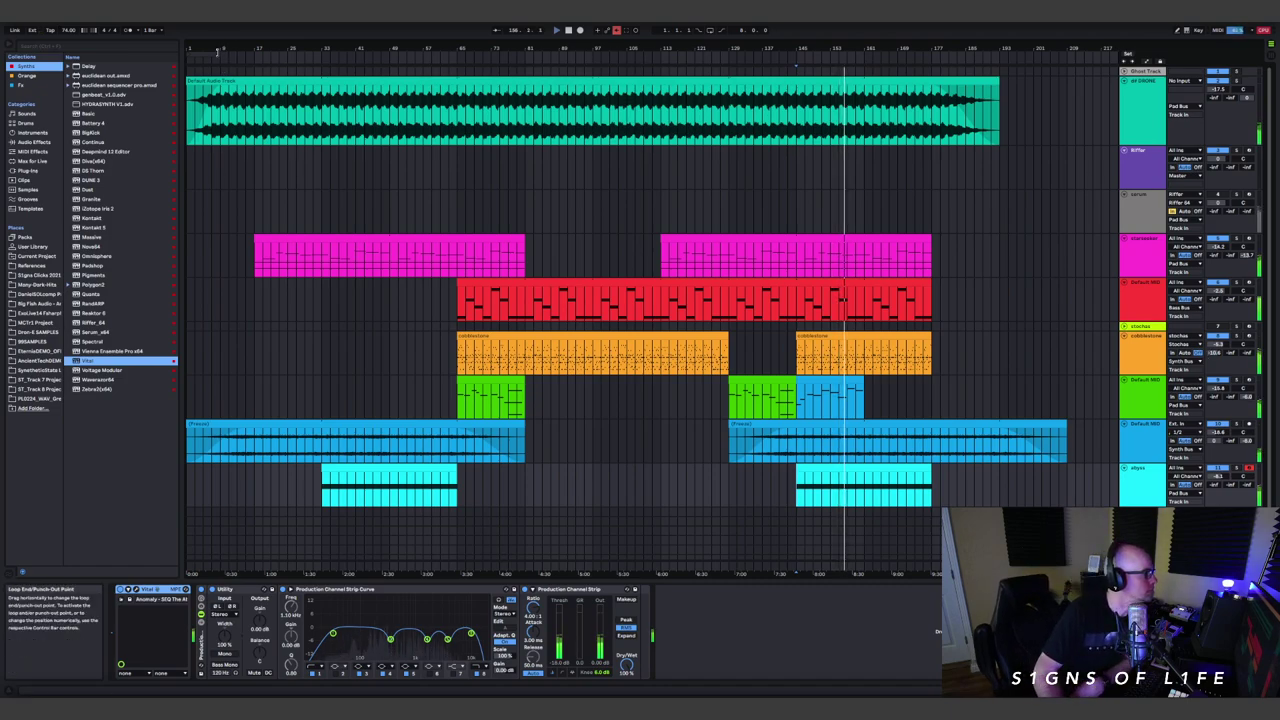
- Set the arrangement loop to the 32 bars from bar 145 to bar 177 and turn looping on
drag(797, 64, 931, 82)
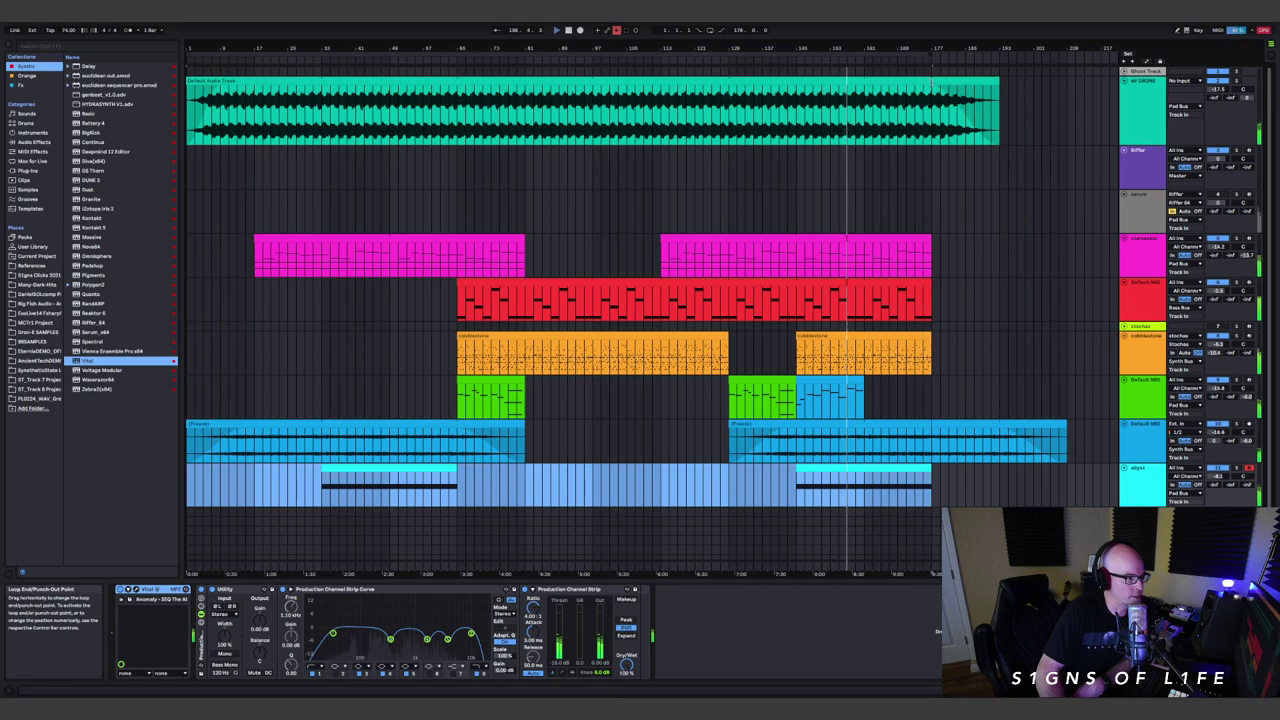
drag(185, 64, 800, 132)
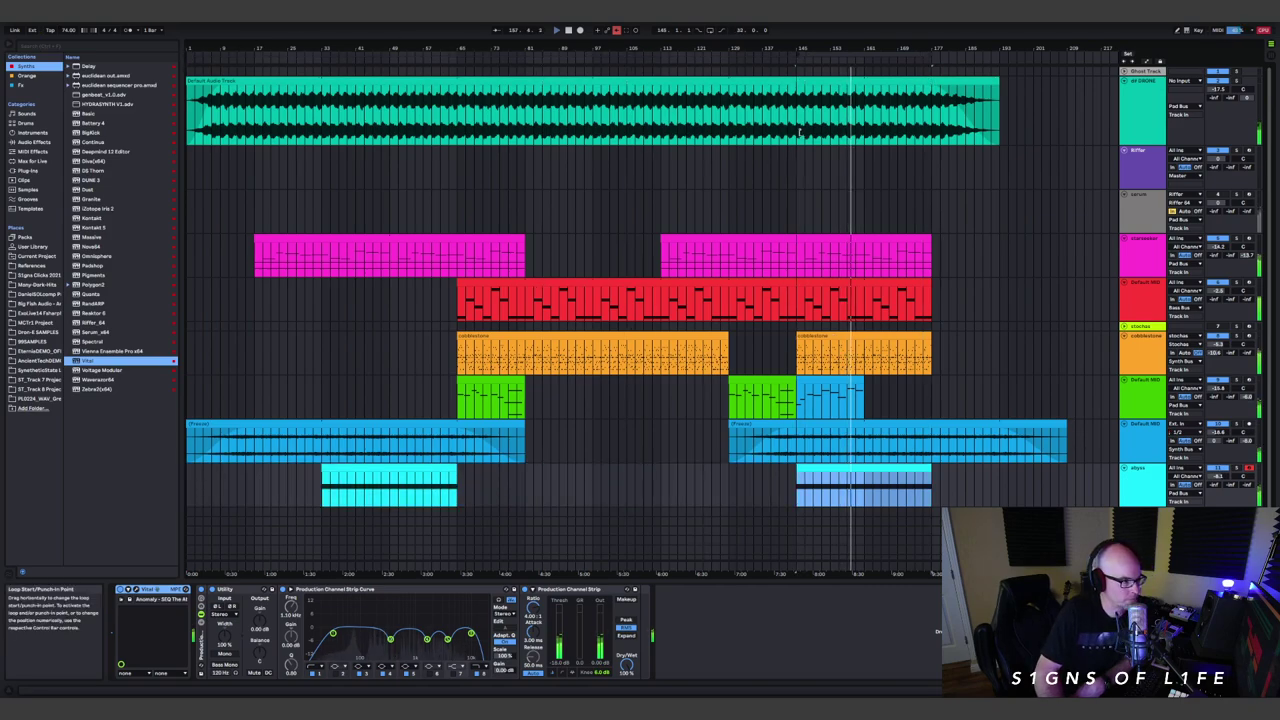
click(710, 29)
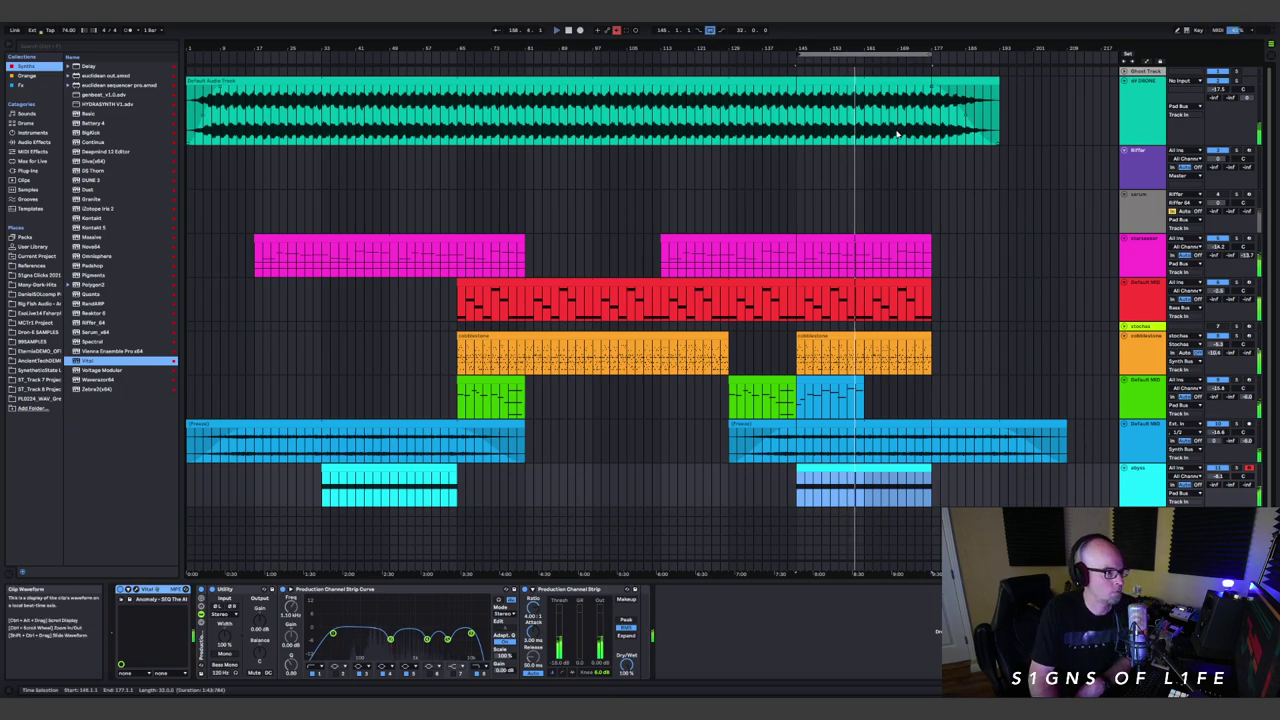